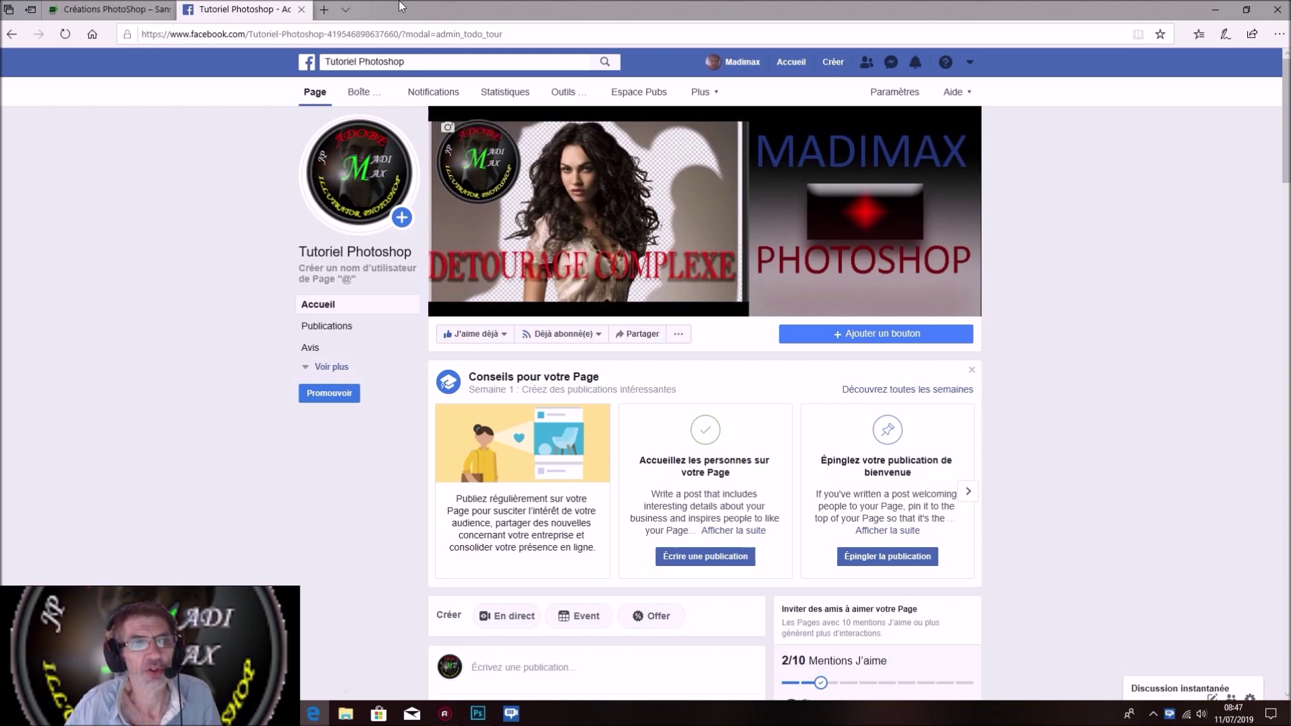
# Switch to the Créations Photoshop website tab in the browser.
pyautogui.click(95, 10)
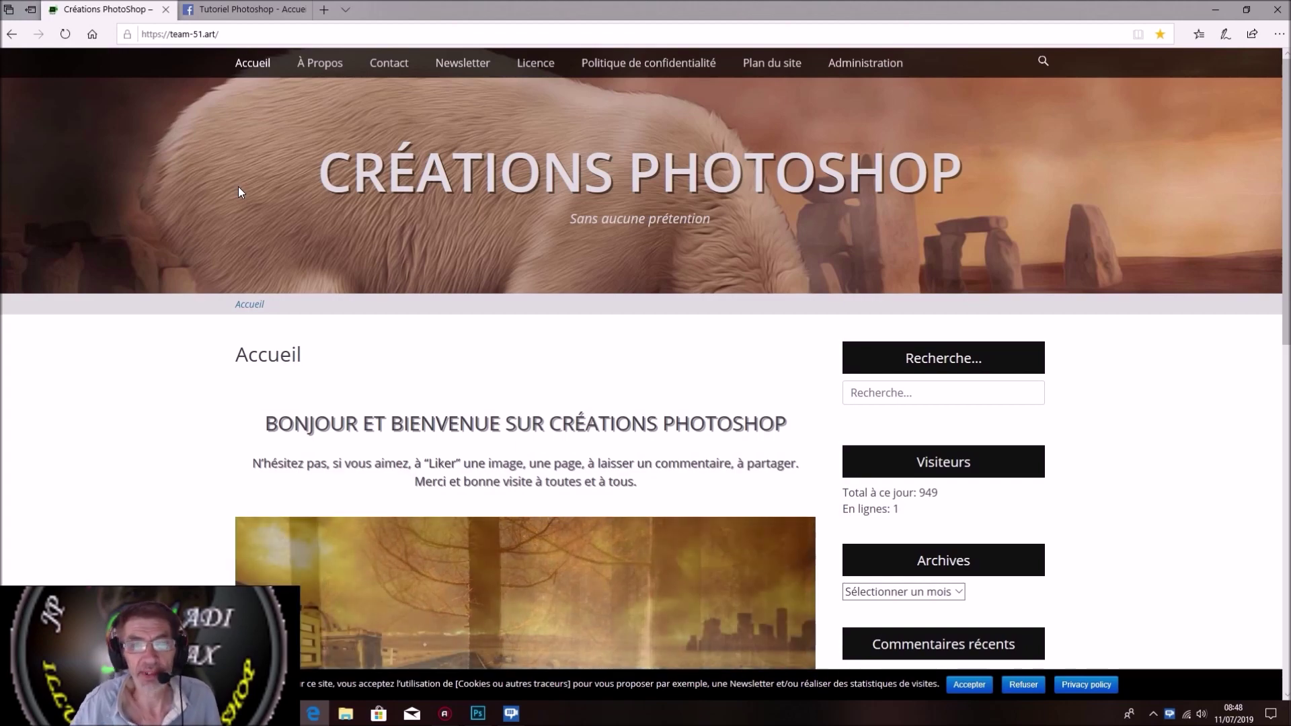
# Browse down the team-51.art home page to its welcome slideshow, then bring Photoshop forward.
pyautogui.scroll(-8, 319, 259)
pyautogui.scroll(-2, 357, 305)
pyautogui.scroll(-2, 361, 309)
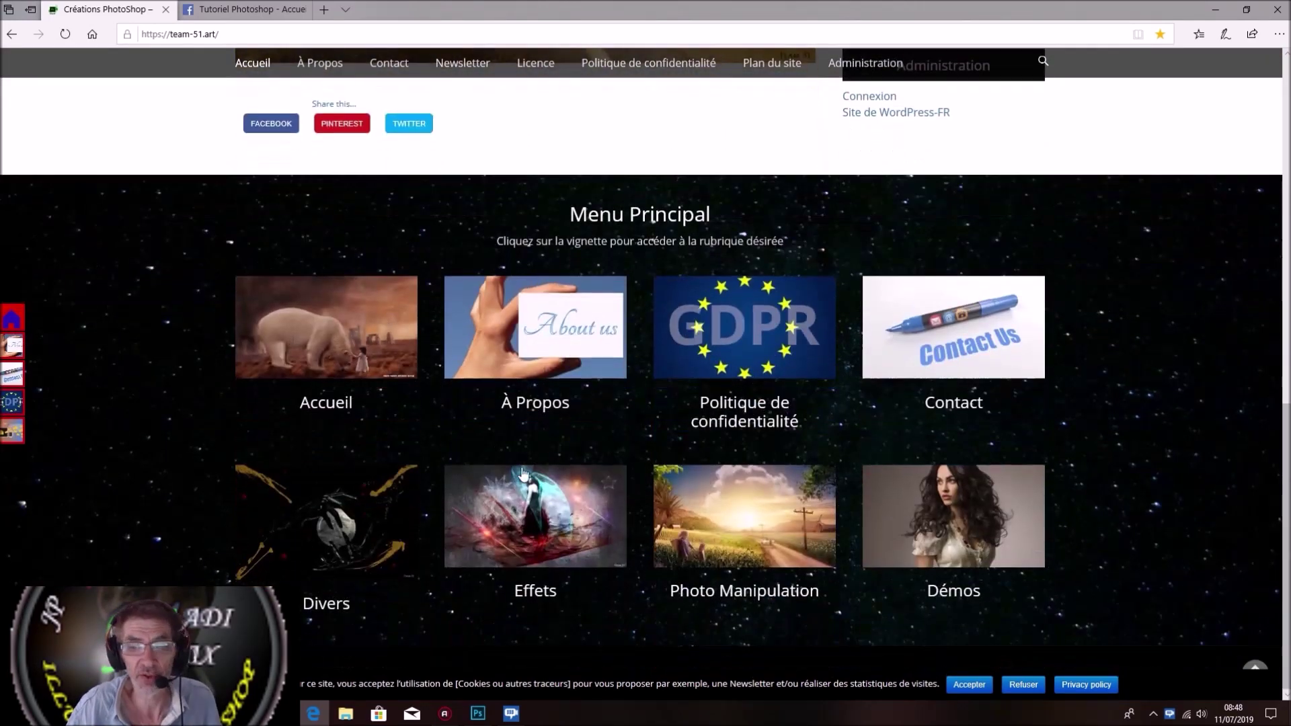
pyautogui.scroll(10, 971, 535)
pyautogui.scroll(-5, 966, 533)
pyautogui.scroll(-5, 965, 533)
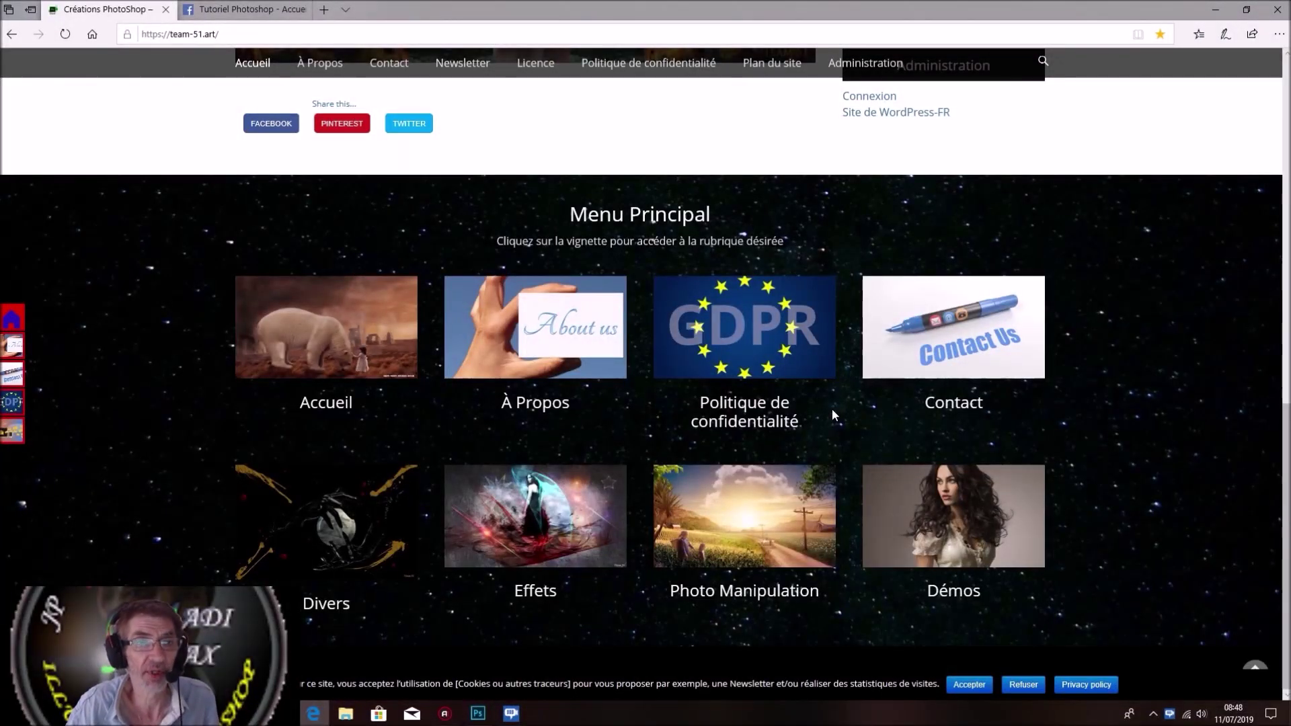
pyautogui.scroll(10, 833, 409)
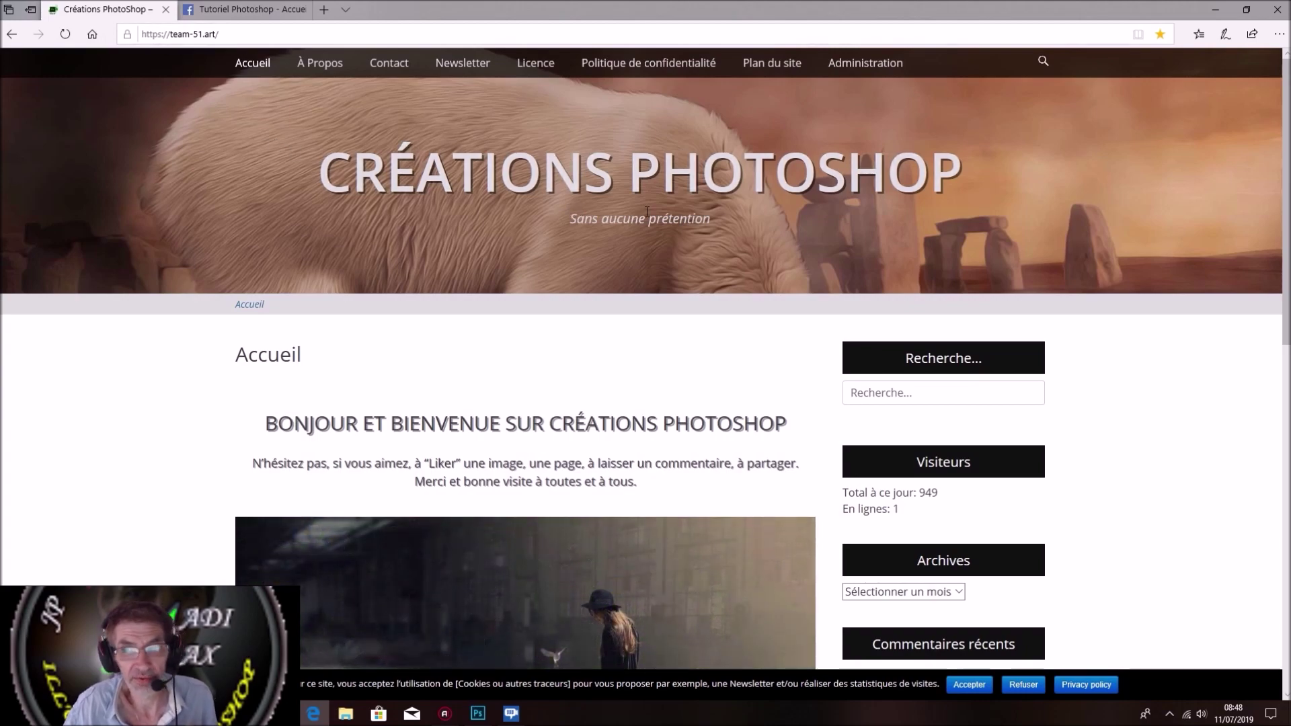
pyautogui.scroll(-5, 625, 260)
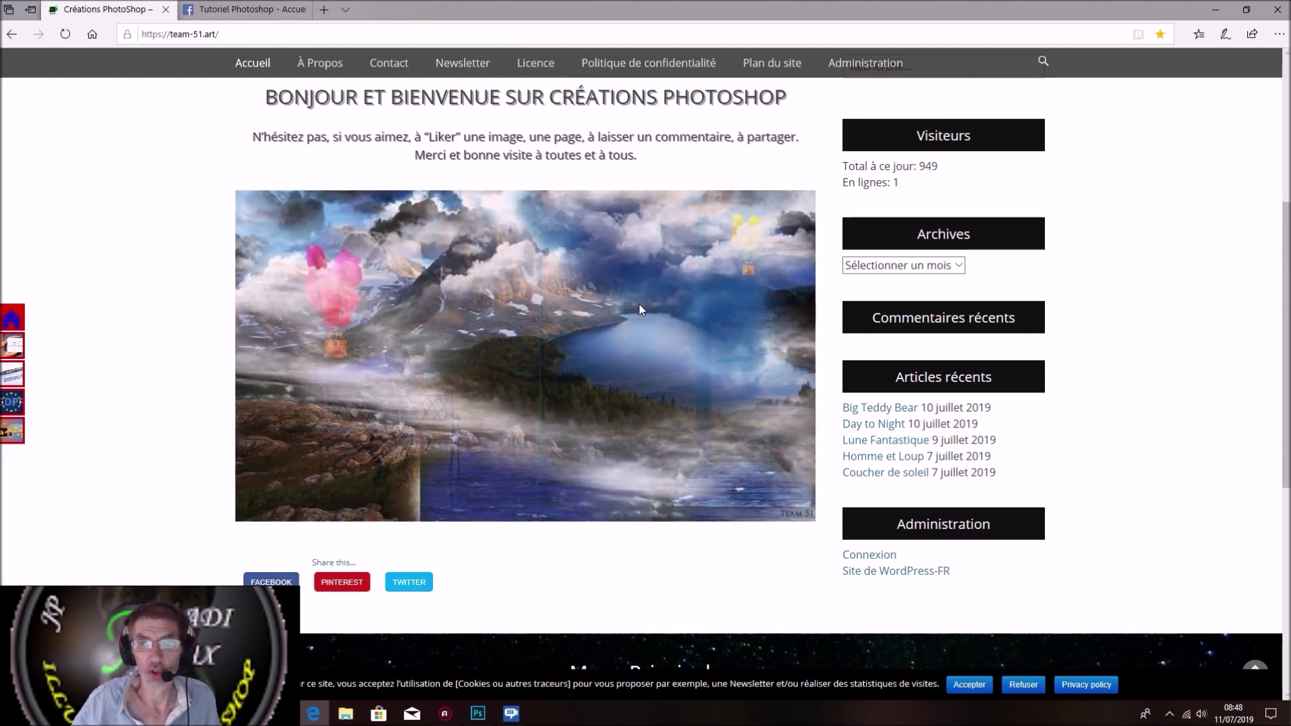
pyautogui.click(478, 713)
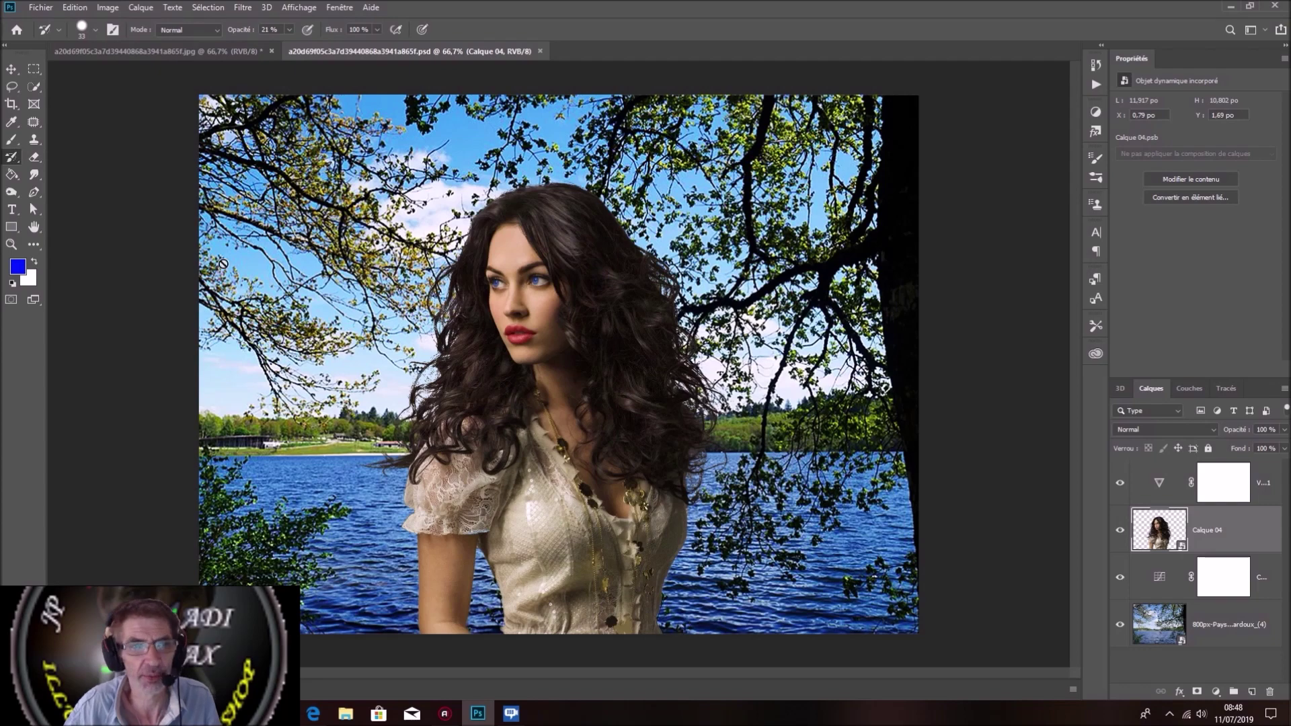
# Close the finished composite .psd and unlock the portrait's background layer.
pyautogui.click(213, 52)
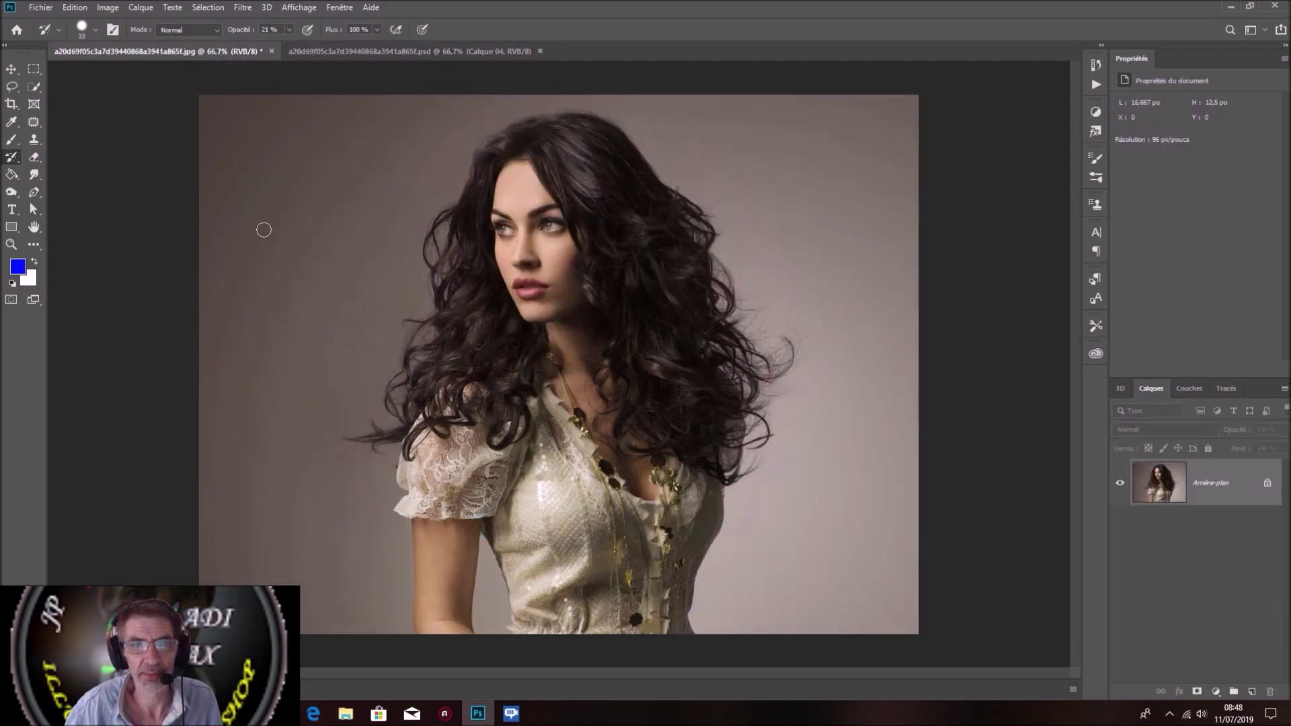
pyautogui.click(540, 51)
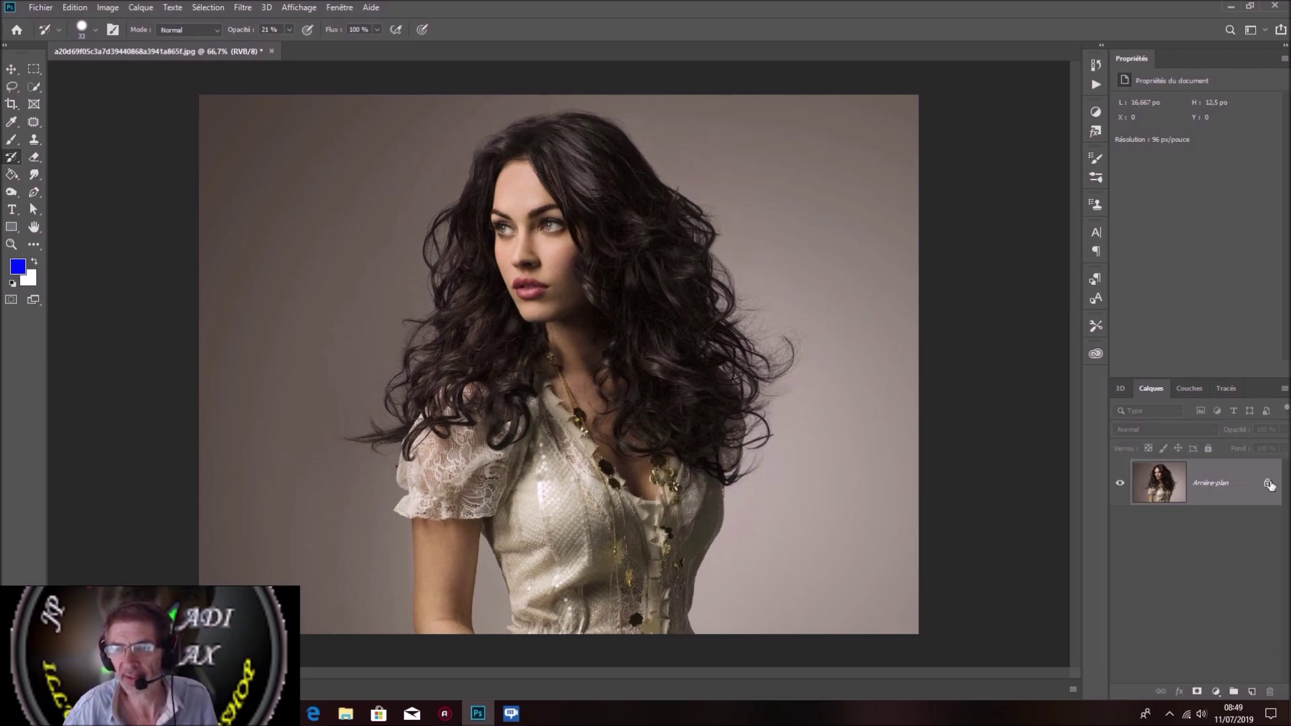
pyautogui.click(1268, 483)
# Convert Calque 0 to a smart object and open its contents as Calque 0.psb.
pyautogui.rightClick(1268, 487)
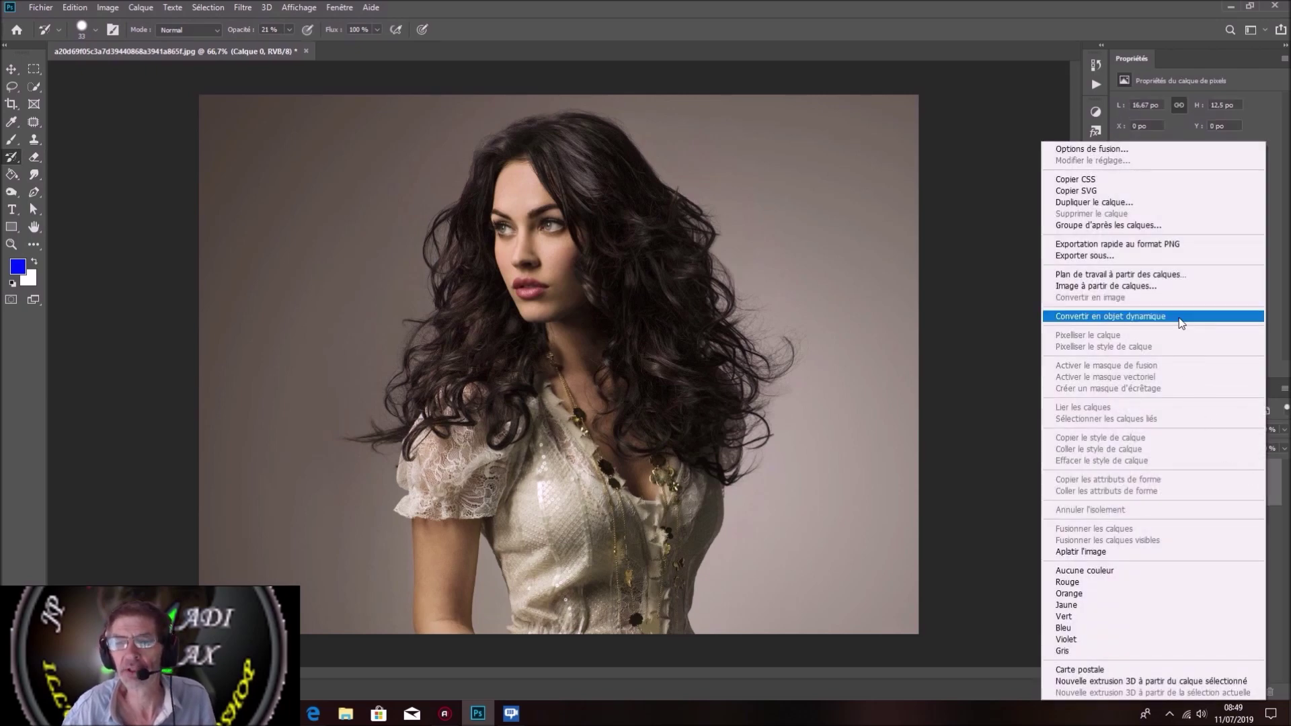
pyautogui.click(1180, 317)
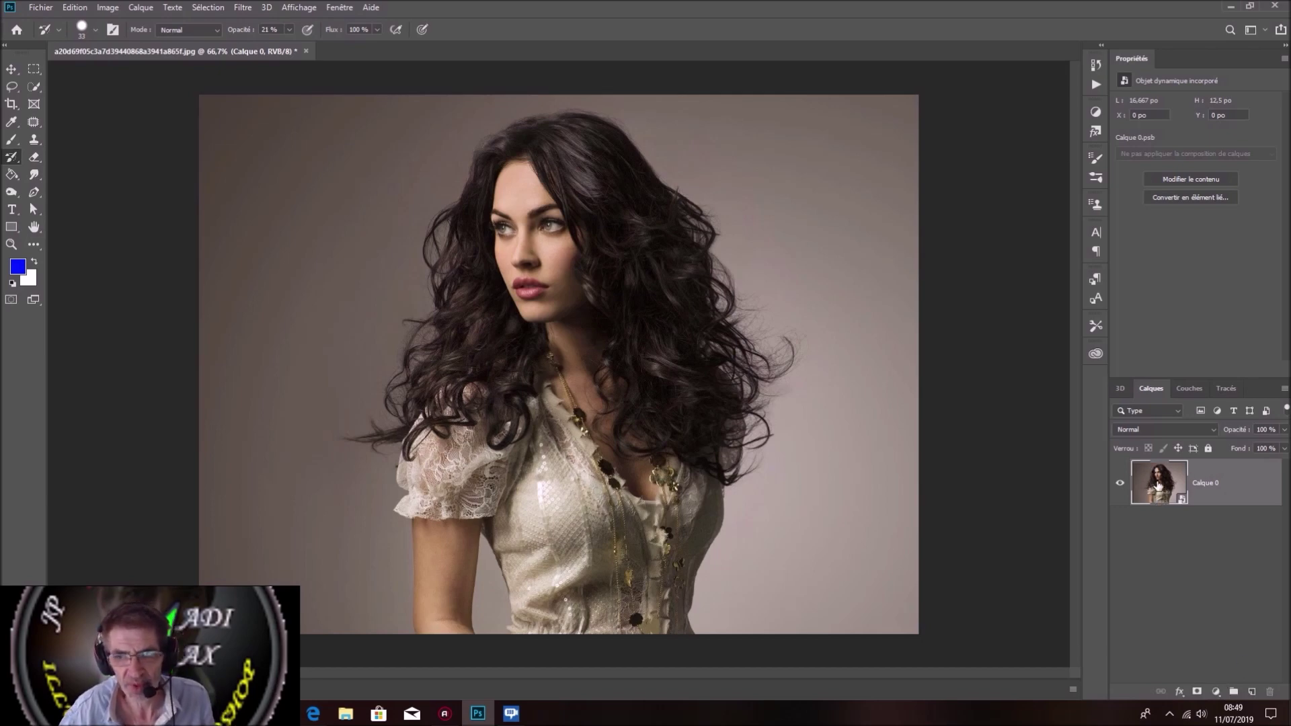
pyautogui.doubleClick(1158, 485)
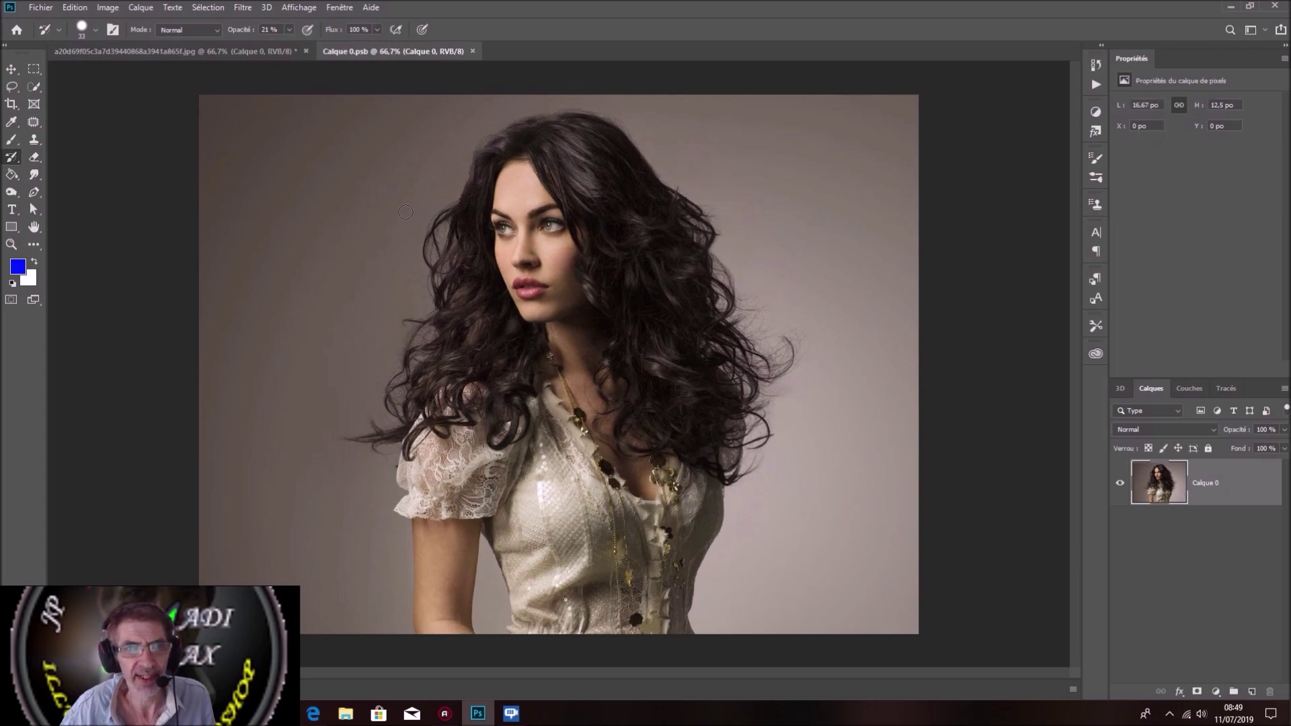
# Toggle between the portrait and Calque 0.psb tabs, ending on Calque 0.psb.
pyautogui.click(207, 57)
pyautogui.click(370, 59)
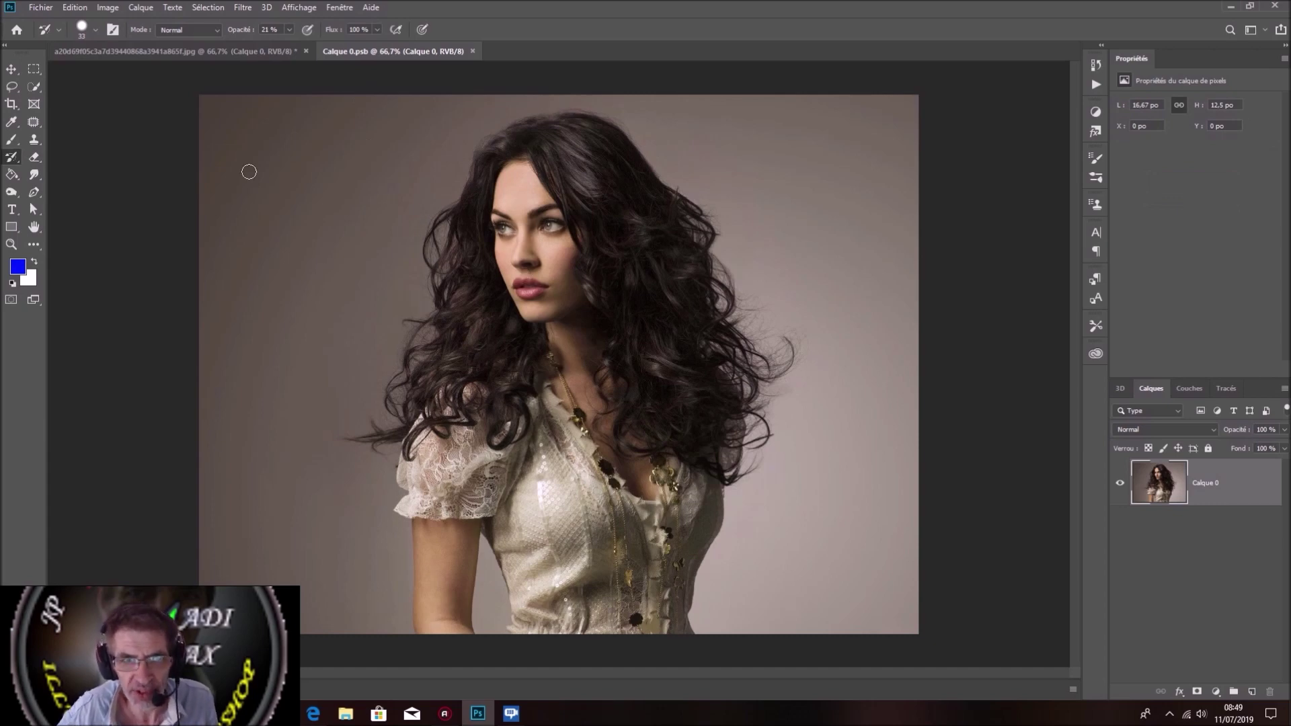
pyautogui.click(210, 52)
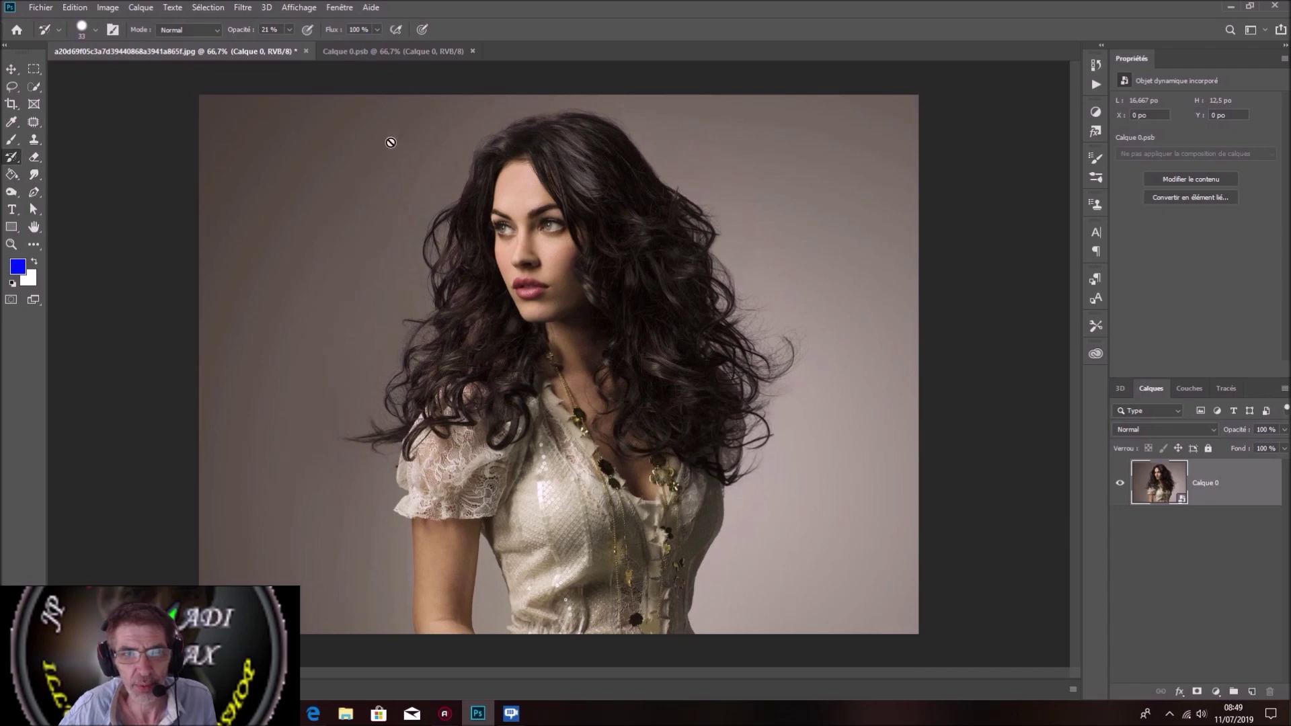
pyautogui.click(433, 52)
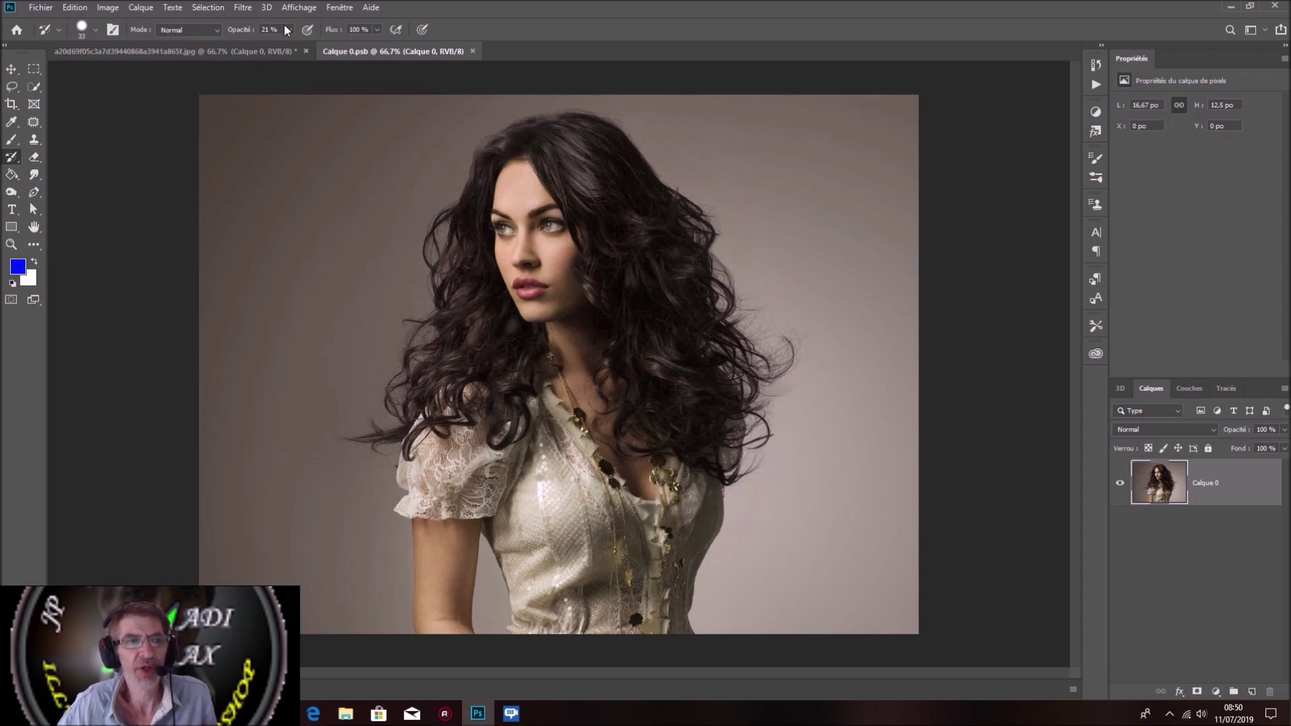
pyautogui.click(263, 54)
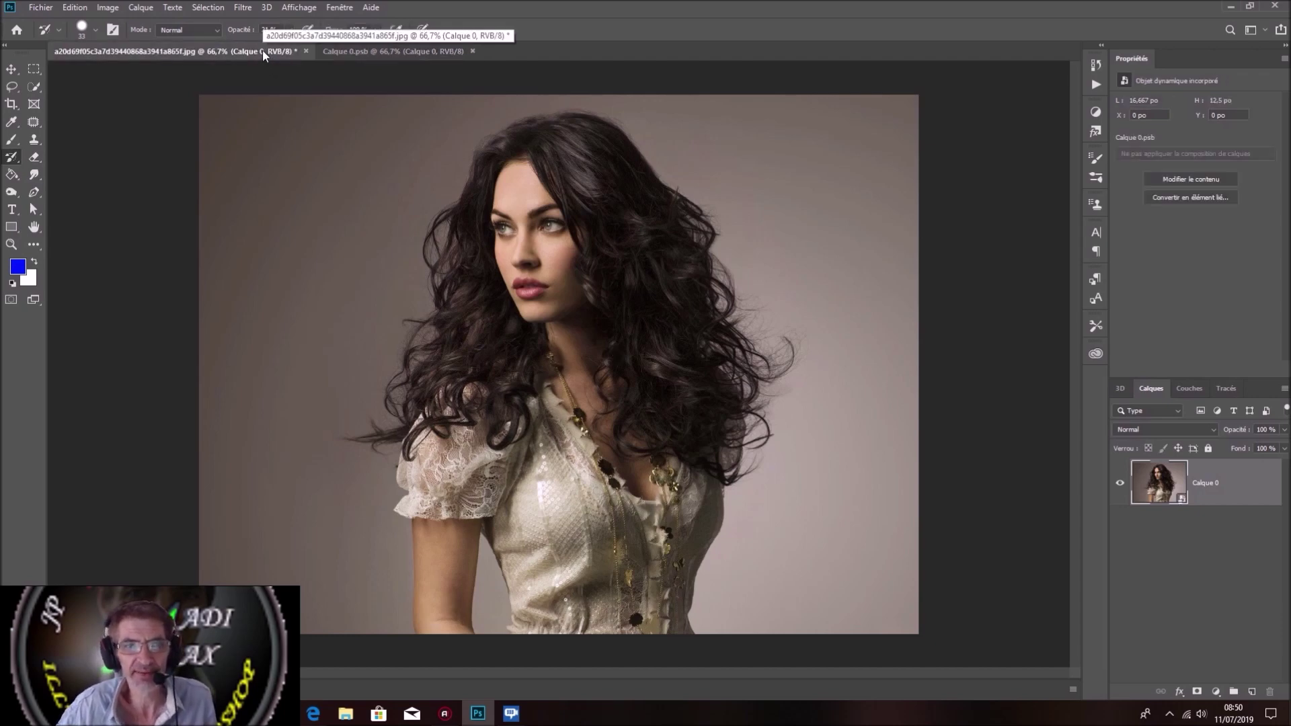
pyautogui.click(392, 54)
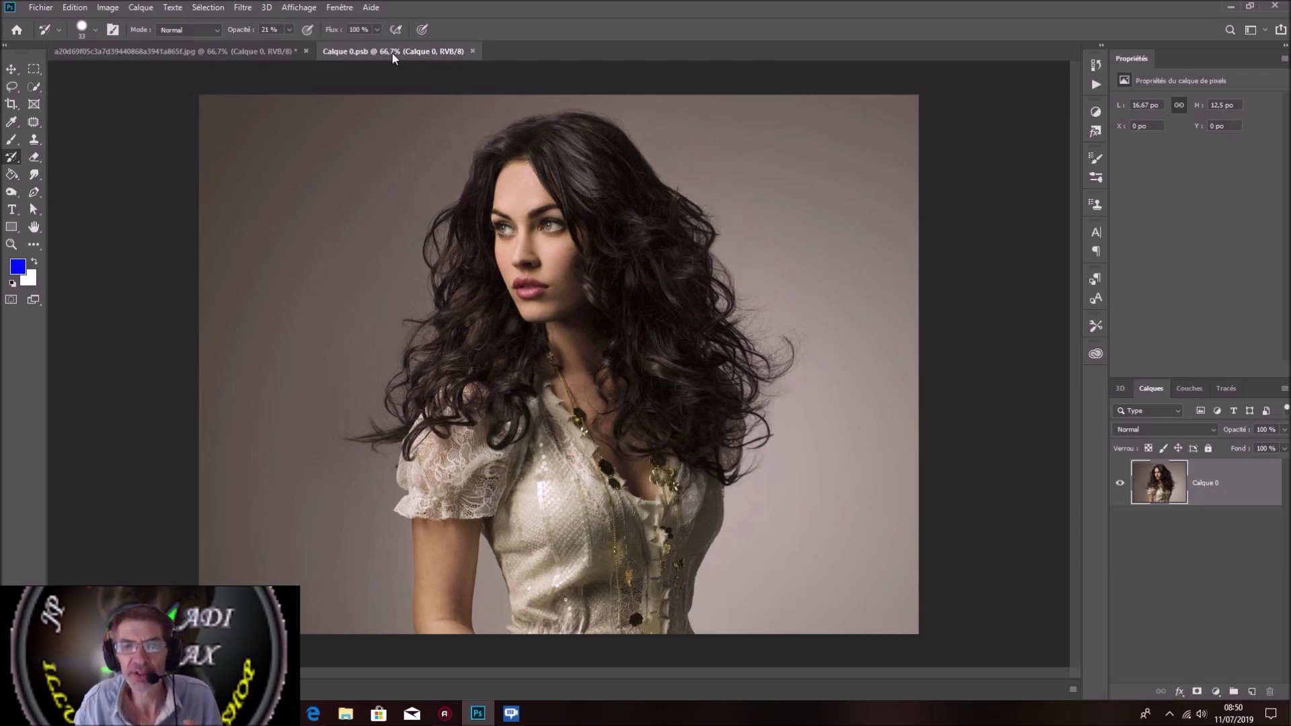
# Tile both documents with Fenêtre > Réorganiser > Juxtaposer and zoom the left portrait.
pyautogui.click(340, 8)
pyautogui.moveTo(357, 22)
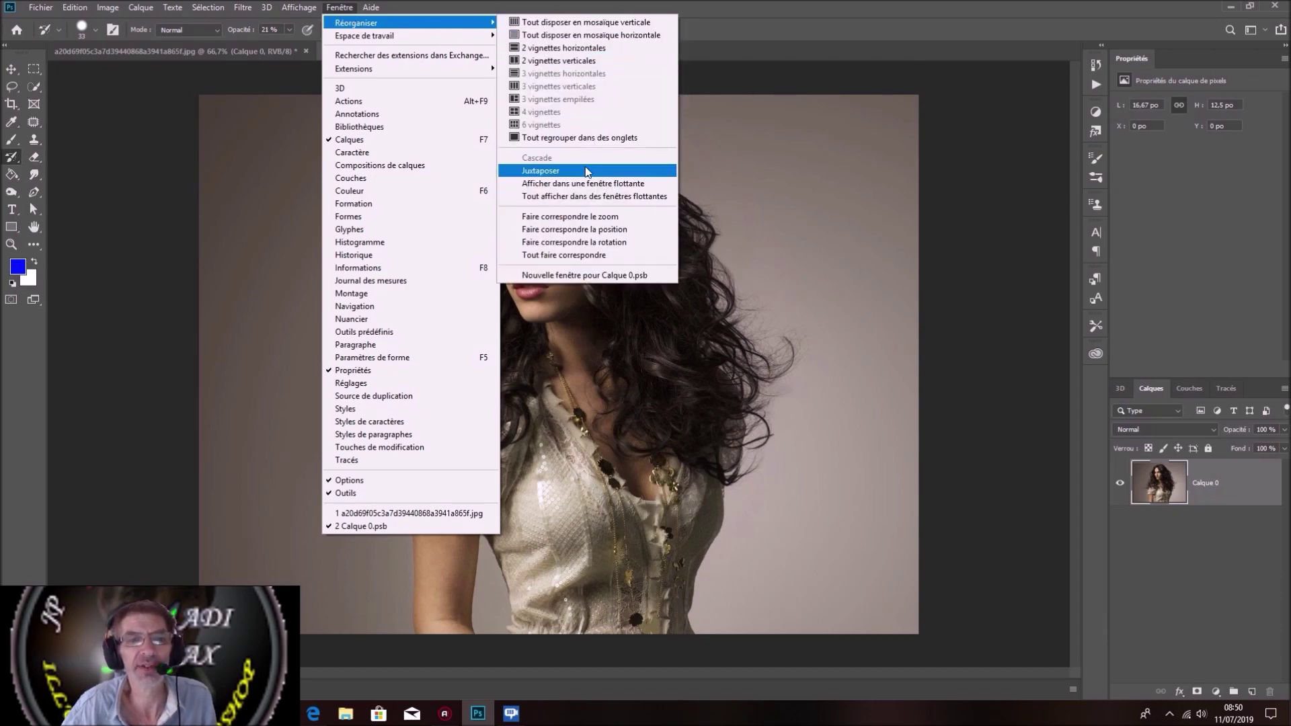
pyautogui.click(586, 174)
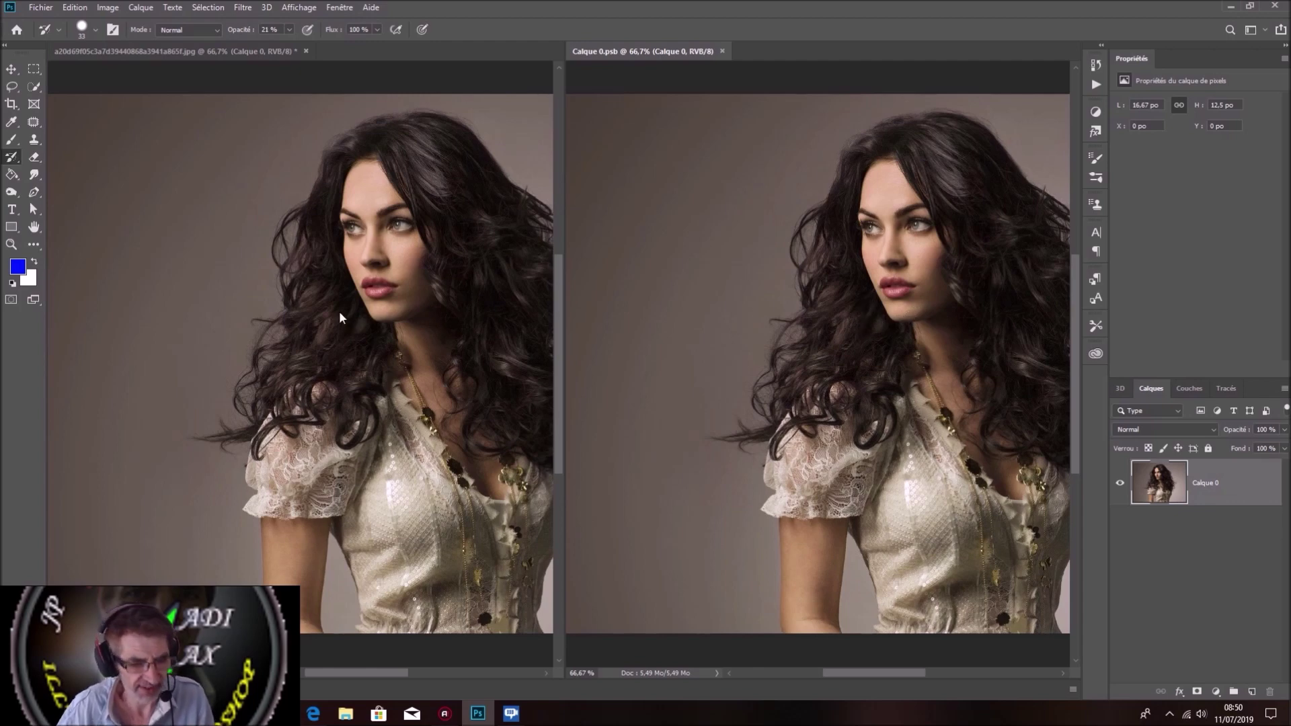
pyautogui.click(227, 48)
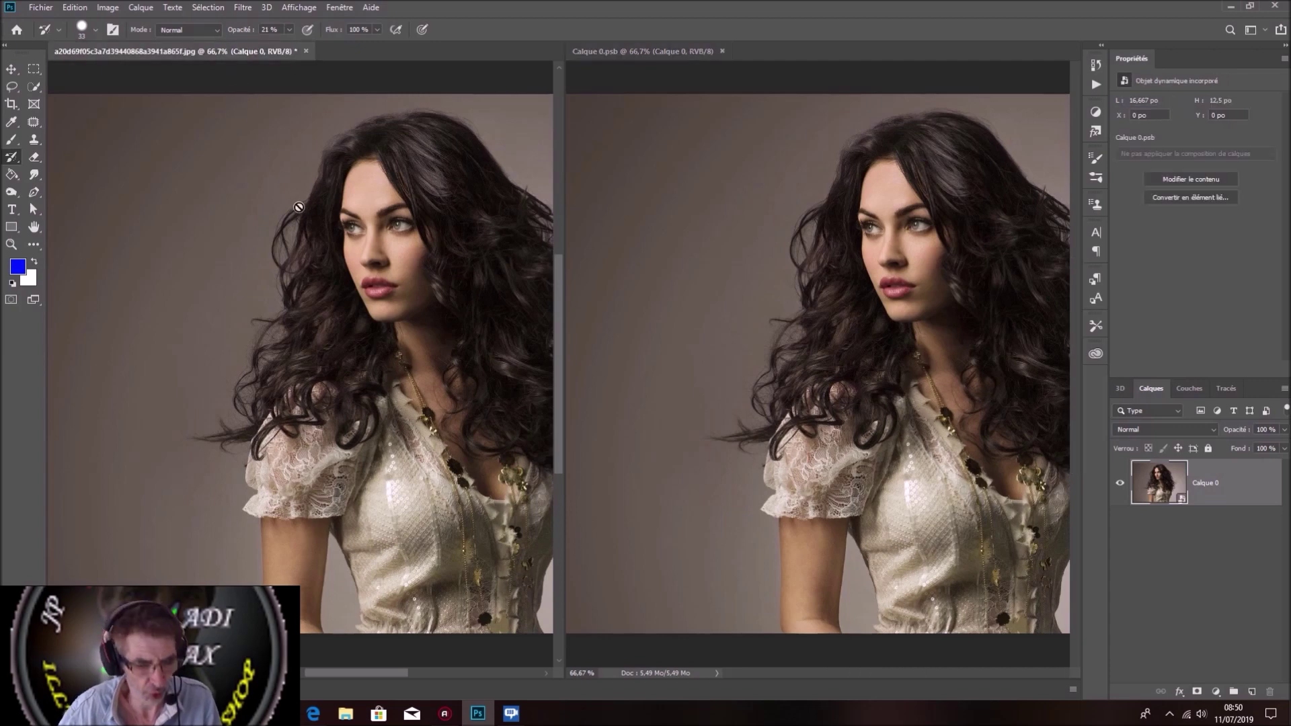
pyautogui.scroll(-2, 317, 228)
pyautogui.scroll(-2, 318, 228)
pyautogui.scroll(-2, 317, 229)
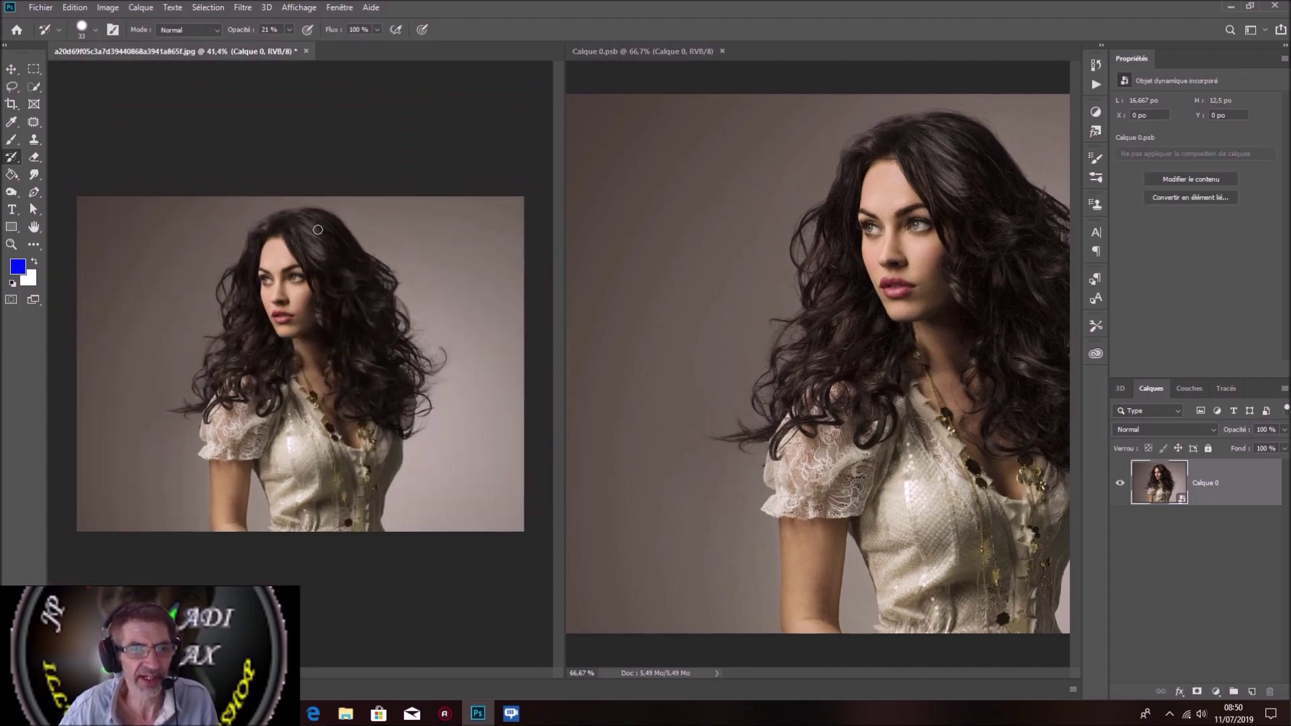
pyautogui.scroll(1, 318, 229)
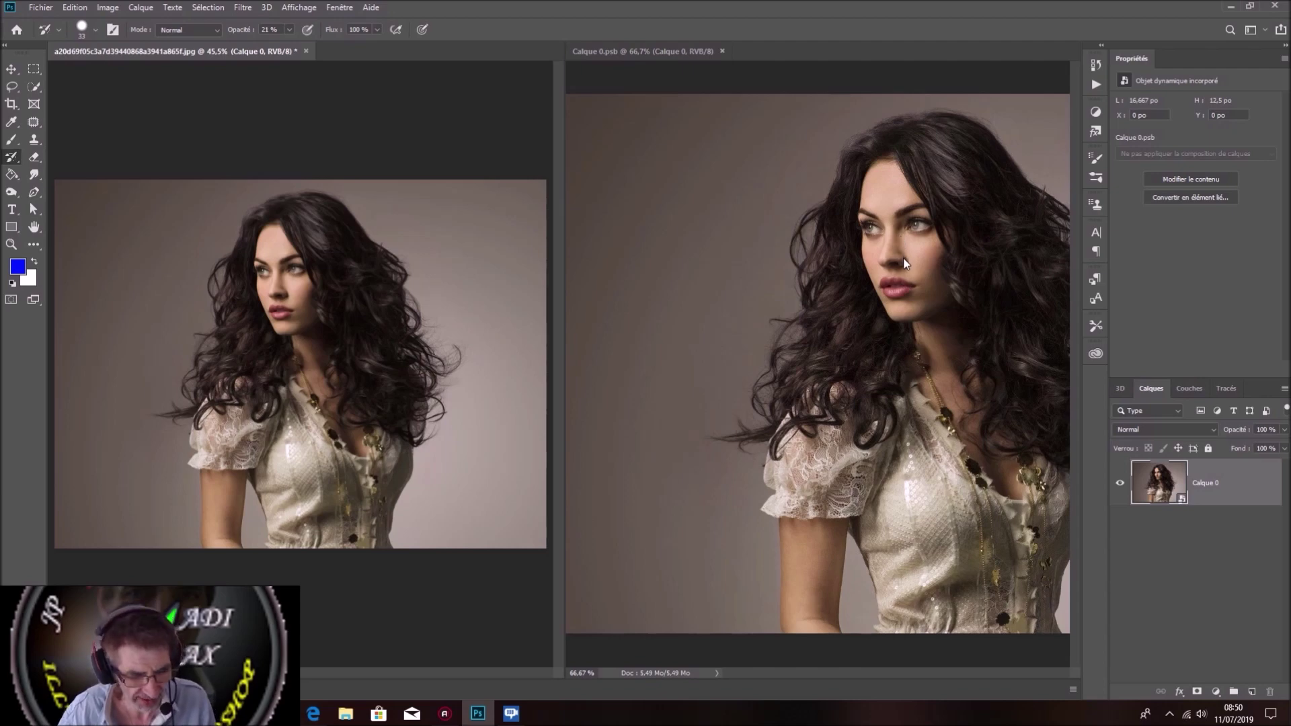
pyautogui.scroll(2, 903, 258)
pyautogui.scroll(1, 903, 258)
pyautogui.scroll(-2, 903, 258)
pyautogui.scroll(-1, 903, 257)
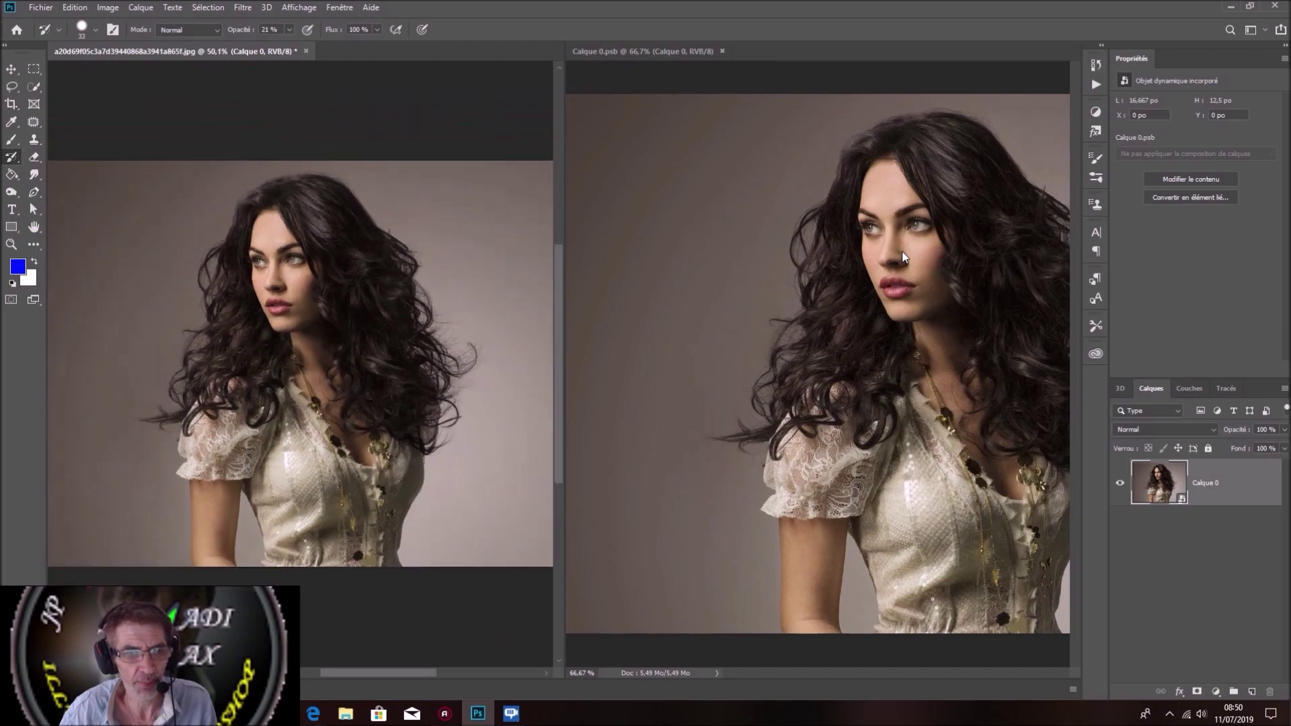
pyautogui.scroll(-1, 903, 257)
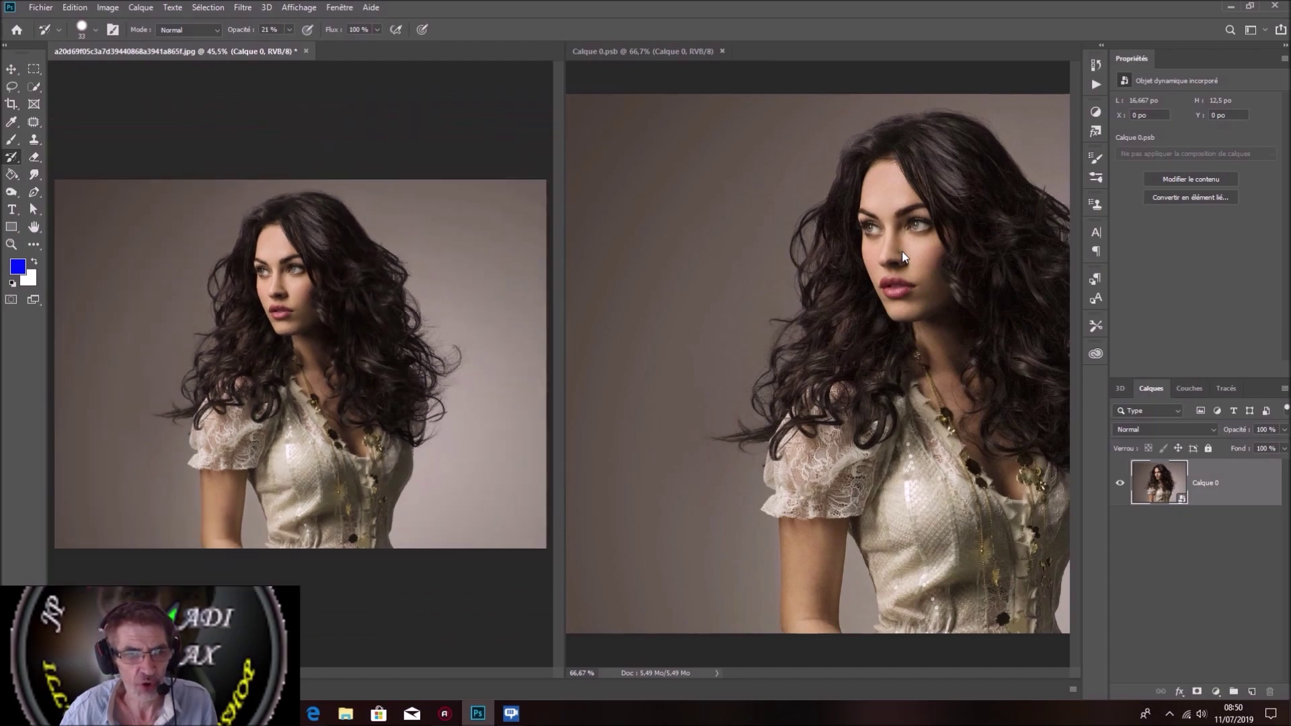
# Zoom Calque 0.psb in closely on the model's lips.
pyautogui.click(690, 54)
pyautogui.scroll(3, 912, 285)
pyautogui.scroll(4, 912, 286)
pyautogui.scroll(3, 912, 286)
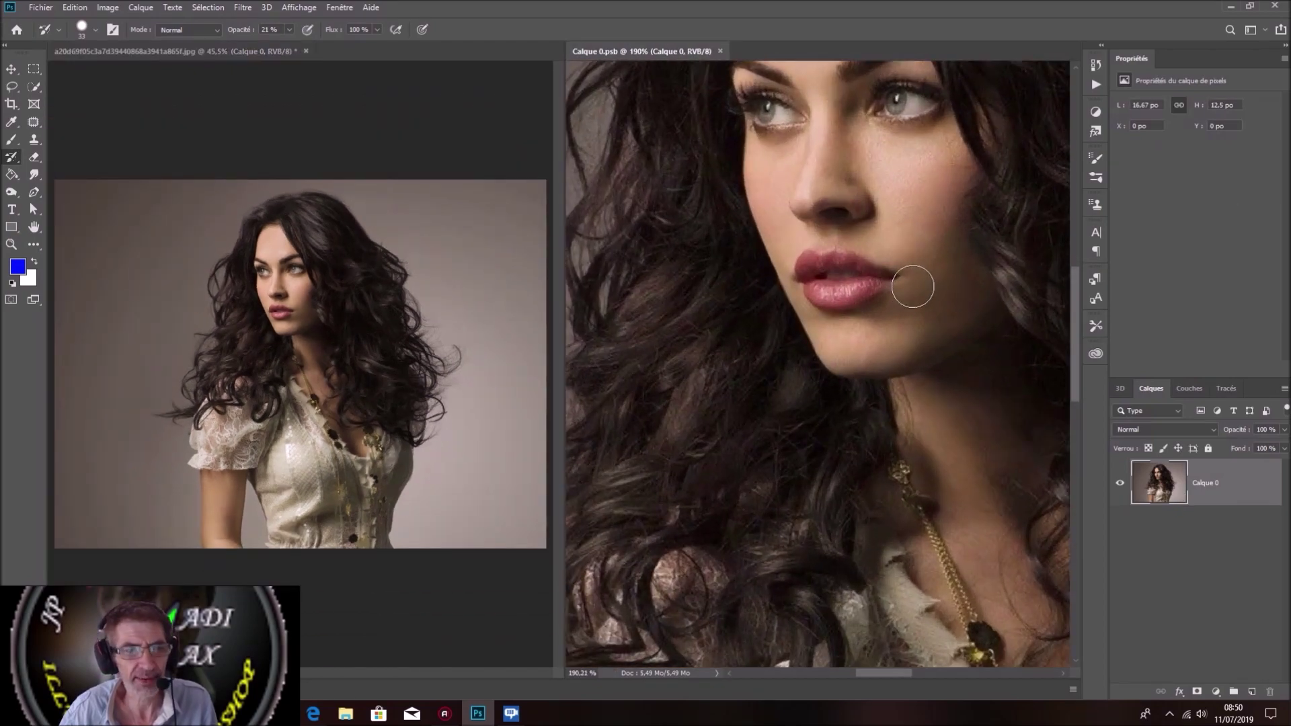
pyautogui.scroll(3, 911, 280)
pyautogui.scroll(1, 885, 277)
pyautogui.scroll(3, 882, 276)
pyautogui.scroll(3, 882, 276)
pyautogui.scroll(2, 861, 268)
pyautogui.scroll(2, 835, 263)
pyautogui.moveTo(833, 273); pyautogui.dragTo(904, 259)
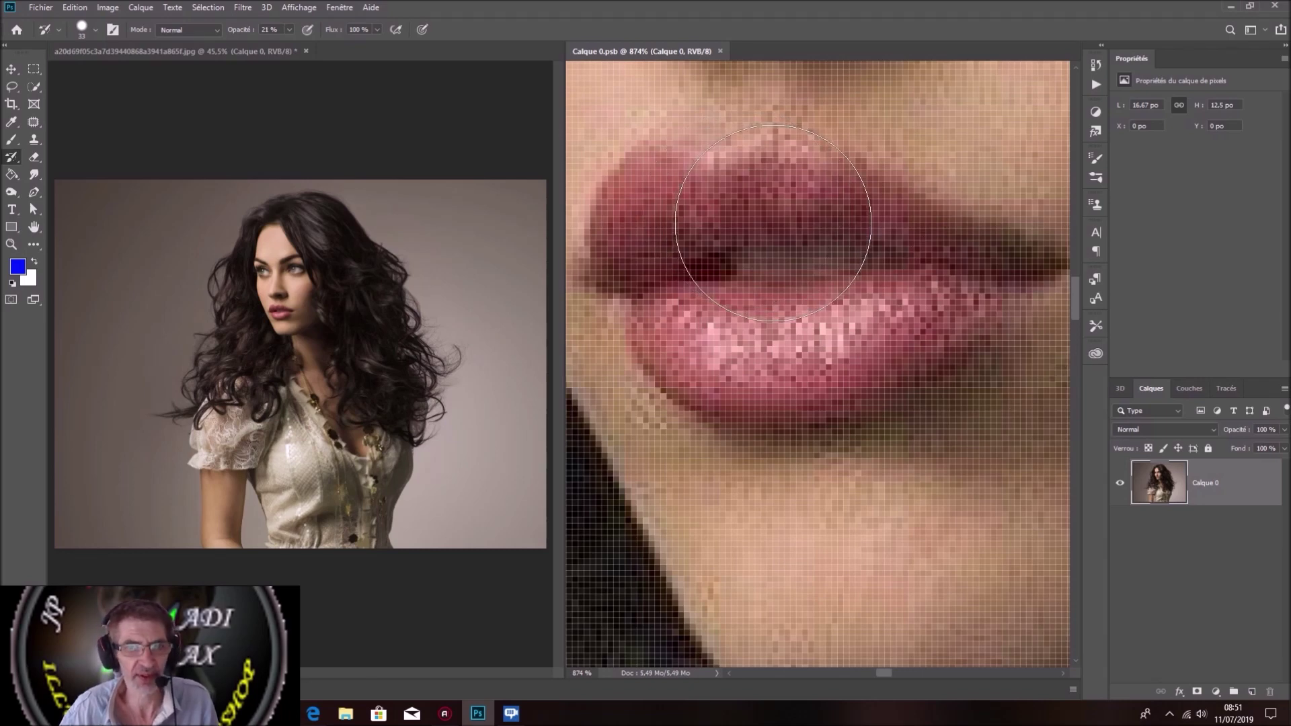
# Adjust the lip close-up and add a new empty layer, Calque 1.
pyautogui.scroll(1, 780, 222)
pyautogui.scroll(2, 791, 216)
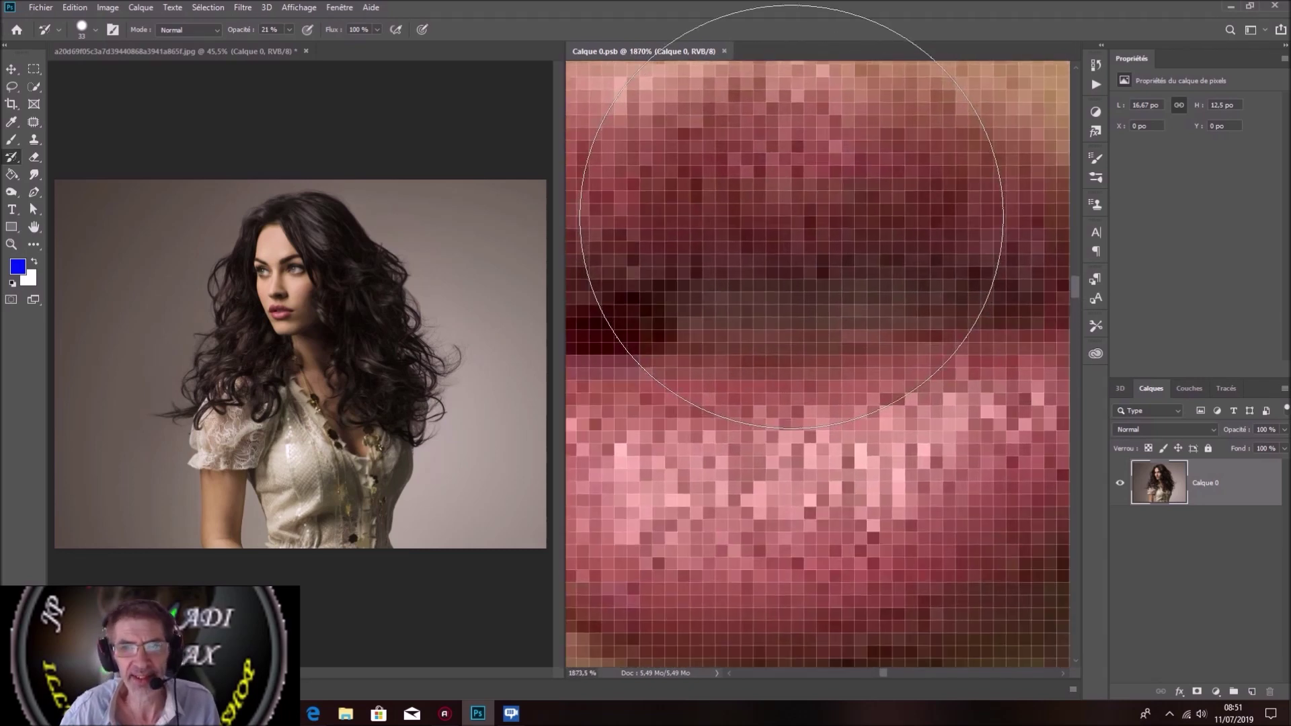
pyautogui.scroll(1, 791, 217)
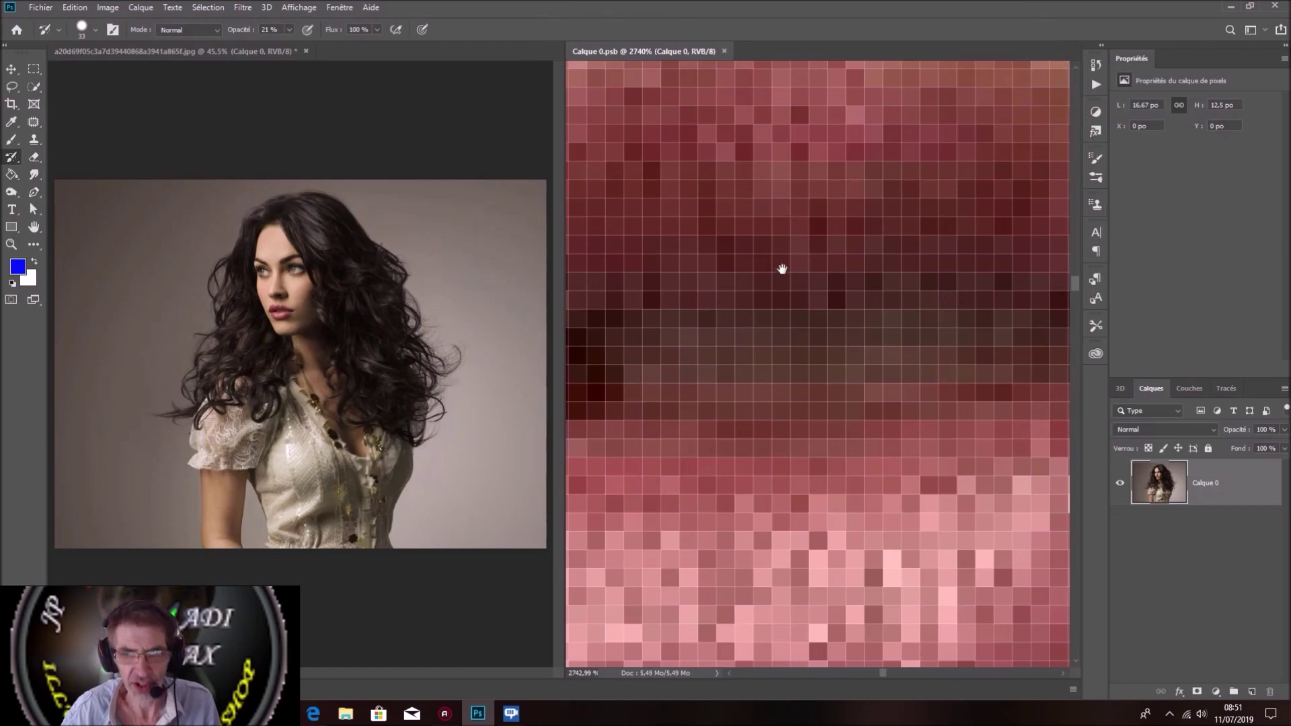
pyautogui.moveTo(850, 216)
pyautogui.mouseDown()
pyautogui.moveTo(859, 282)
pyautogui.moveTo(852, 223)
pyautogui.mouseUp()
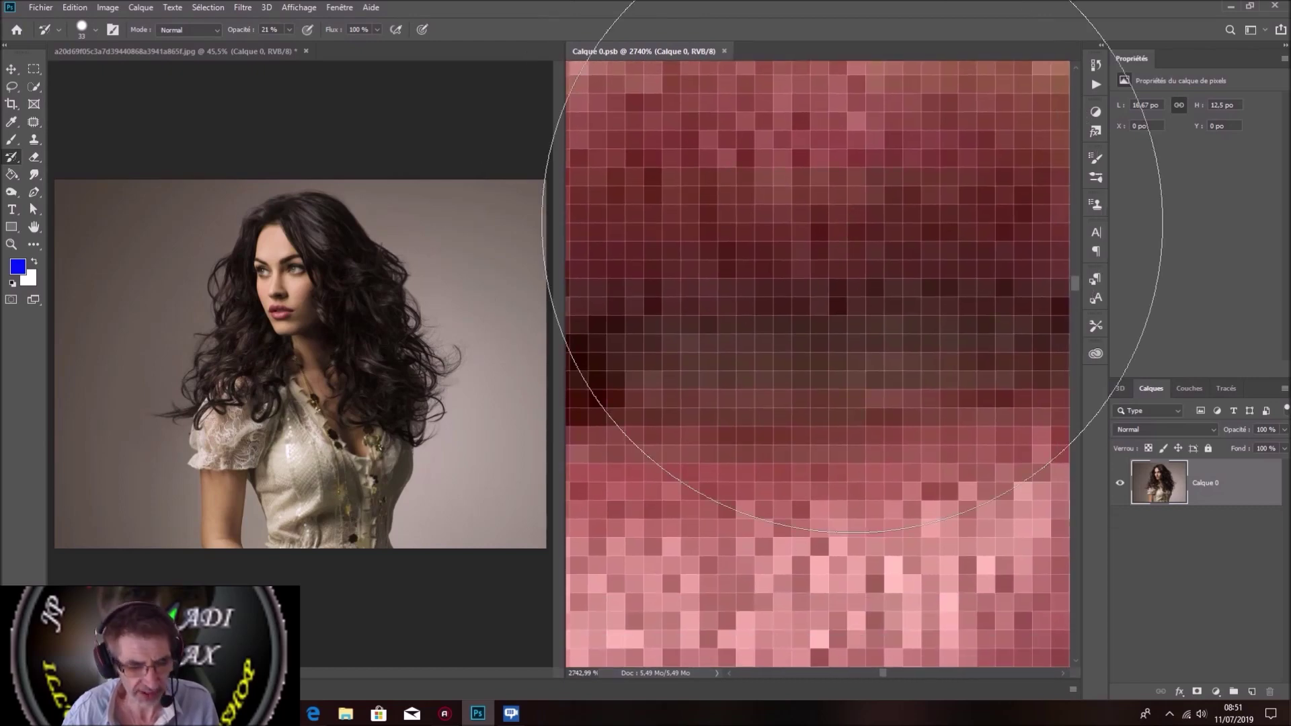
pyautogui.scroll(-2, 851, 223)
pyautogui.scroll(-1, 851, 223)
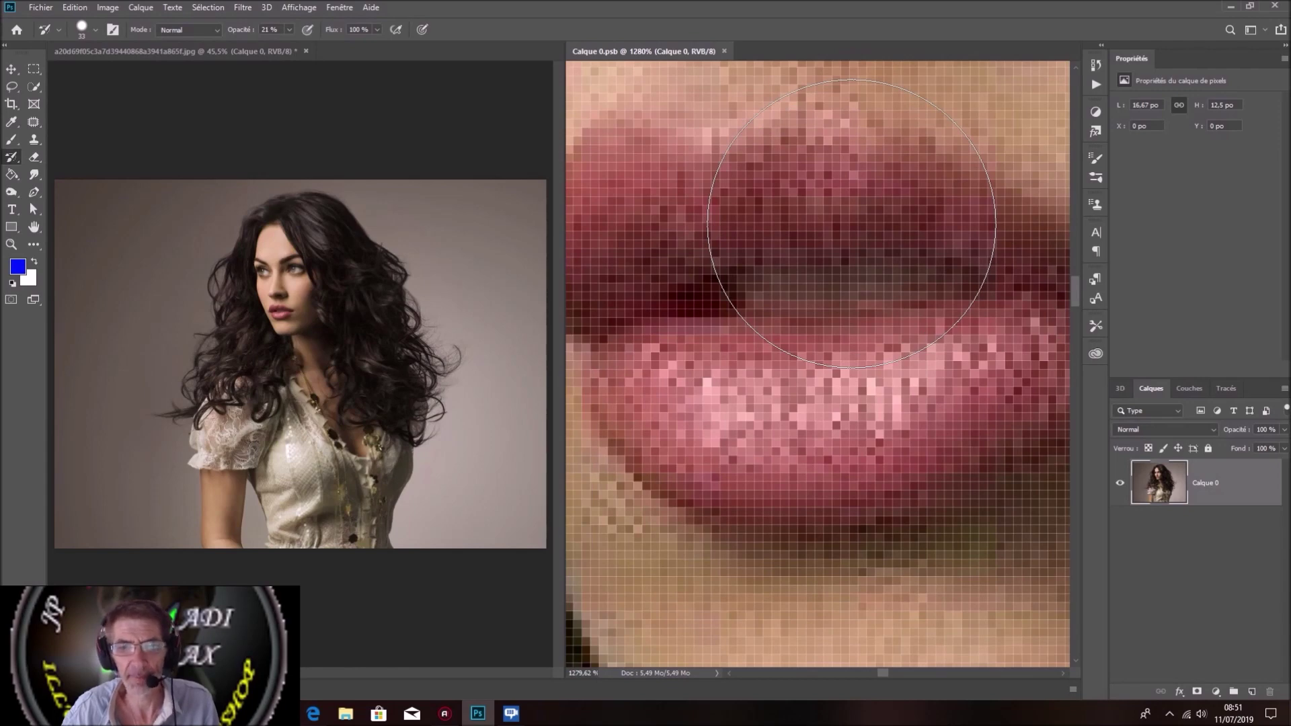
pyautogui.scroll(-1, 851, 223)
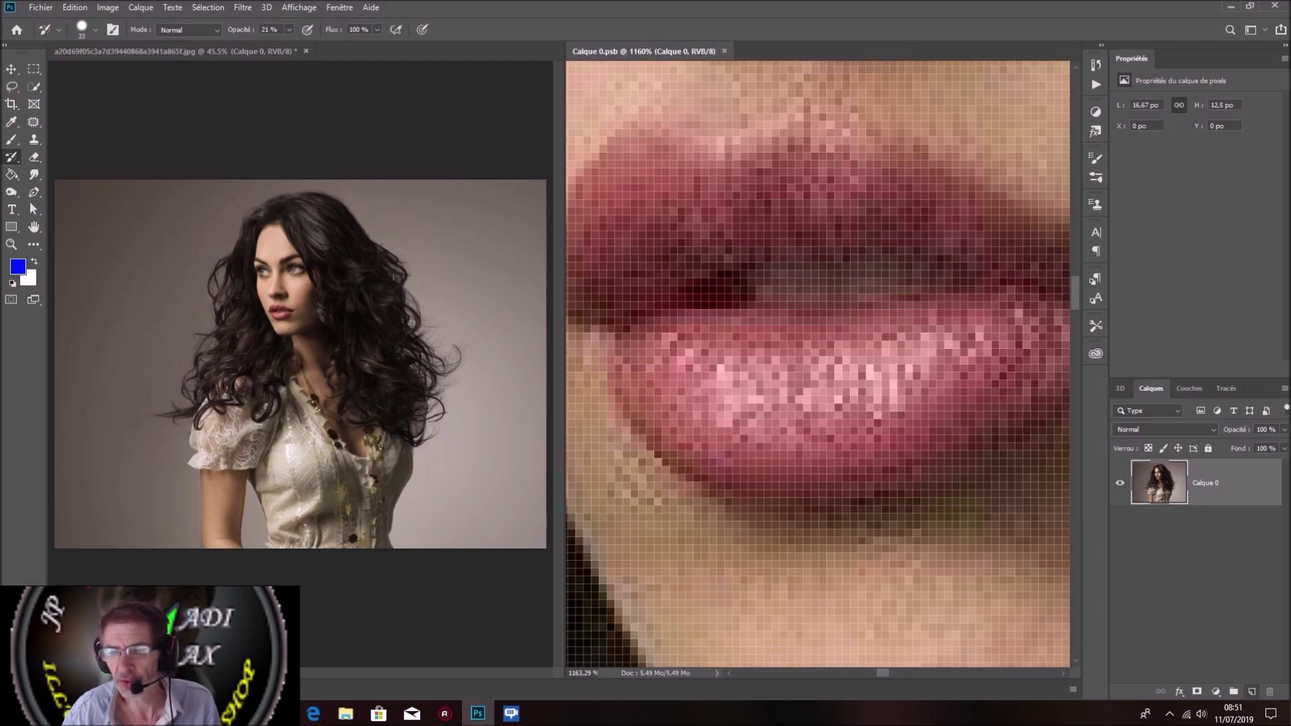
pyautogui.click(1252, 692)
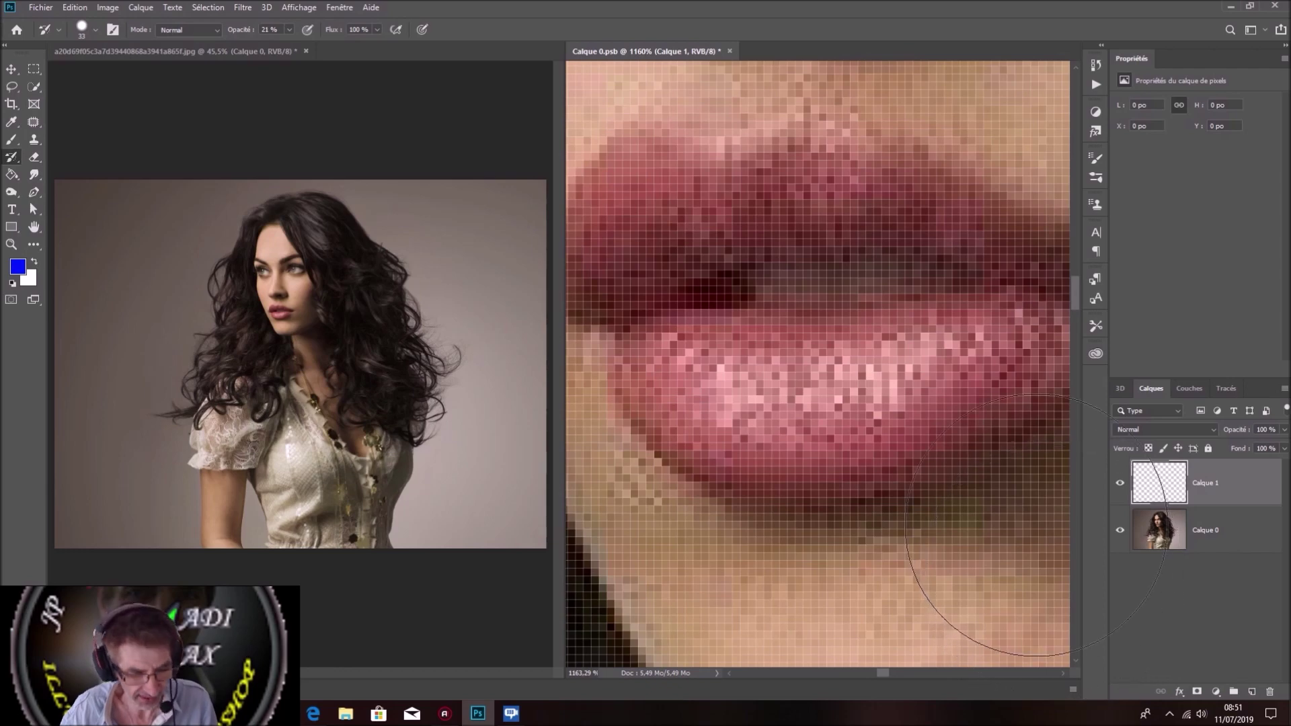
# Select the Brush tool and set the foreground colour to pure red ff0000.
pyautogui.moveTo(931, 433); pyautogui.dragTo(999, 451)
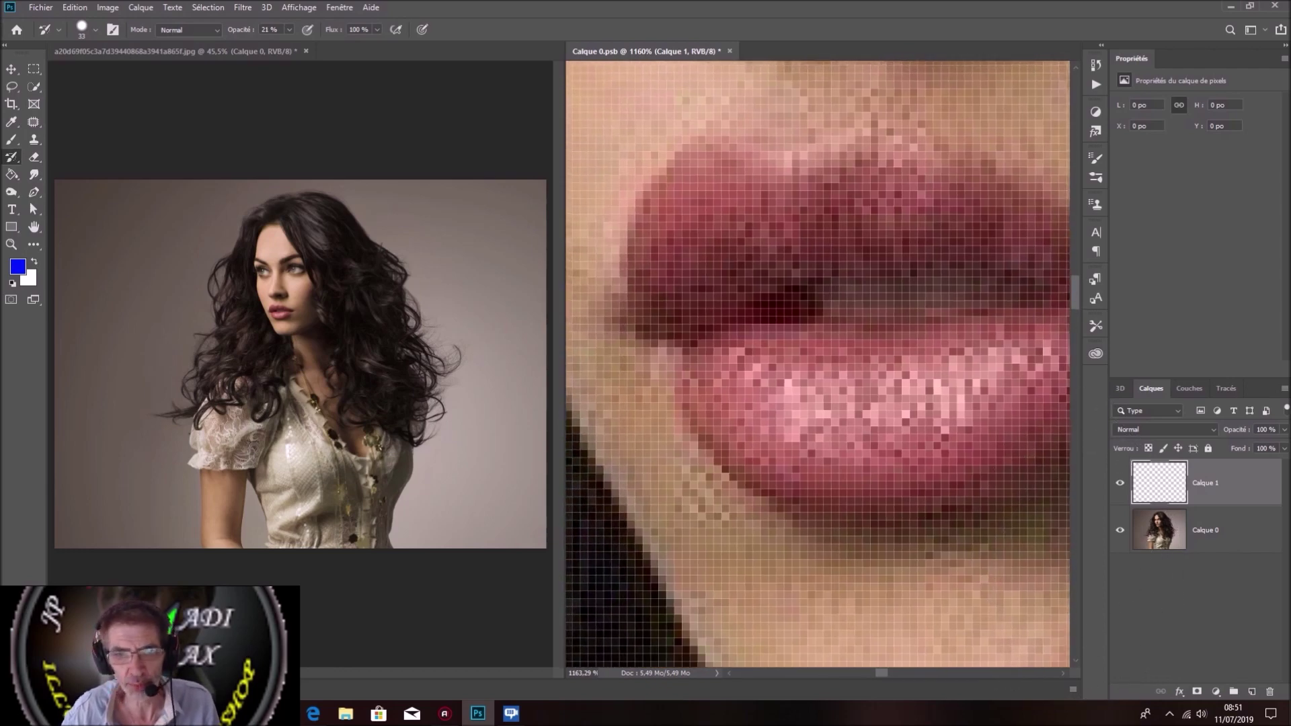
pyautogui.press('b')
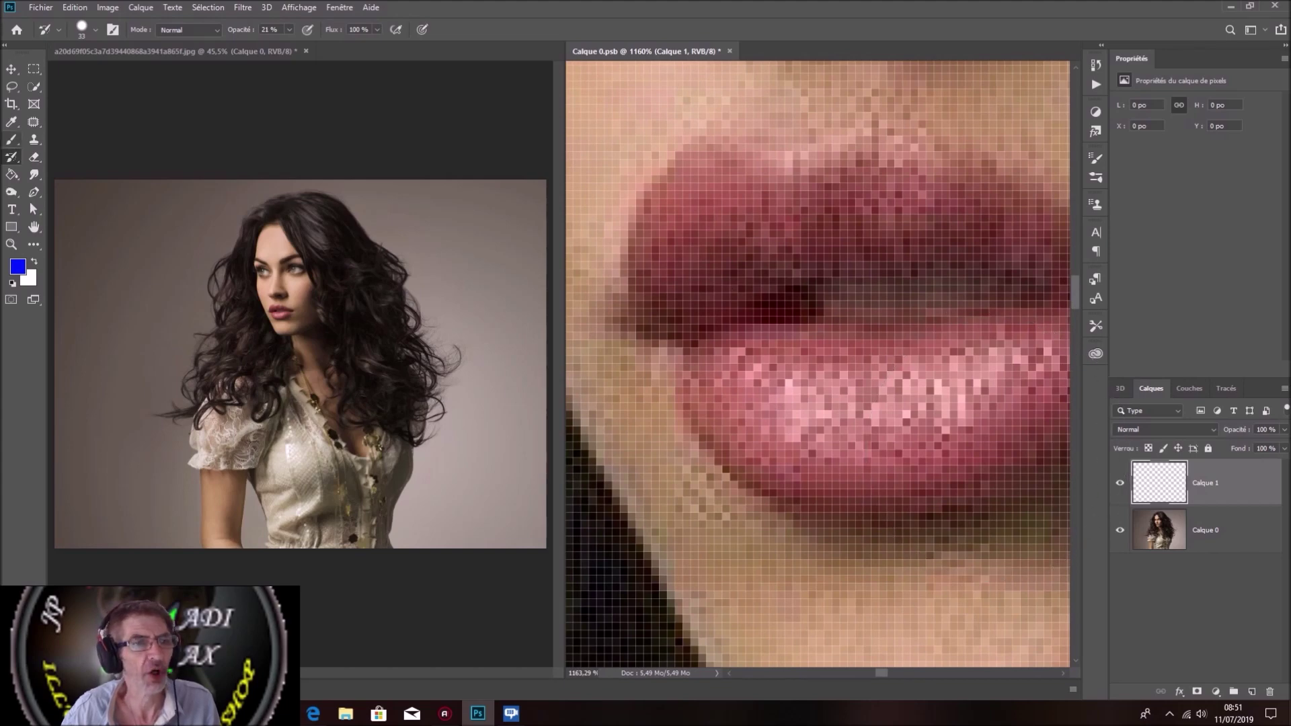
pyautogui.click(18, 267)
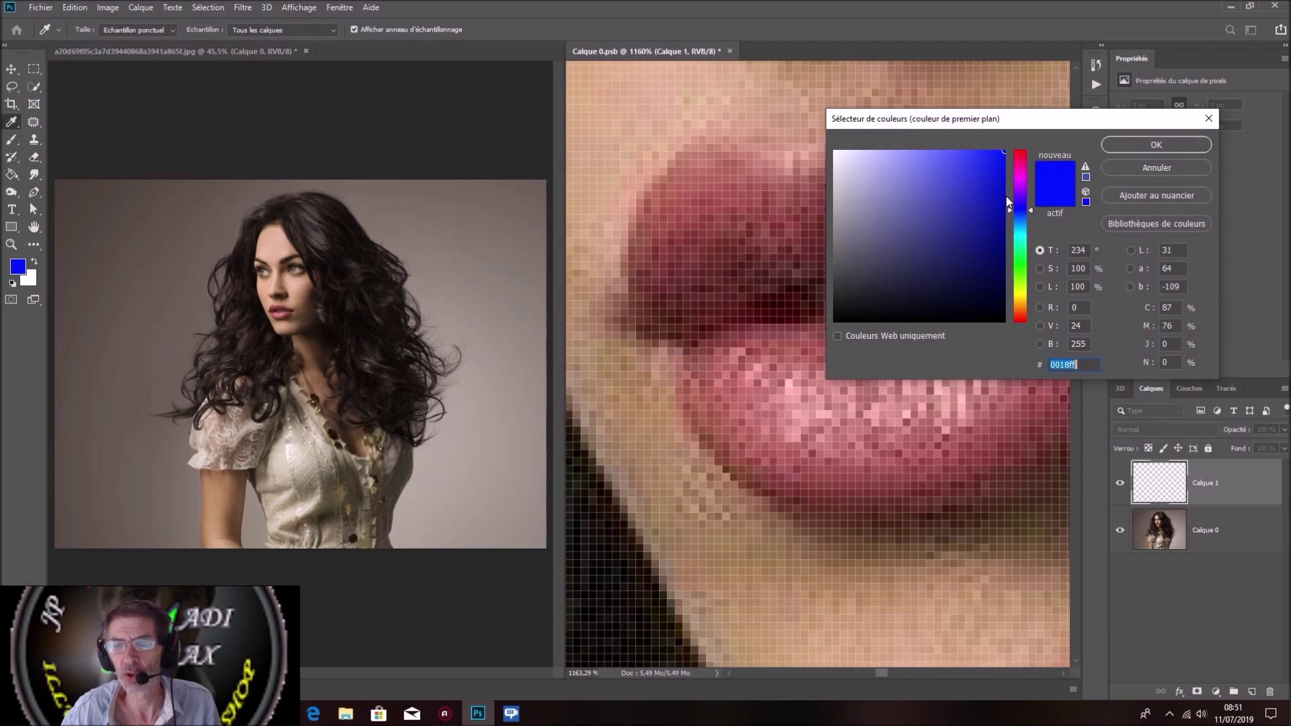
pyautogui.click(1022, 154)
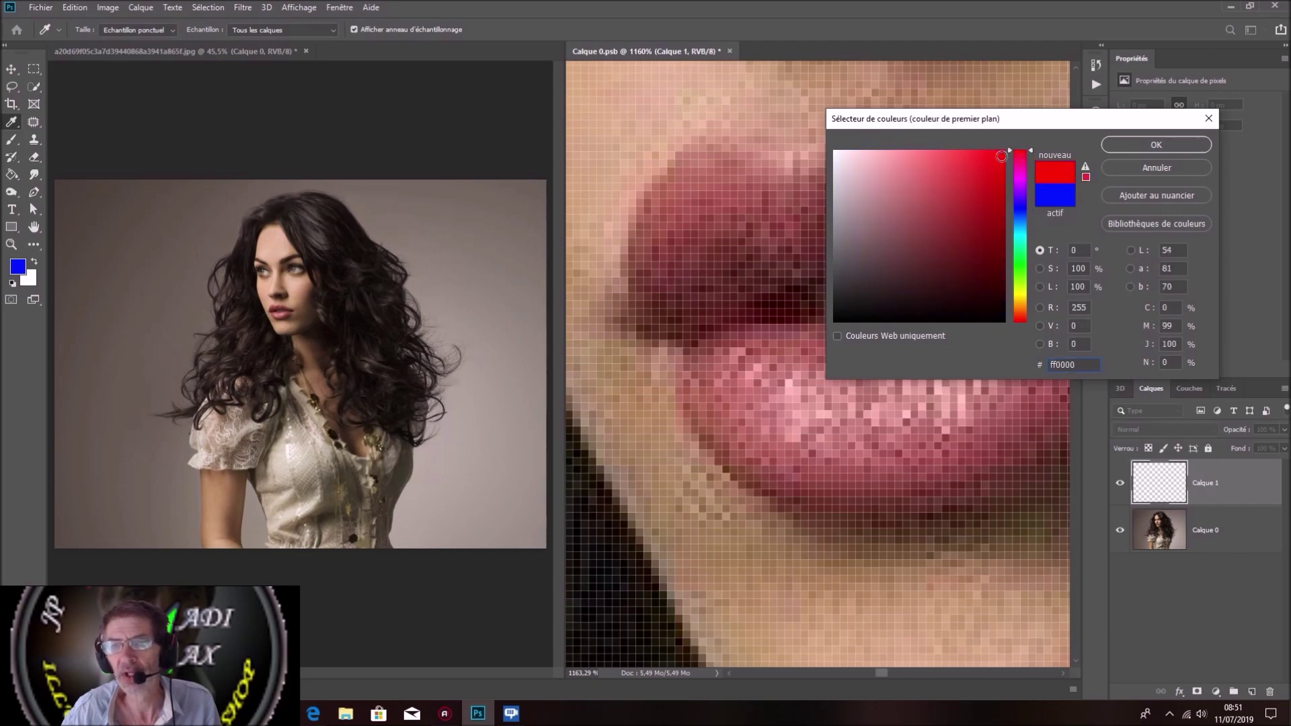
pyautogui.click(1153, 146)
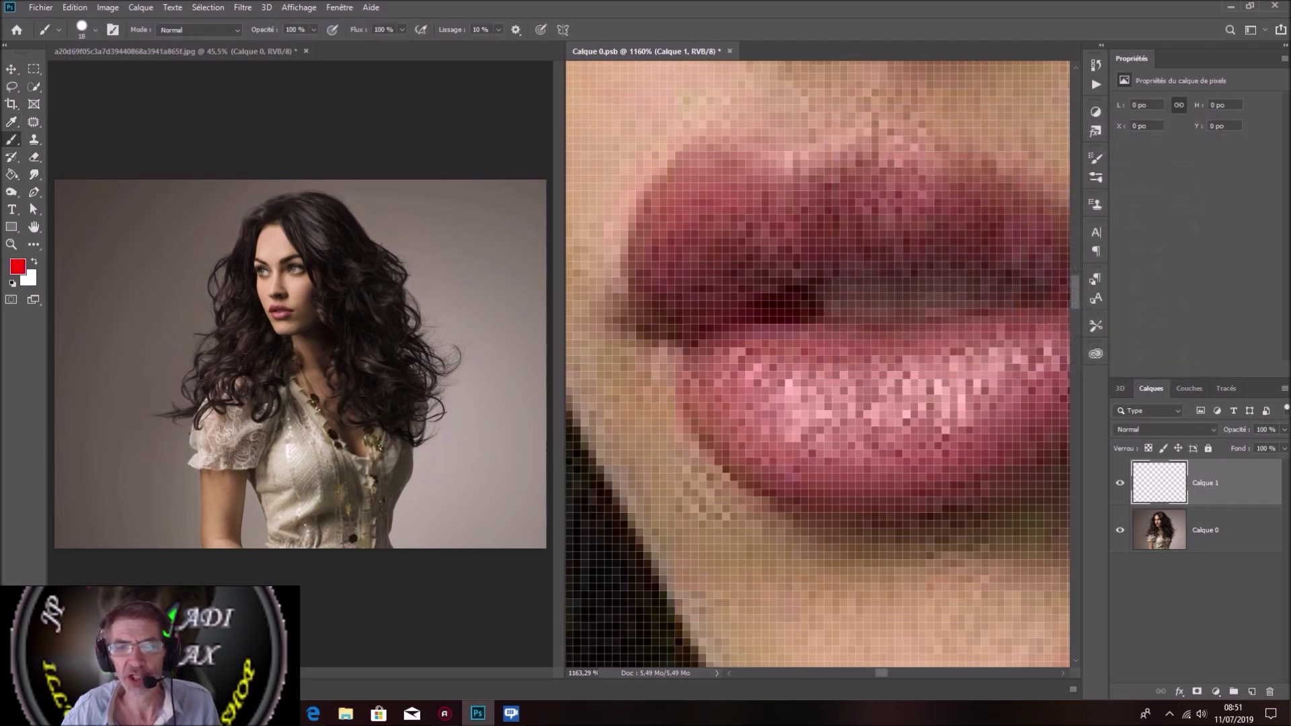
pyautogui.keyDown('alt'); pyautogui.rightClick(727, 244); pyautogui.keyUp('alt')
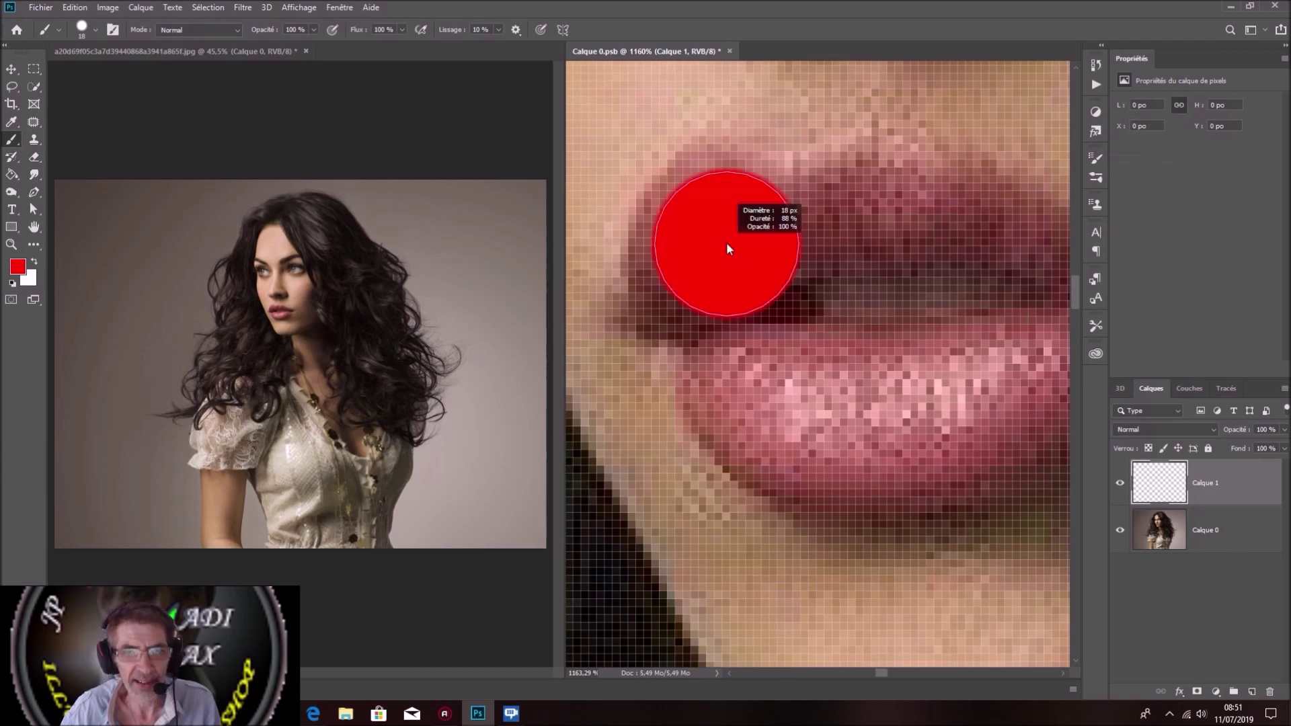
# Resize the brush from about 42 px down to 9 px.
pyautogui.moveTo(726, 249)
pyautogui.mouseDown()
pyautogui.moveTo(801, 242)
pyautogui.moveTo(740, 230)
pyautogui.mouseUp()
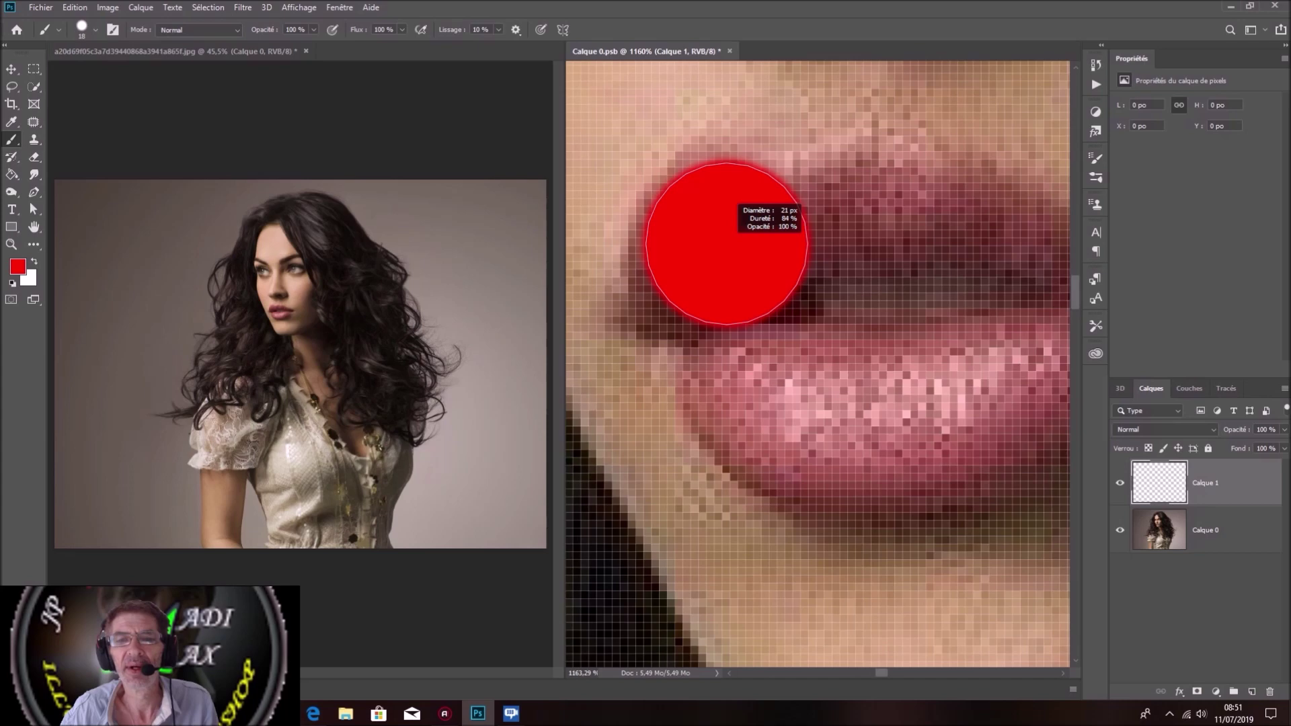
pyautogui.moveTo(740, 230); pyautogui.dragTo(673, 253)
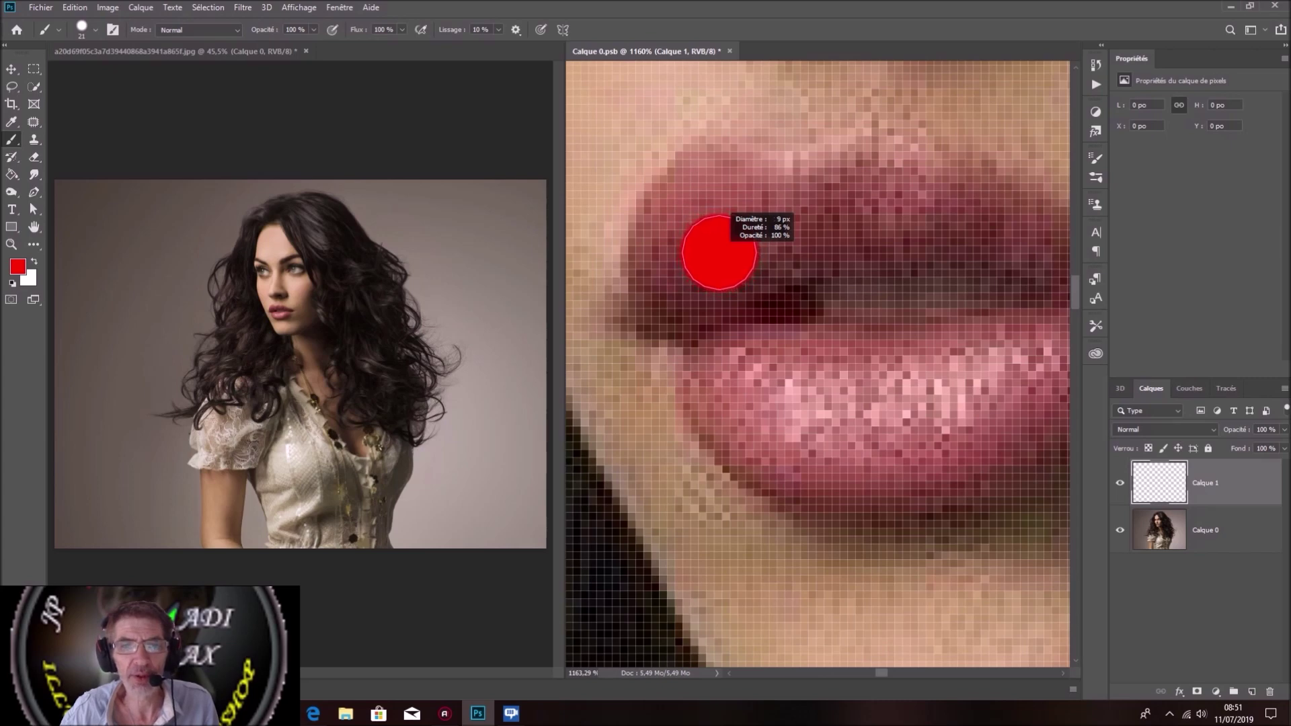
pyautogui.moveTo(719, 253); pyautogui.dragTo(719, 253)
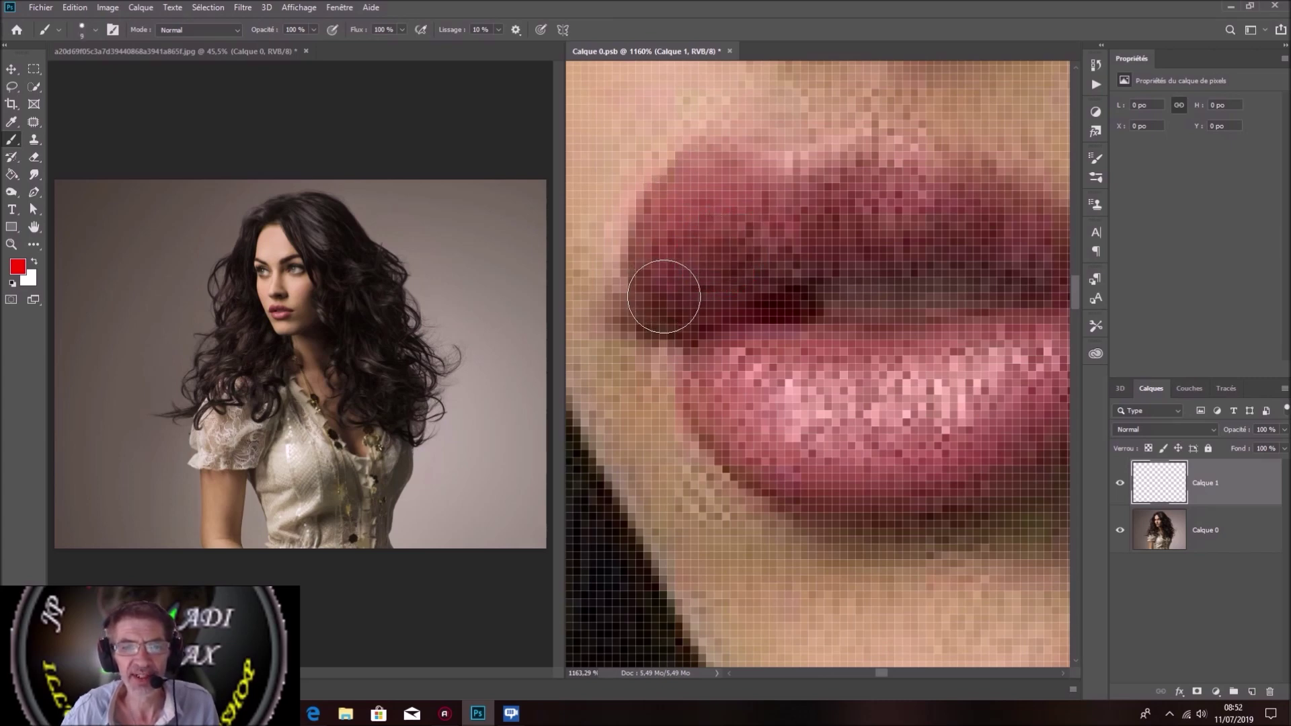
# Paint red across the upper lip, shrinking the brush to 6 px near the right.
pyautogui.click(662, 297)
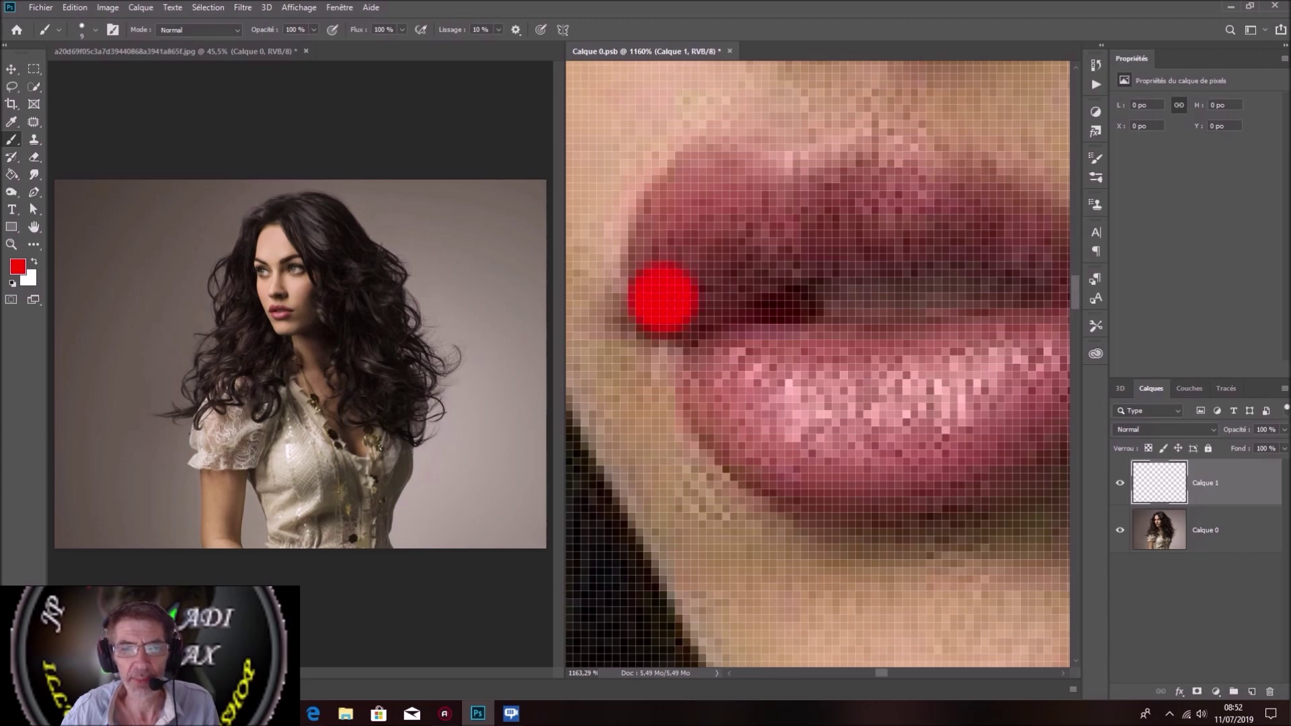
pyautogui.moveTo(662, 298)
pyautogui.mouseDown()
pyautogui.moveTo(680, 305)
pyautogui.moveTo(666, 245)
pyautogui.moveTo(696, 192)
pyautogui.moveTo(768, 195)
pyautogui.moveTo(860, 172)
pyautogui.moveTo(890, 185)
pyautogui.moveTo(897, 195)
pyautogui.moveTo(837, 232)
pyautogui.moveTo(737, 265)
pyautogui.moveTo(800, 267)
pyautogui.mouseUp()
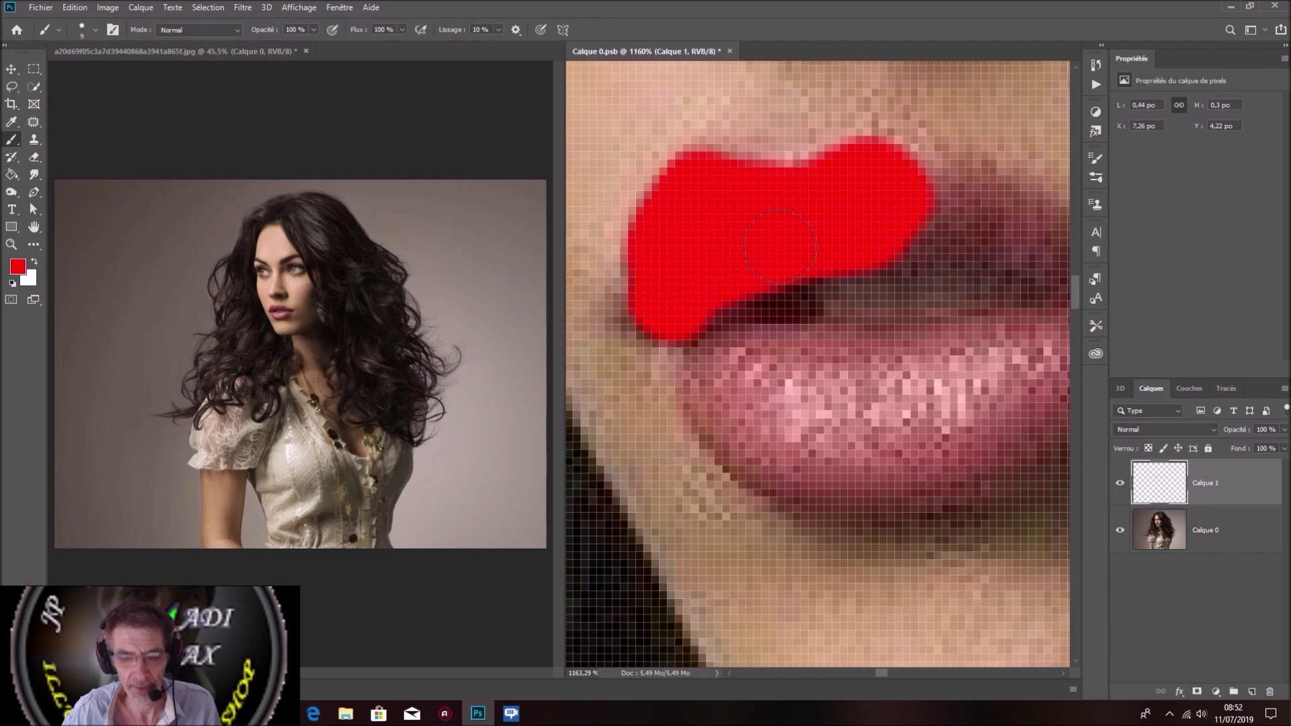
pyautogui.hscroll(5, 818, 364)
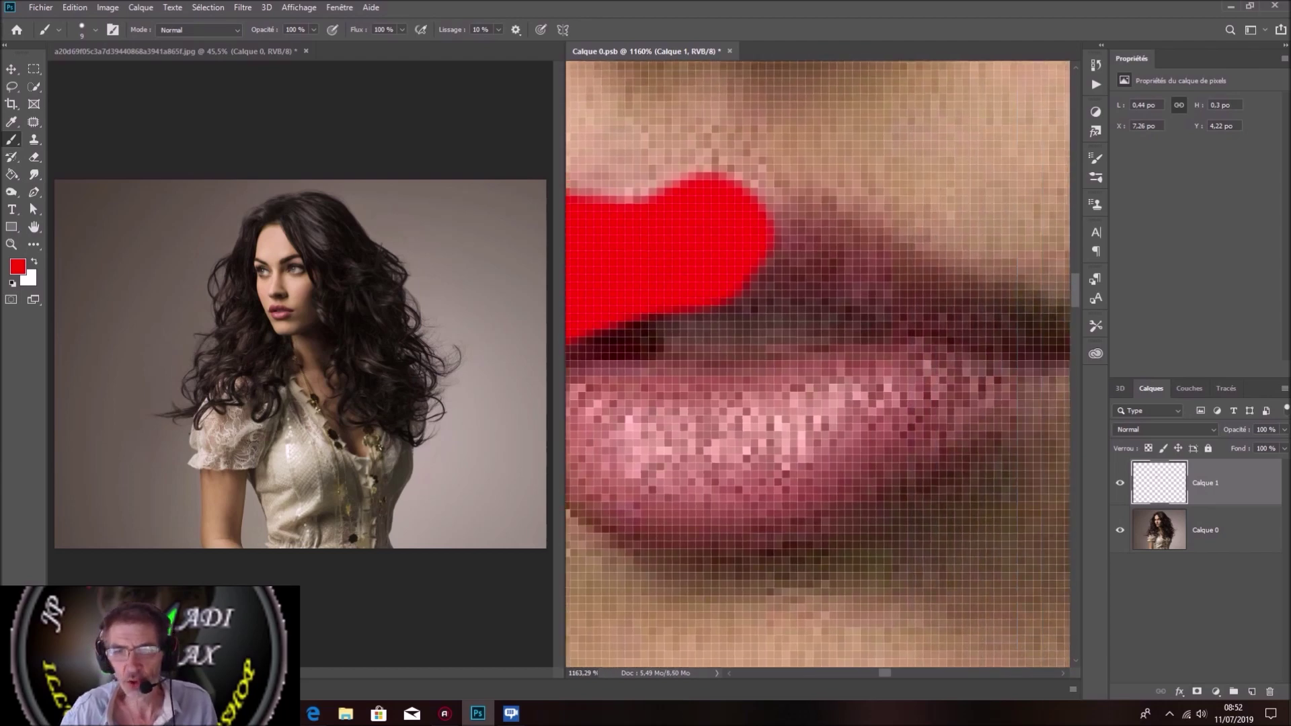
pyautogui.moveTo(705, 231)
pyautogui.mouseDown()
pyautogui.moveTo(824, 254)
pyautogui.moveTo(853, 277)
pyautogui.mouseUp()
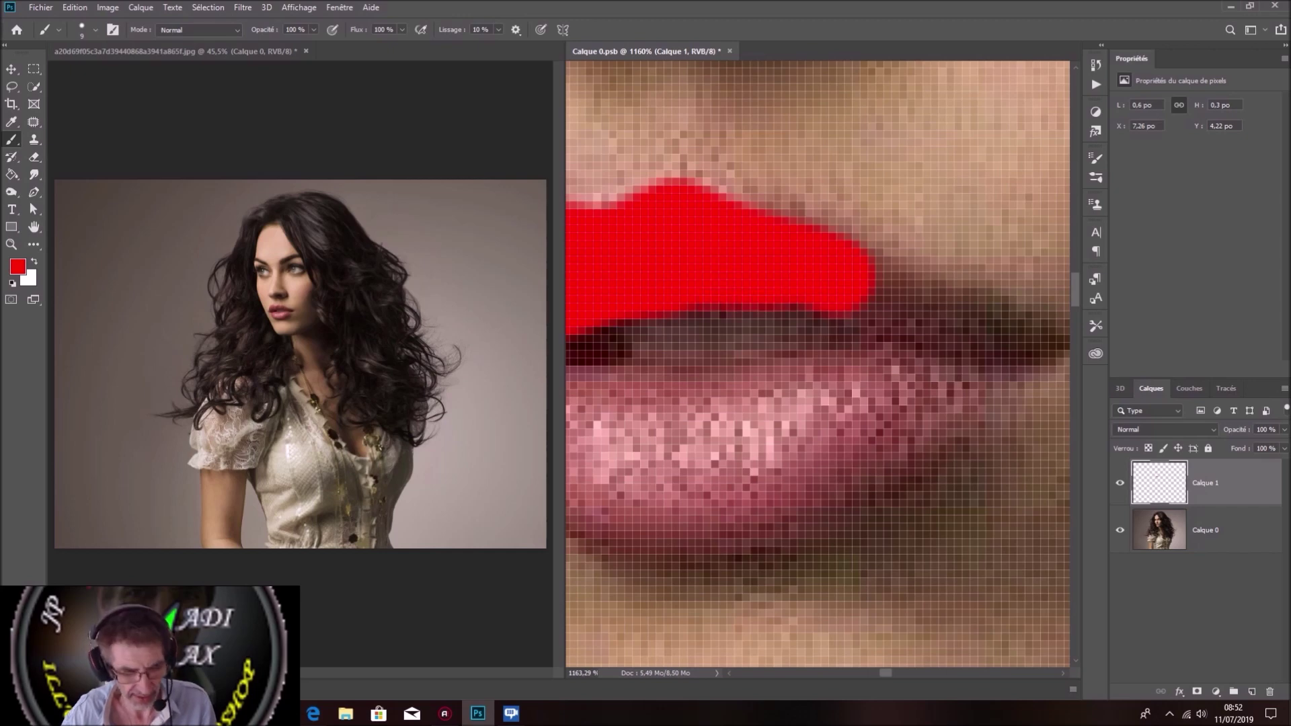
pyautogui.press('[')
pyautogui.press('[')
pyautogui.press('[')
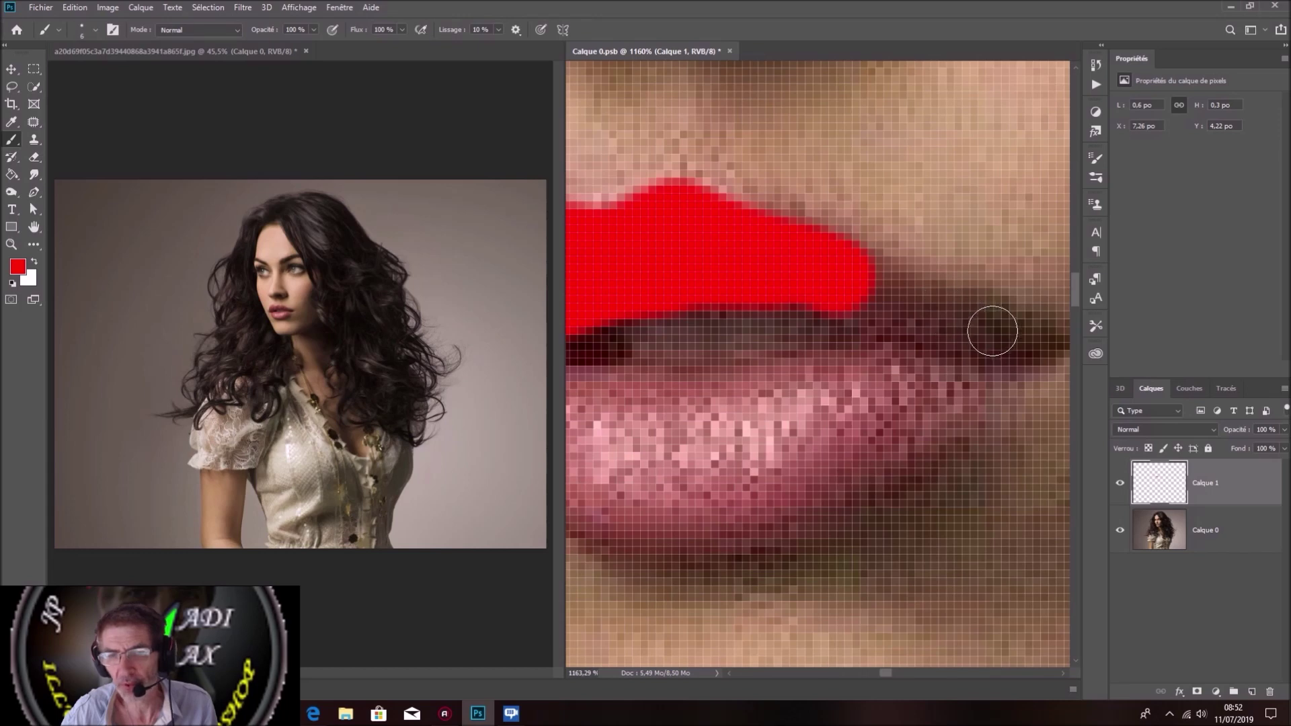
pyautogui.moveTo(1028, 346); pyautogui.dragTo(874, 286)
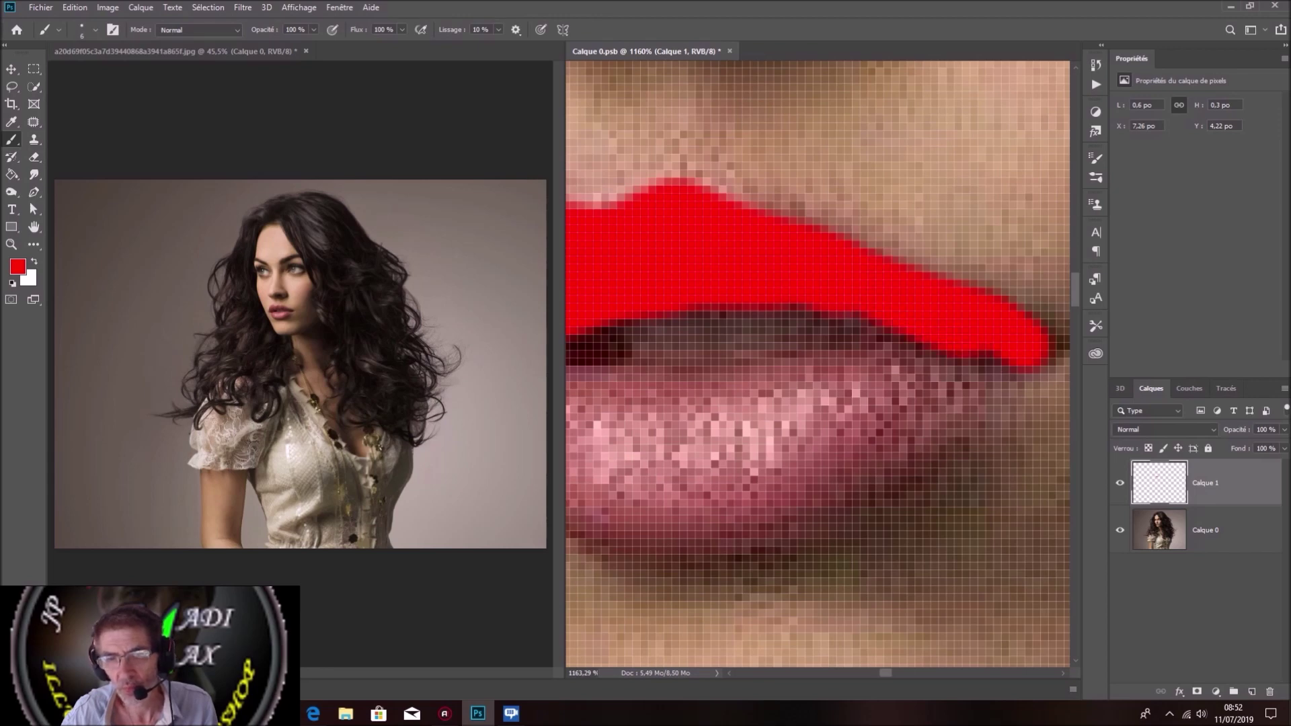
pyautogui.moveTo(877, 330); pyautogui.dragTo(992, 367)
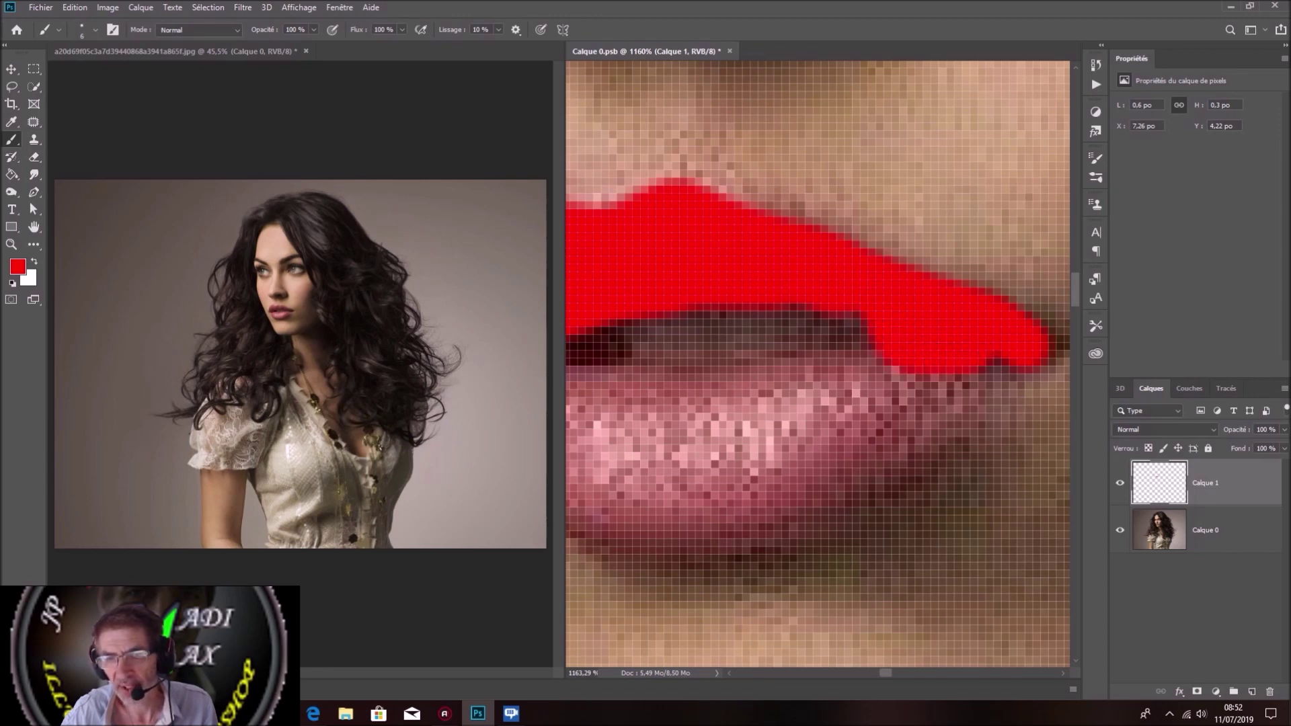
# Pan to the mouth's right corner and paint red from it down the lip edge.
pyautogui.keyDown('alt'); pyautogui.rightClick(995, 350); pyautogui.keyUp('alt')
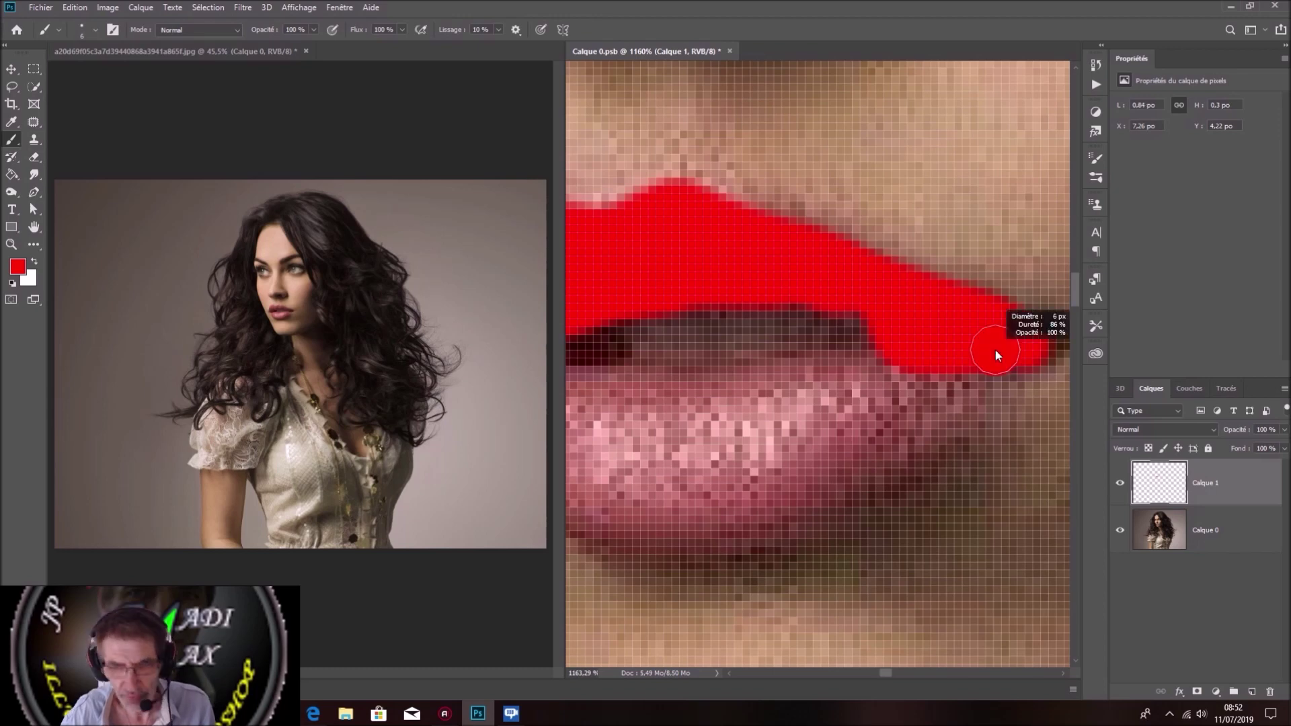
pyautogui.press('space')
pyautogui.moveTo(978, 346); pyautogui.dragTo(924, 338)
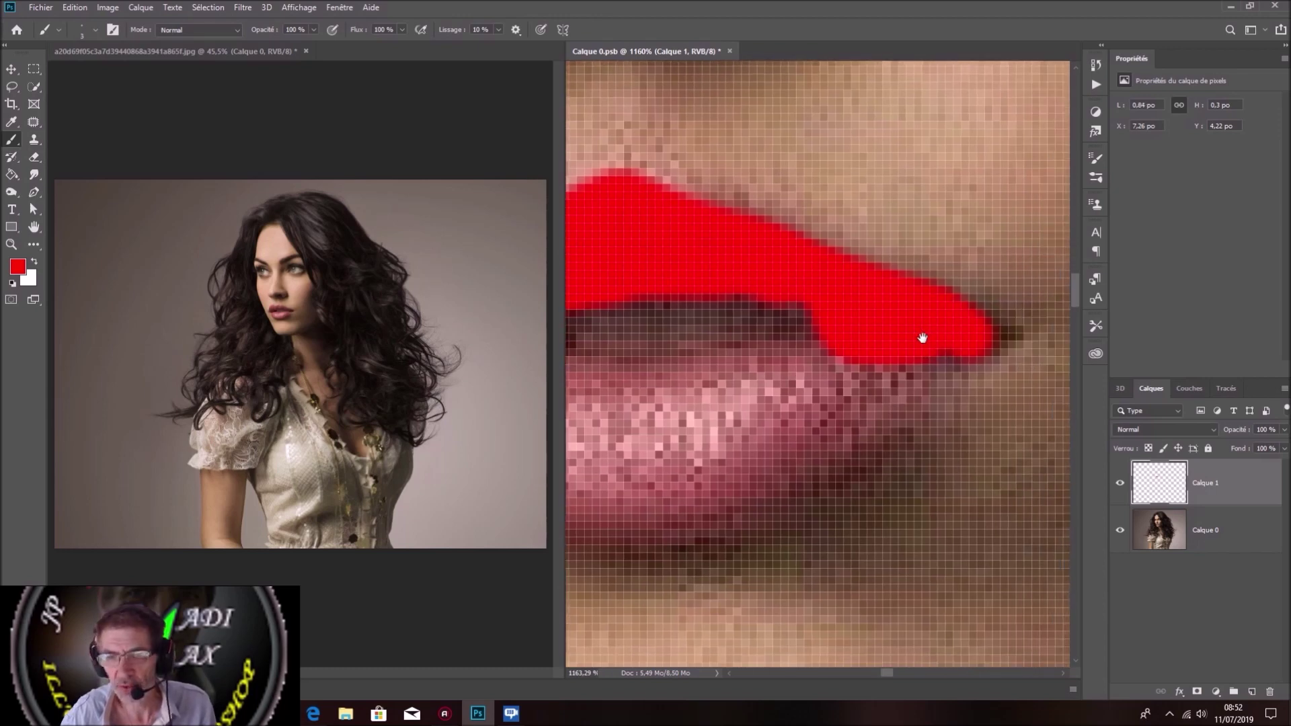
pyautogui.click(991, 326)
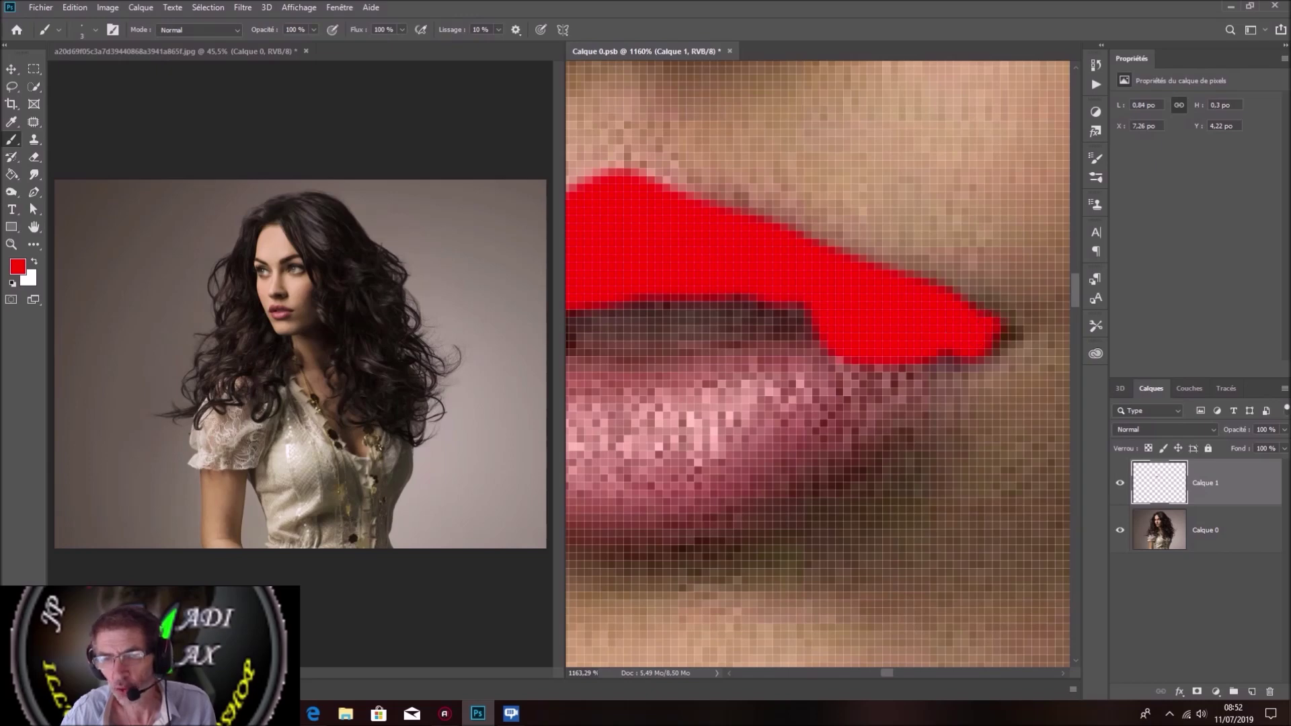
pyautogui.moveTo(968, 371); pyautogui.dragTo(920, 411)
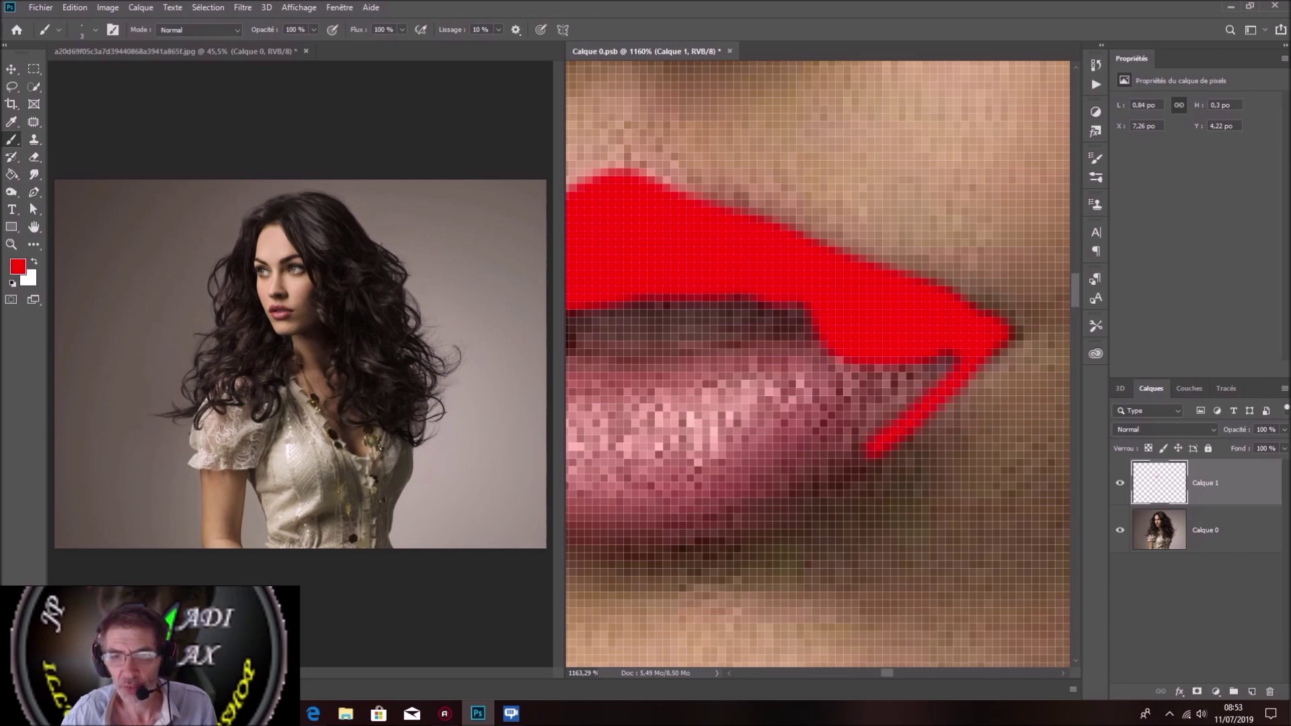
pyautogui.moveTo(867, 457)
pyautogui.mouseDown()
pyautogui.moveTo(846, 467)
pyautogui.moveTo(942, 373)
pyautogui.mouseUp()
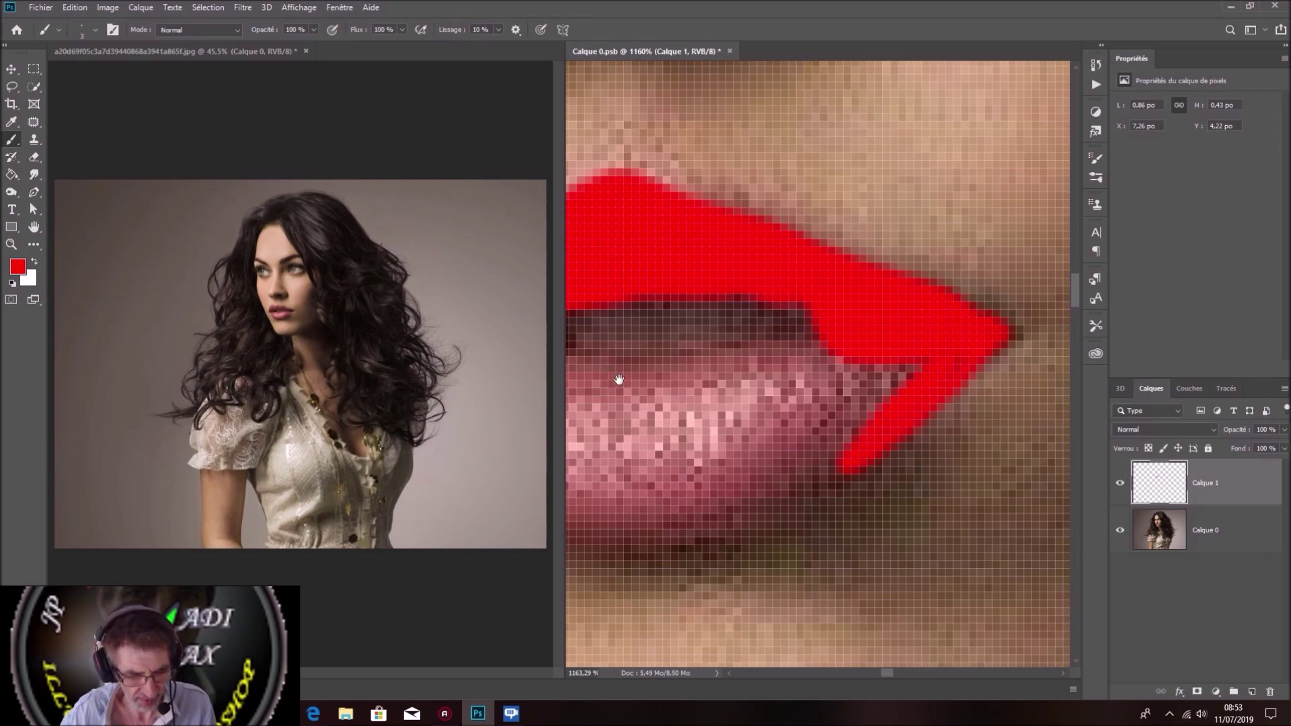
# Paint red along the upper lip's lower edge and start outlining the lower lip.
pyautogui.moveTo(618, 380); pyautogui.dragTo(645, 396)
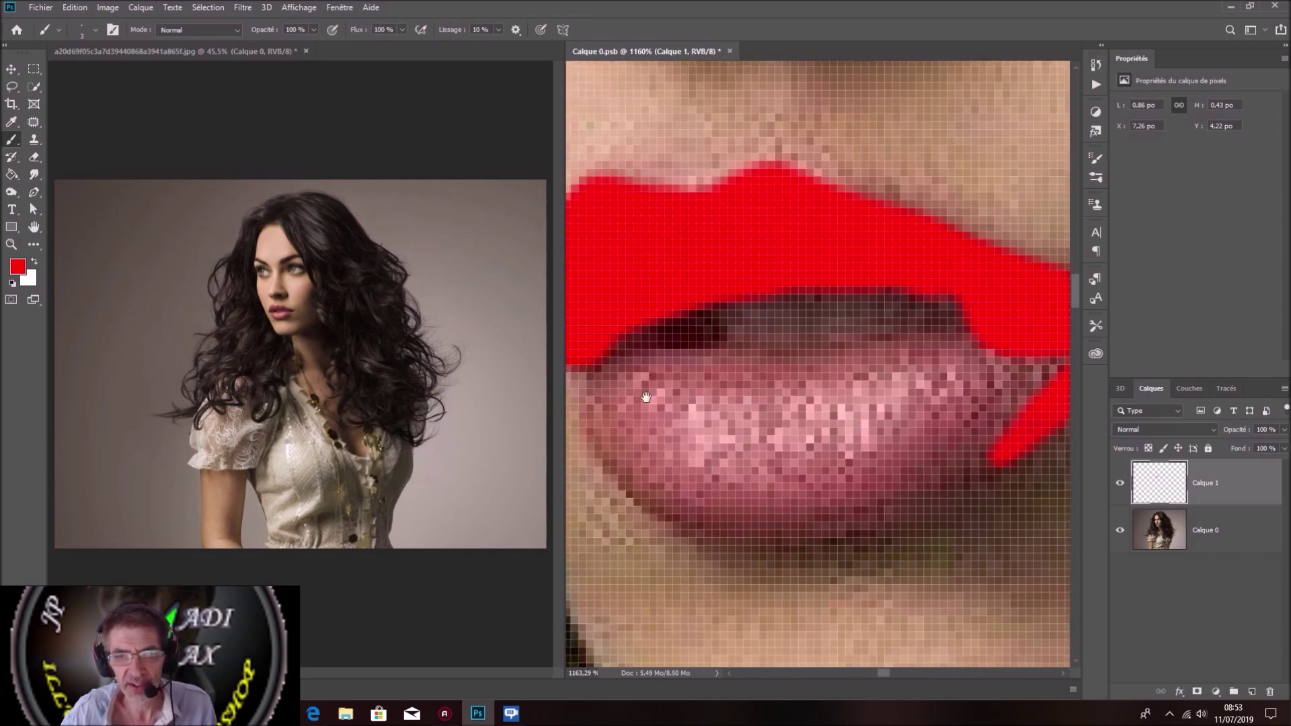
pyautogui.moveTo(622, 368); pyautogui.dragTo(968, 350)
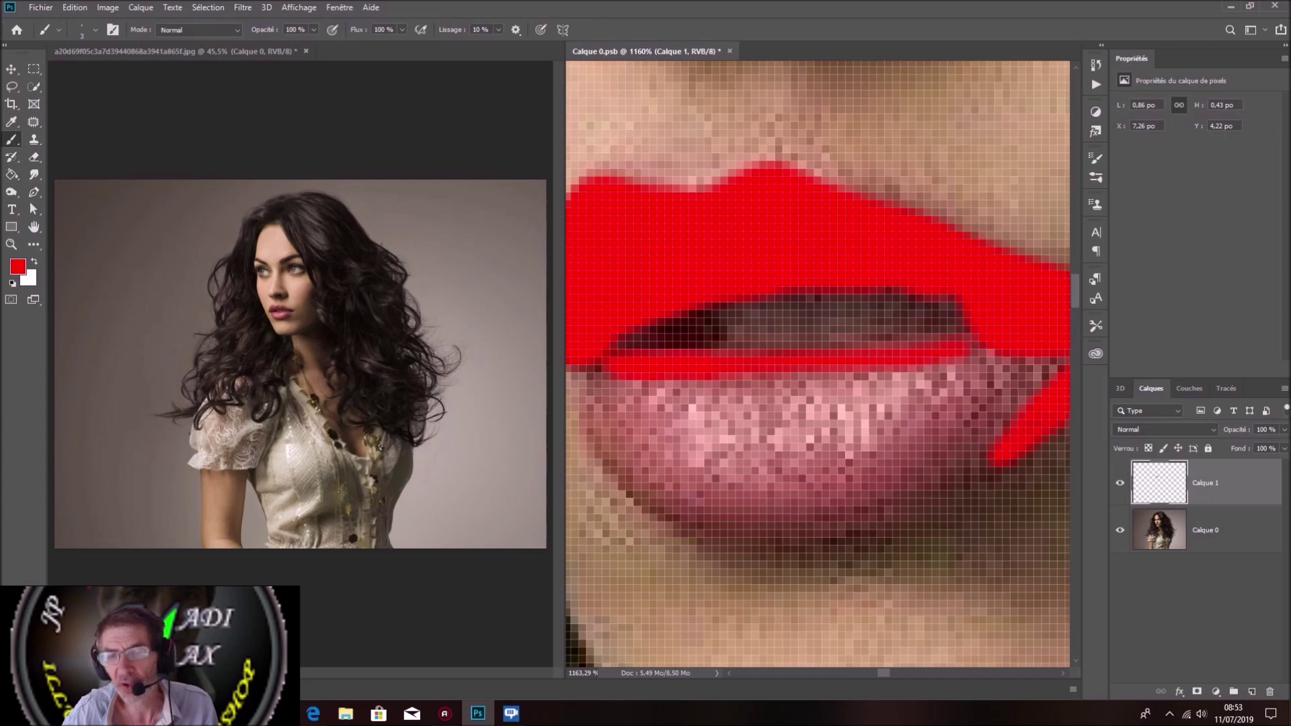
pyautogui.moveTo(847, 373)
pyautogui.mouseDown()
pyautogui.moveTo(597, 388)
pyautogui.moveTo(592, 405)
pyautogui.moveTo(619, 457)
pyautogui.moveTo(656, 479)
pyautogui.moveTo(780, 483)
pyautogui.moveTo(832, 462)
pyautogui.mouseUp()
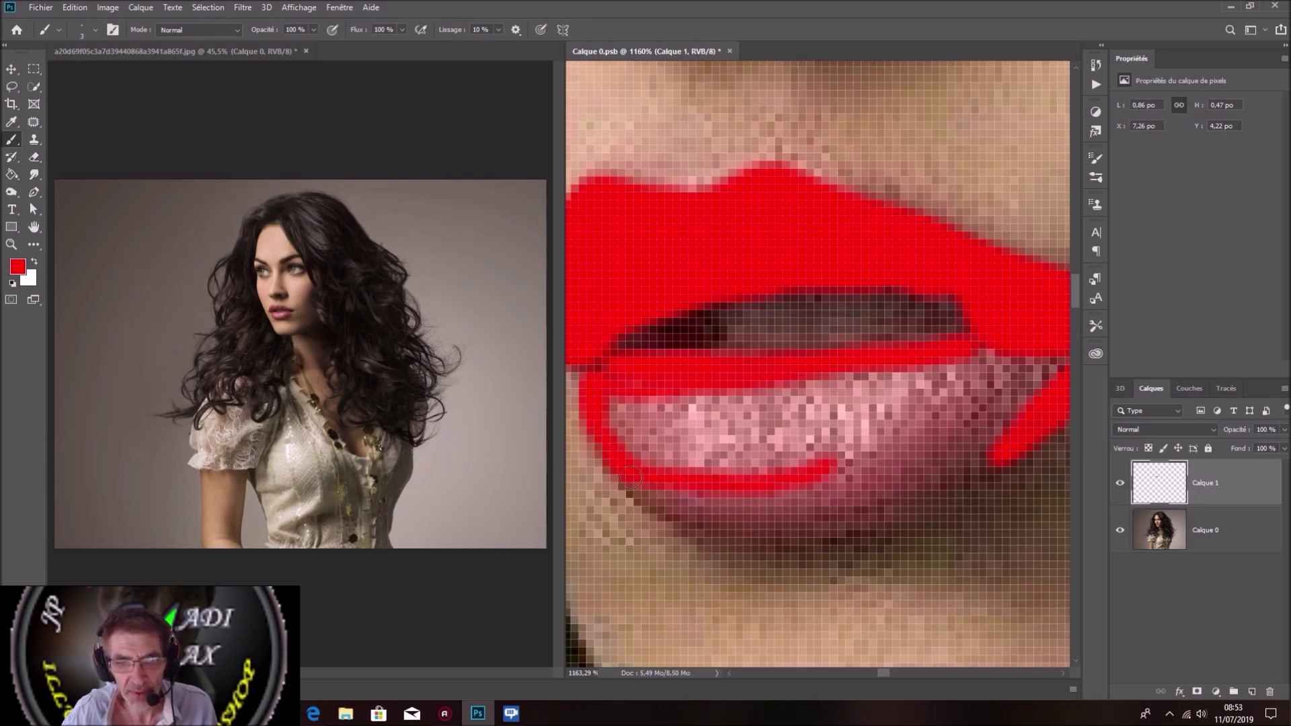
pyautogui.moveTo(639, 491); pyautogui.dragTo(661, 500)
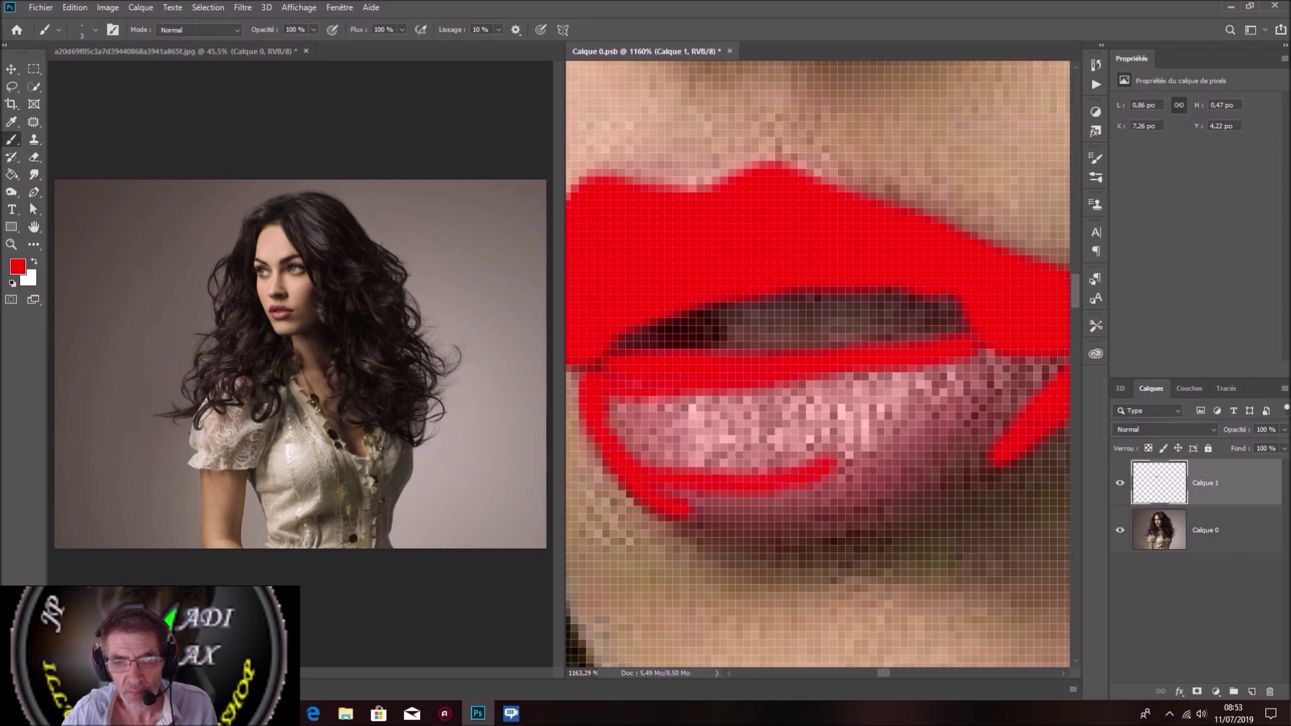
pyautogui.moveTo(718, 513); pyautogui.dragTo(733, 514)
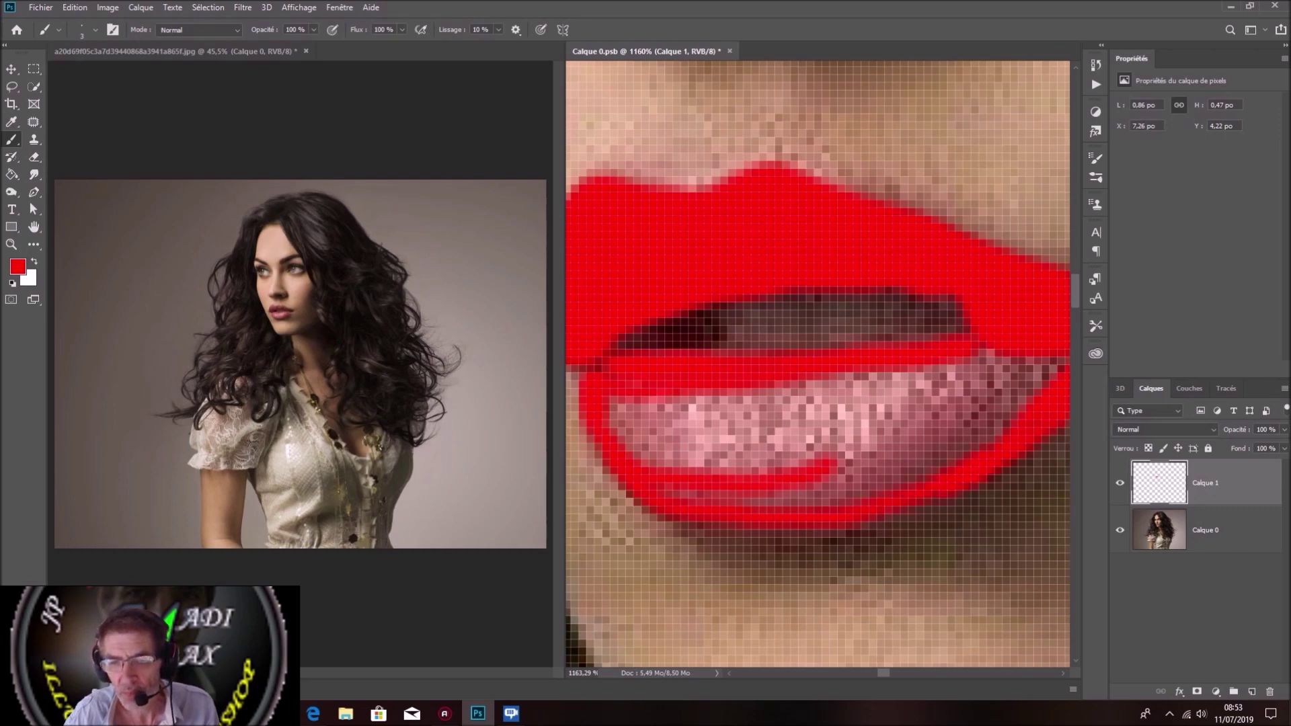
# Fill the lower lip and pale teeth highlights with solid red.
pyautogui.moveTo(840, 498); pyautogui.dragTo(787, 471)
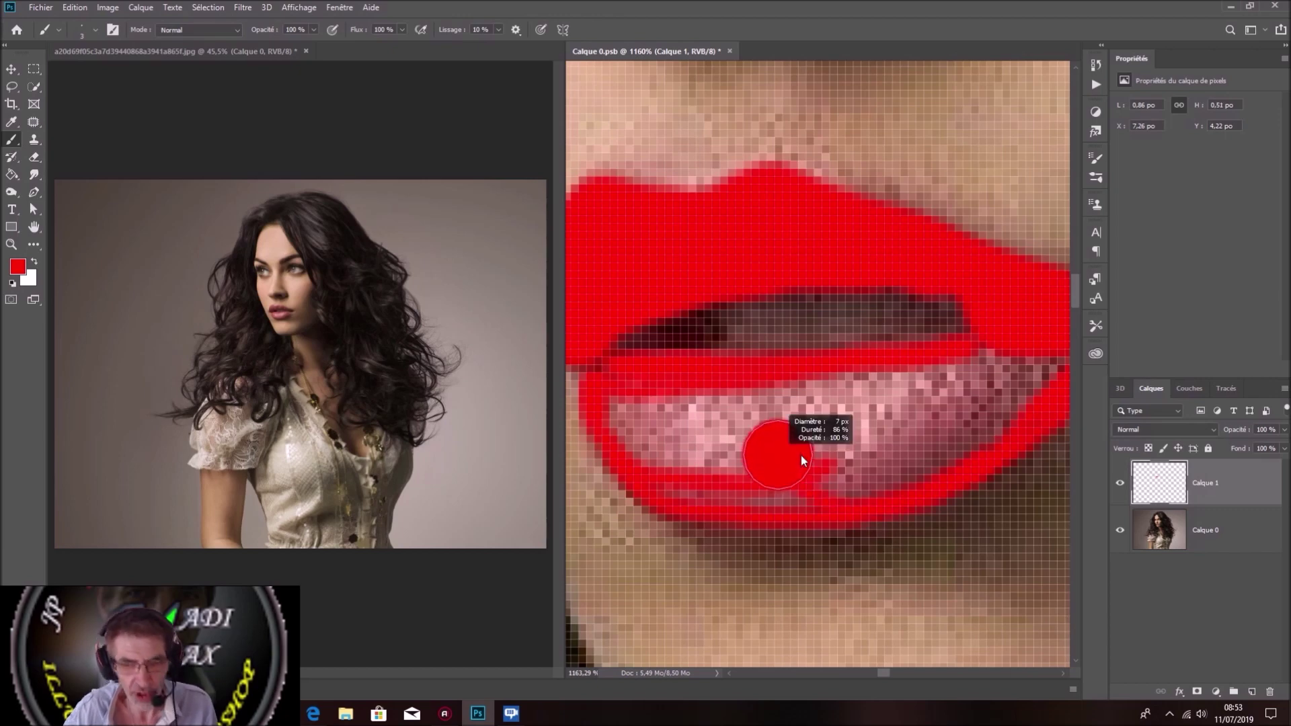
pyautogui.click(845, 420)
pyautogui.moveTo(776, 407)
pyautogui.mouseDown()
pyautogui.moveTo(640, 408)
pyautogui.moveTo(747, 464)
pyautogui.moveTo(840, 471)
pyautogui.moveTo(1052, 367)
pyautogui.moveTo(962, 373)
pyautogui.moveTo(900, 397)
pyautogui.moveTo(820, 380)
pyautogui.mouseUp()
pyautogui.moveTo(759, 440); pyautogui.dragTo(712, 441)
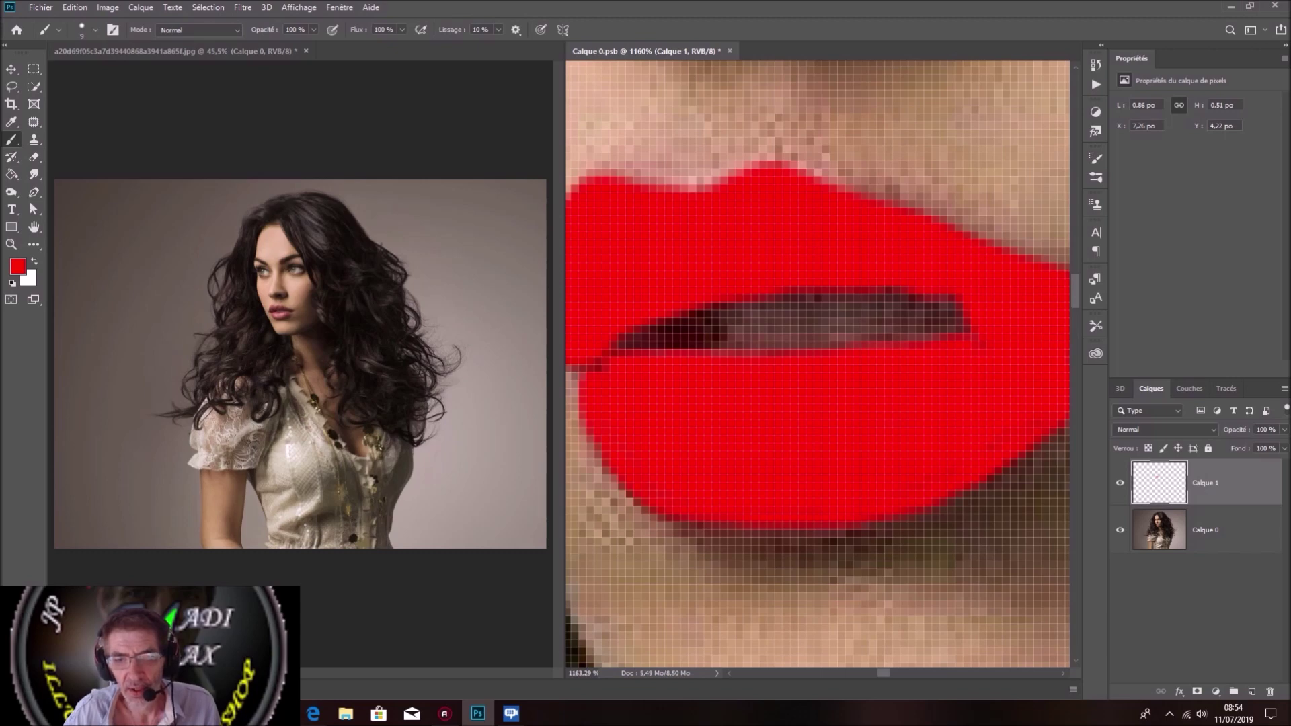
pyautogui.scroll(-2, 821, 437)
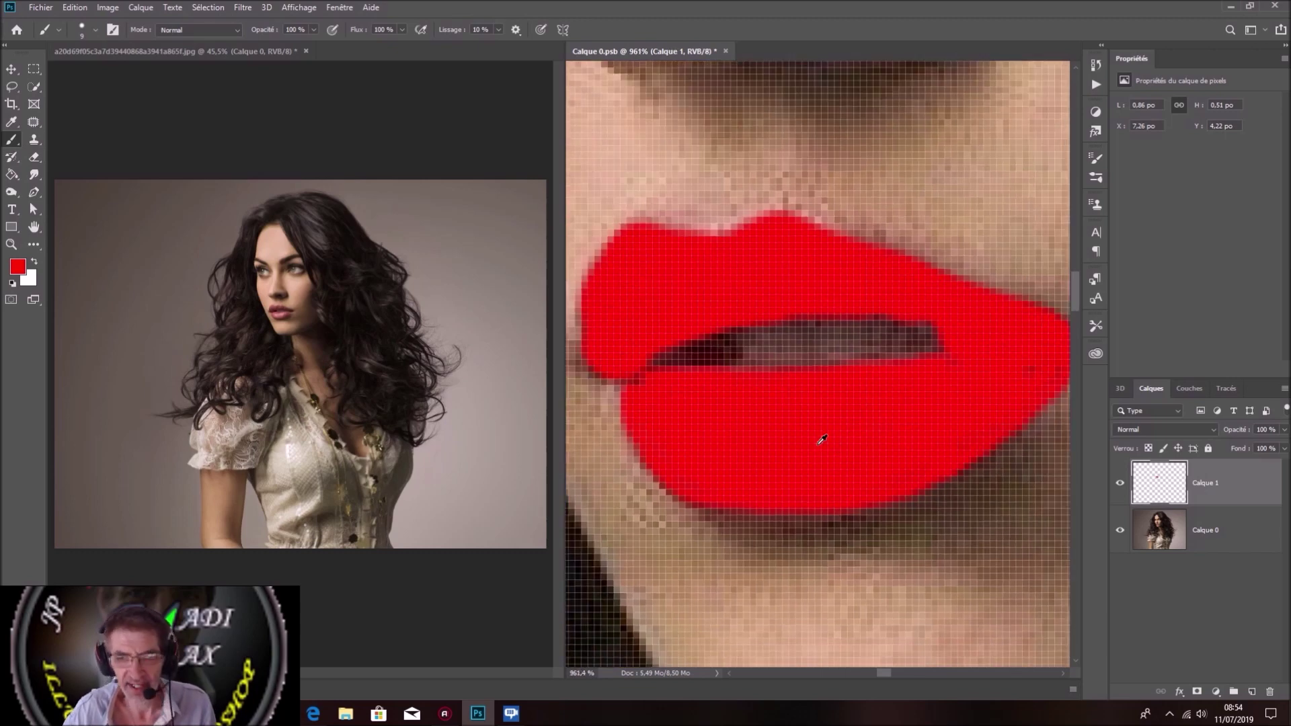
pyautogui.scroll(-2, 821, 437)
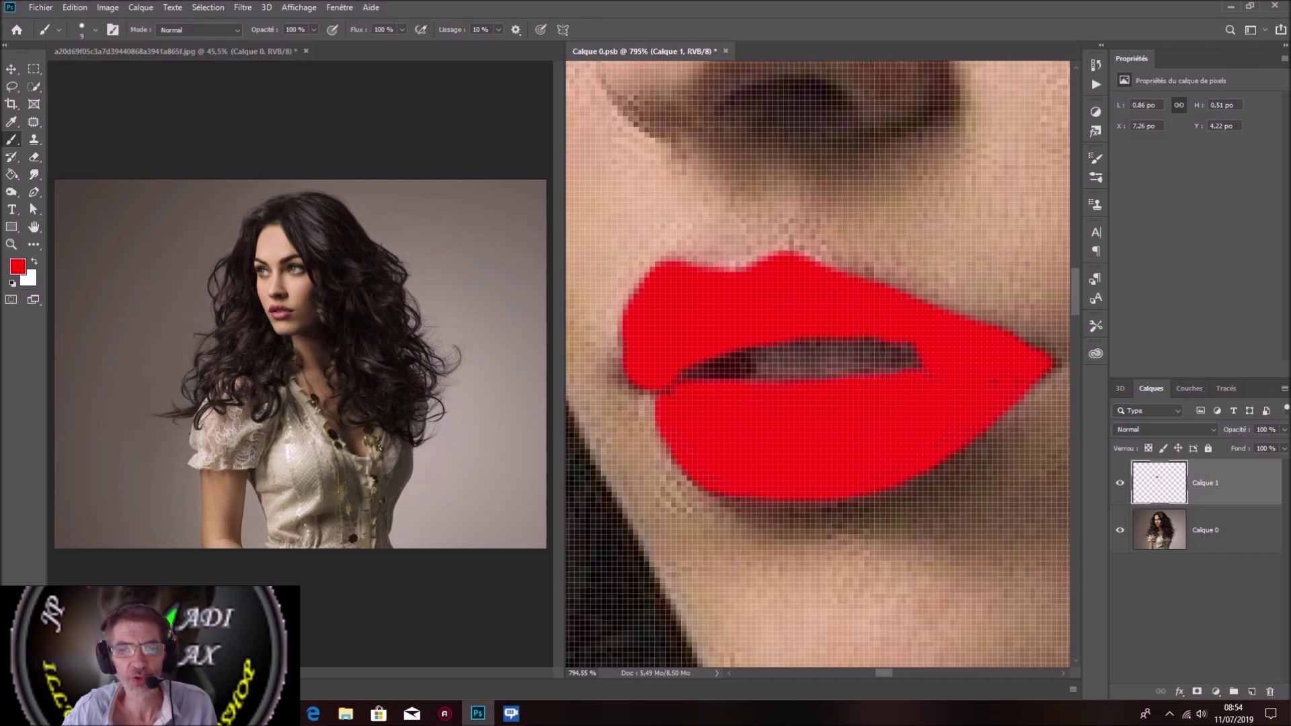
pyautogui.keyDown('alt'); pyautogui.rightClick(687, 410); pyautogui.keyUp('alt')
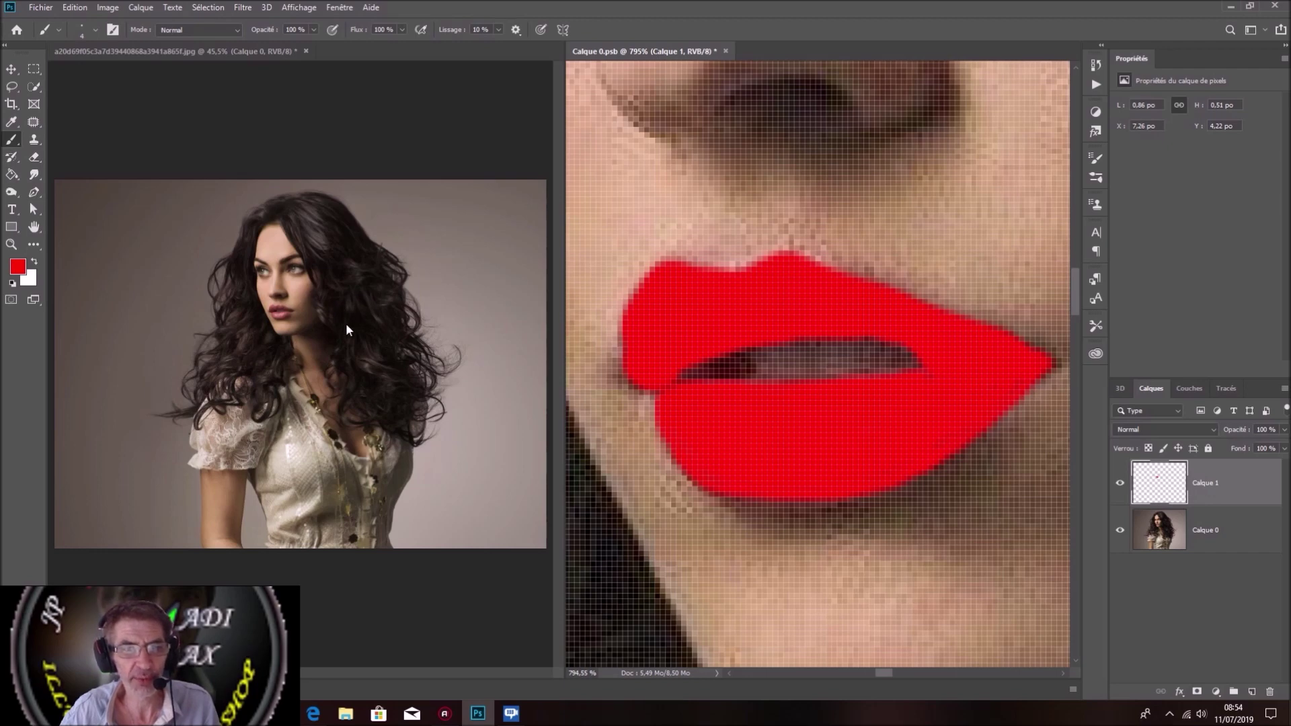
# Save Calque 0.psb with Fichier > Enregistrer so the portrait updates with red lips.
pyautogui.click(72, 8)
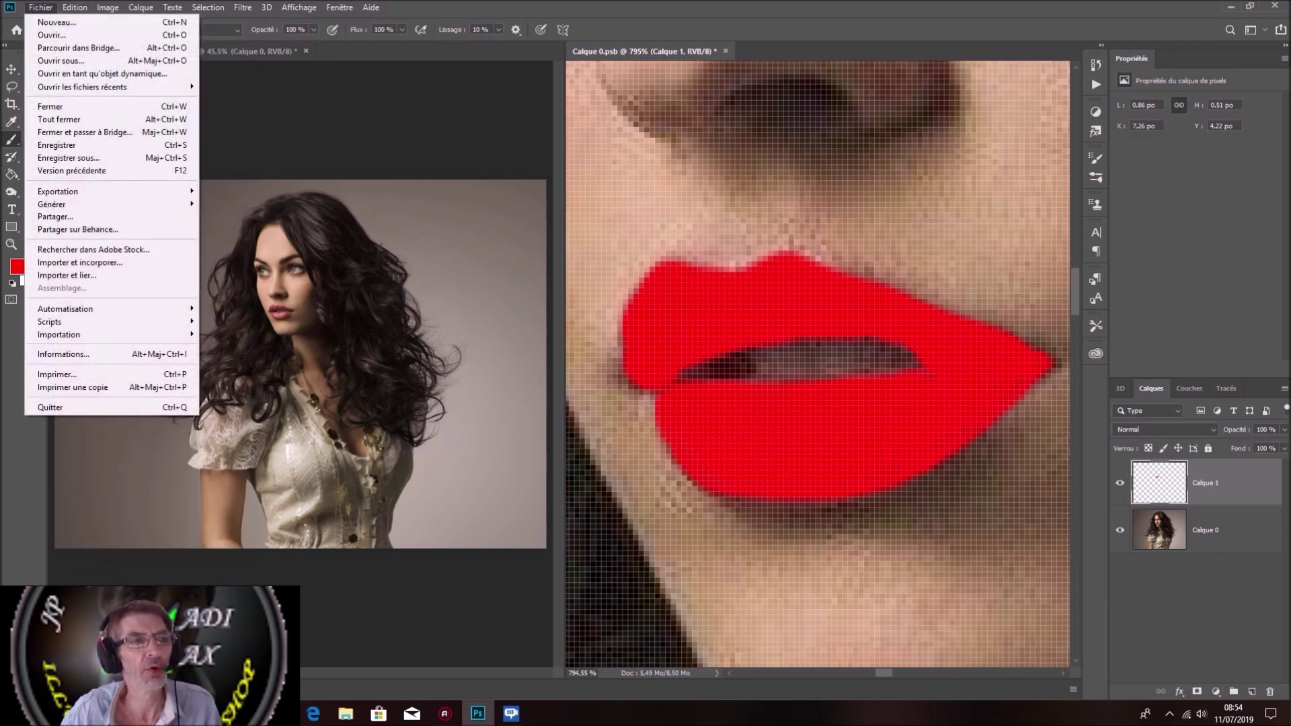
pyautogui.click(40, 9)
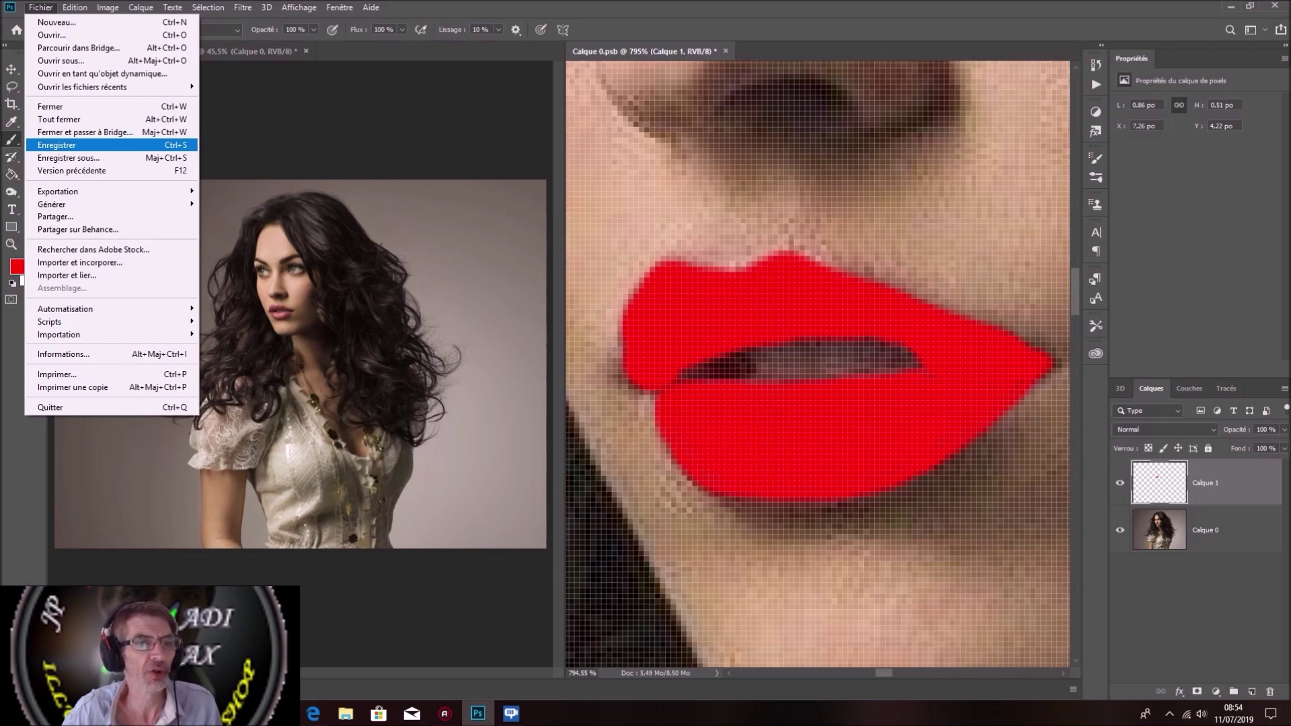
pyautogui.click(101, 145)
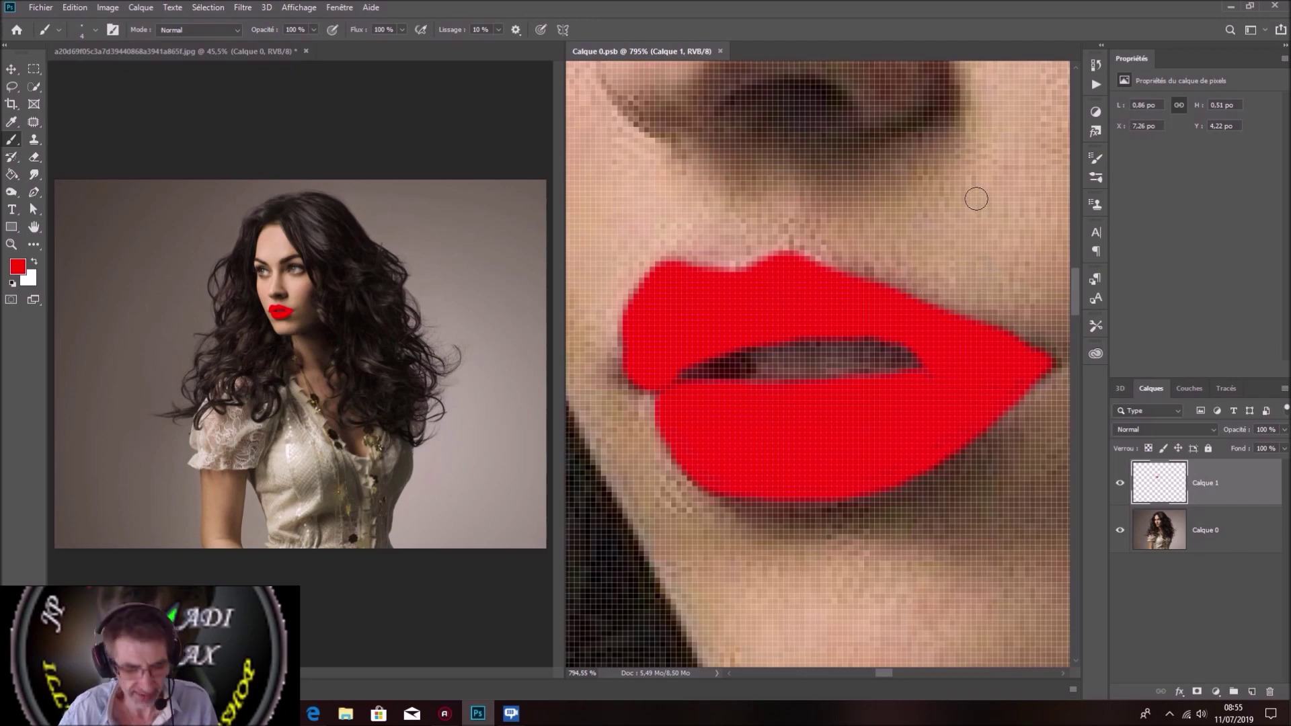
pyautogui.moveTo(941, 168)
pyautogui.mouseDown()
pyautogui.moveTo(725, 437)
pyautogui.moveTo(599, 658)
pyautogui.mouseUp()
# Centre the eye in view and set the foreground colour to pure blue 0006ff.
pyautogui.moveTo(807, 336); pyautogui.dragTo(843, 457)
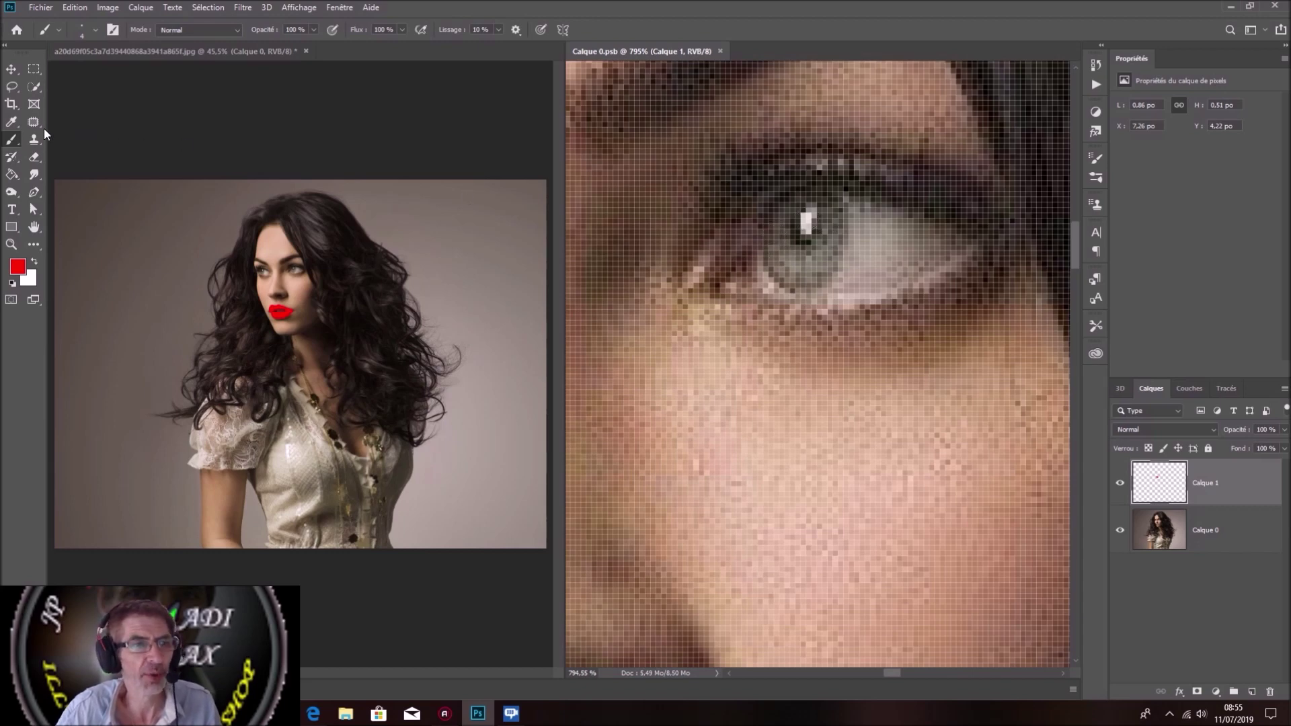
pyautogui.click(17, 266)
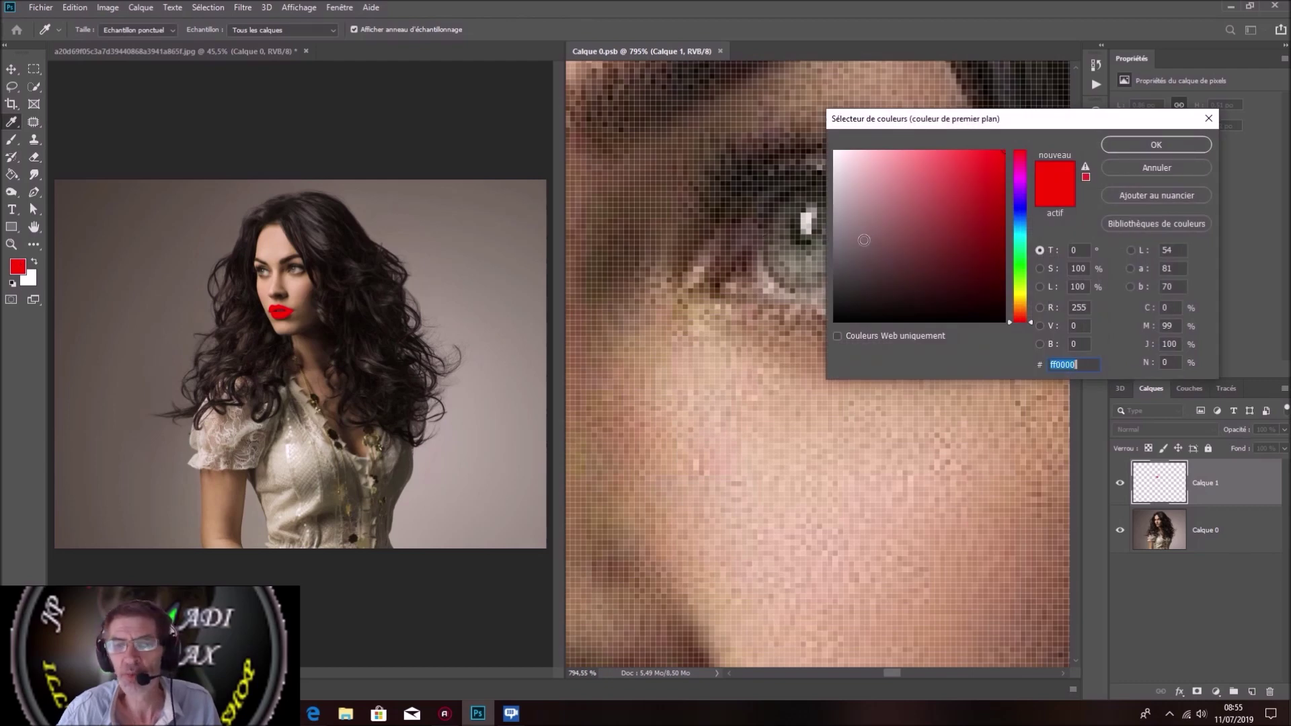
pyautogui.click(1019, 209)
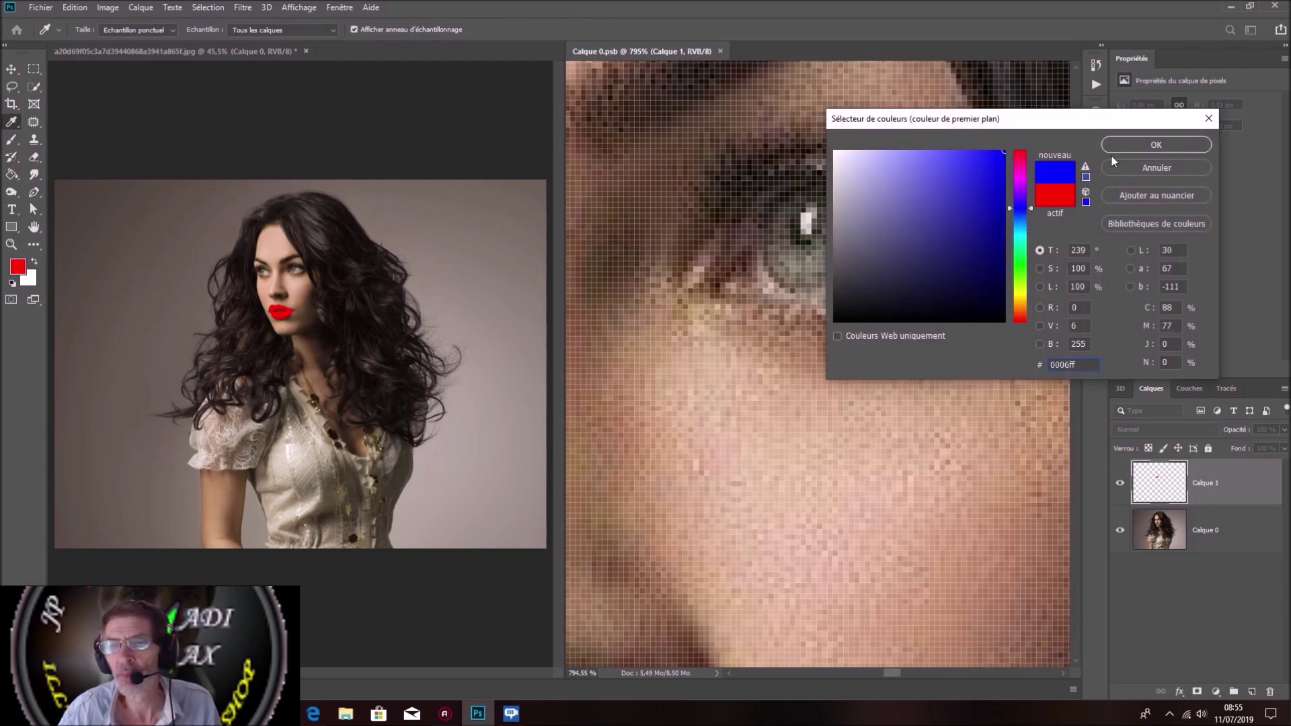
pyautogui.click(1156, 145)
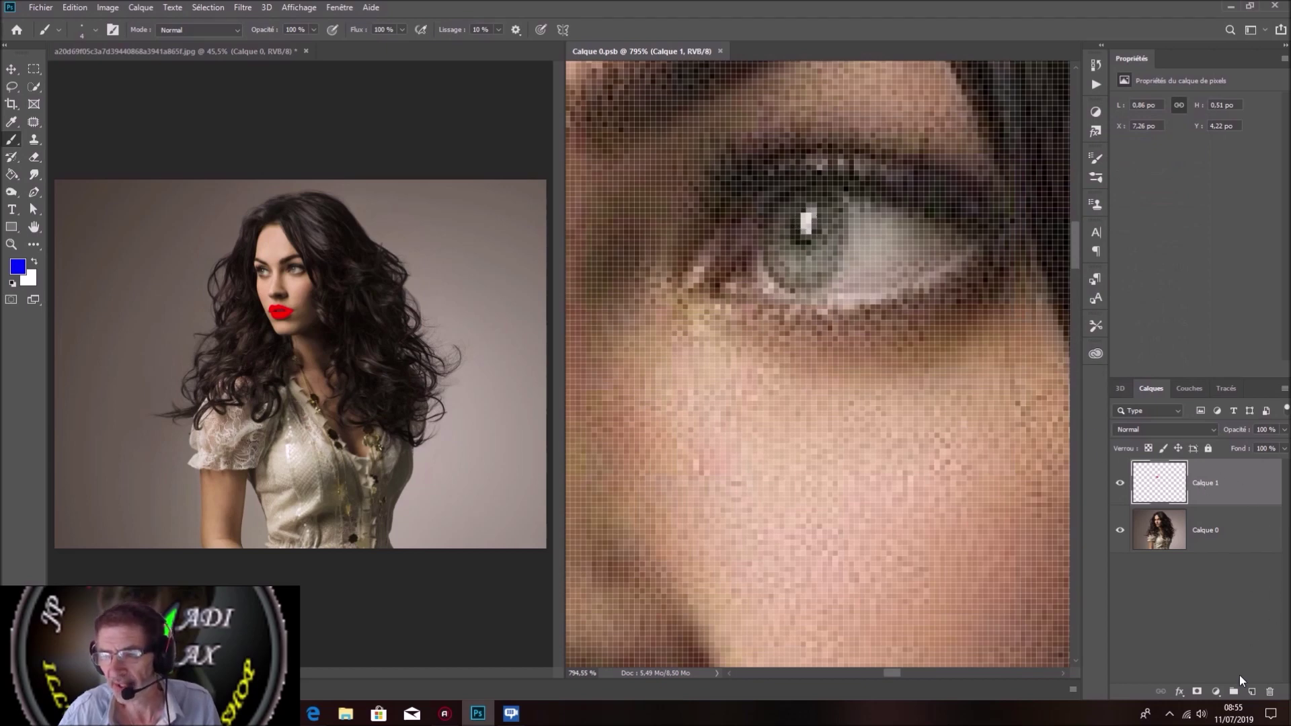
# Add a new empty layer above the lips named yeux.
pyautogui.click(1250, 692)
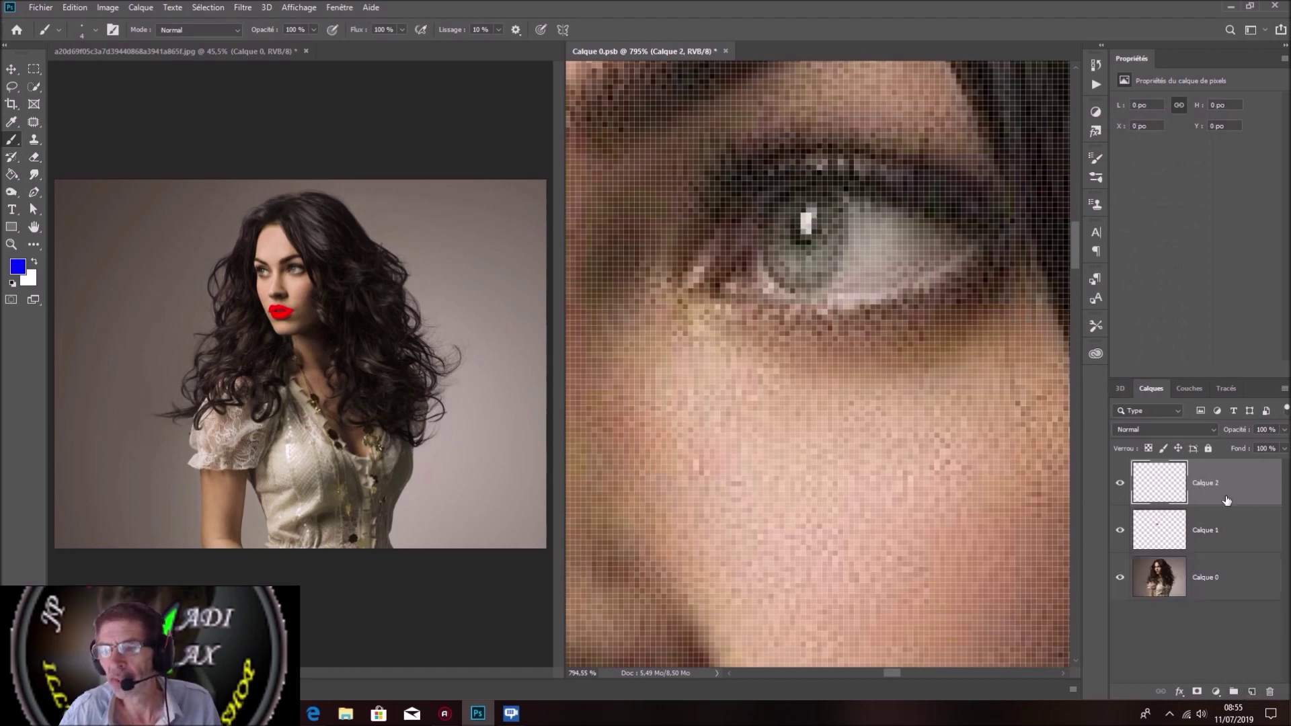
pyautogui.doubleClick(1210, 482)
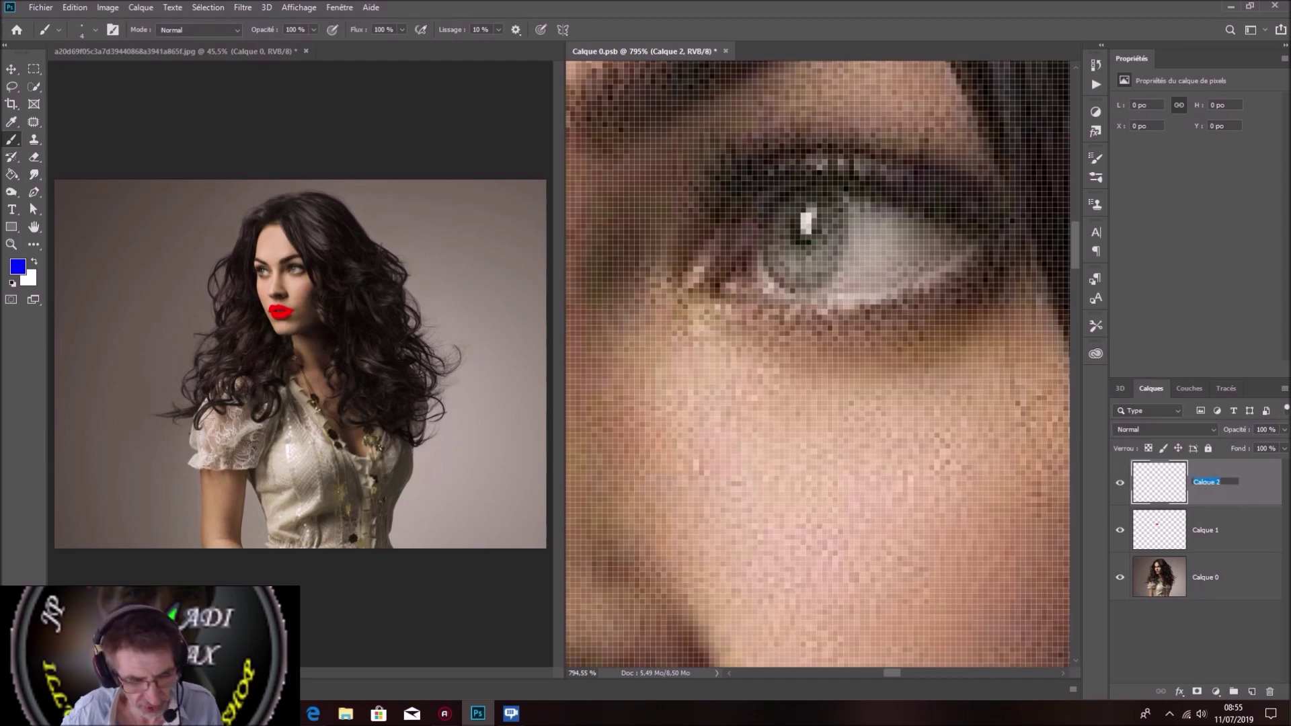
pyautogui.write('ve')
pyautogui.write('ux')
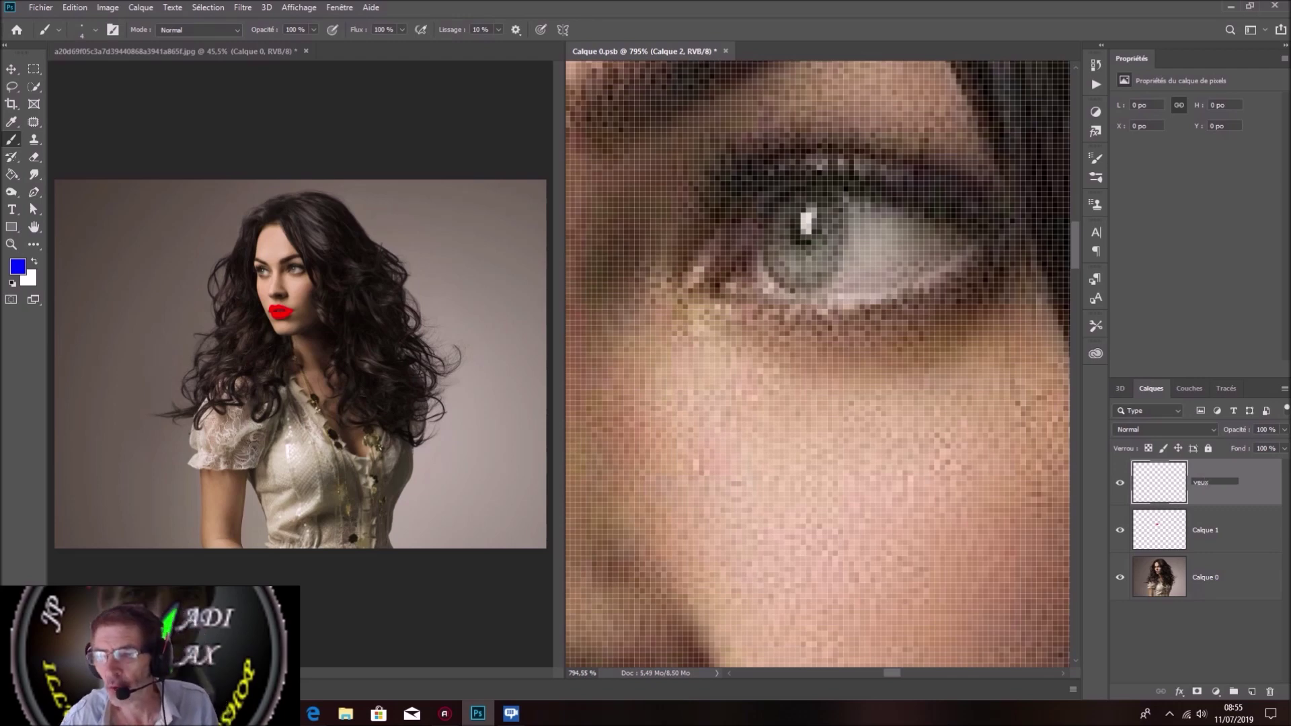
# Rename the Calque 1 lips layer to levre and make yeux the active layer.
pyautogui.click(1210, 529)
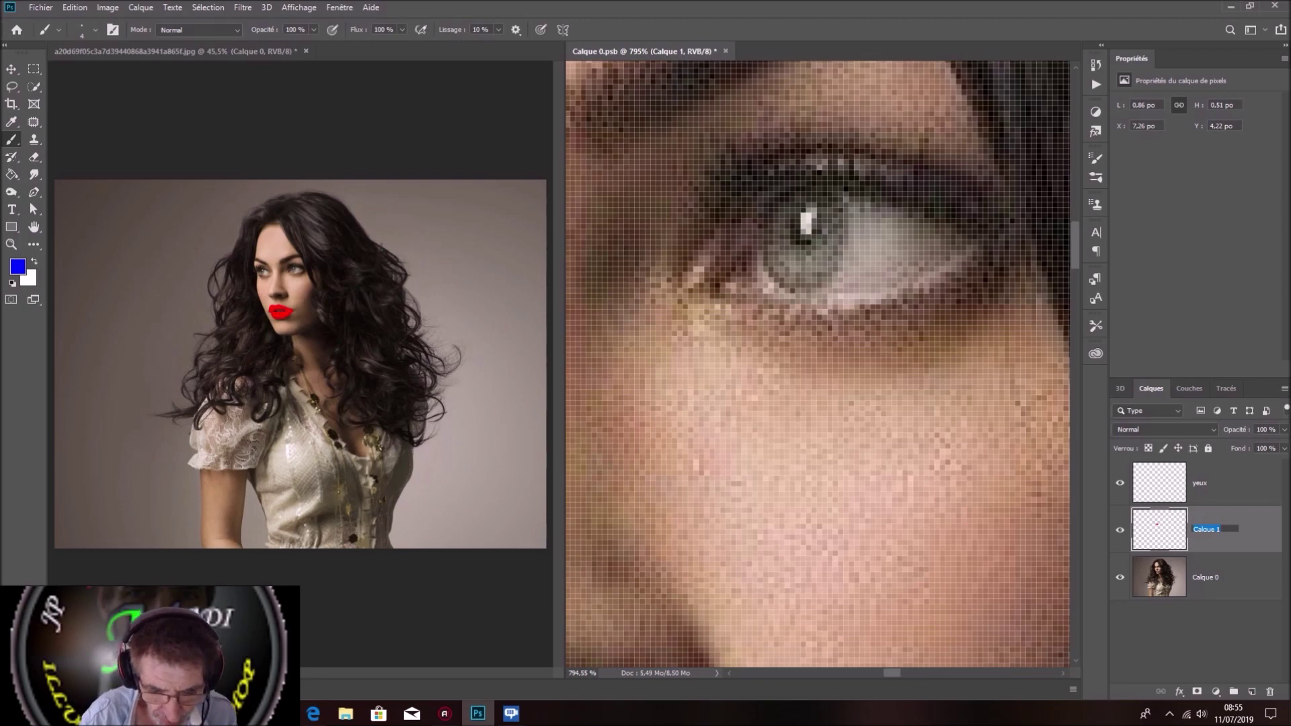
pyautogui.press('BackSpace')
pyautogui.write('levre')
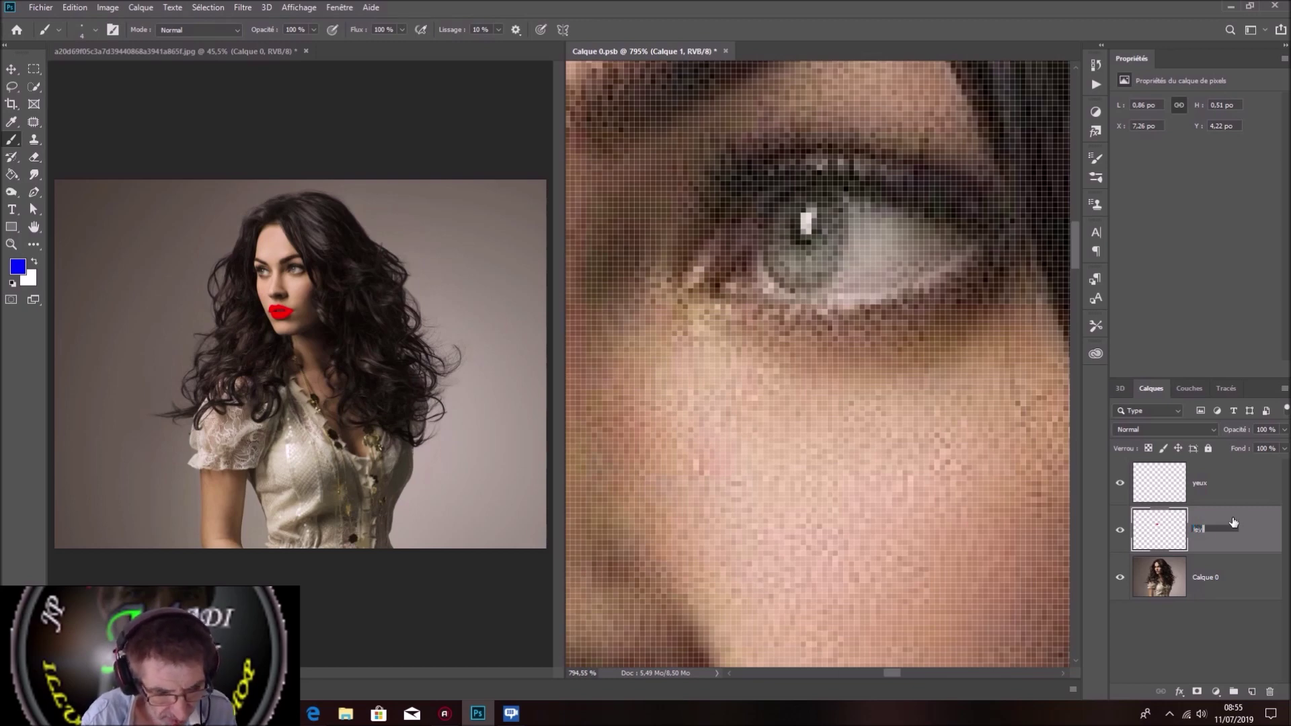
pyautogui.press('Return')
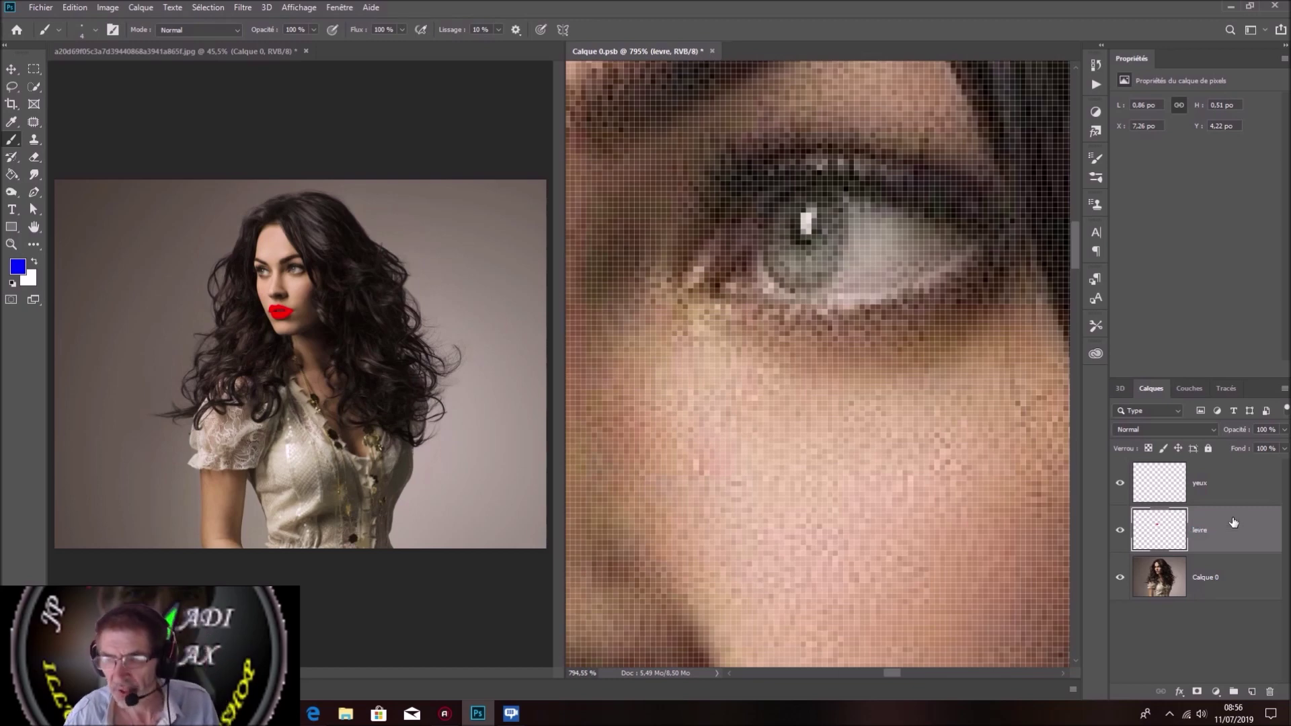
pyautogui.click(1210, 482)
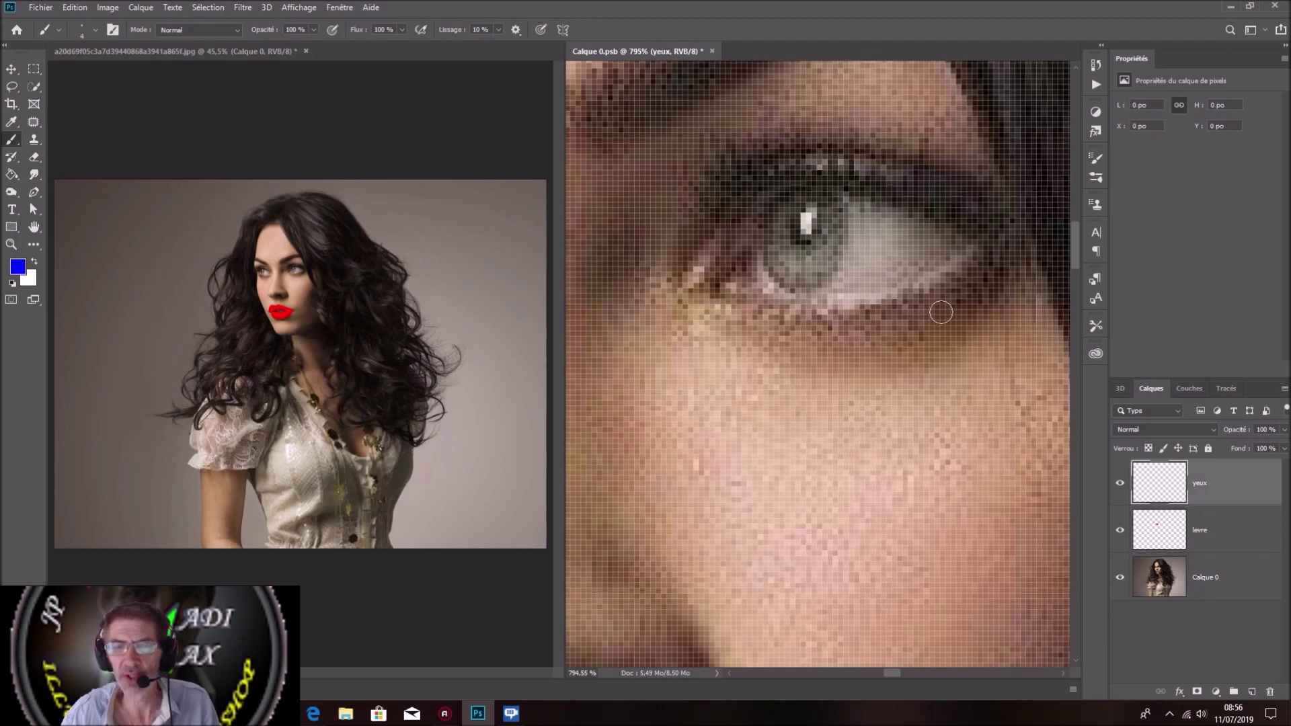
# Brush blue over the first iris on the yeux layer, covering the pupil highlights.
pyautogui.click(789, 211)
pyautogui.moveTo(791, 210)
pyautogui.mouseDown()
pyautogui.moveTo(833, 215)
pyautogui.moveTo(823, 277)
pyautogui.moveTo(785, 277)
pyautogui.moveTo(784, 222)
pyautogui.moveTo(809, 228)
pyautogui.moveTo(805, 259)
pyautogui.moveTo(794, 250)
pyautogui.mouseUp()
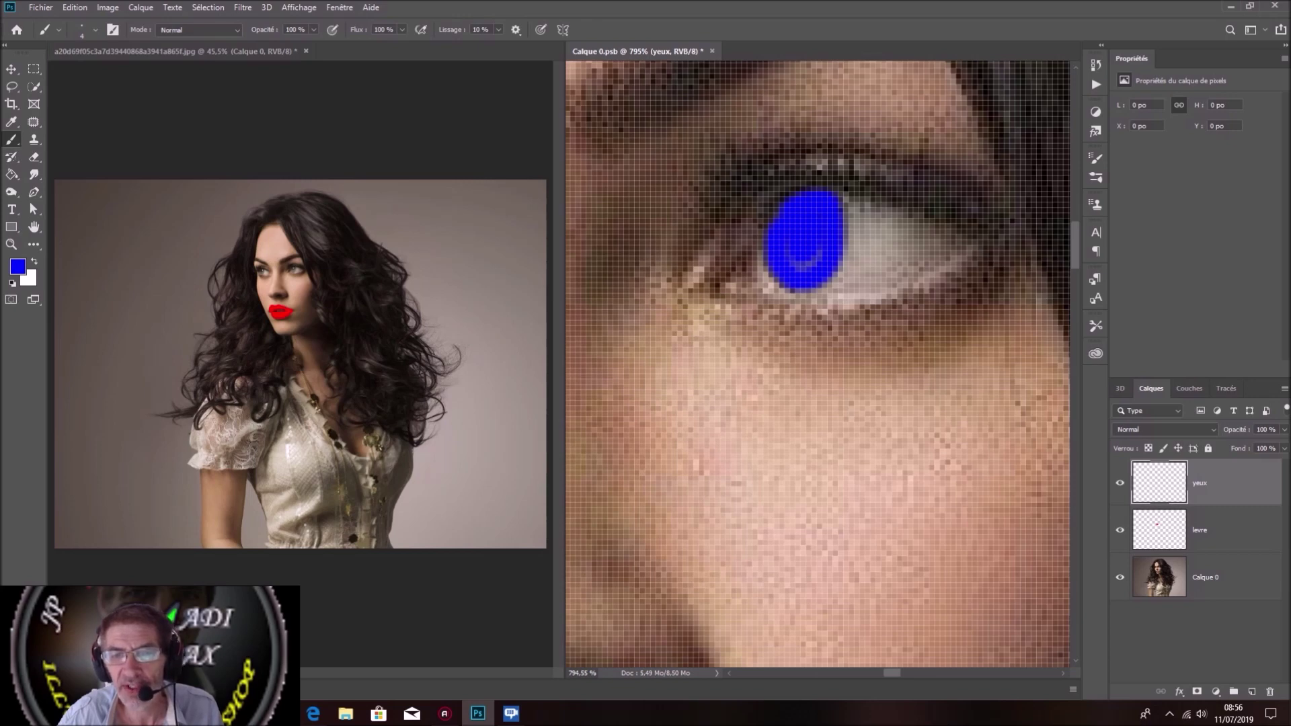
pyautogui.moveTo(815, 258); pyautogui.dragTo(793, 264)
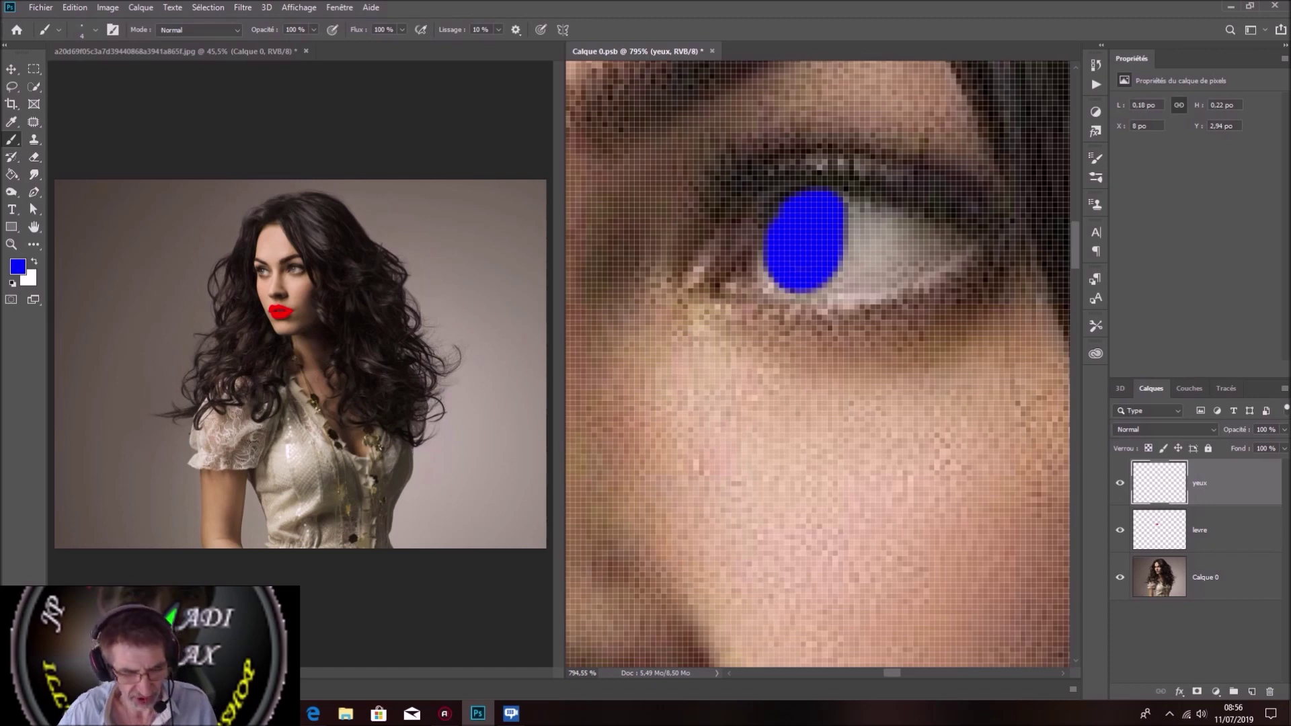
# Pan to the second eye and brush its iris solid blue.
pyautogui.press('c')
pyautogui.hscroll(-5, 674, 239)
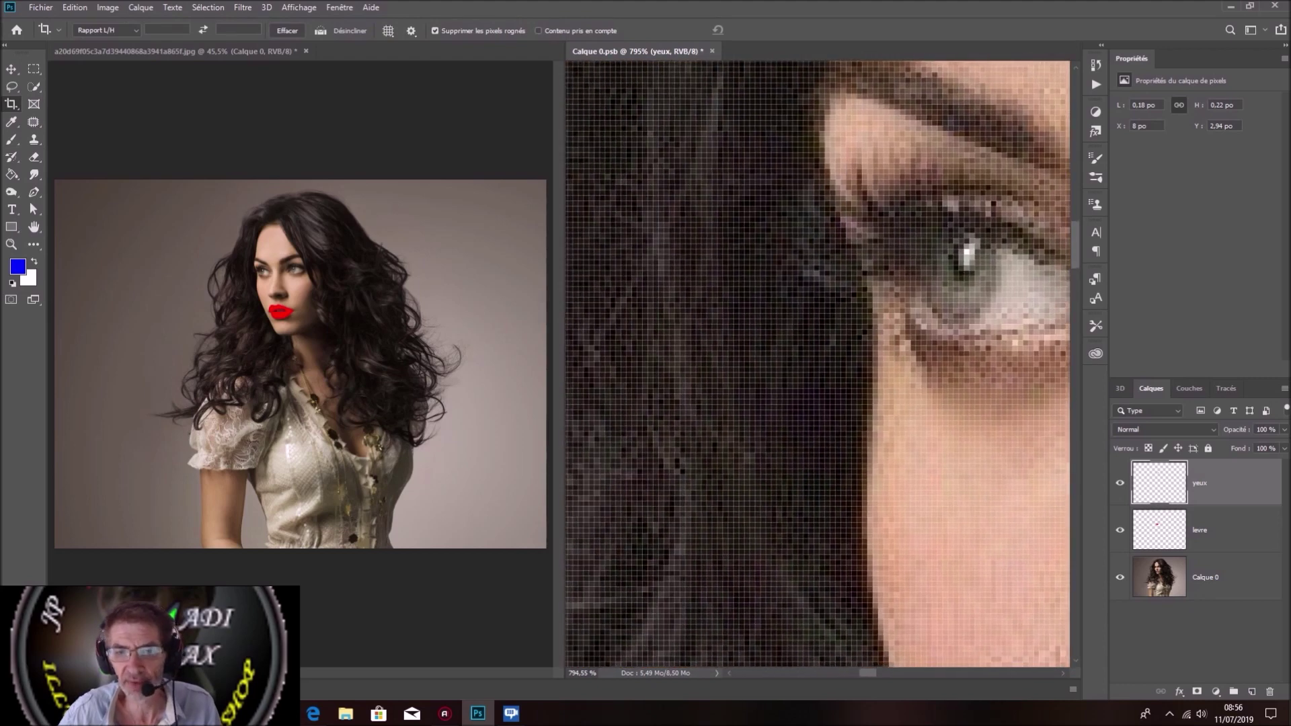
pyautogui.hscroll(2, 817, 370)
pyautogui.hscroll(2, 817, 370)
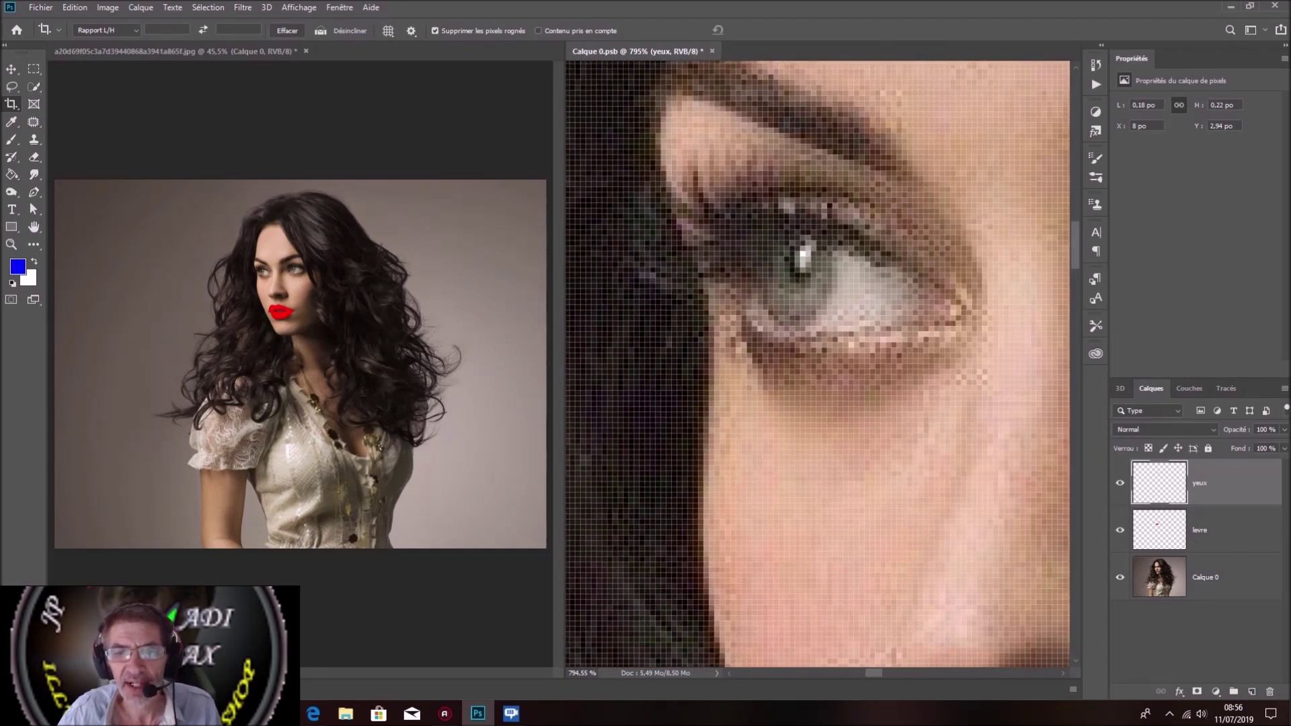
pyautogui.click(12, 139)
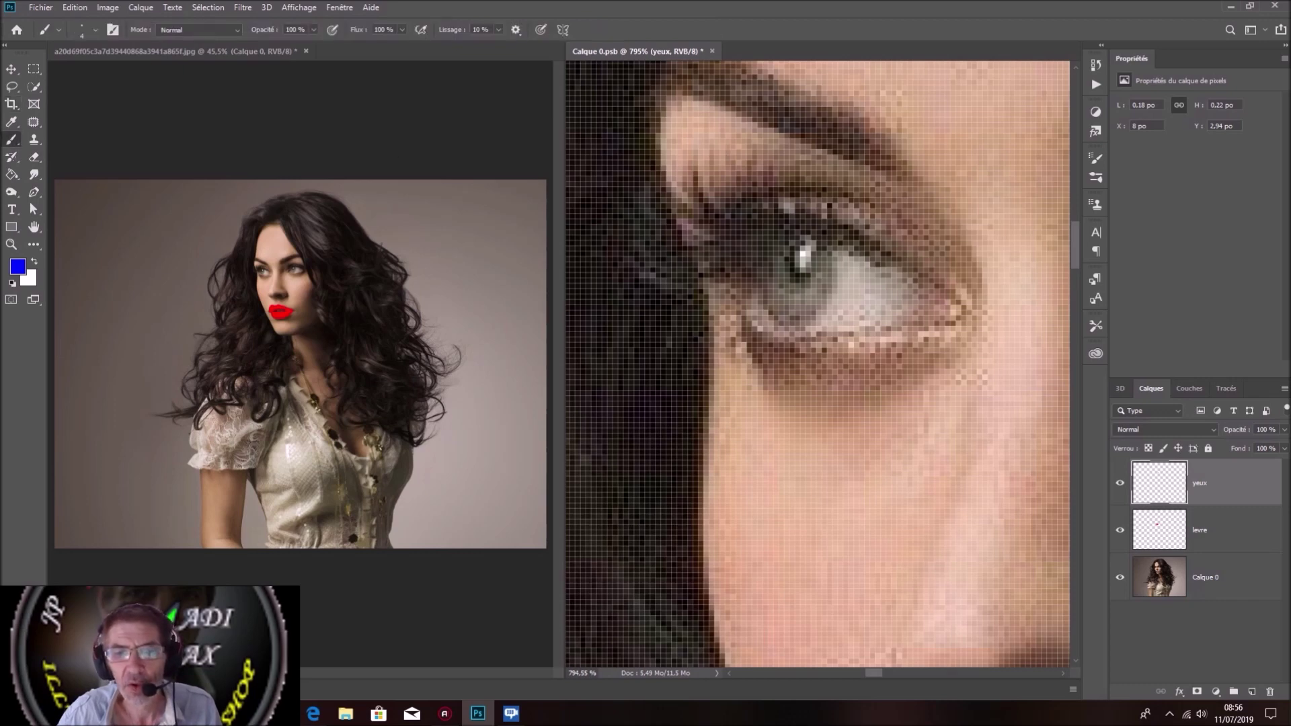
pyautogui.click(789, 252)
pyautogui.moveTo(784, 256)
pyautogui.mouseDown()
pyautogui.moveTo(773, 297)
pyautogui.moveTo(798, 331)
pyautogui.moveTo(818, 311)
pyautogui.moveTo(828, 252)
pyautogui.moveTo(801, 243)
pyautogui.moveTo(788, 277)
pyautogui.moveTo(805, 262)
pyautogui.moveTo(803, 297)
pyautogui.mouseUp()
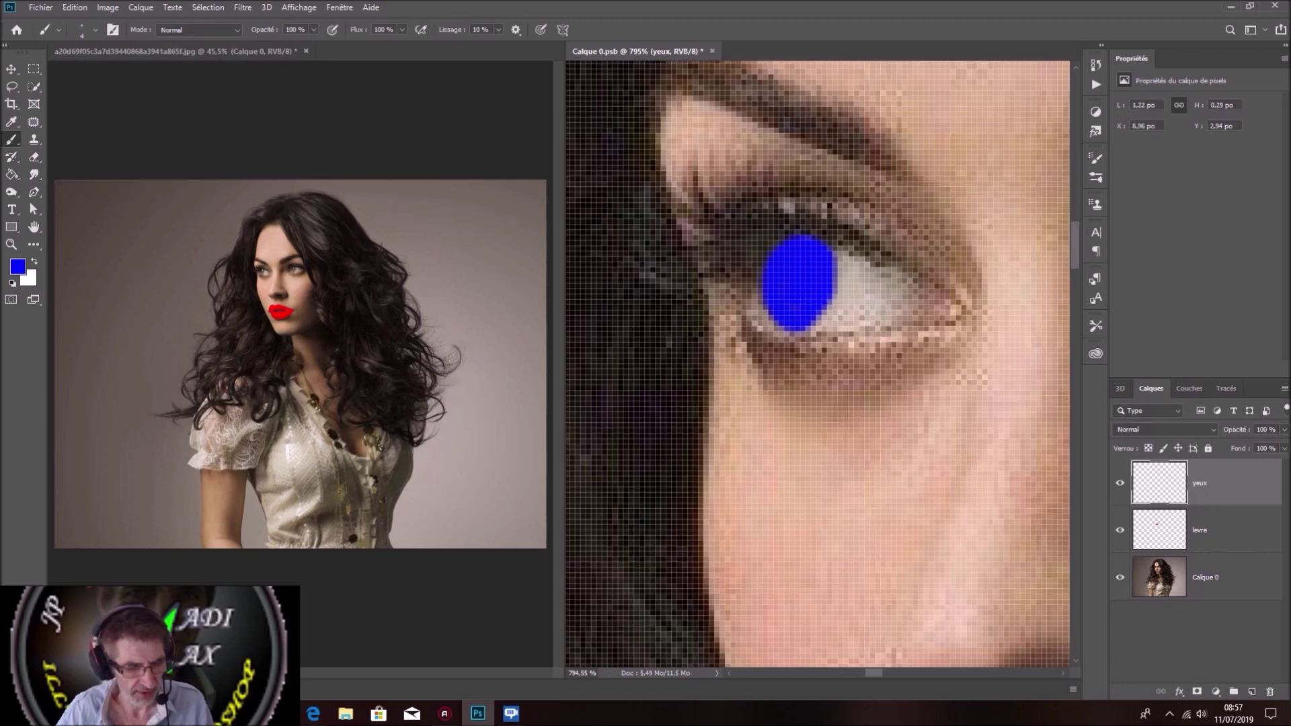
# Save the eye edits back to the portrait with Ctrl+S and zoom out.
pyautogui.hotkey('ctrl', 's')
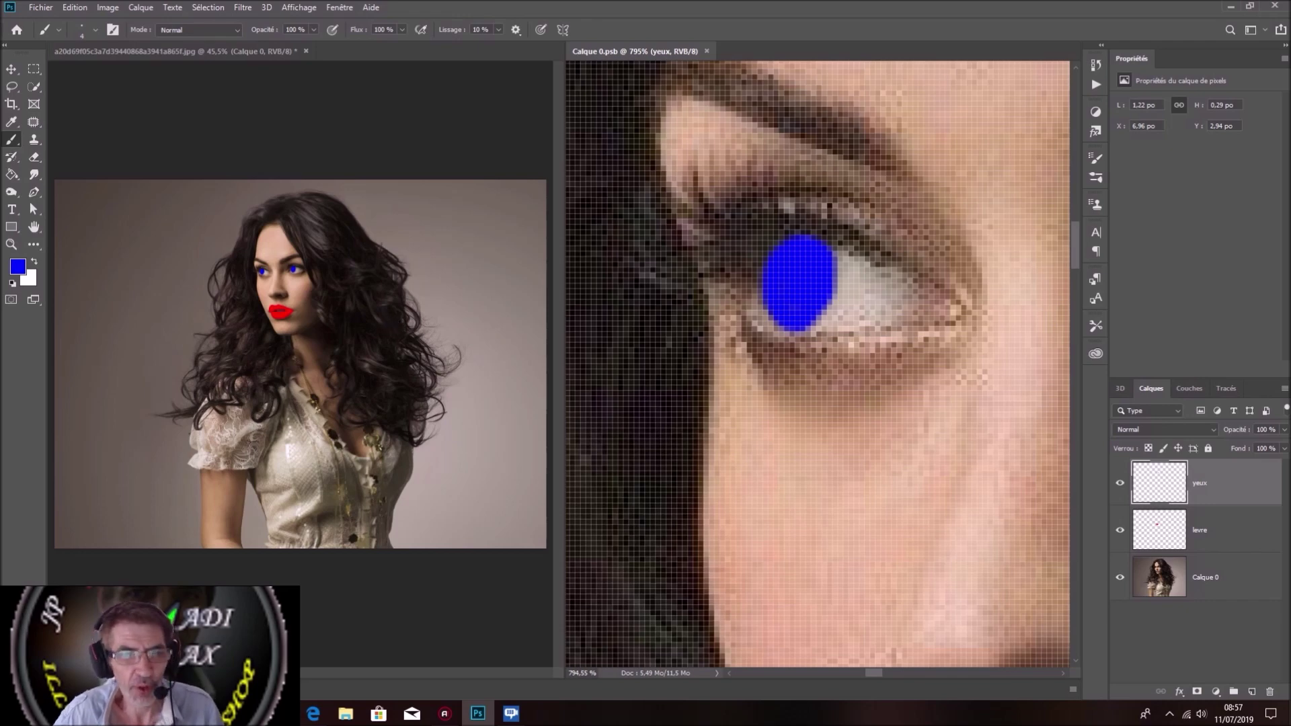
pyautogui.scroll(-2, 792, 301)
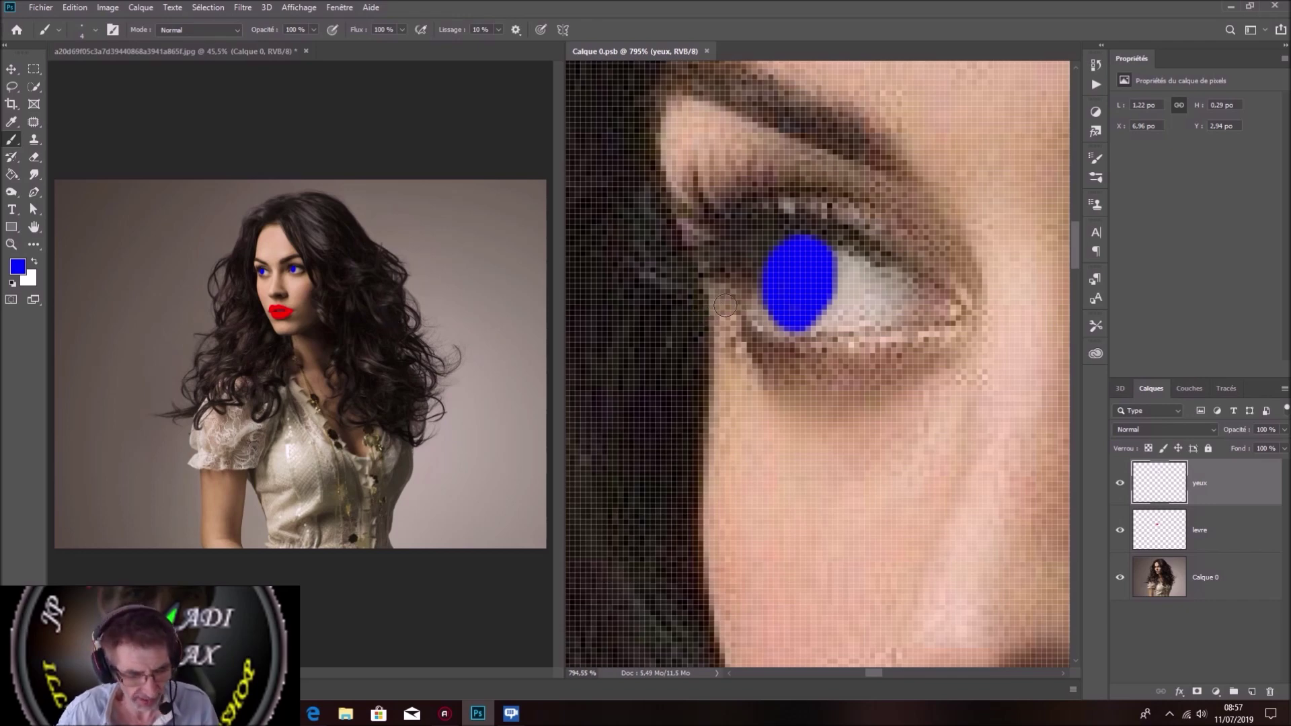
pyautogui.scroll(-2, 792, 301)
pyautogui.scroll(-1, 870, 291)
pyautogui.scroll(-1, 870, 291)
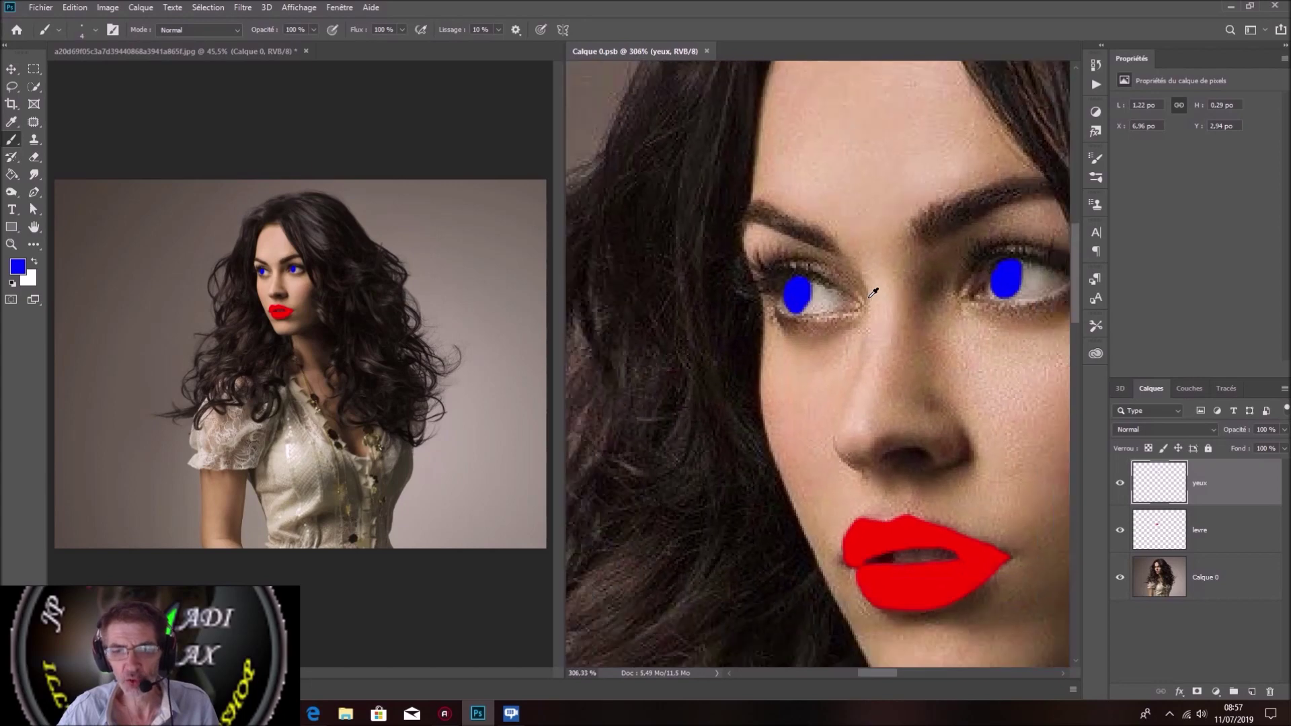
# Lower the yeux layer opacity to 32% and save the document.
pyautogui.scroll(-1, 870, 292)
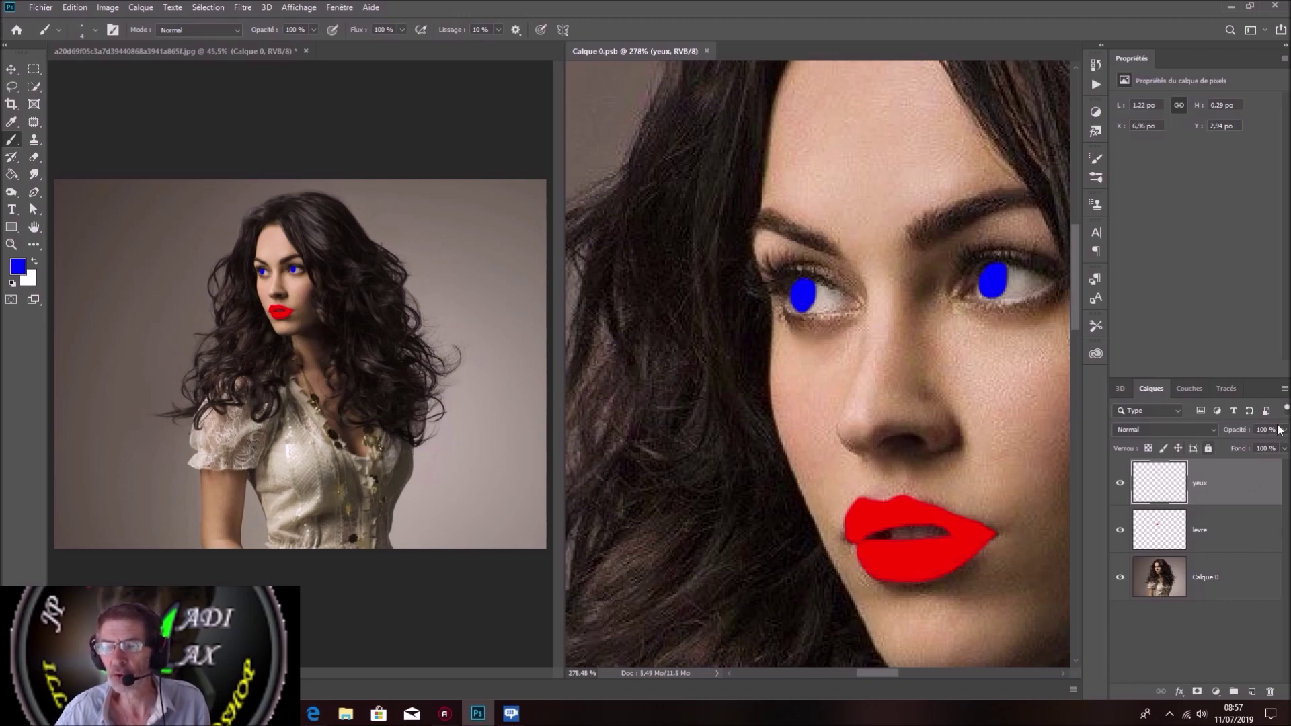
pyautogui.click(1284, 429)
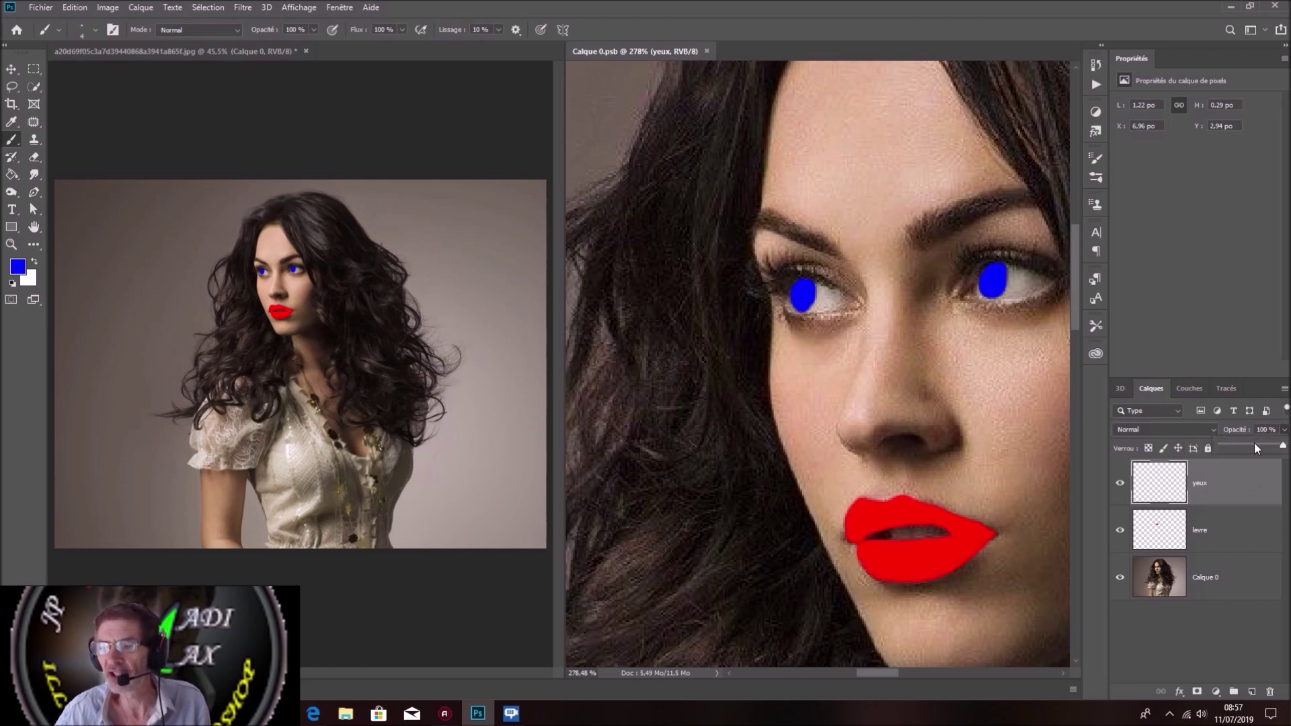
pyautogui.moveTo(1255, 445); pyautogui.dragTo(1240, 445)
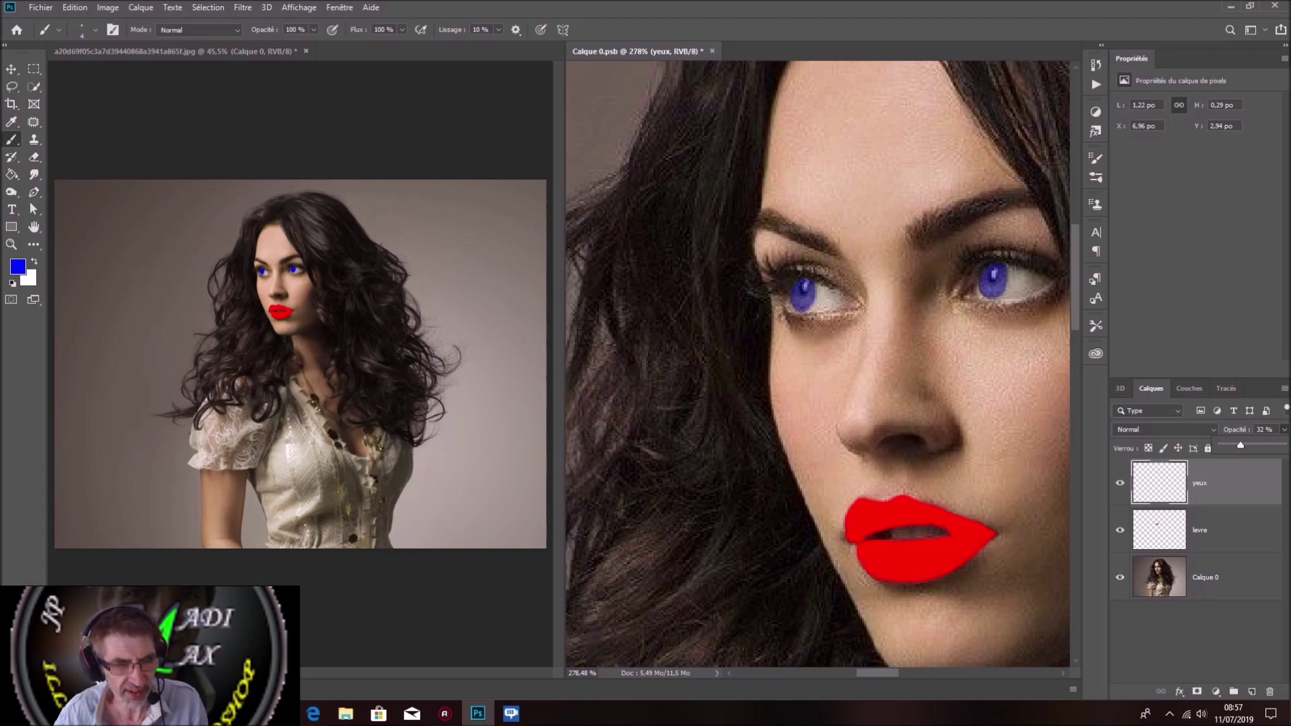
pyautogui.hotkey('ctrl', 's')
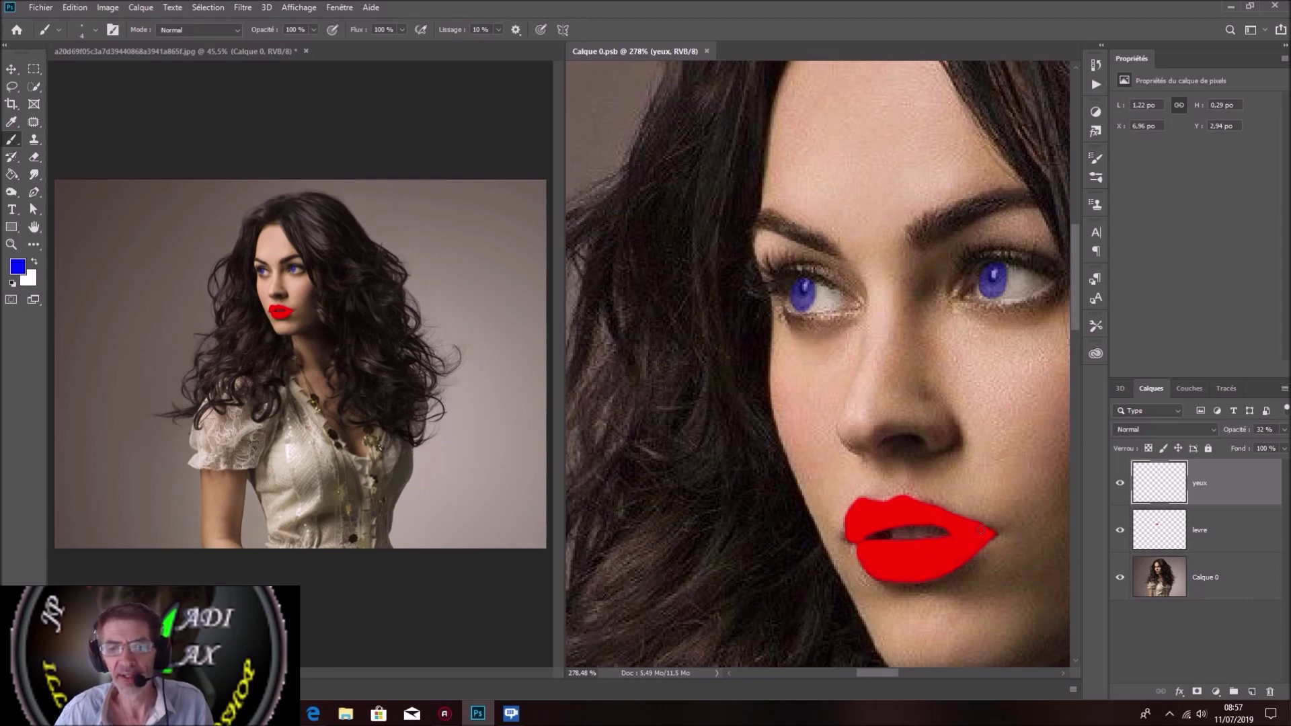
# Set the levre lip layer to 36% opacity, save, and zoom out to the whole portrait.
pyautogui.click(1232, 541)
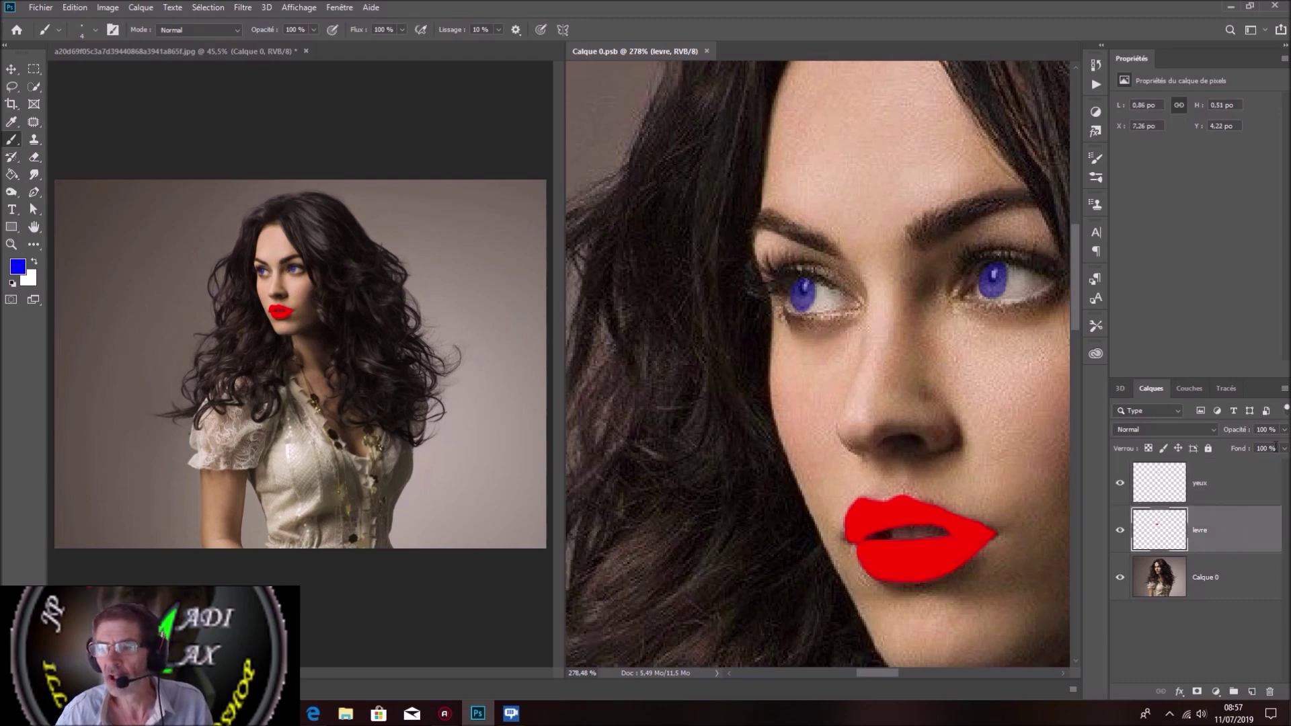
pyautogui.click(1284, 429)
pyautogui.moveTo(1284, 445); pyautogui.dragTo(1248, 445)
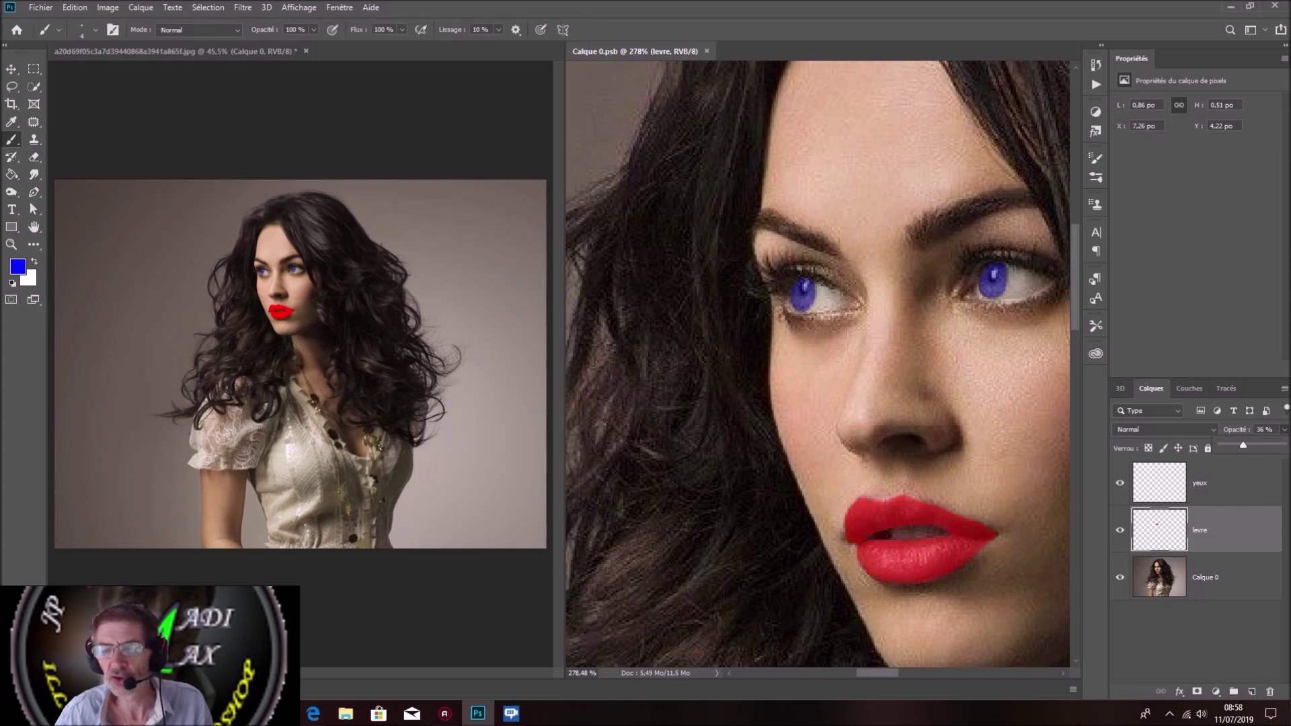
pyautogui.hotkey('ctrl', 's')
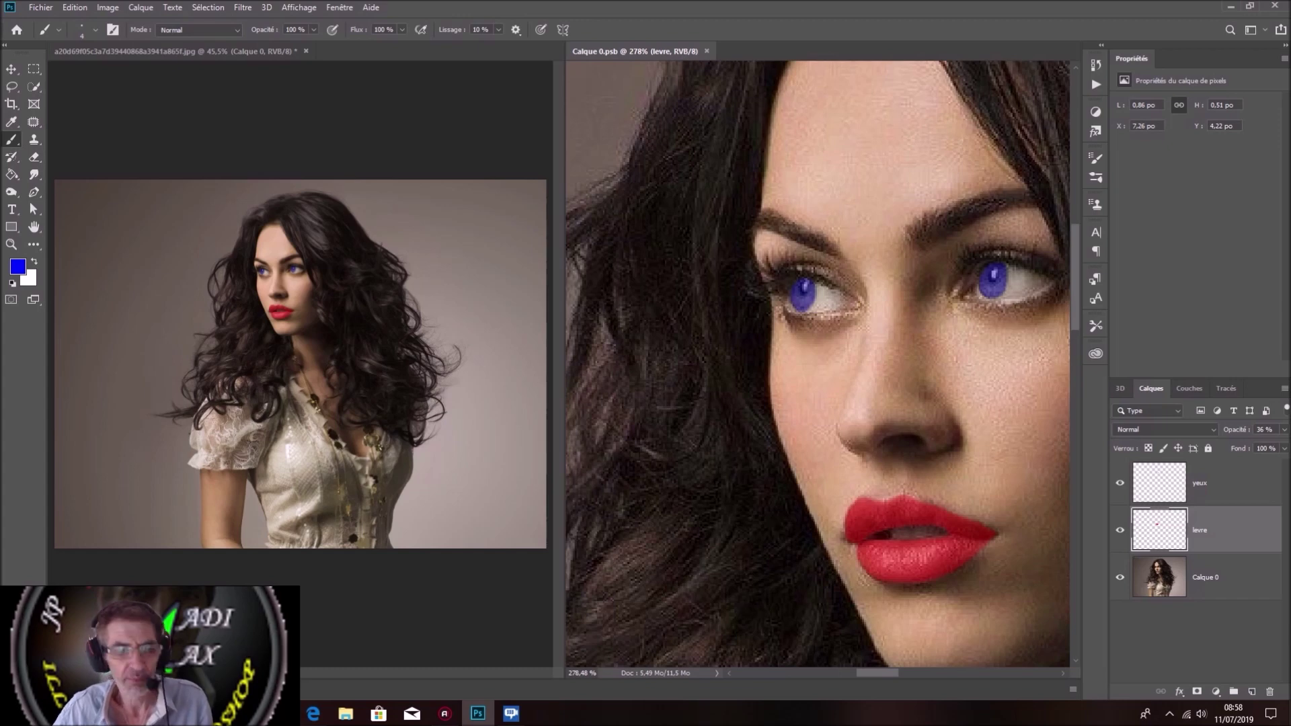
pyautogui.scroll(-3, 835, 374)
pyautogui.scroll(-2, 871, 367)
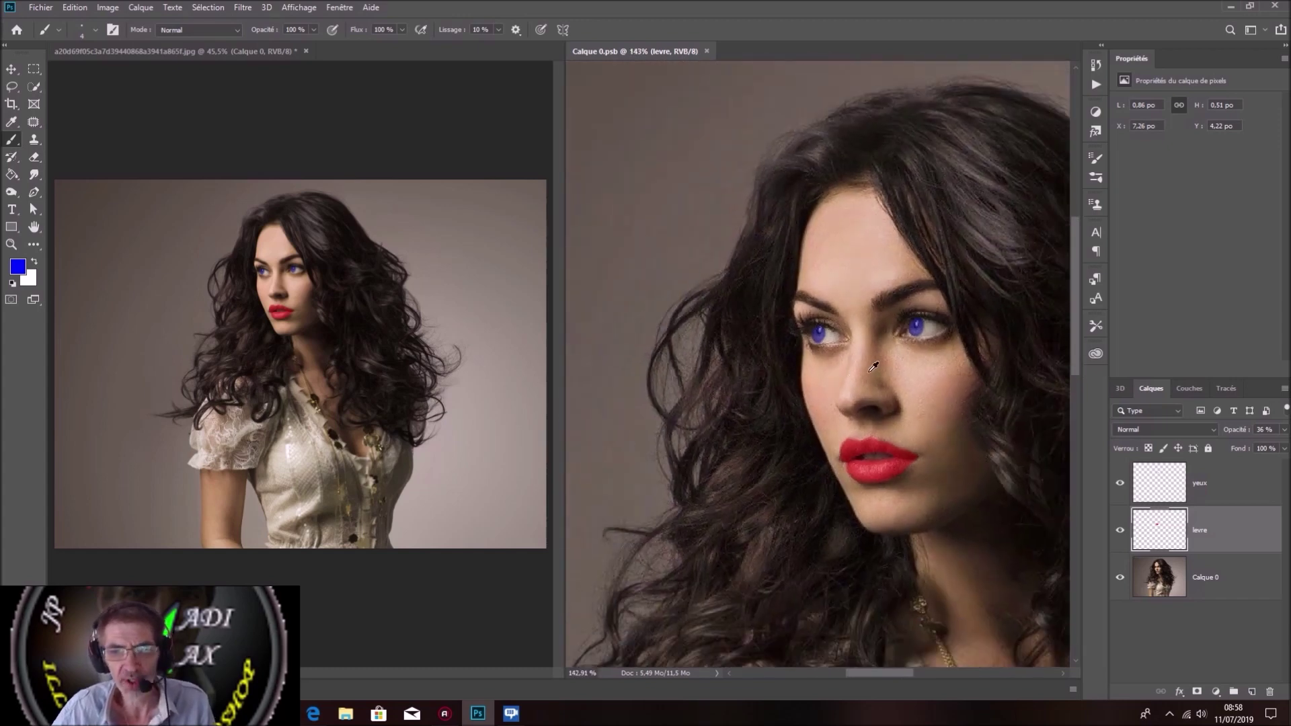
pyautogui.scroll(-2, 871, 367)
pyautogui.scroll(-1, 871, 367)
pyautogui.scroll(-1, 871, 367)
pyautogui.scroll(-2, 871, 367)
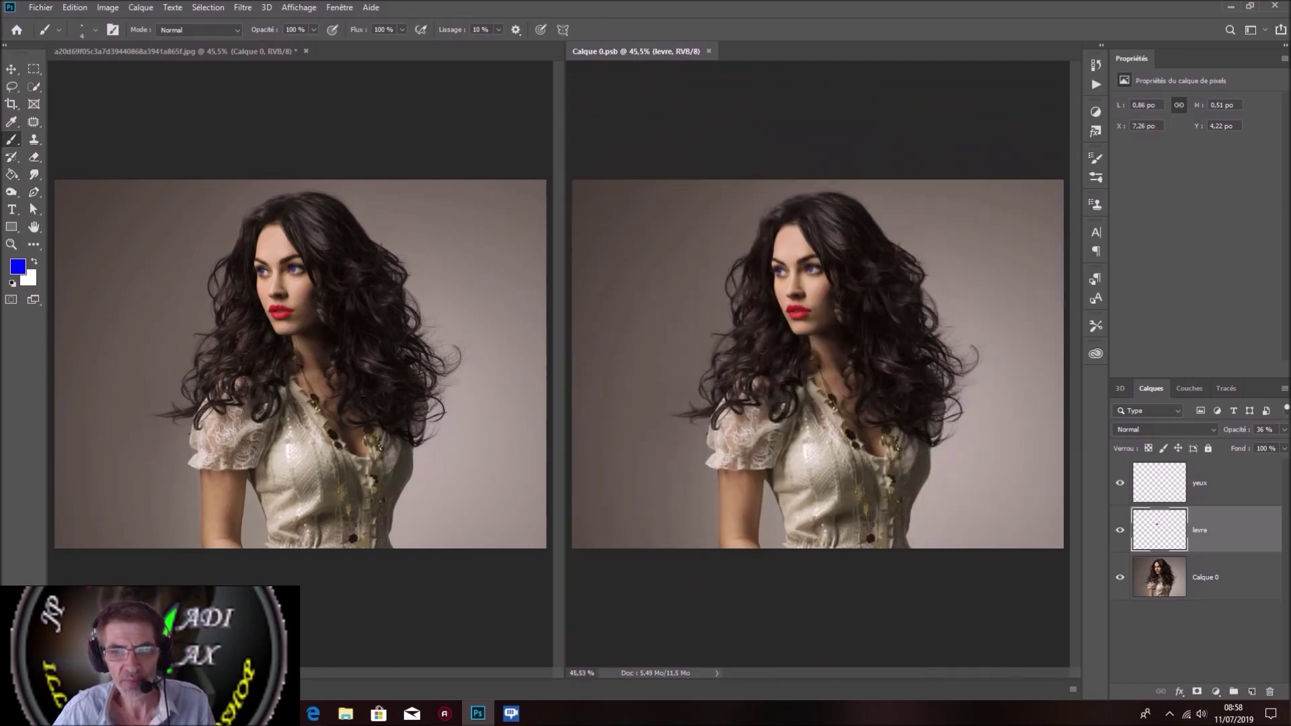
# Select Calque 0 and view the Rouge, Vert and Bleu channels one at a time.
pyautogui.click(1214, 571)
pyautogui.click(1190, 388)
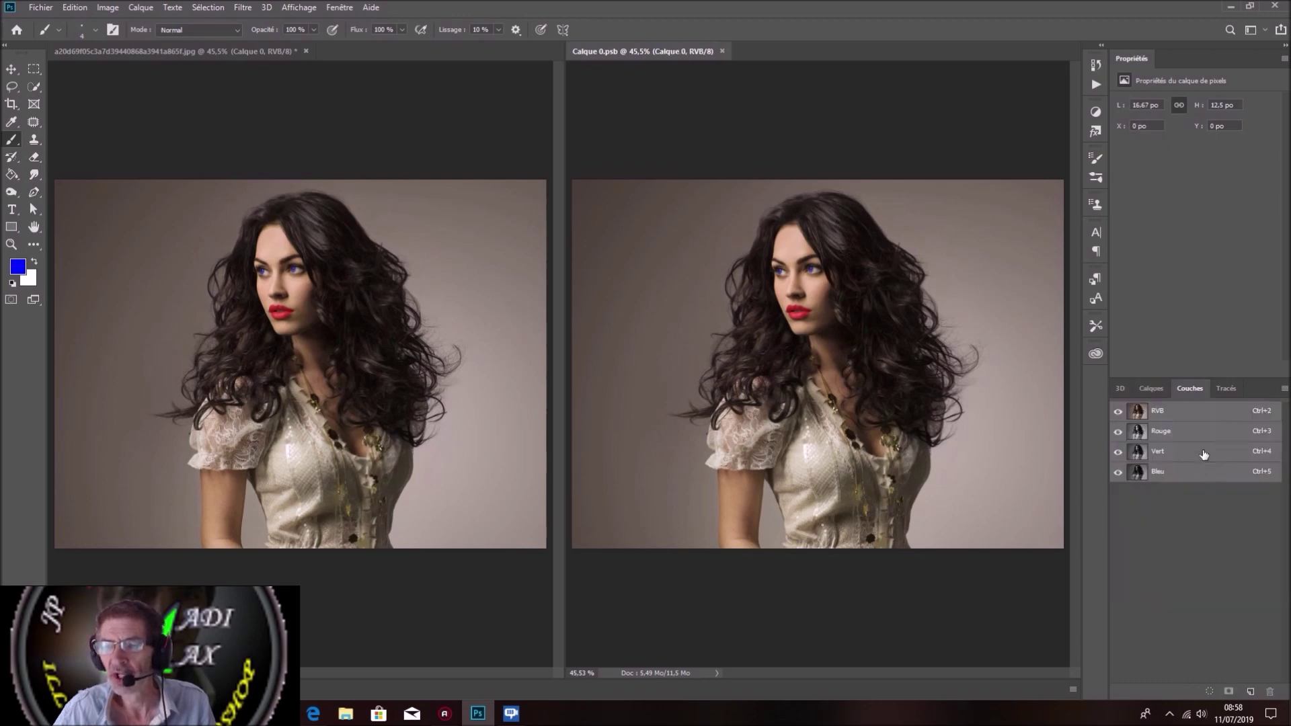
pyautogui.click(1202, 432)
pyautogui.click(1200, 451)
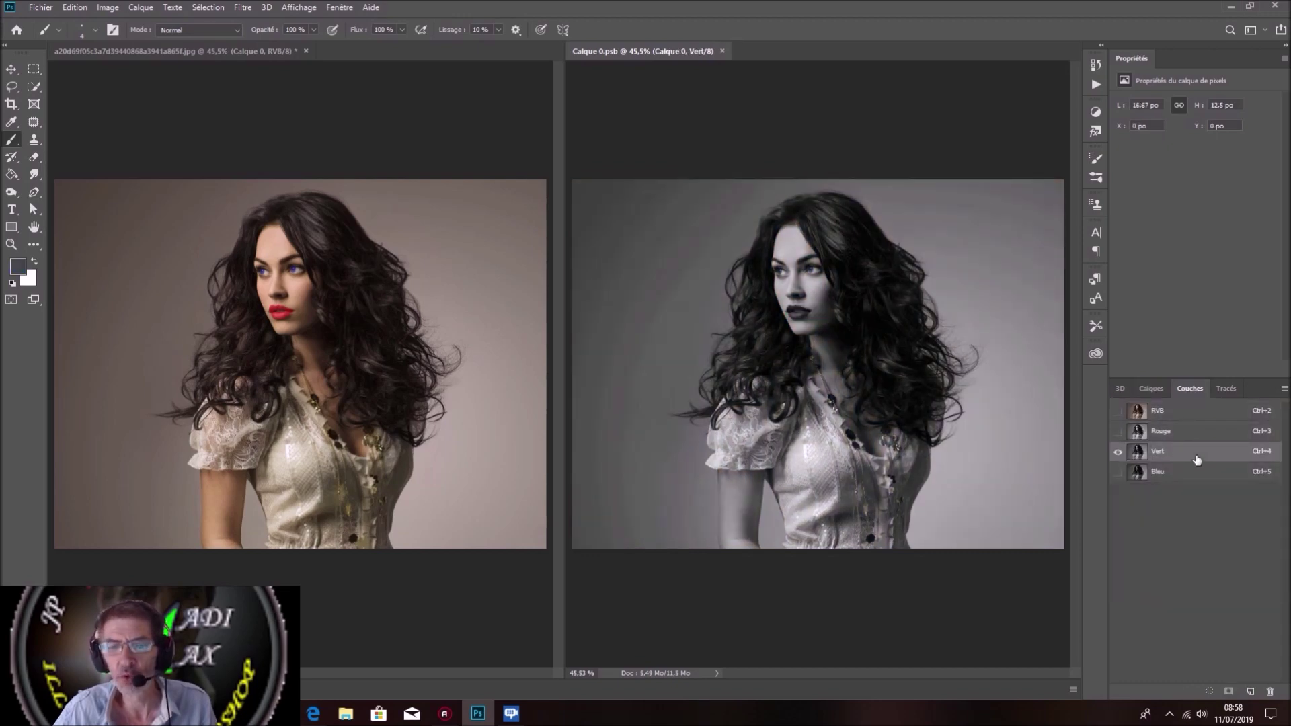
pyautogui.click(1197, 474)
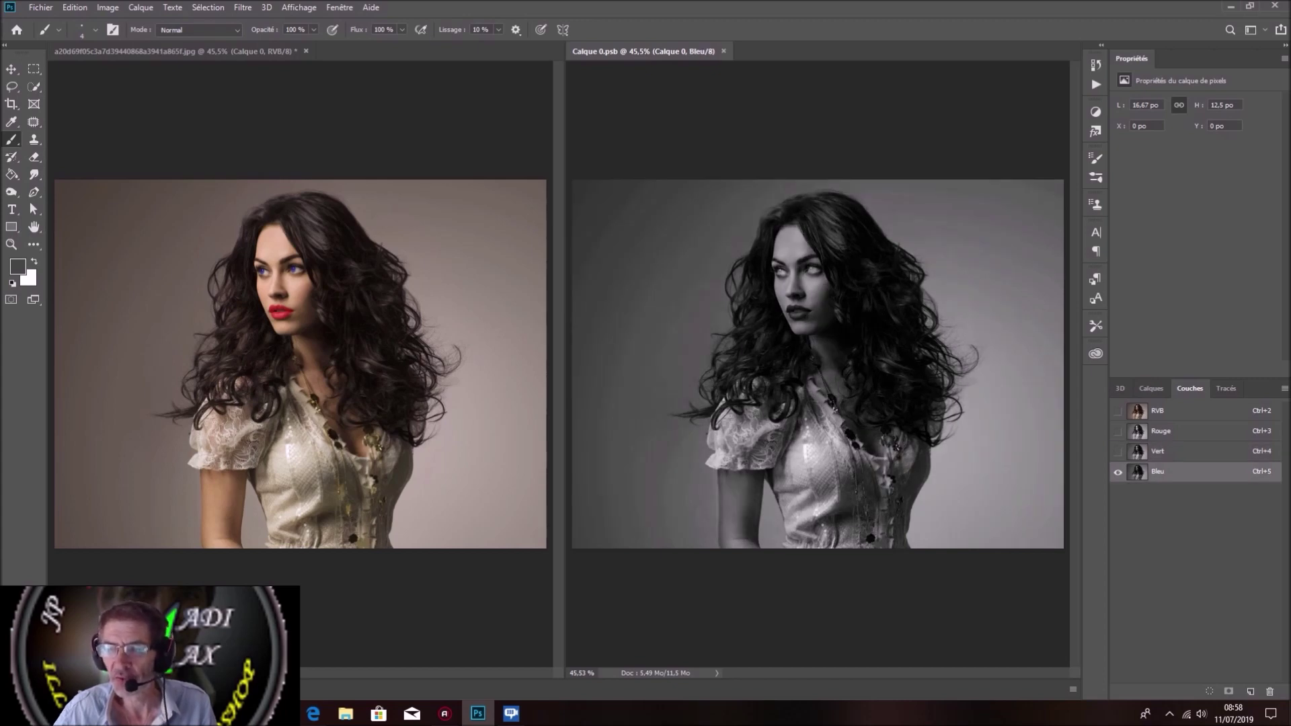
# Duplicate the Bleu channel as Bleu copie.
pyautogui.moveTo(1197, 472); pyautogui.dragTo(1236, 515)
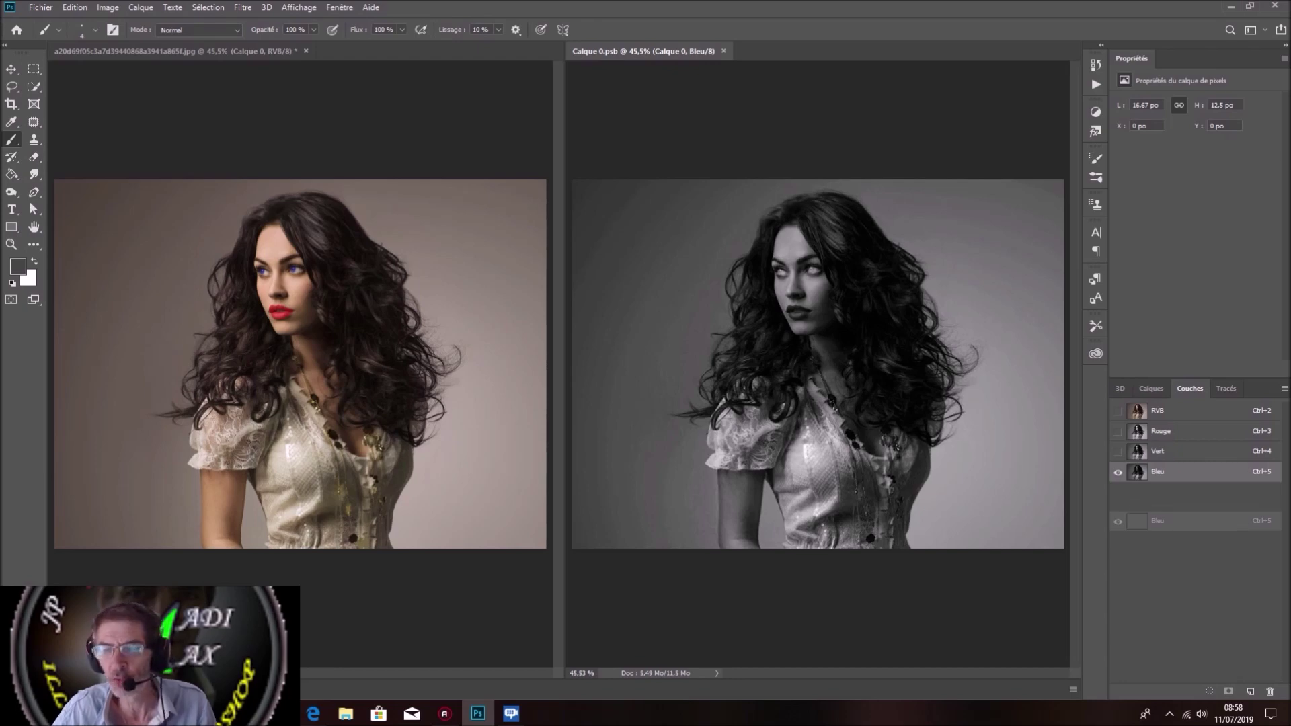
pyautogui.moveTo(1236, 514); pyautogui.dragTo(1250, 693)
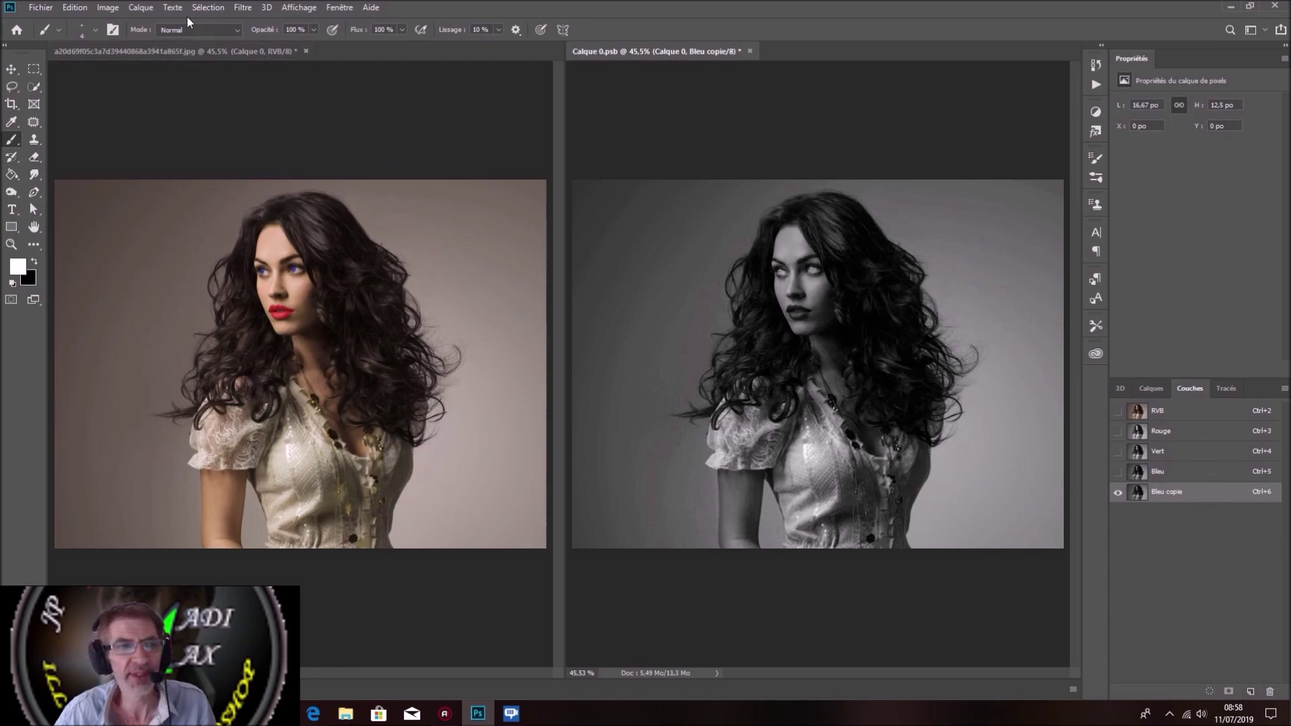
pyautogui.click(109, 8)
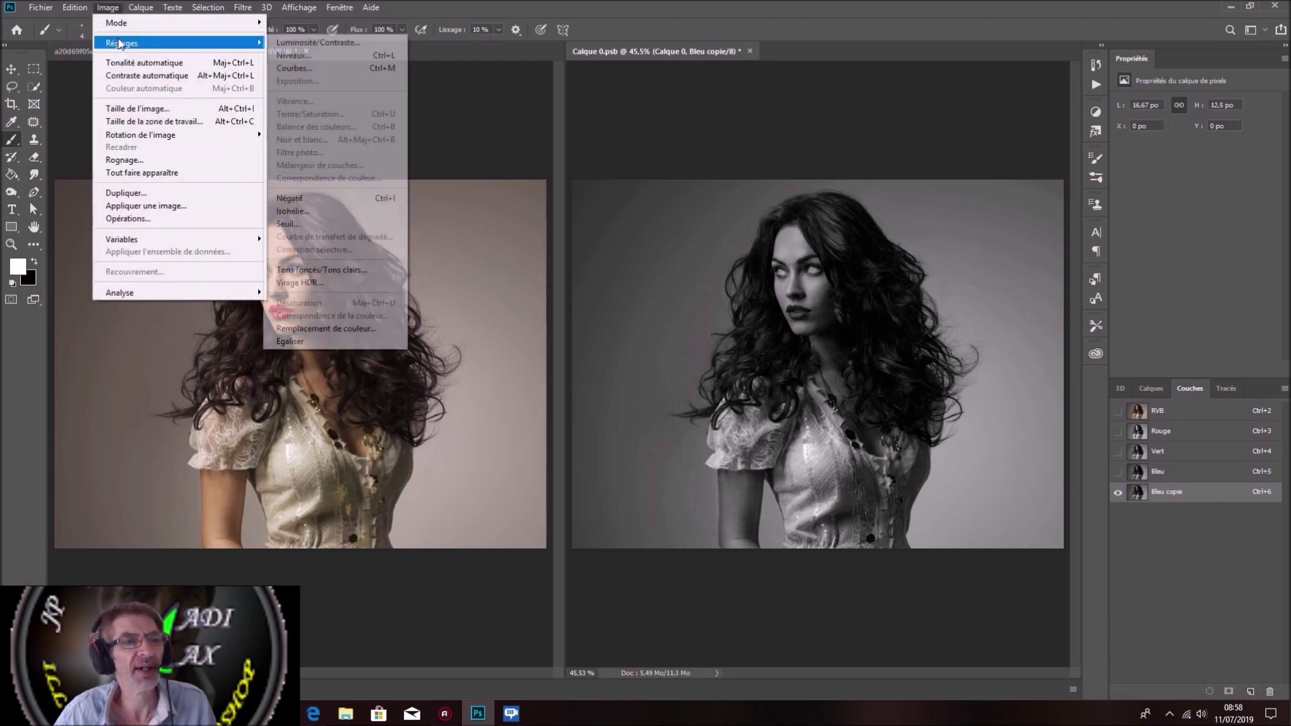
pyautogui.moveTo(121, 42)
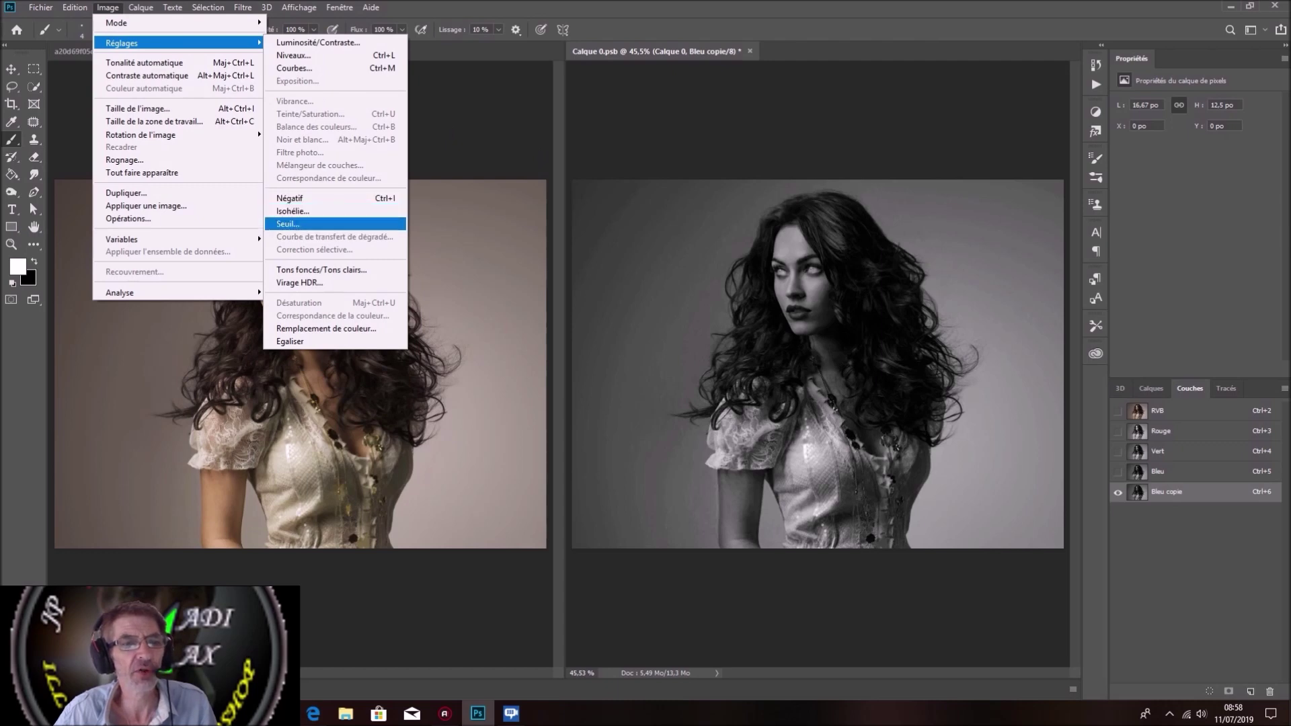
# Apply a Seuil threshold of 60 to the Bleu copie channel.
pyautogui.click(287, 223)
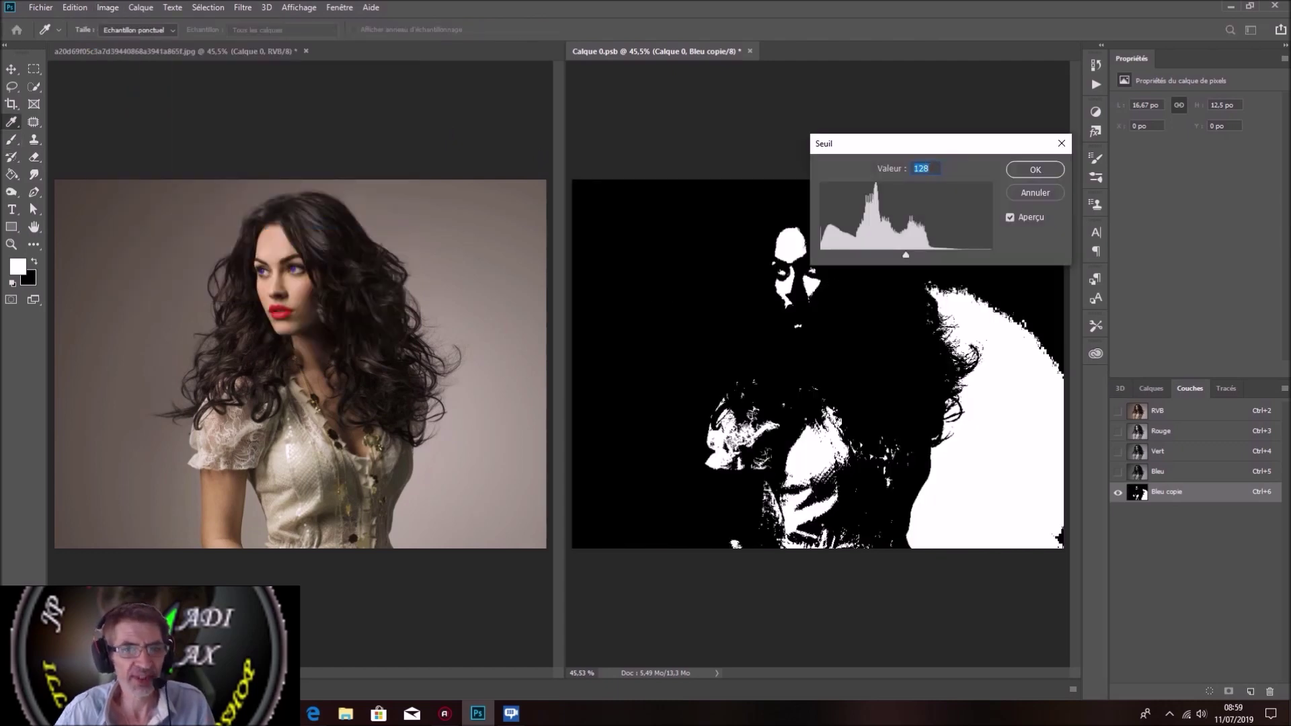
pyautogui.moveTo(906, 254); pyautogui.dragTo(863, 255)
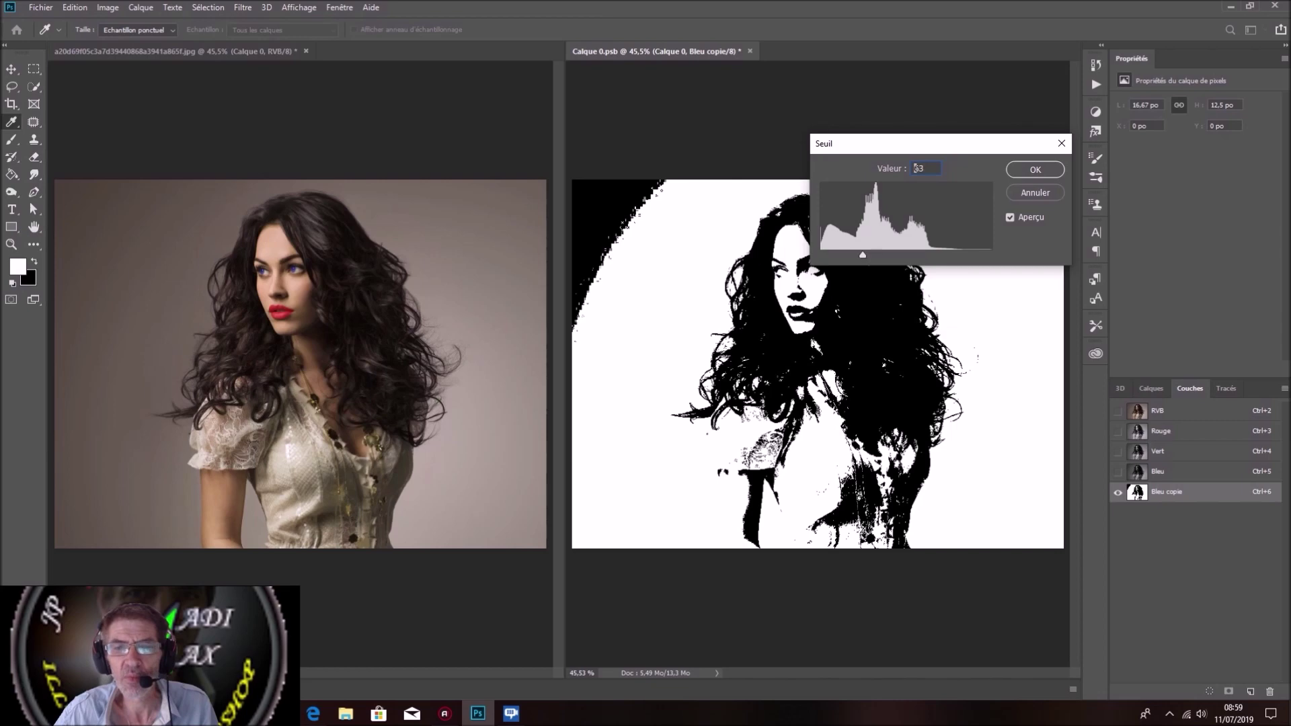
pyautogui.moveTo(863, 255); pyautogui.dragTo(861, 255)
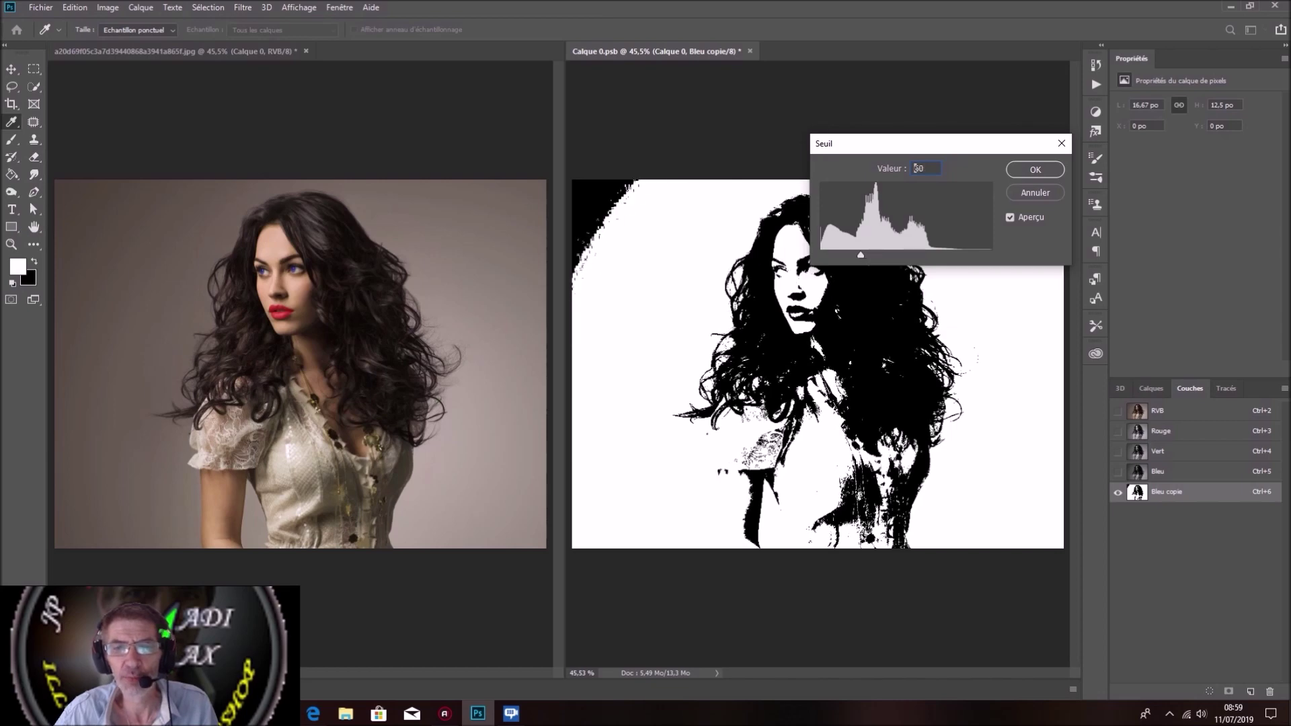
pyautogui.click(1047, 171)
pyautogui.press('b')
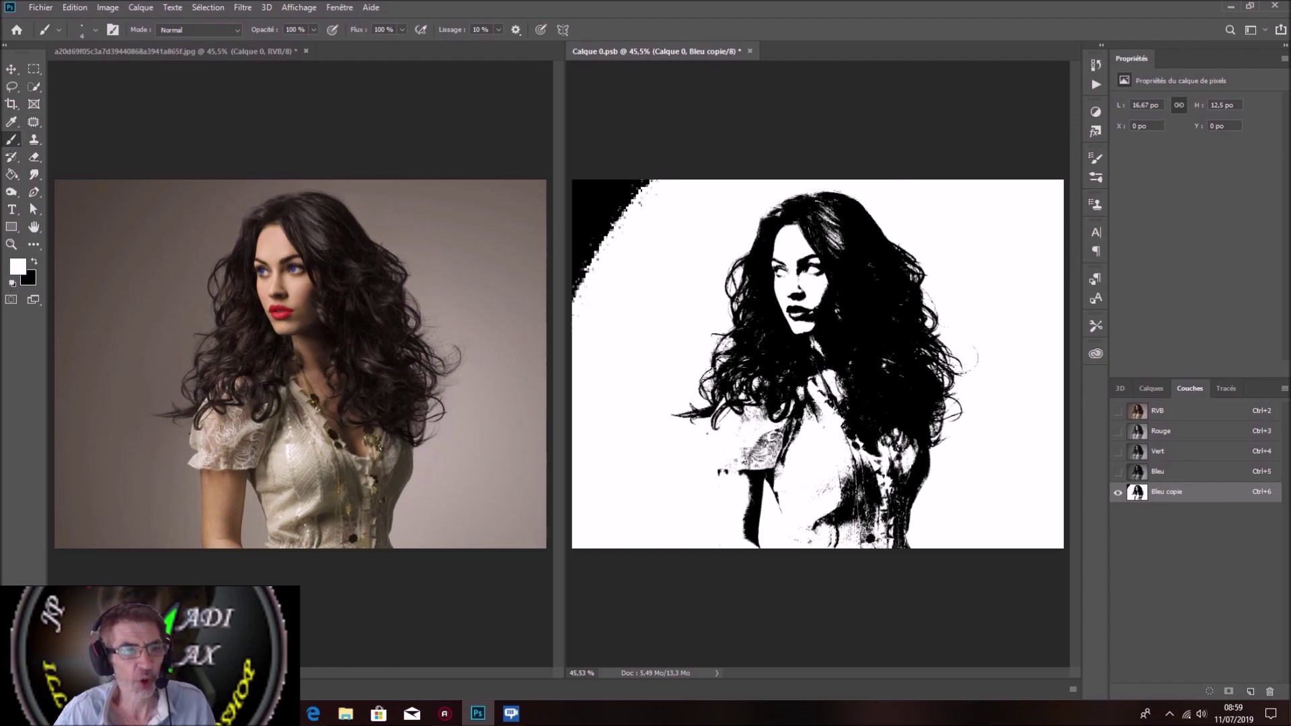
# Set a roughly 119 px brush and paint the black specks at the left edge white.
pyautogui.press('x')
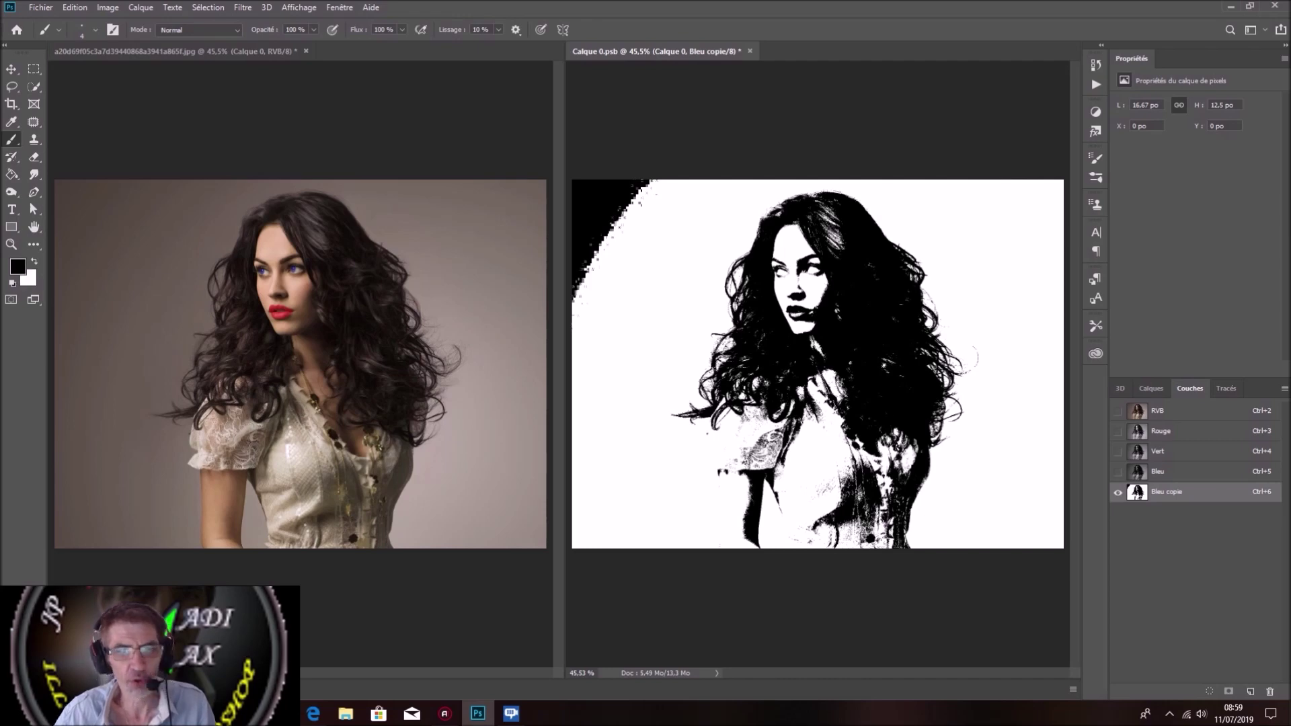
pyautogui.press('x')
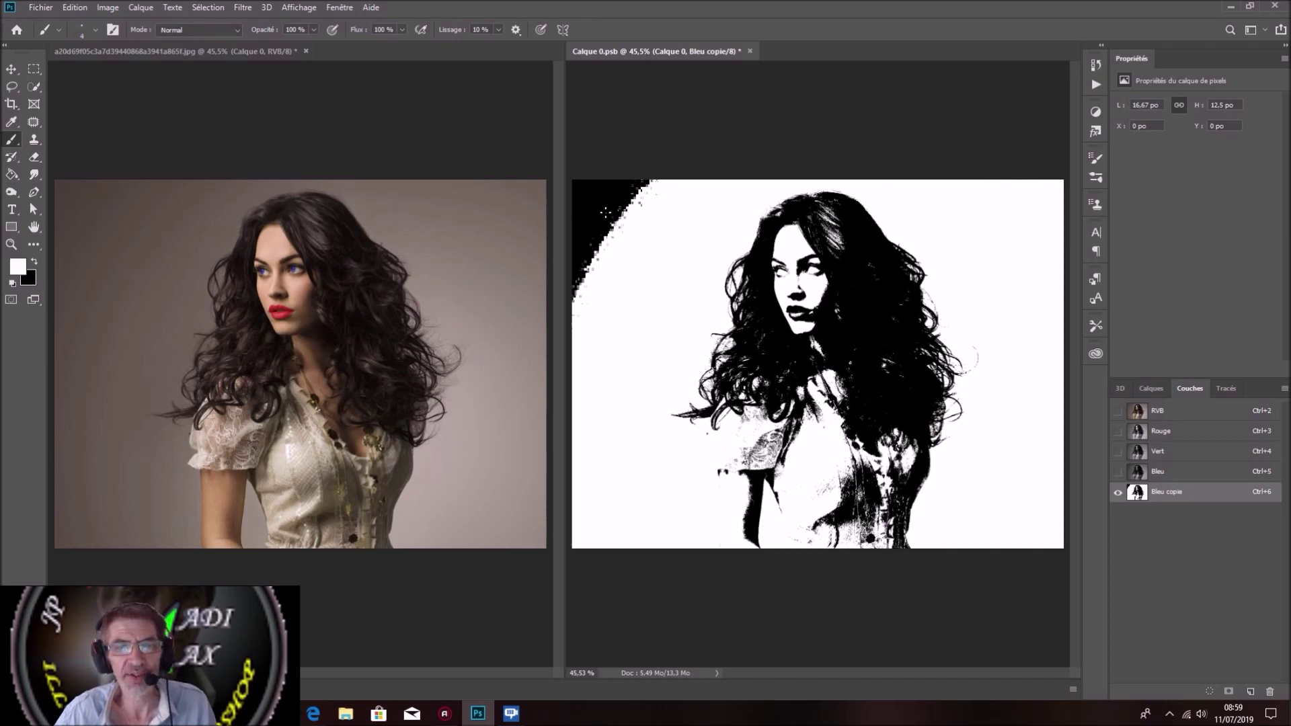
pyautogui.moveTo(608, 211)
pyautogui.mouseDown()
pyautogui.moveTo(631, 215)
pyautogui.moveTo(598, 228)
pyautogui.mouseUp()
pyautogui.moveTo(579, 275); pyautogui.dragTo(579, 306)
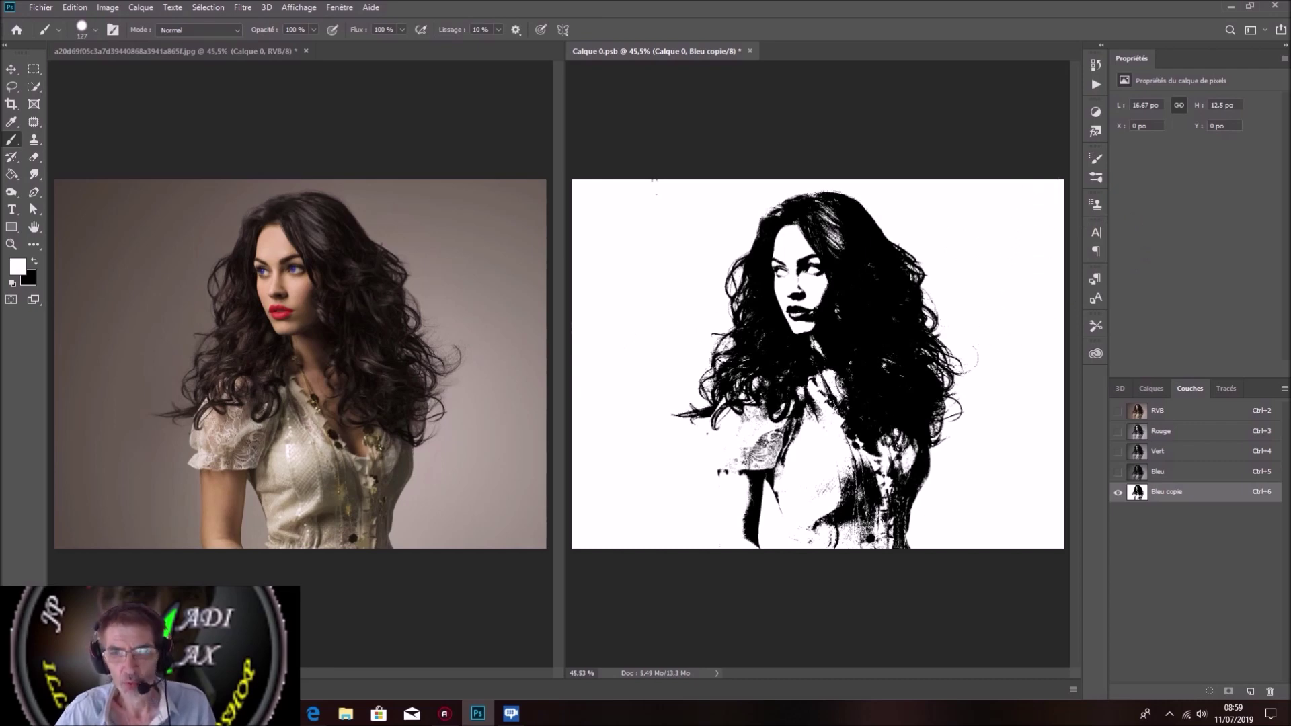
# Paint the forehead, cheek, chin, neck and gaps among the curls black.
pyautogui.press('x')
pyautogui.moveTo(836, 241)
pyautogui.mouseDown()
pyautogui.moveTo(798, 223)
pyautogui.moveTo(779, 243)
pyautogui.mouseUp()
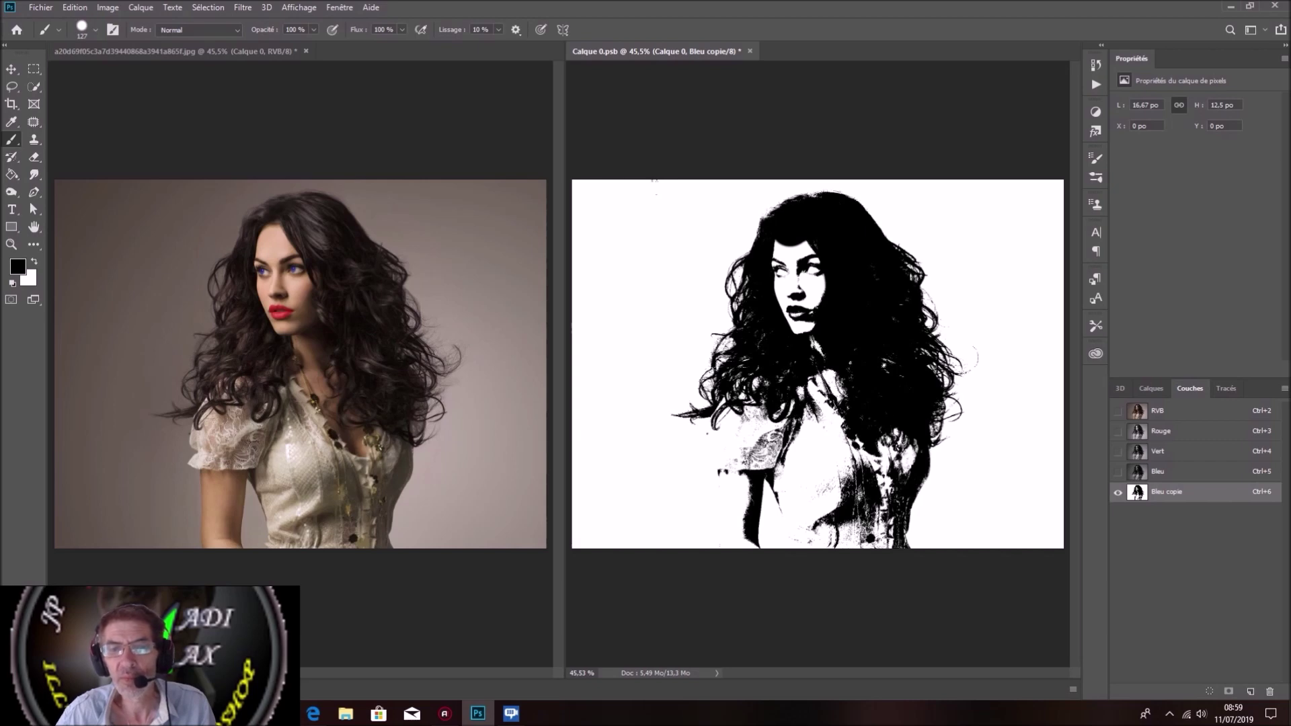
pyautogui.moveTo(888, 365)
pyautogui.mouseDown()
pyautogui.moveTo(834, 380)
pyautogui.moveTo(793, 248)
pyautogui.moveTo(783, 323)
pyautogui.moveTo(800, 328)
pyautogui.mouseUp()
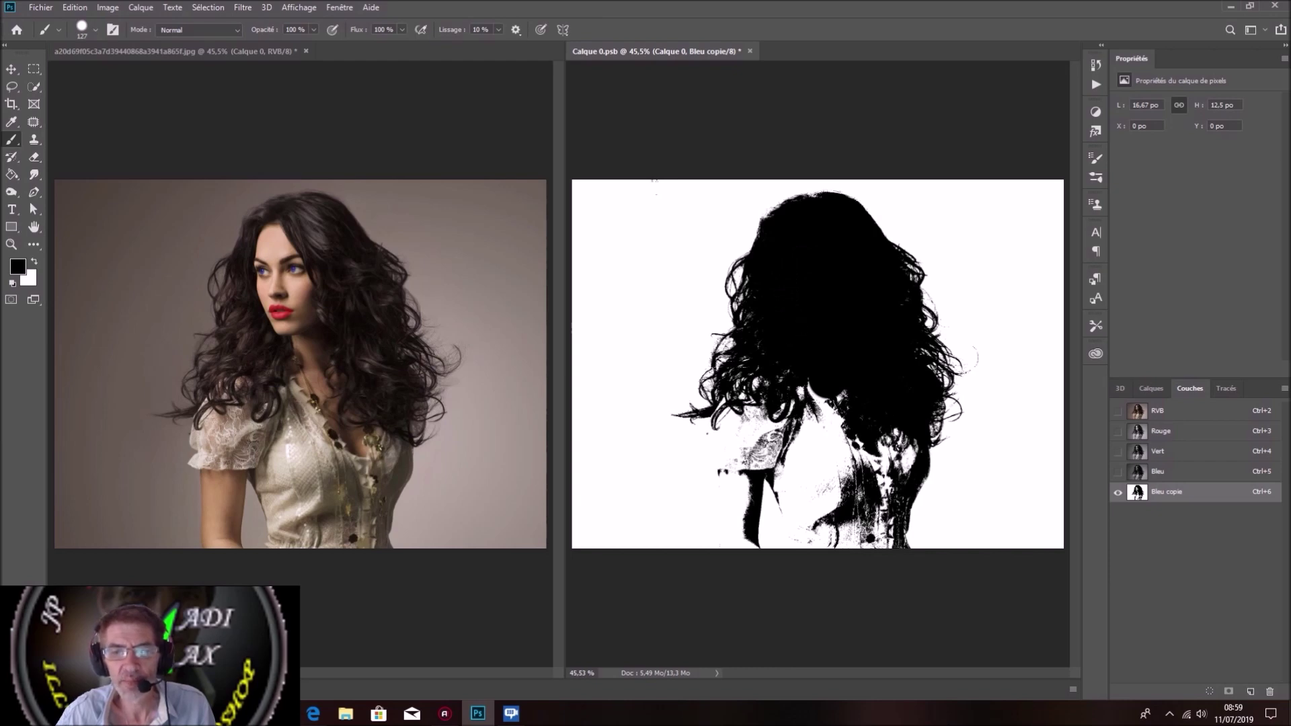
pyautogui.moveTo(782, 375)
pyautogui.mouseDown()
pyautogui.moveTo(740, 400)
pyautogui.moveTo(746, 417)
pyautogui.moveTo(806, 397)
pyautogui.mouseUp()
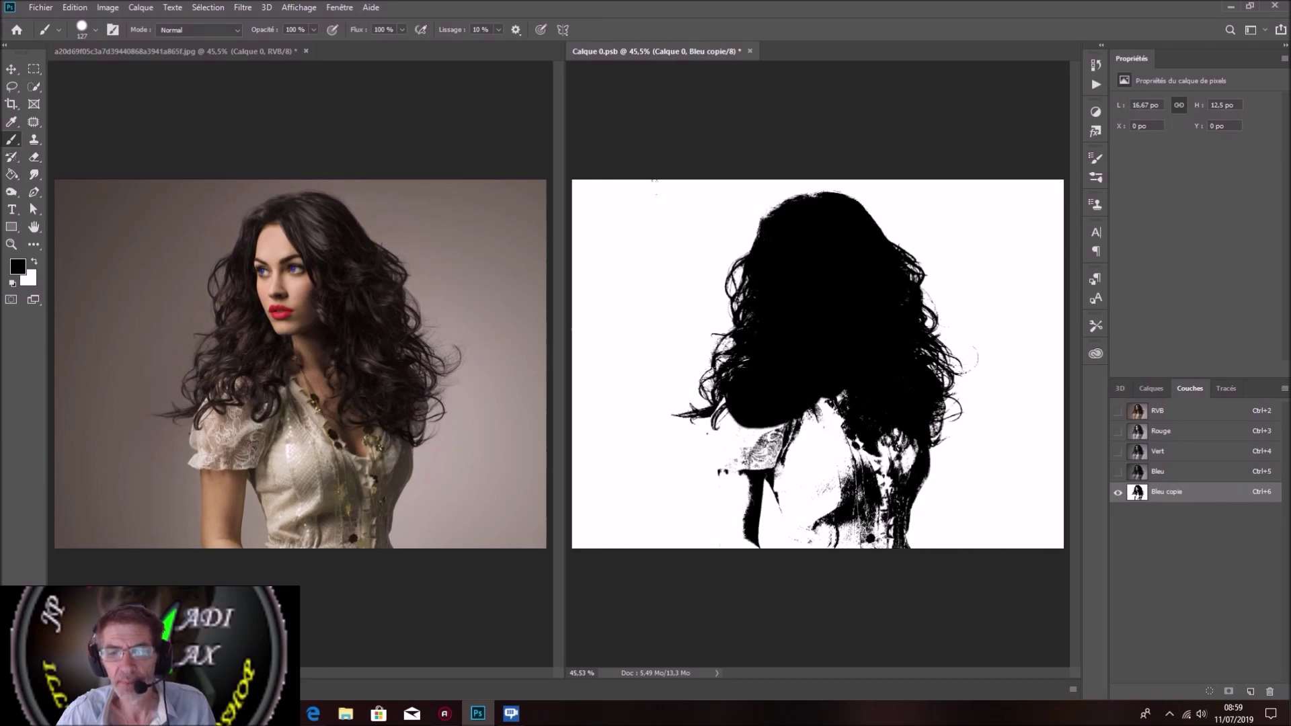
pyautogui.moveTo(780, 424)
pyautogui.mouseDown()
pyautogui.moveTo(844, 400)
pyautogui.moveTo(834, 431)
pyautogui.mouseUp()
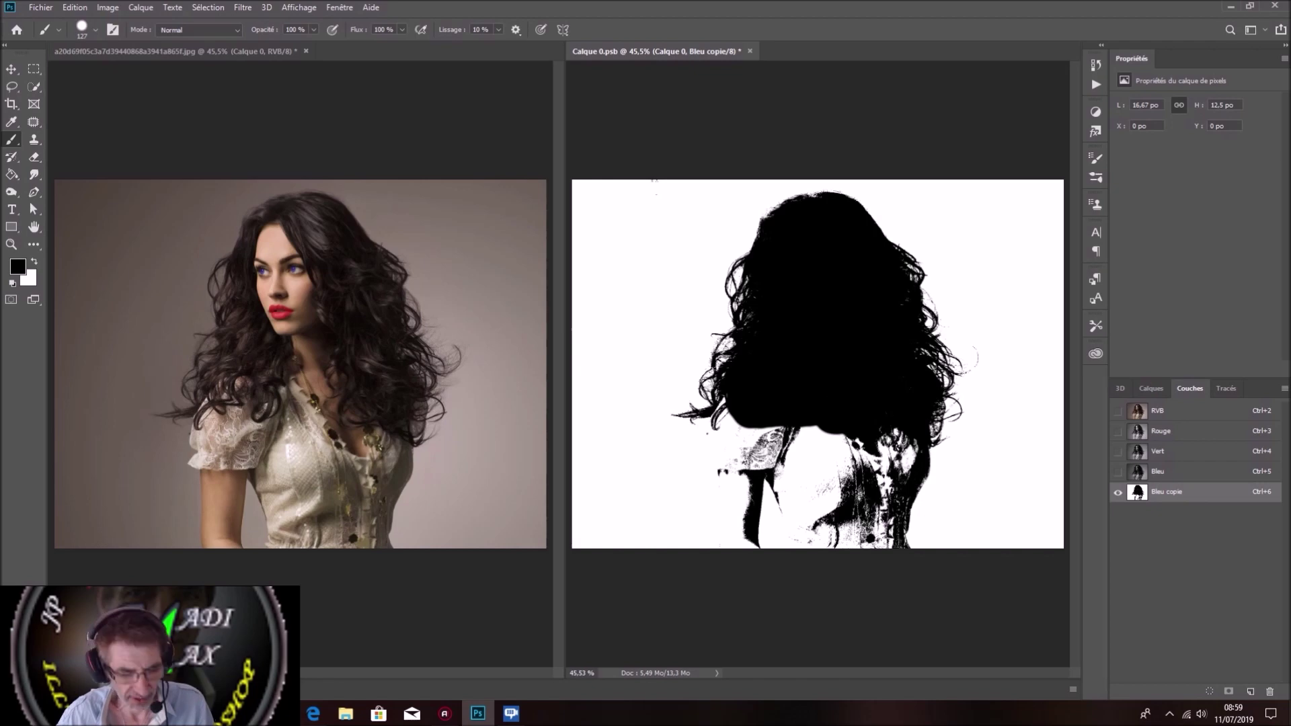
pyautogui.scroll(-3, 817, 364)
pyautogui.scroll(2, 817, 364)
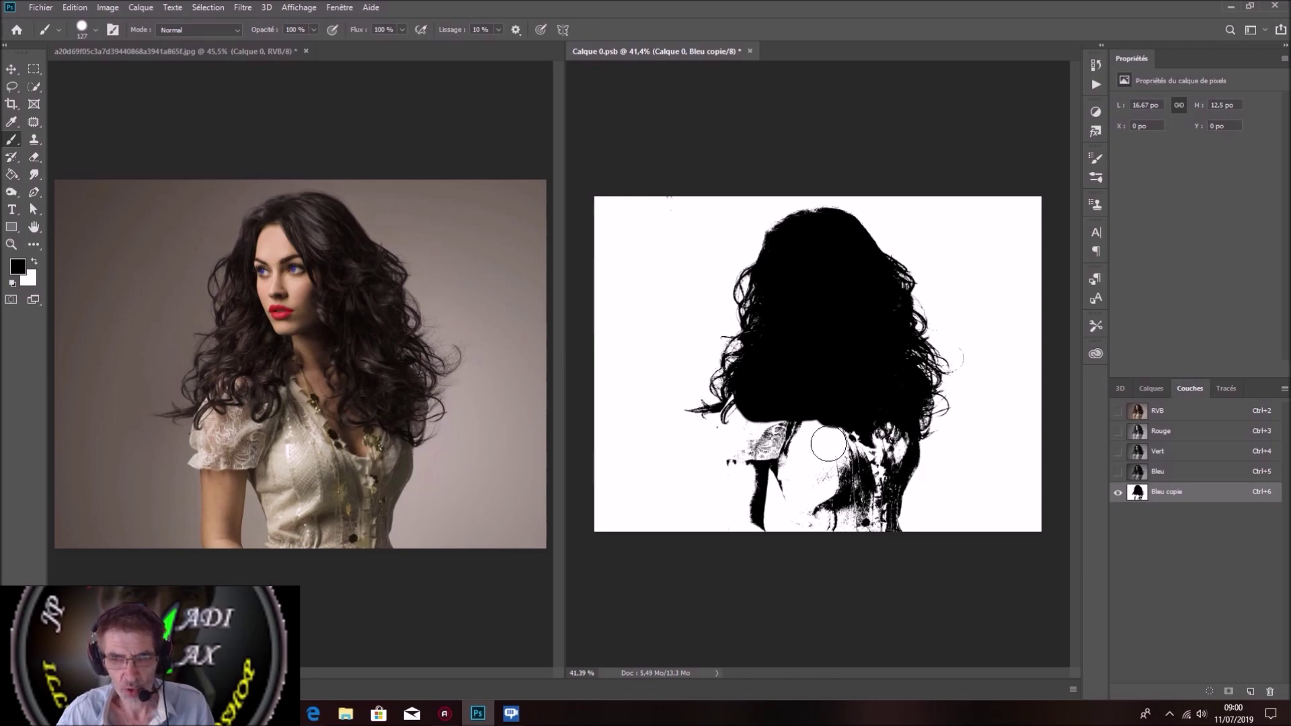
# Blacken the chest, the lace around the neck and the left shoulder gap.
pyautogui.moveTo(826, 437)
pyautogui.mouseDown()
pyautogui.moveTo(830, 528)
pyautogui.moveTo(793, 430)
pyautogui.moveTo(800, 524)
pyautogui.moveTo(847, 464)
pyautogui.moveTo(838, 531)
pyautogui.mouseUp()
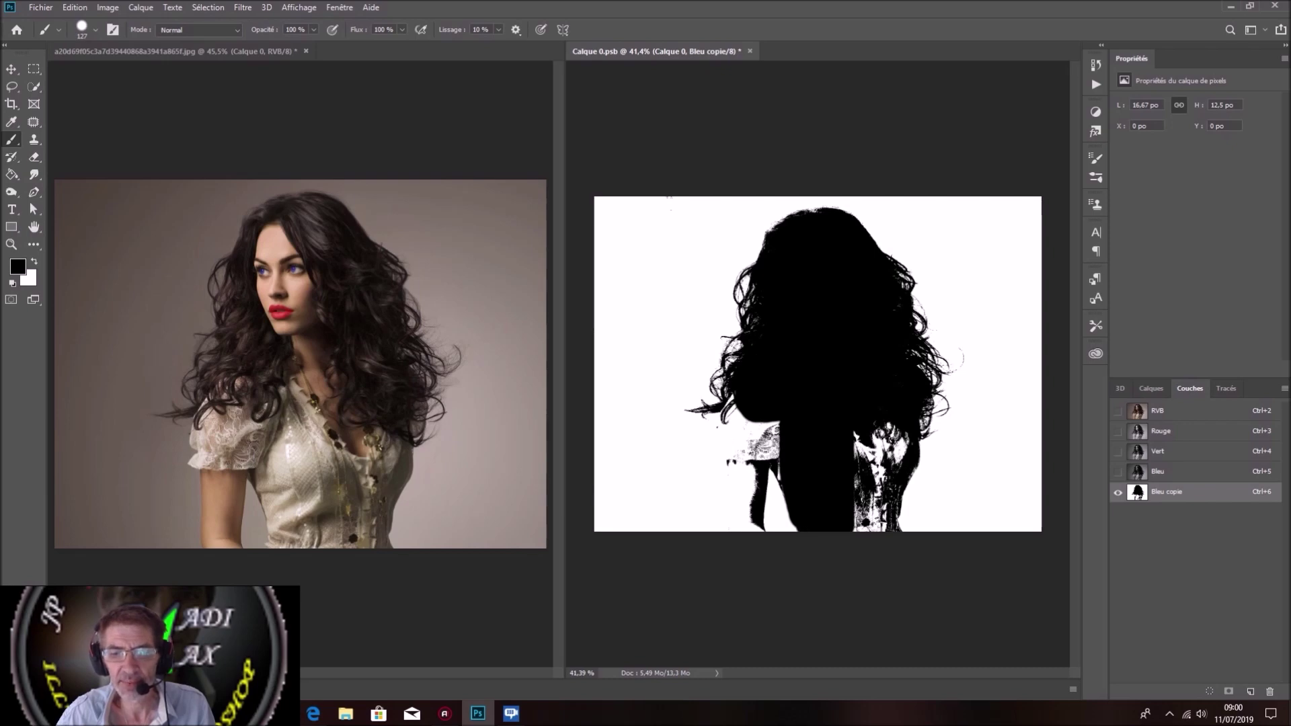
pyautogui.moveTo(773, 444)
pyautogui.mouseDown()
pyautogui.moveTo(763, 434)
pyautogui.moveTo(771, 452)
pyautogui.mouseUp()
pyautogui.moveTo(857, 474); pyautogui.dragTo(858, 494)
pyautogui.moveTo(858, 432); pyautogui.dragTo(877, 528)
pyautogui.moveTo(874, 460)
pyautogui.mouseDown()
pyautogui.moveTo(905, 454)
pyautogui.moveTo(887, 531)
pyautogui.moveTo(901, 530)
pyautogui.mouseUp()
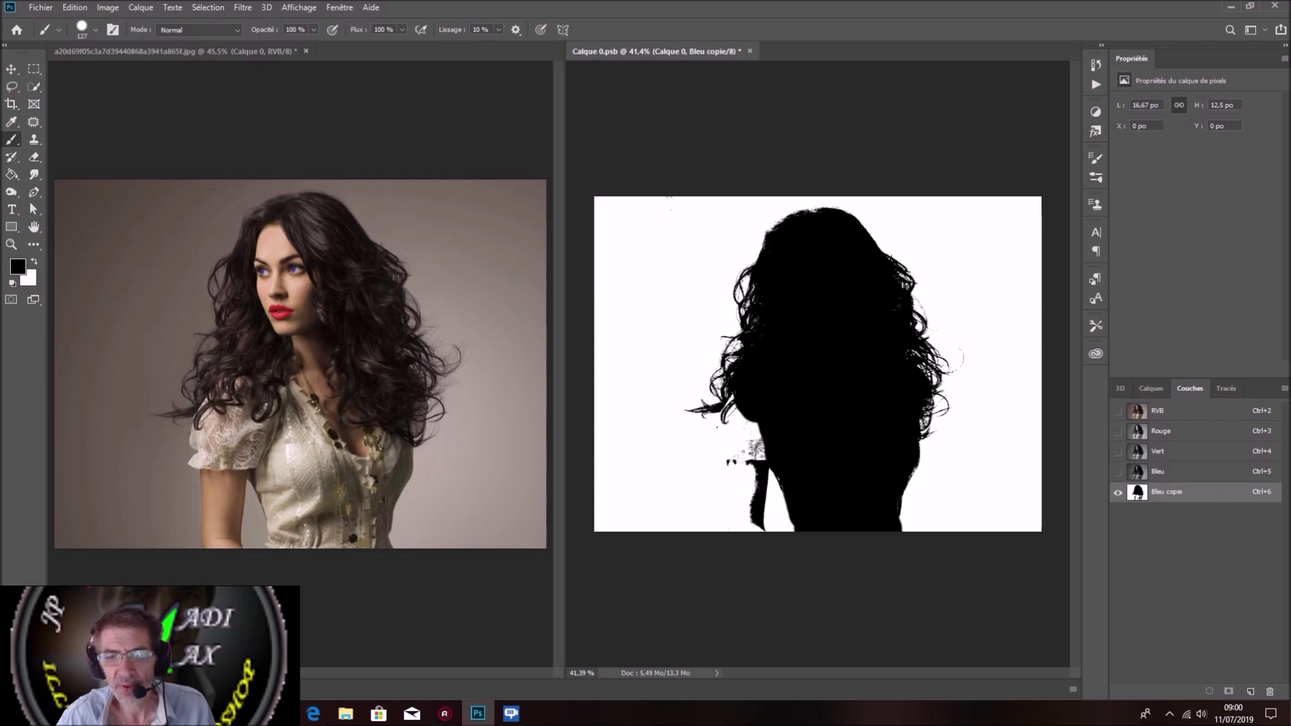
pyautogui.moveTo(754, 413)
pyautogui.mouseDown()
pyautogui.moveTo(733, 423)
pyautogui.moveTo(737, 532)
pyautogui.moveTo(758, 434)
pyautogui.mouseUp()
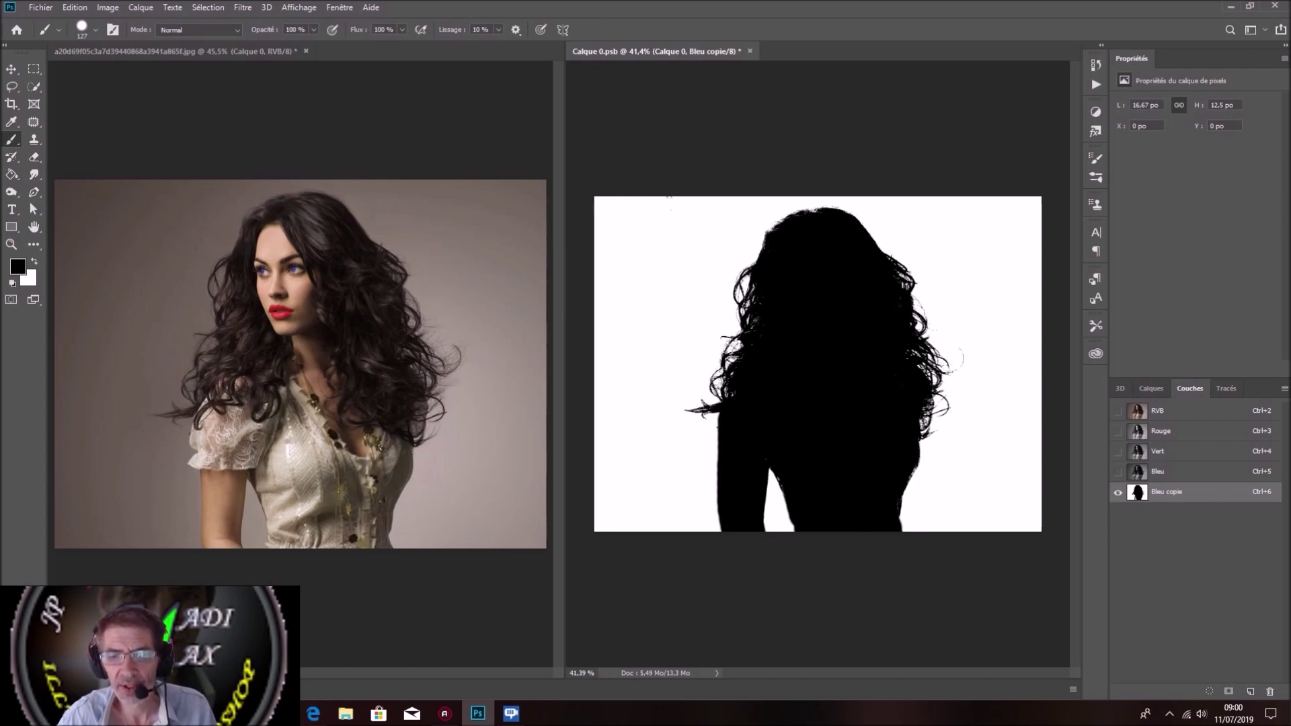
# Load the Bleu copie silhouette as a selection, invert it, and return to the RVB composite.
pyautogui.click(1193, 411)
pyautogui.click(1176, 496)
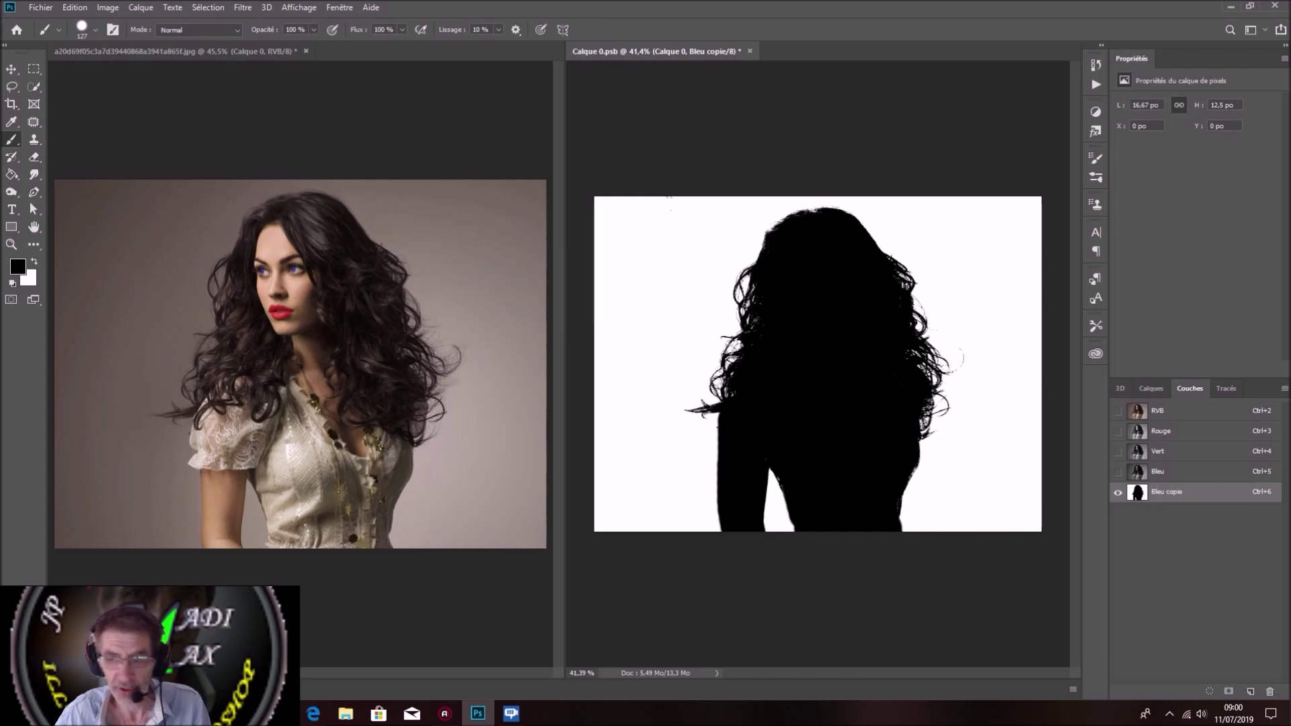
pyautogui.keyDown('ctrl'); pyautogui.click(1136, 491); pyautogui.keyUp('ctrl')
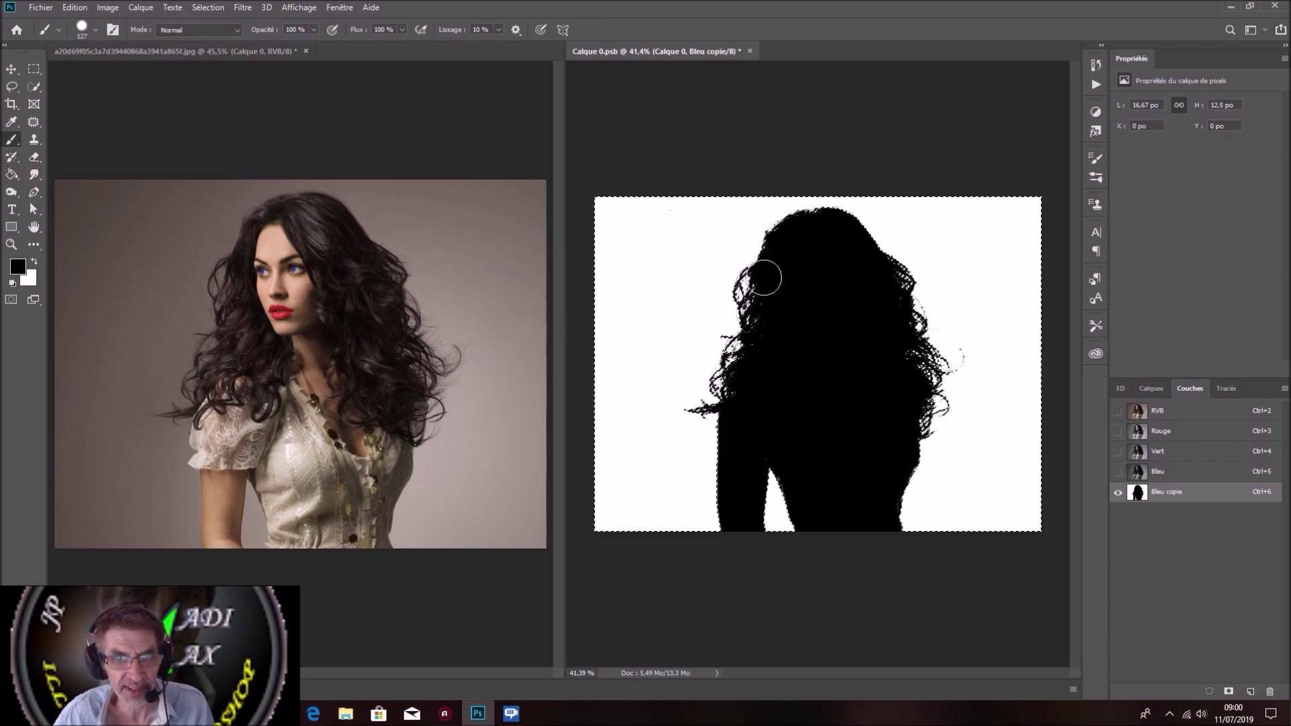
pyautogui.click(208, 8)
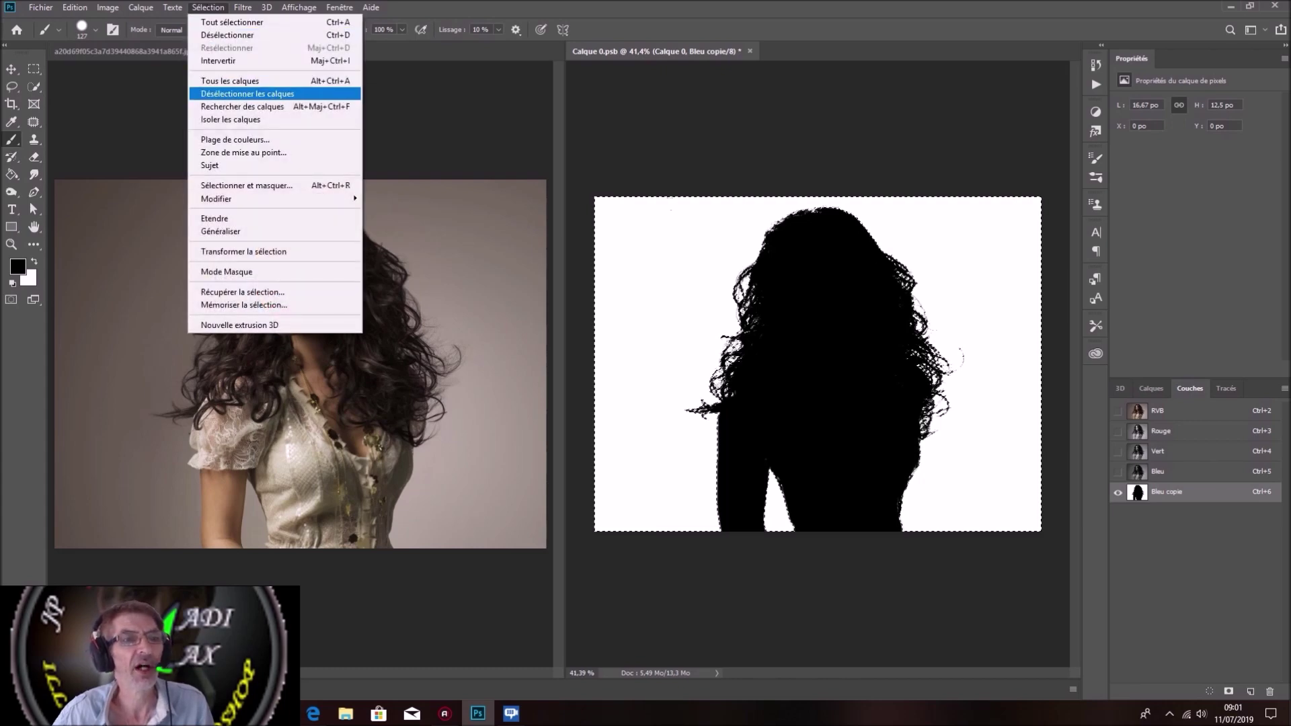
pyautogui.click(222, 61)
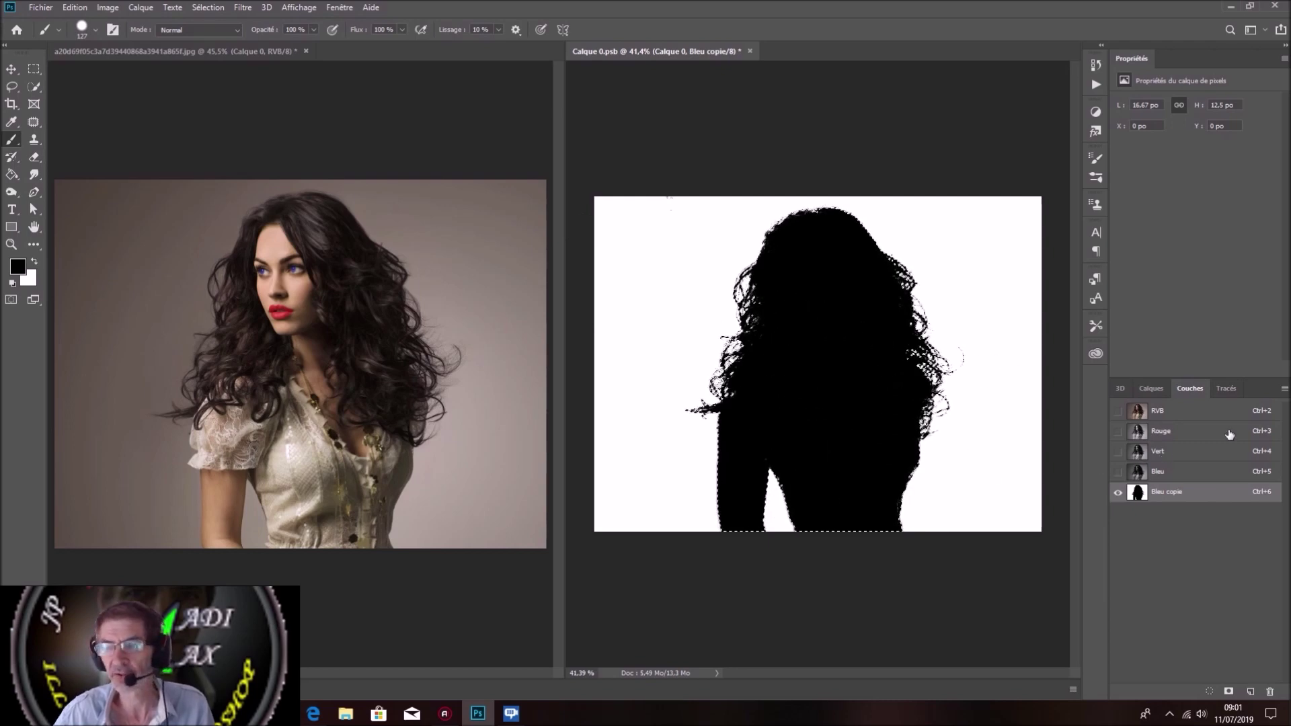
pyautogui.click(1214, 413)
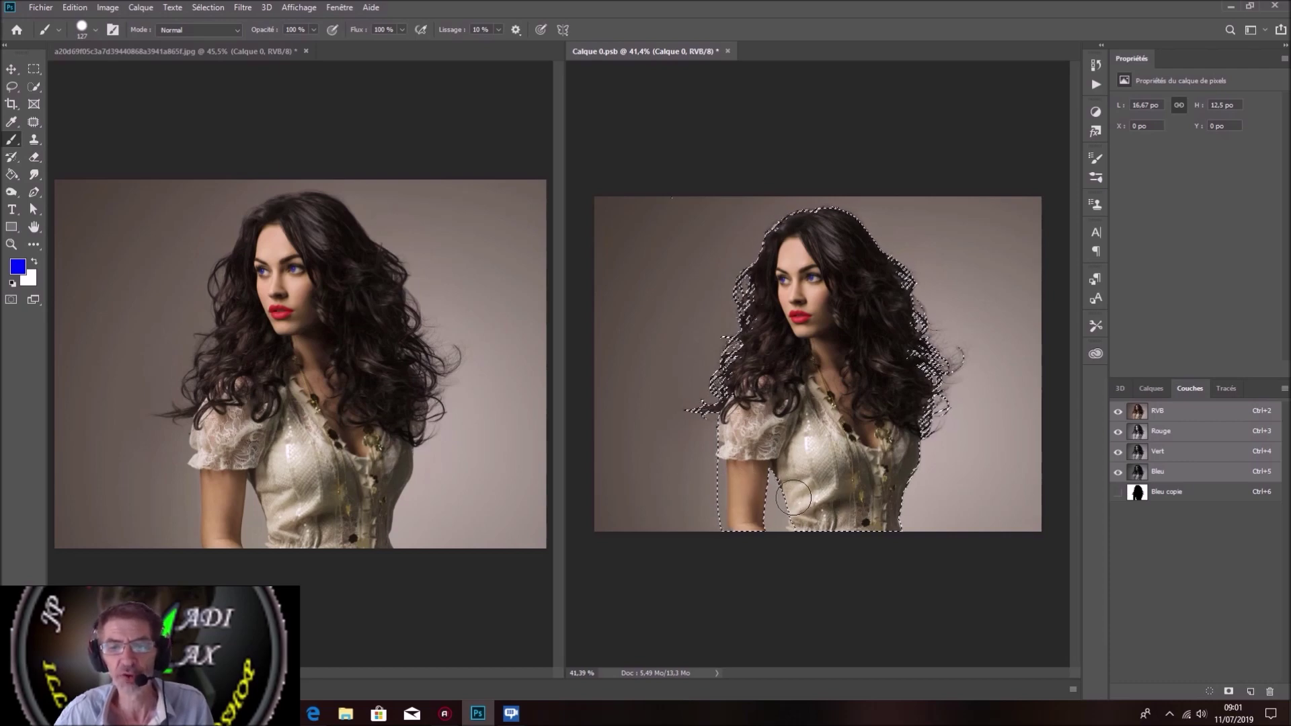
pyautogui.click(1157, 389)
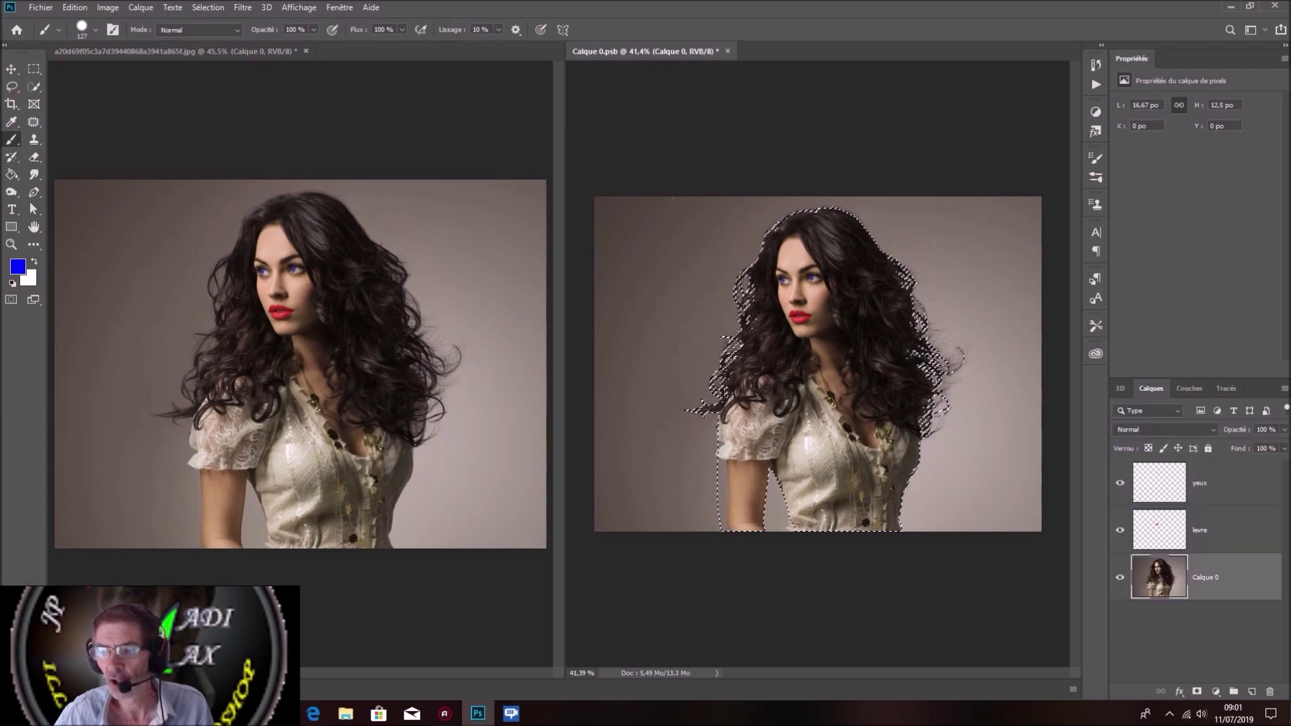
# Add a layer mask to Calque 0 hiding the grey background, with white as the painting colour.
pyautogui.click(1197, 692)
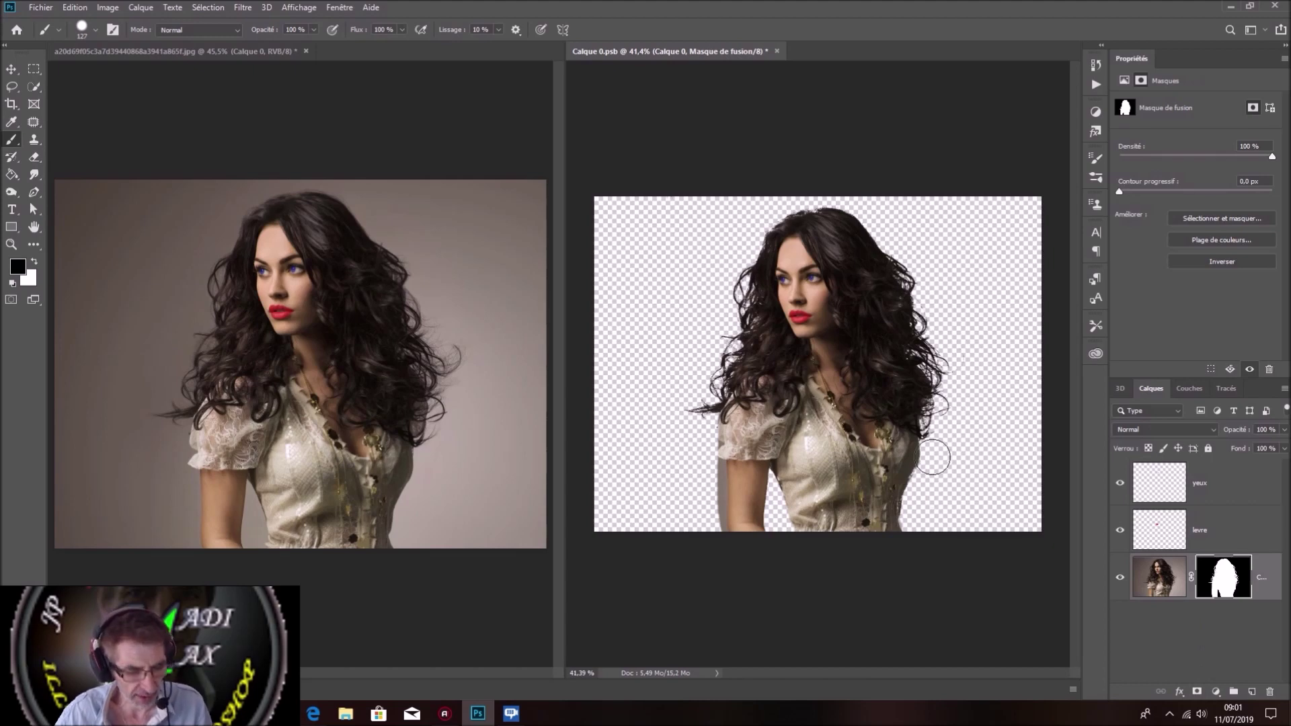
pyautogui.scroll(2, 936, 437)
pyautogui.scroll(1, 933, 403)
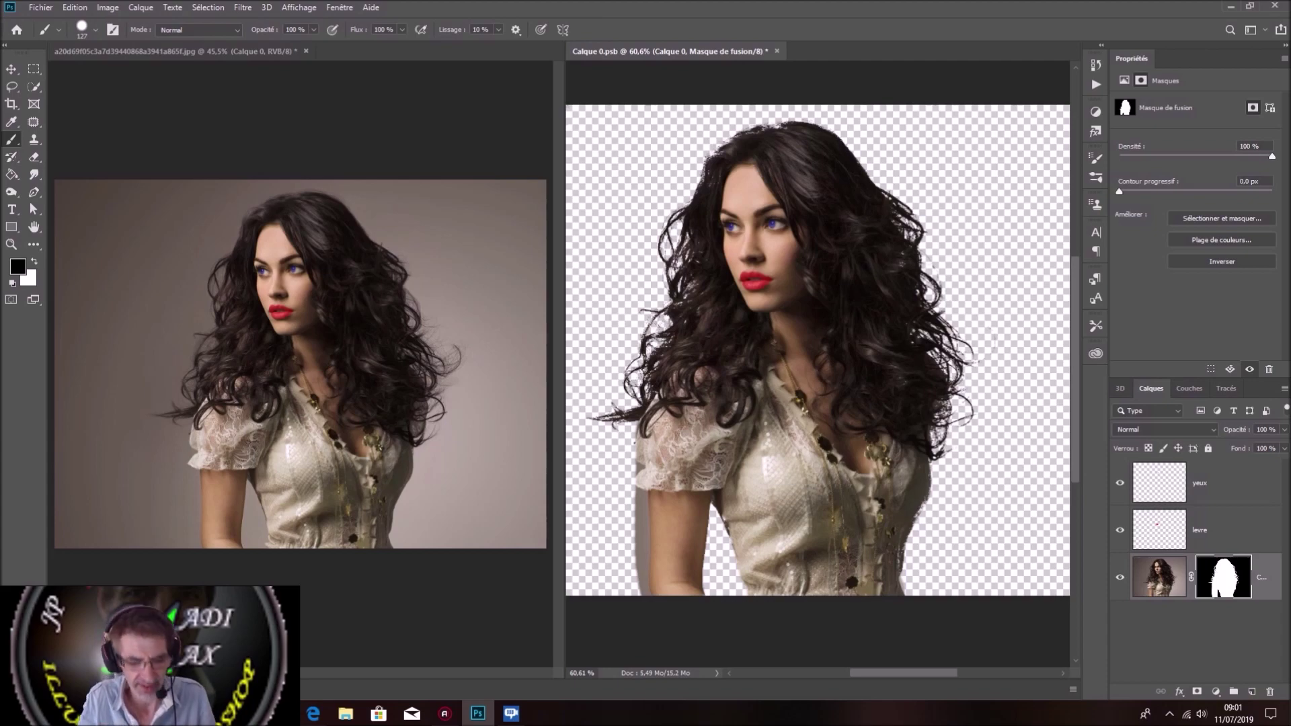
pyautogui.scroll(3, 889, 345)
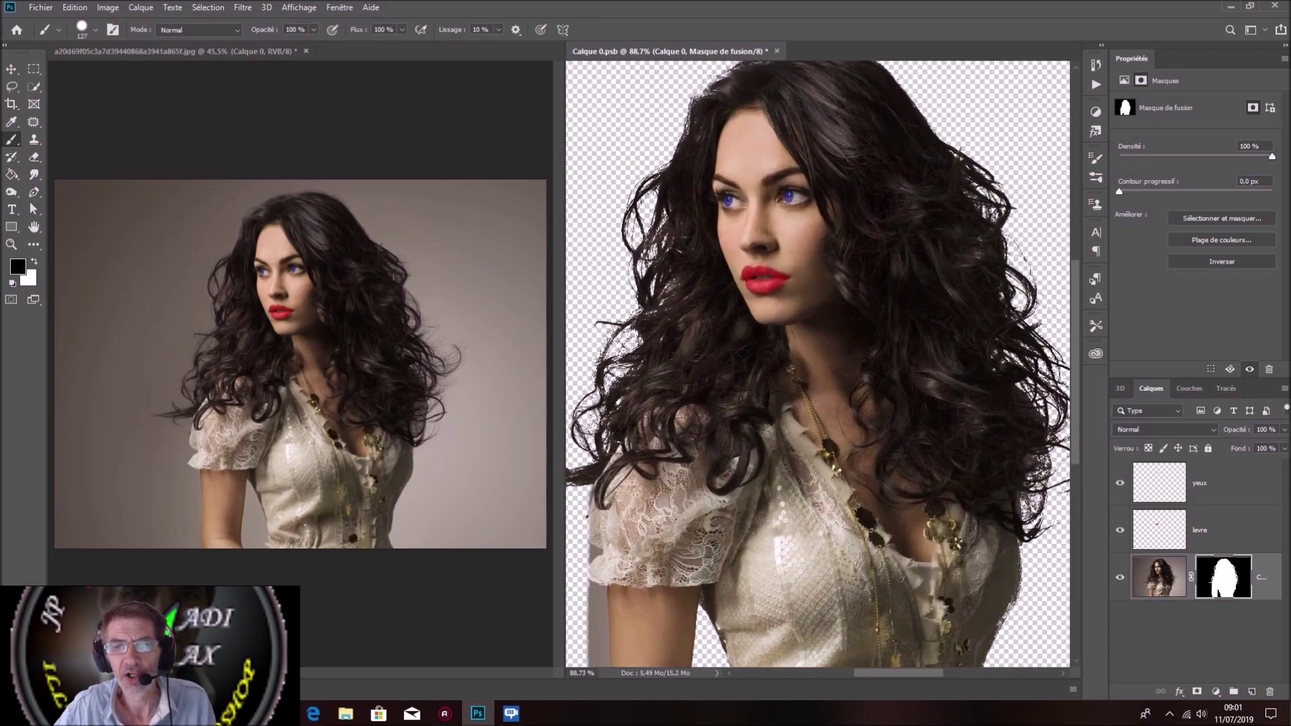
pyautogui.scroll(2, 823, 281)
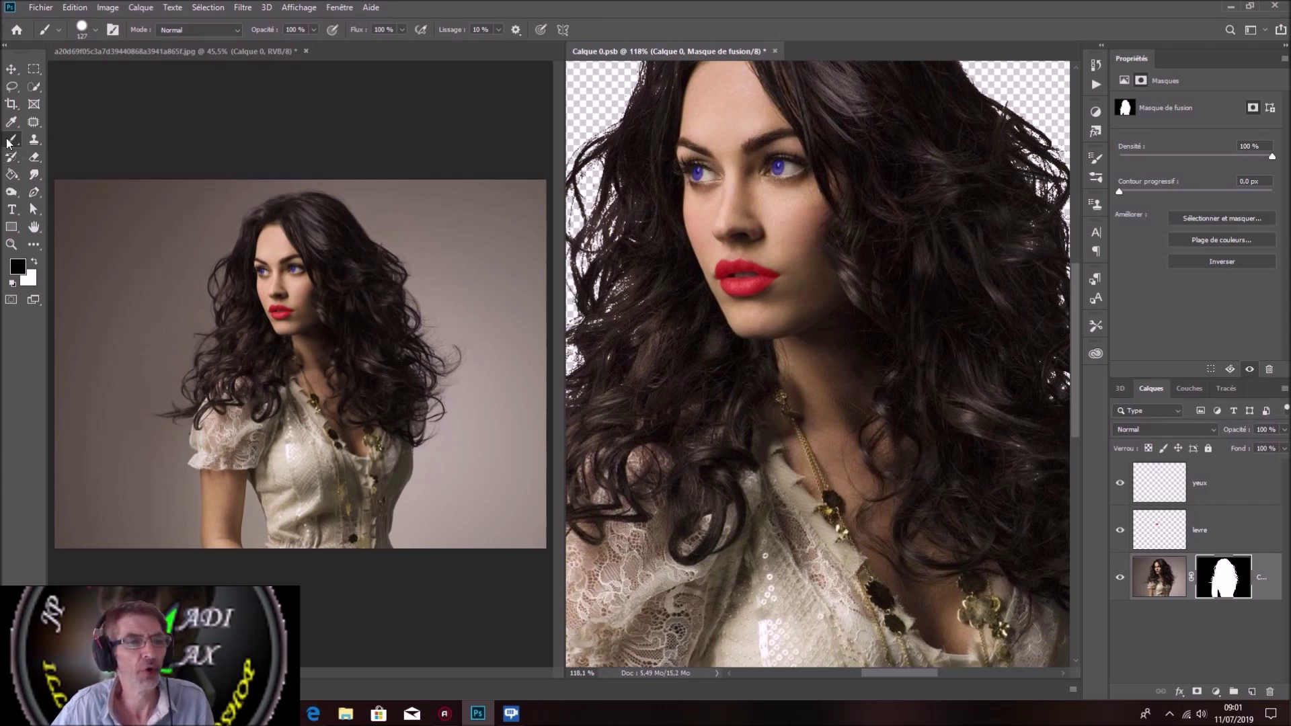
pyautogui.press('x')
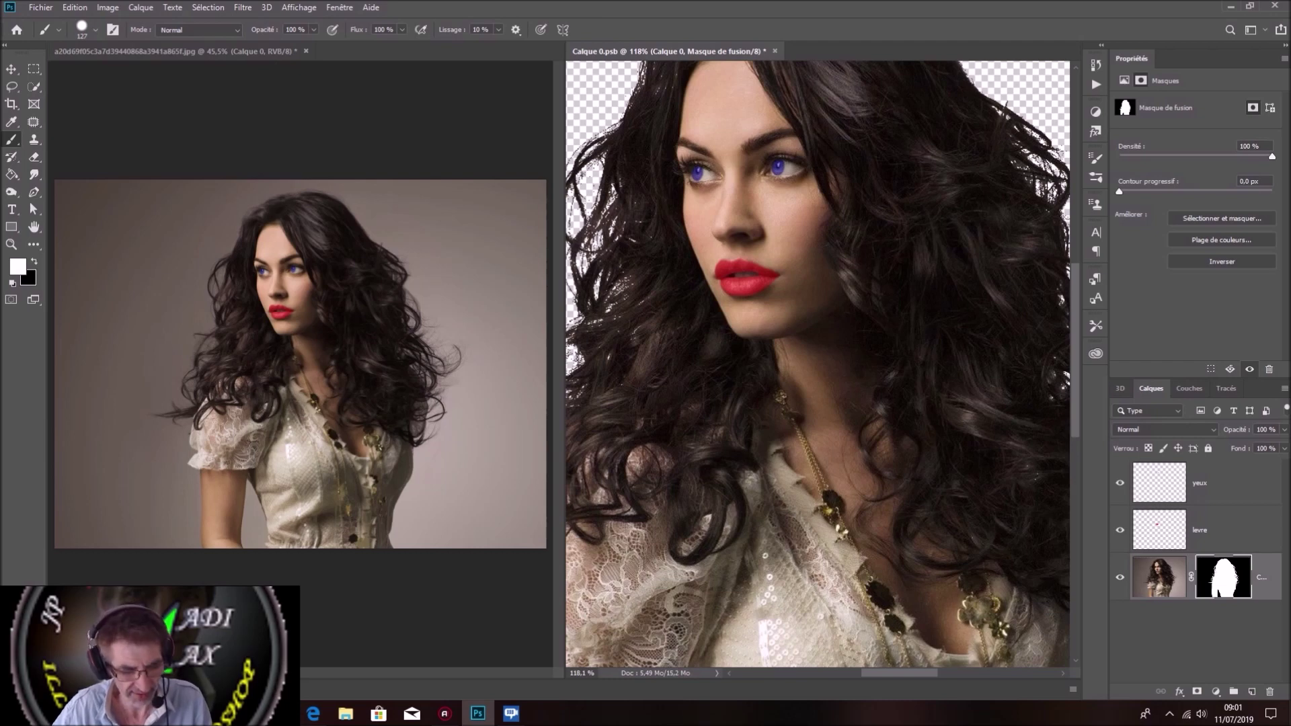
pyautogui.scroll(5, 827, 290)
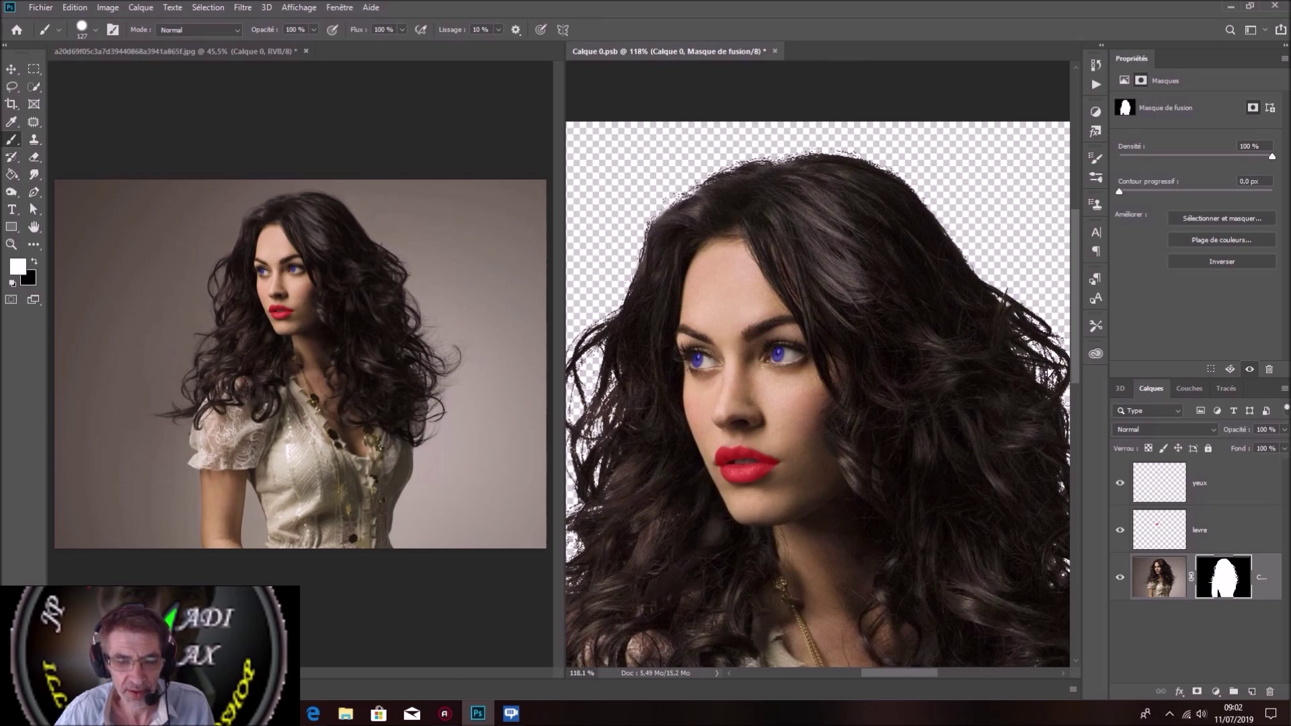
# Set a 14 px black brush, zoomed in to 278% on the sleeve and arm.
pyautogui.moveTo(656, 544); pyautogui.dragTo(729, 401)
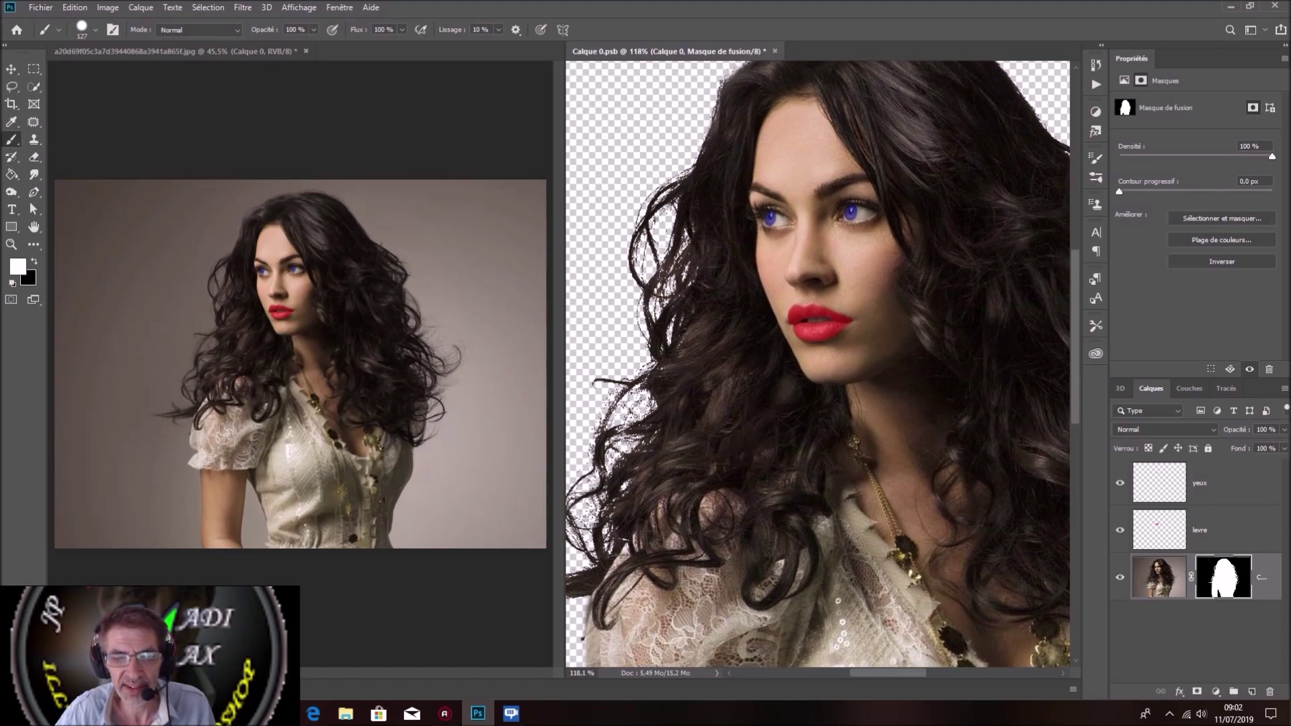
pyautogui.moveTo(756, 531); pyautogui.dragTo(783, 258)
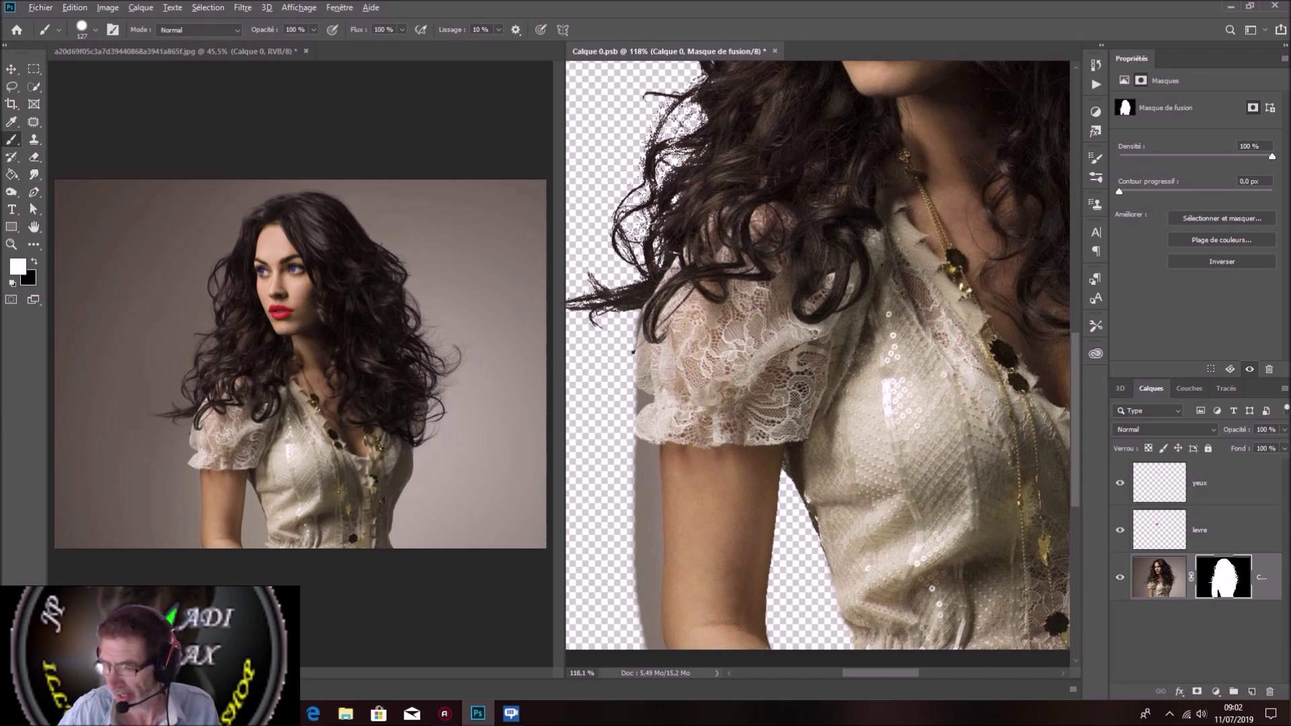
pyautogui.moveTo(687, 424); pyautogui.dragTo(676, 428)
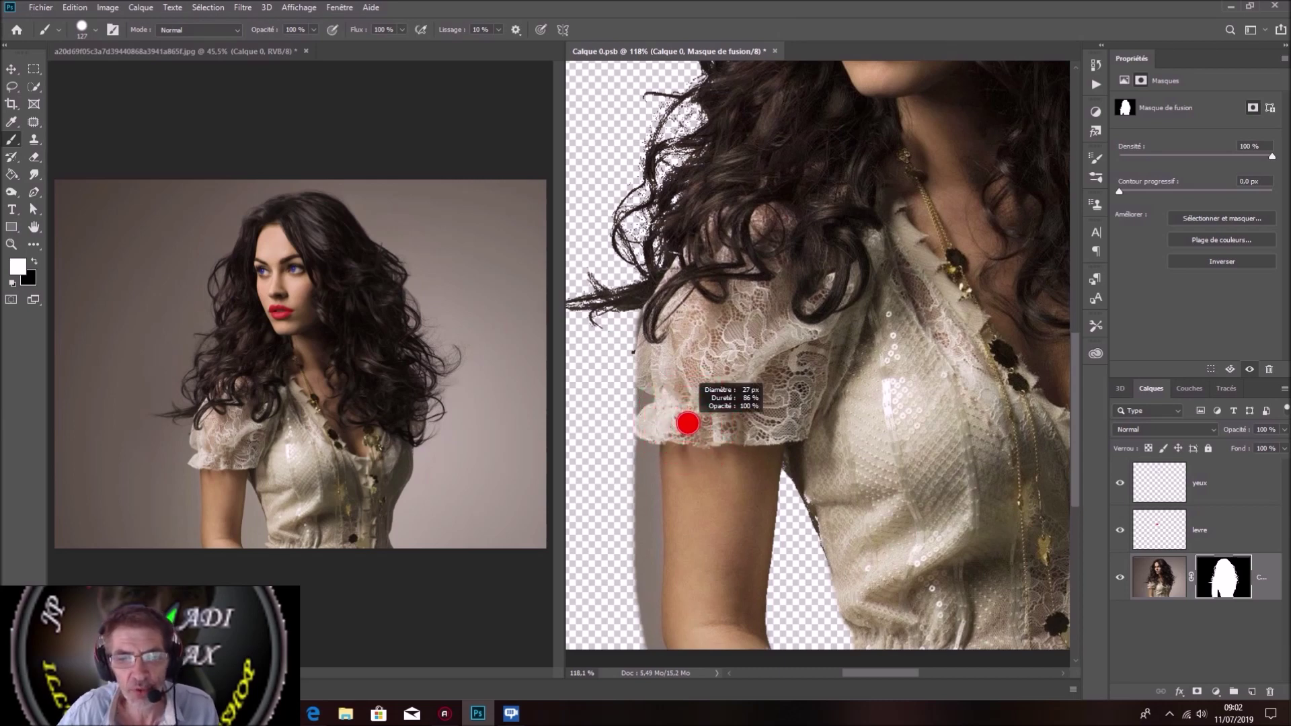
pyautogui.moveTo(675, 429); pyautogui.dragTo(642, 427)
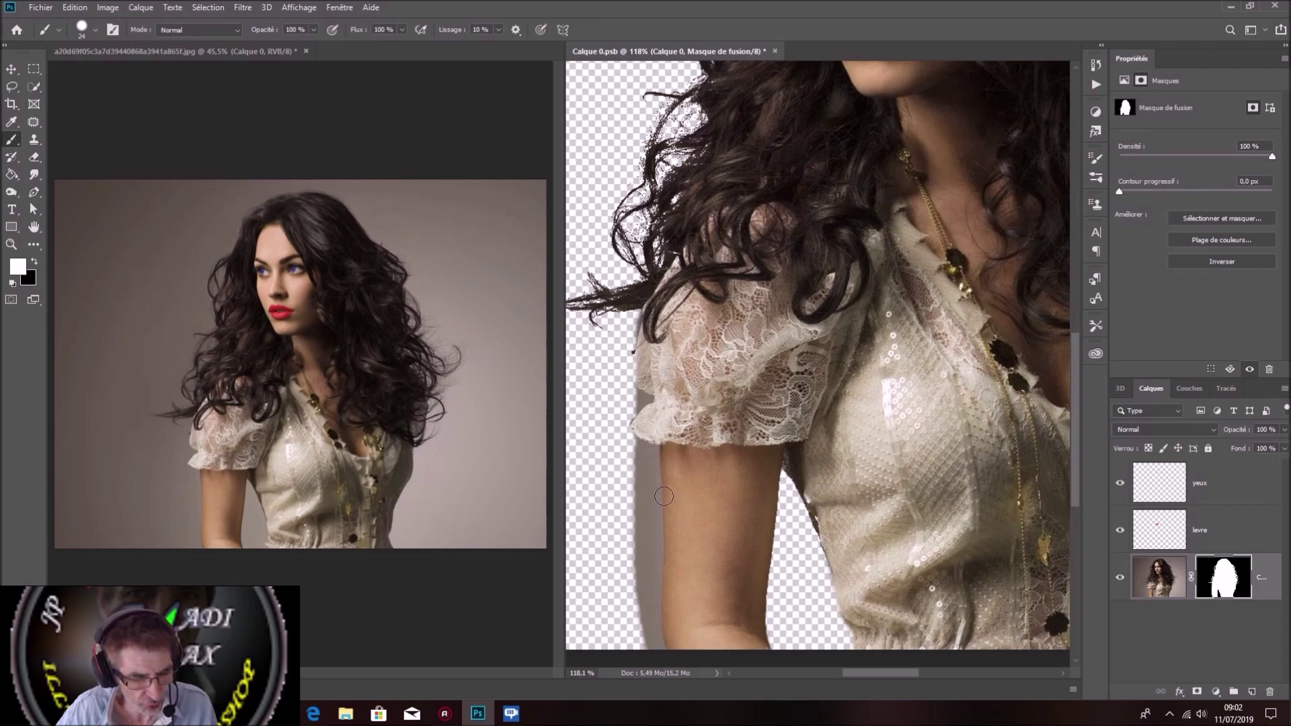
pyautogui.press('x')
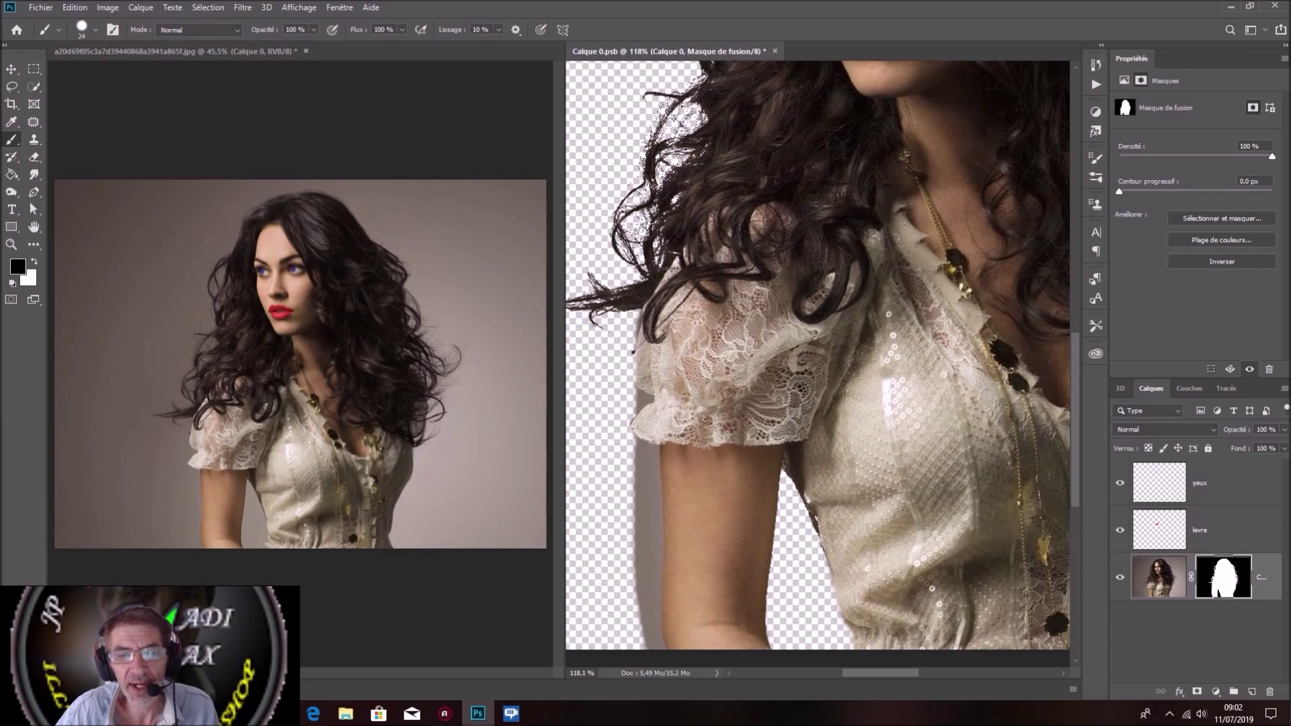
pyautogui.keyDown('alt'); pyautogui.rightClick(635, 400); pyautogui.keyUp('alt')
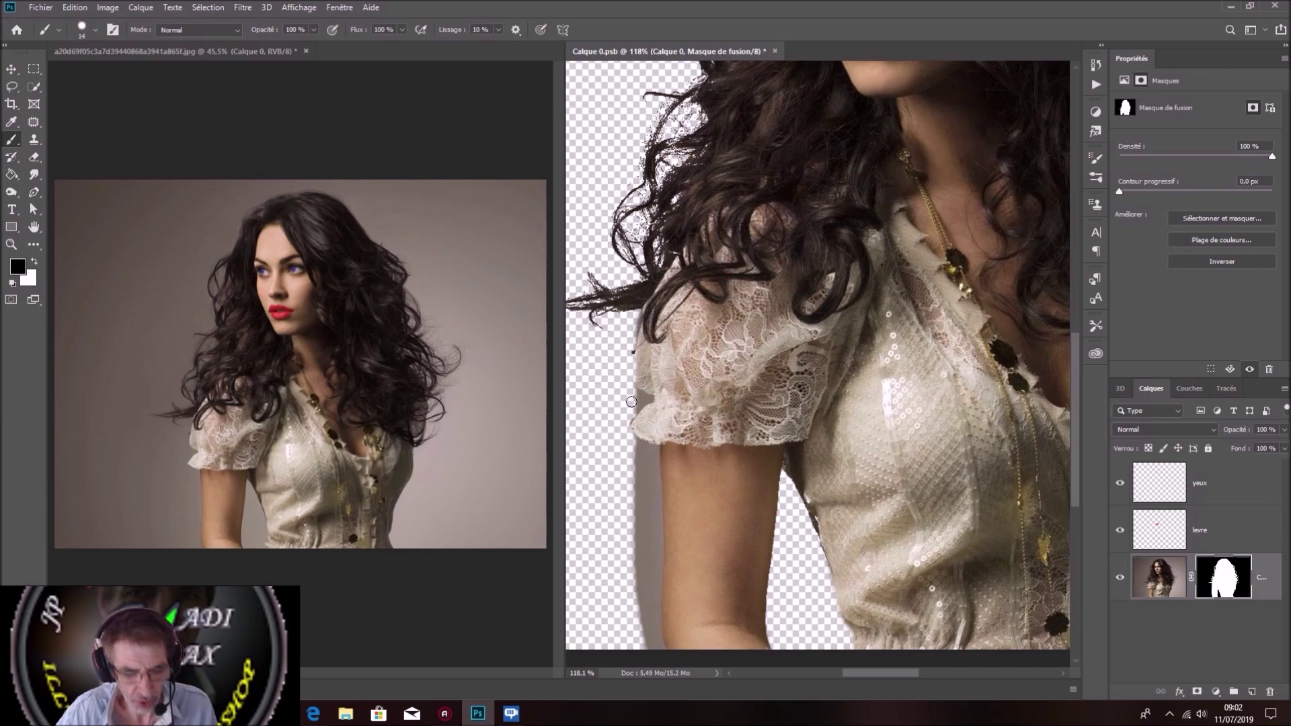
pyautogui.scroll(3, 656, 408)
pyautogui.scroll(2, 657, 408)
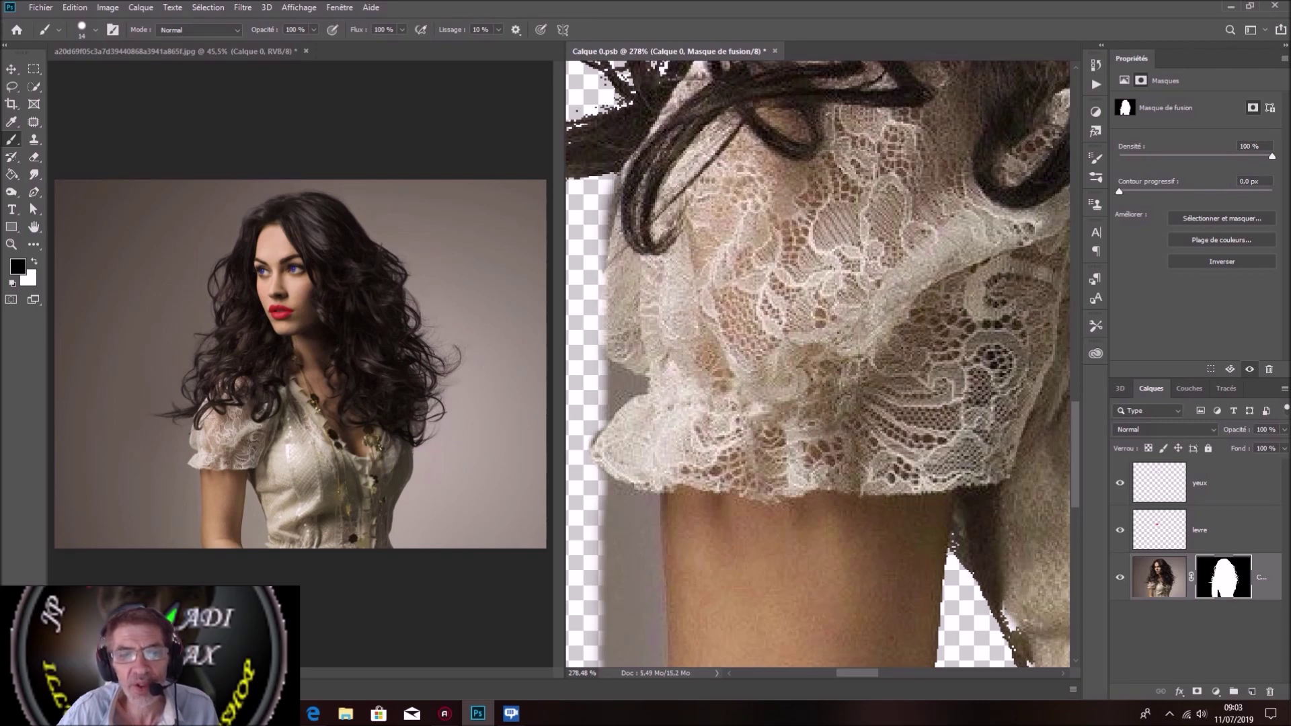
# Paint black on the mask to hide the grey fringe along the sleeve and arm edges.
pyautogui.moveTo(603, 369)
pyautogui.mouseDown()
pyautogui.moveTo(646, 388)
pyautogui.moveTo(604, 413)
pyautogui.mouseUp()
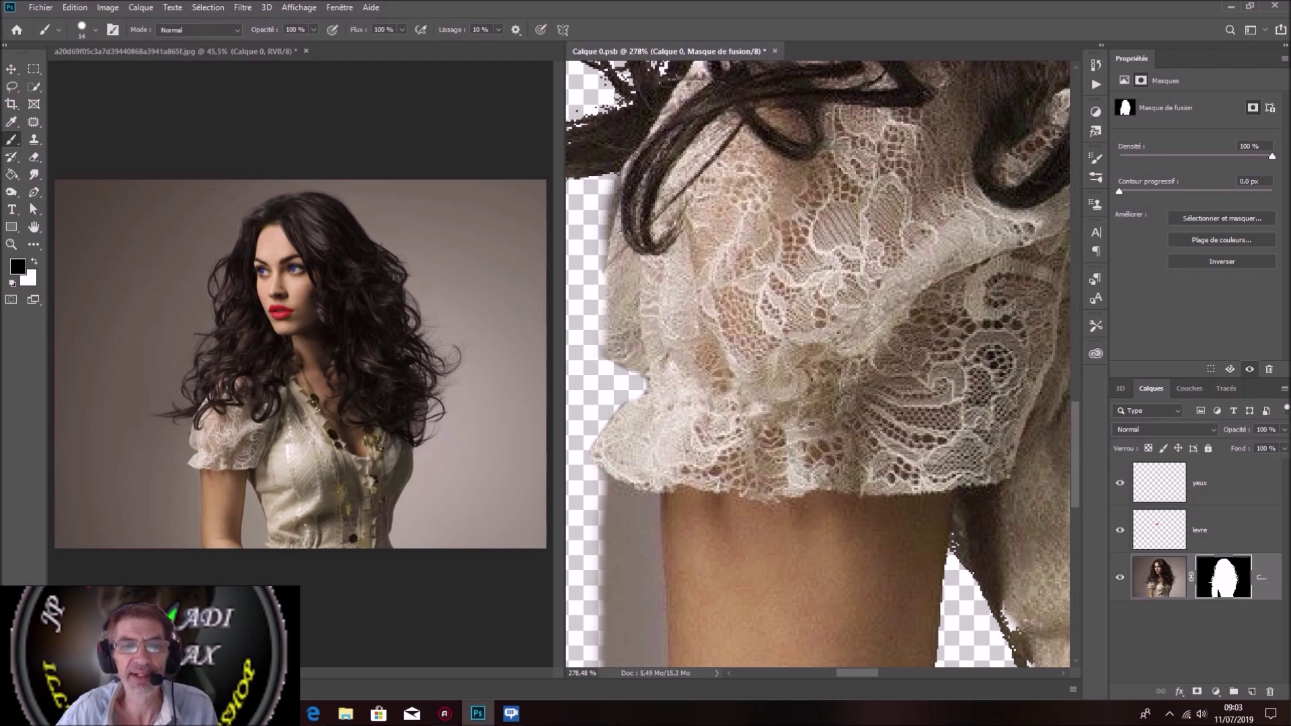
pyautogui.moveTo(609, 188); pyautogui.dragTo(602, 239)
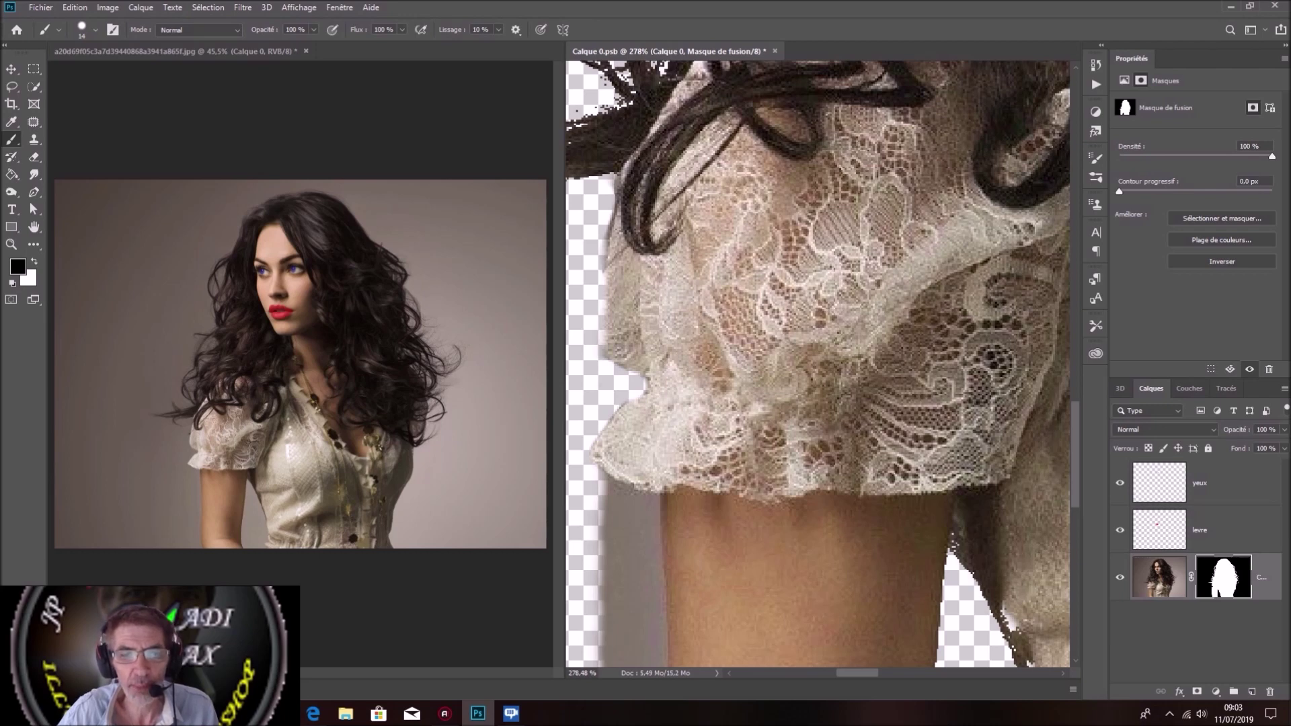
pyautogui.moveTo(601, 476)
pyautogui.mouseDown()
pyautogui.moveTo(645, 506)
pyautogui.moveTo(644, 608)
pyautogui.mouseUp()
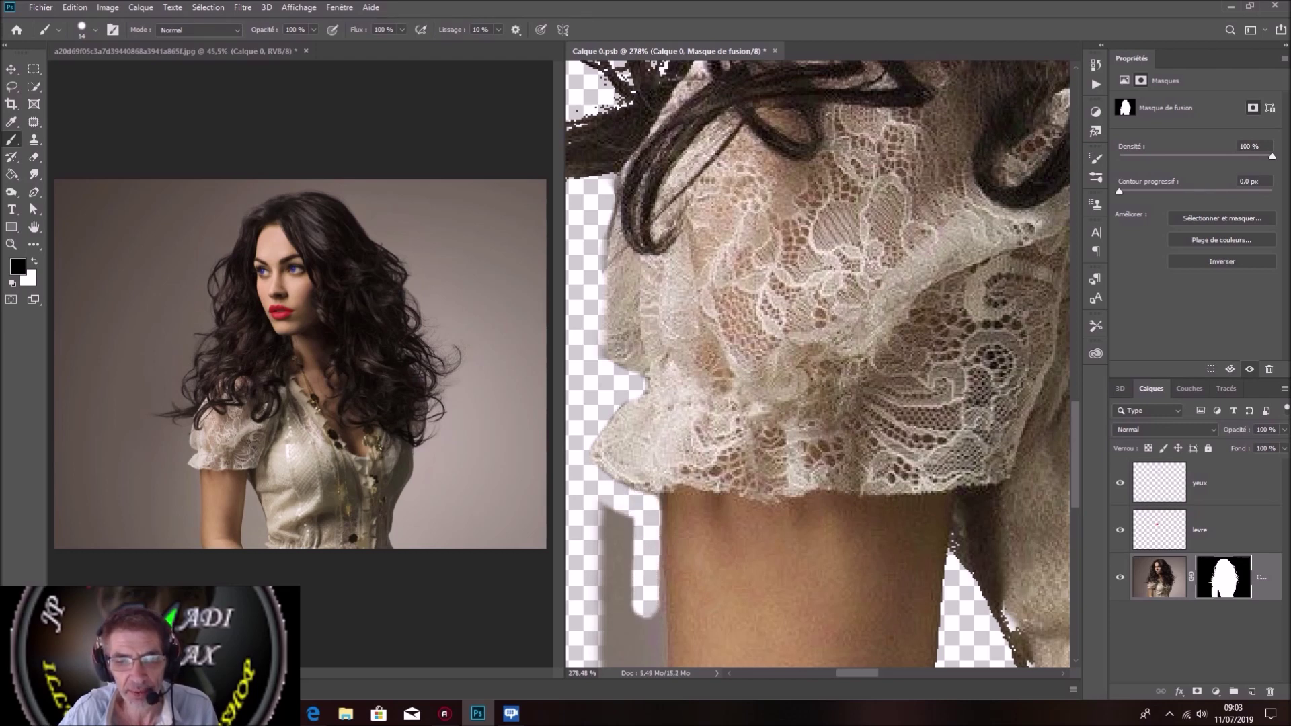
pyautogui.moveTo(647, 582)
pyautogui.mouseDown()
pyautogui.moveTo(654, 538)
pyautogui.moveTo(626, 340)
pyautogui.mouseUp()
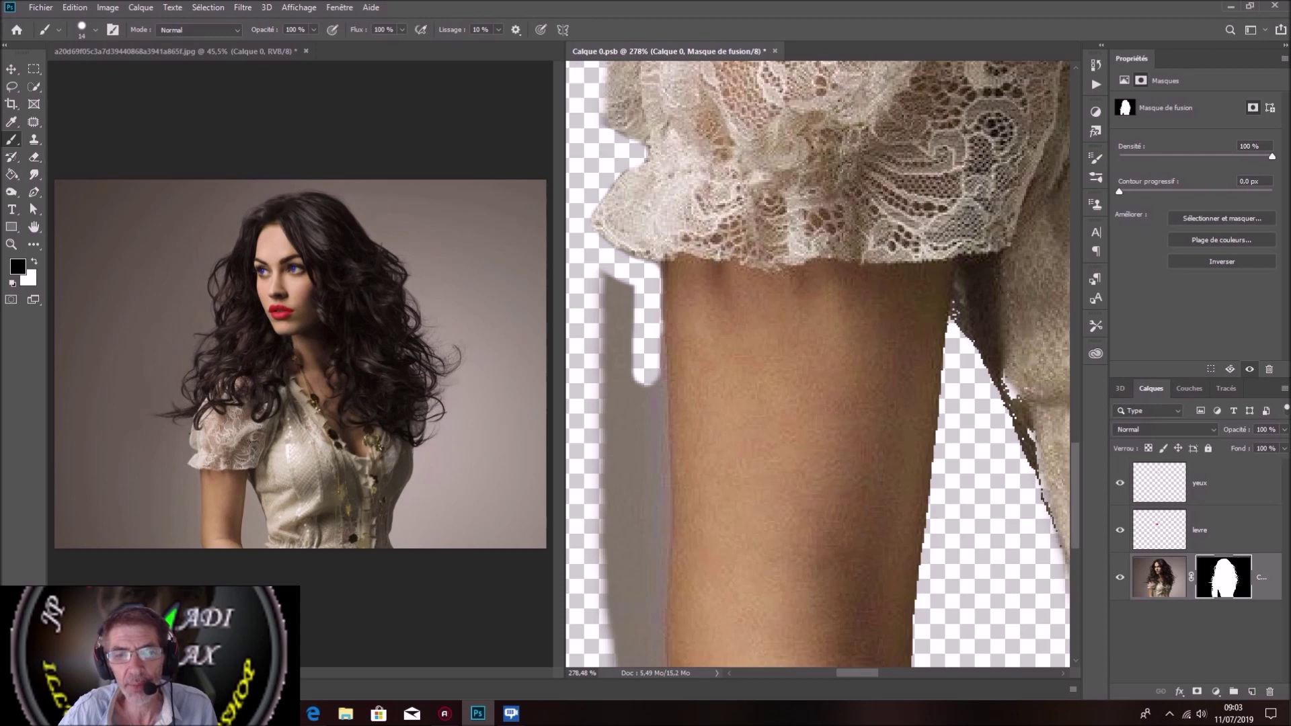
pyautogui.moveTo(647, 369); pyautogui.dragTo(649, 565)
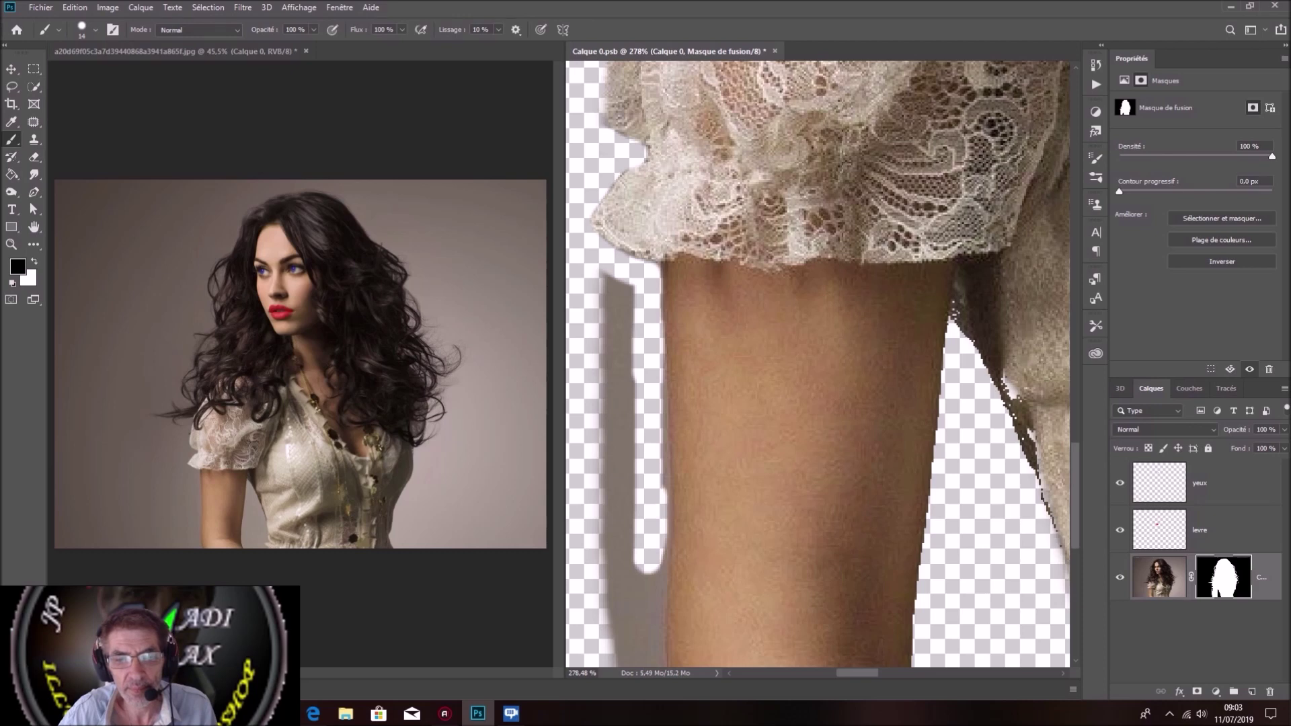
pyautogui.moveTo(664, 461); pyautogui.dragTo(664, 363)
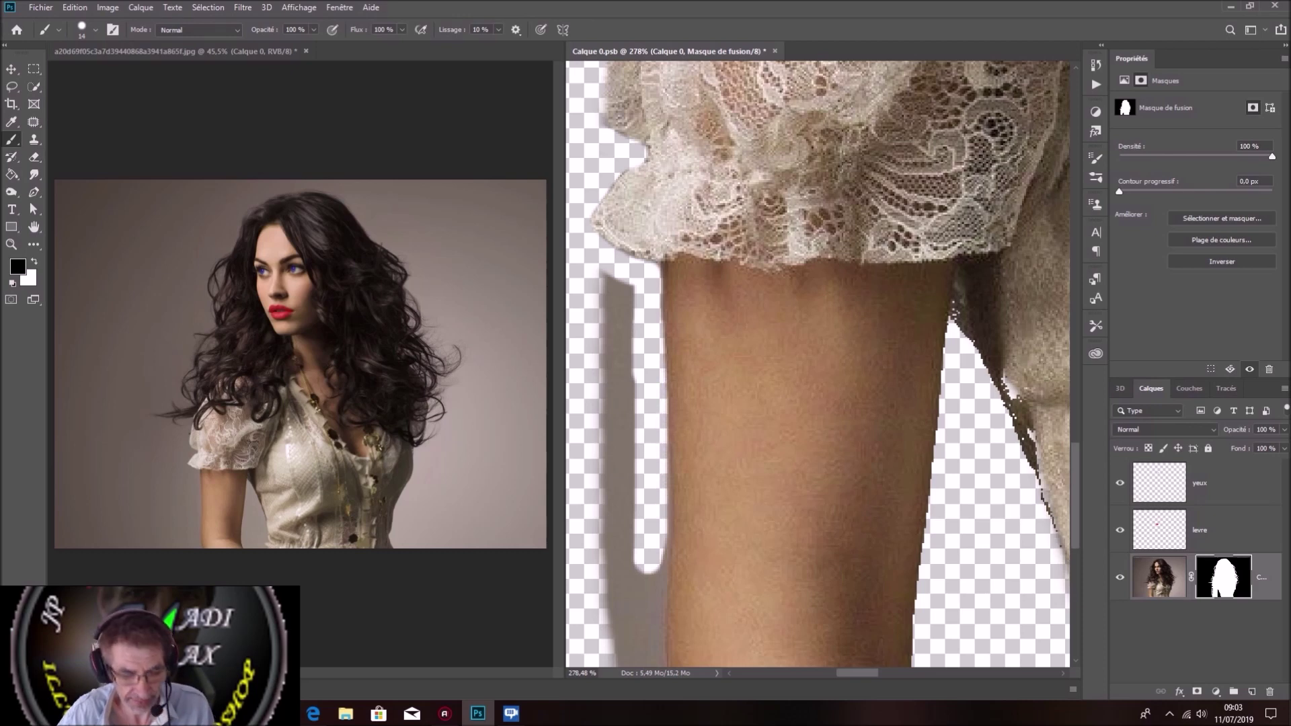
pyautogui.scroll(-1, 817, 363)
pyautogui.scroll(-5, 656, 404)
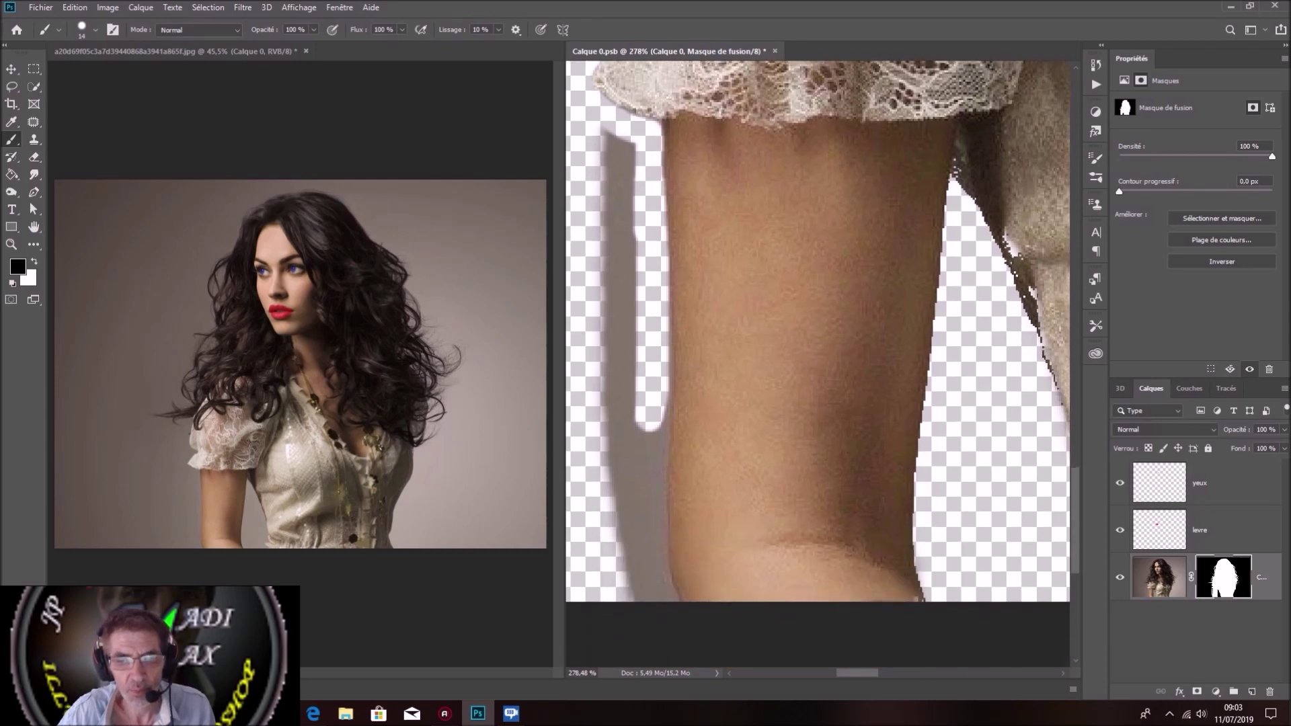
pyautogui.moveTo(656, 404)
pyautogui.mouseDown()
pyautogui.moveTo(651, 463)
pyautogui.moveTo(635, 460)
pyautogui.mouseUp()
pyautogui.moveTo(644, 465)
pyautogui.mouseDown()
pyautogui.moveTo(656, 592)
pyautogui.moveTo(671, 598)
pyautogui.moveTo(628, 565)
pyautogui.moveTo(624, 165)
pyautogui.moveTo(611, 135)
pyautogui.moveTo(613, 558)
pyautogui.mouseUp()
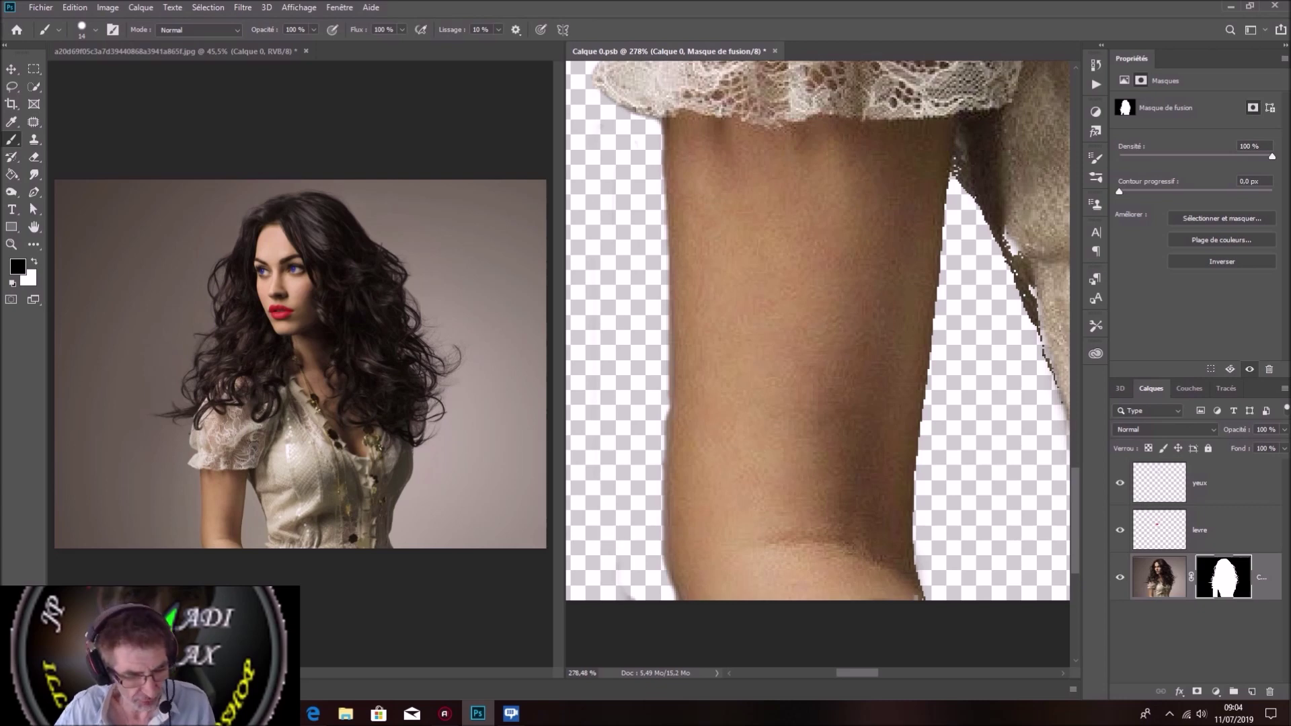
# Paint white on the mask to restore the dress fabric along its edge.
pyautogui.press('x')
pyautogui.moveTo(1012, 229); pyautogui.dragTo(1043, 308)
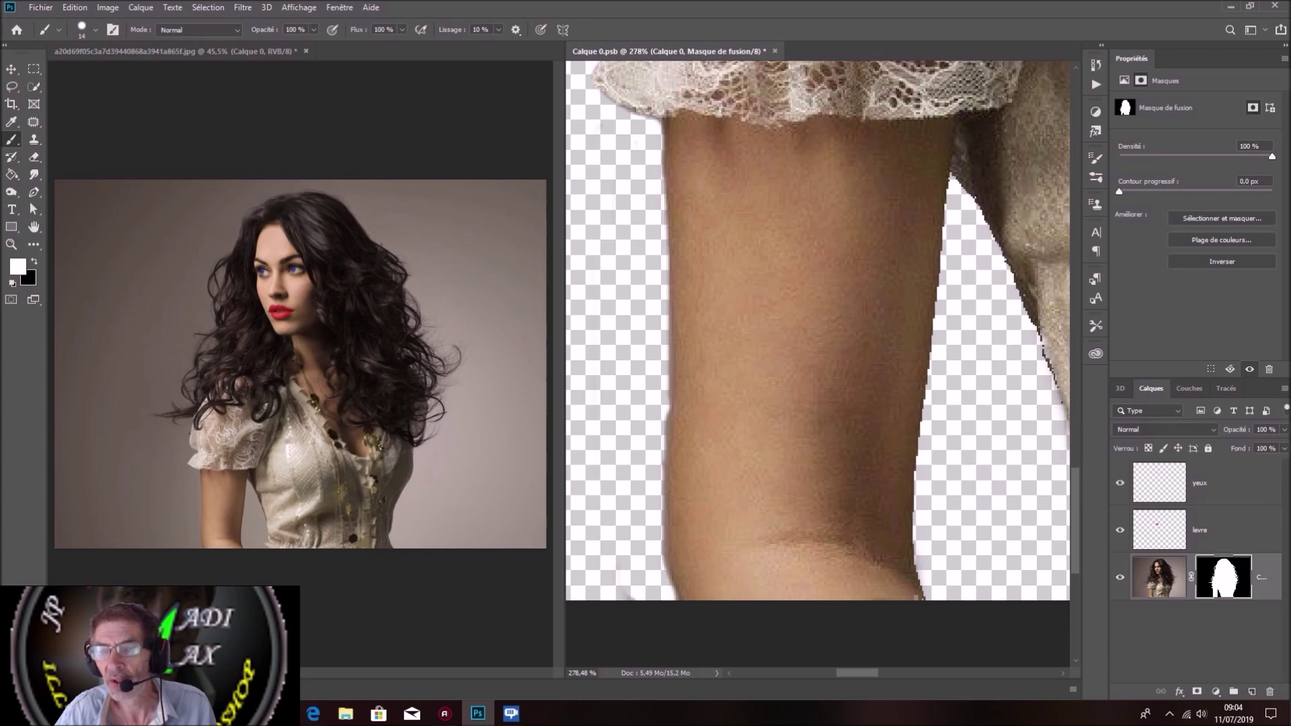
pyautogui.moveTo(1055, 343); pyautogui.dragTo(850, 272)
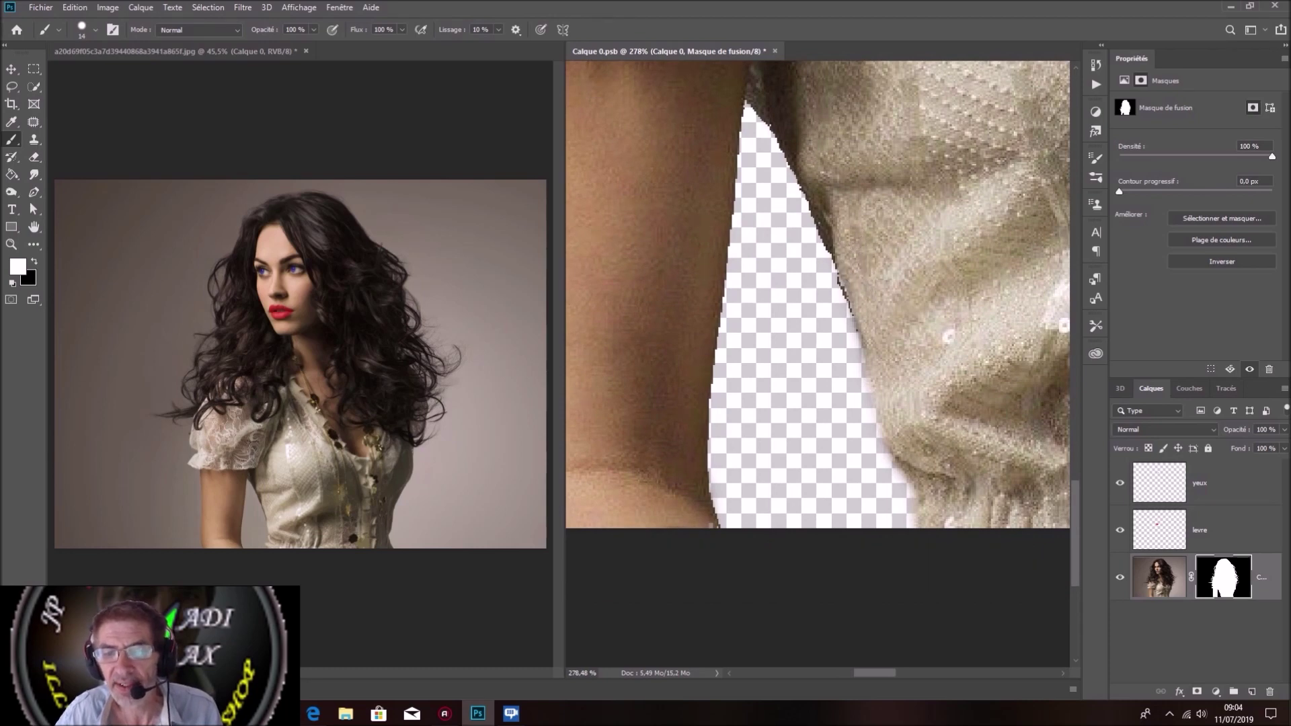
# Paint black on the mask over the leftover white strip beside the blouse.
pyautogui.moveTo(924, 349); pyautogui.dragTo(818, 225)
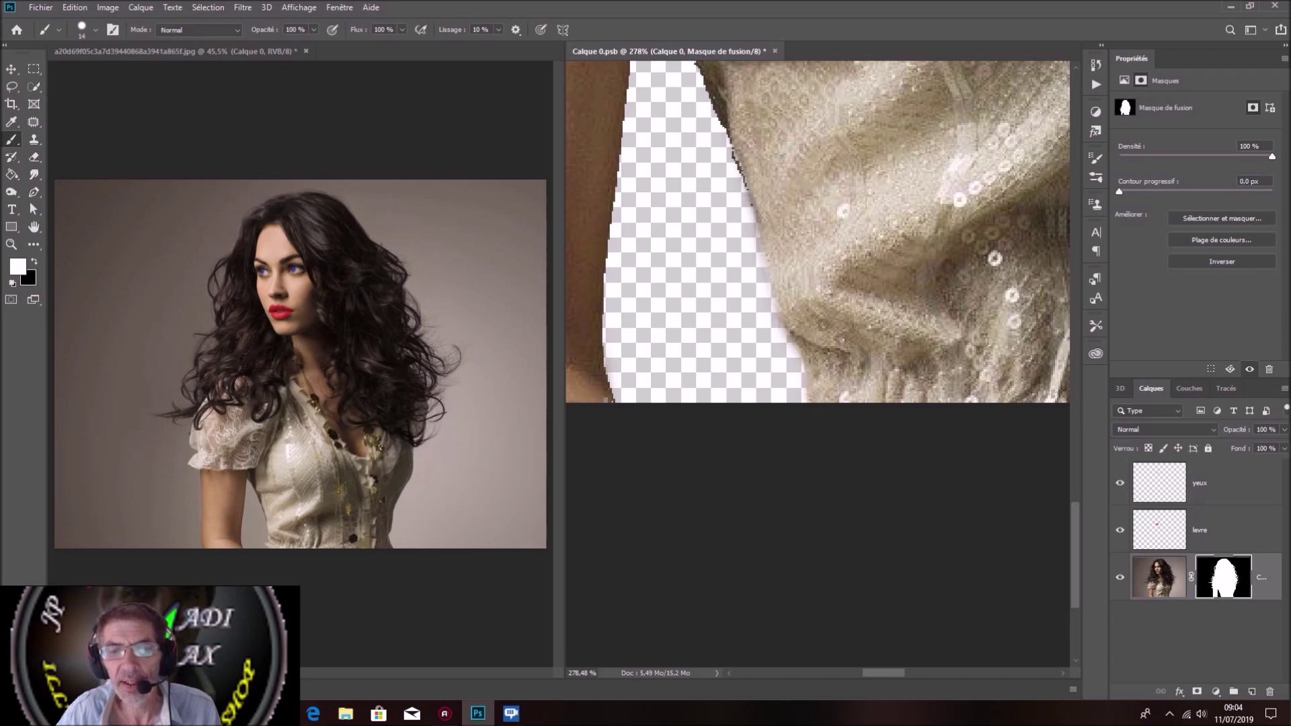
pyautogui.moveTo(901, 258); pyautogui.dragTo(629, 281)
pyautogui.moveTo(941, 269); pyautogui.dragTo(639, 369)
pyautogui.moveTo(705, 464); pyautogui.dragTo(656, 407)
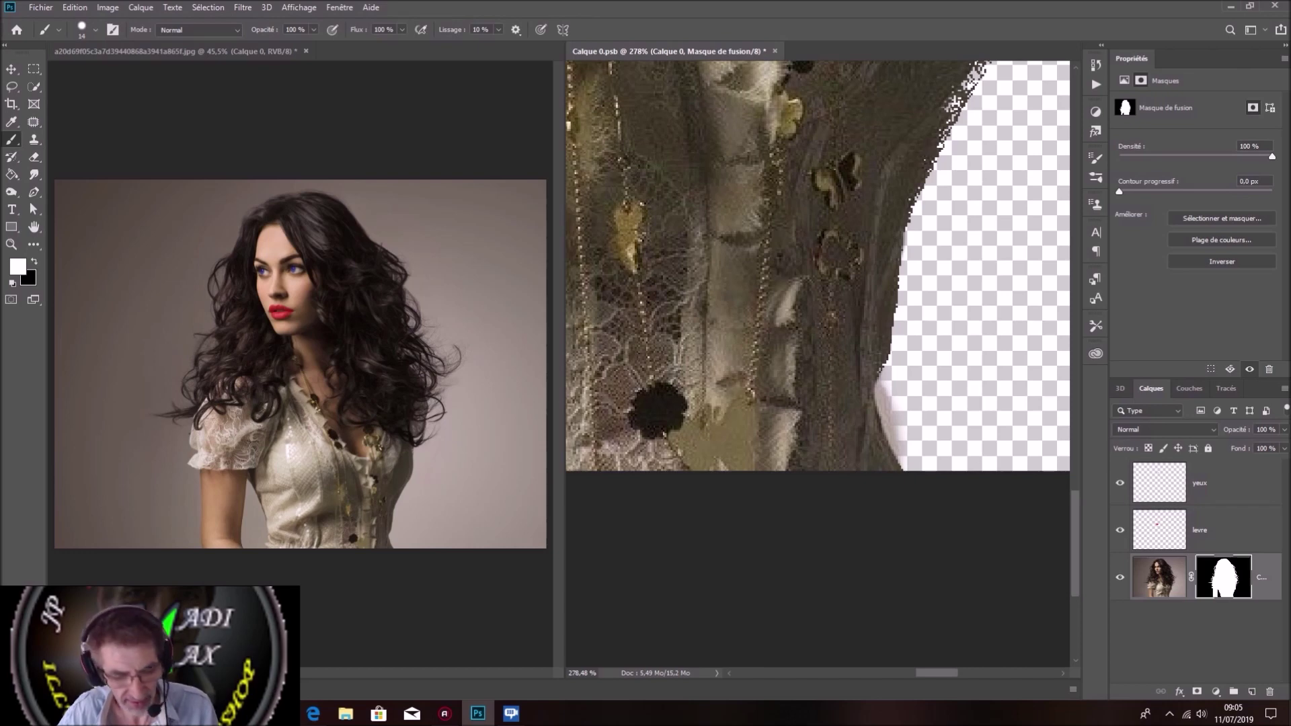
pyautogui.press('x')
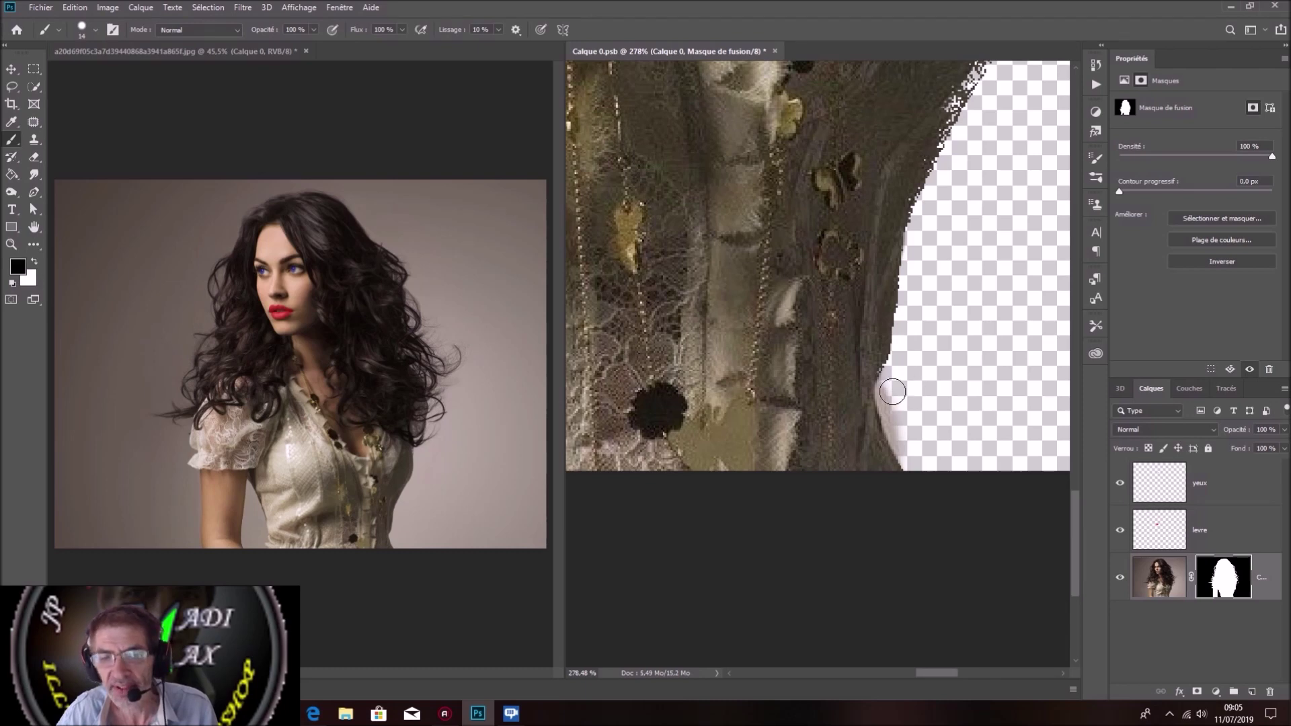
pyautogui.moveTo(887, 383); pyautogui.dragTo(893, 434)
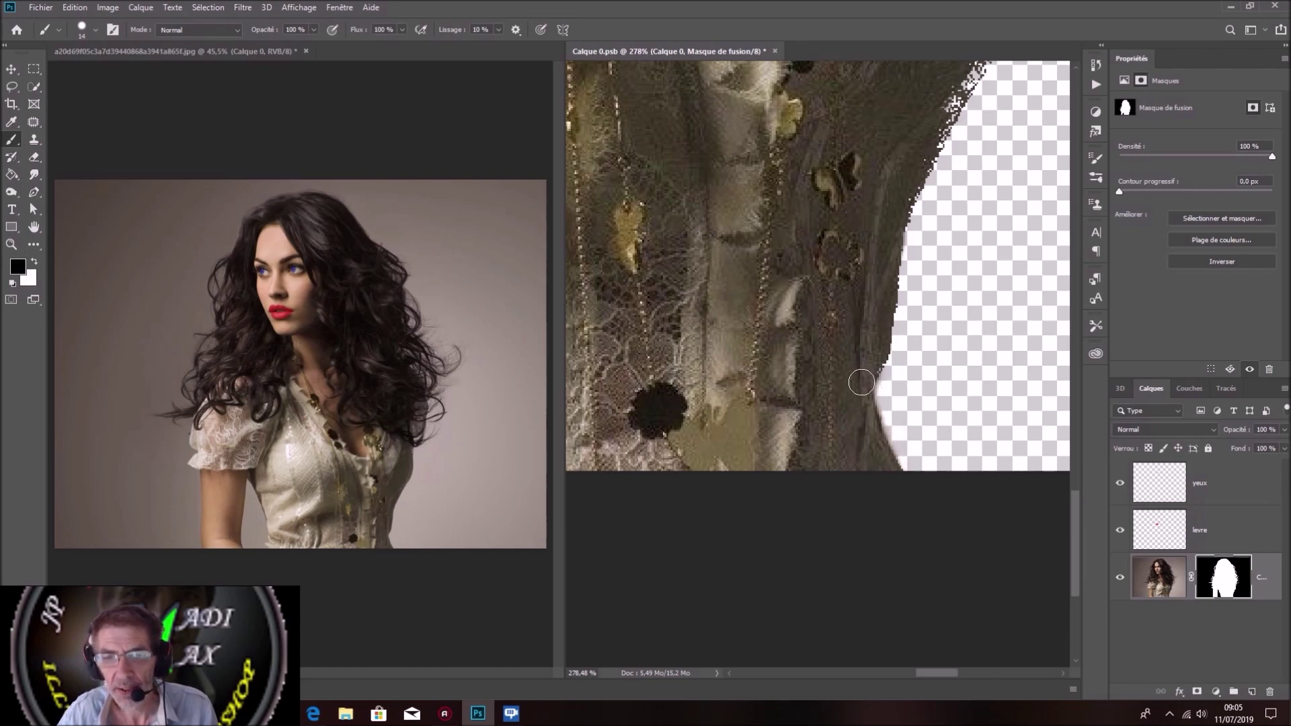
pyautogui.scroll(2, 852, 196)
pyautogui.scroll(5, 852, 197)
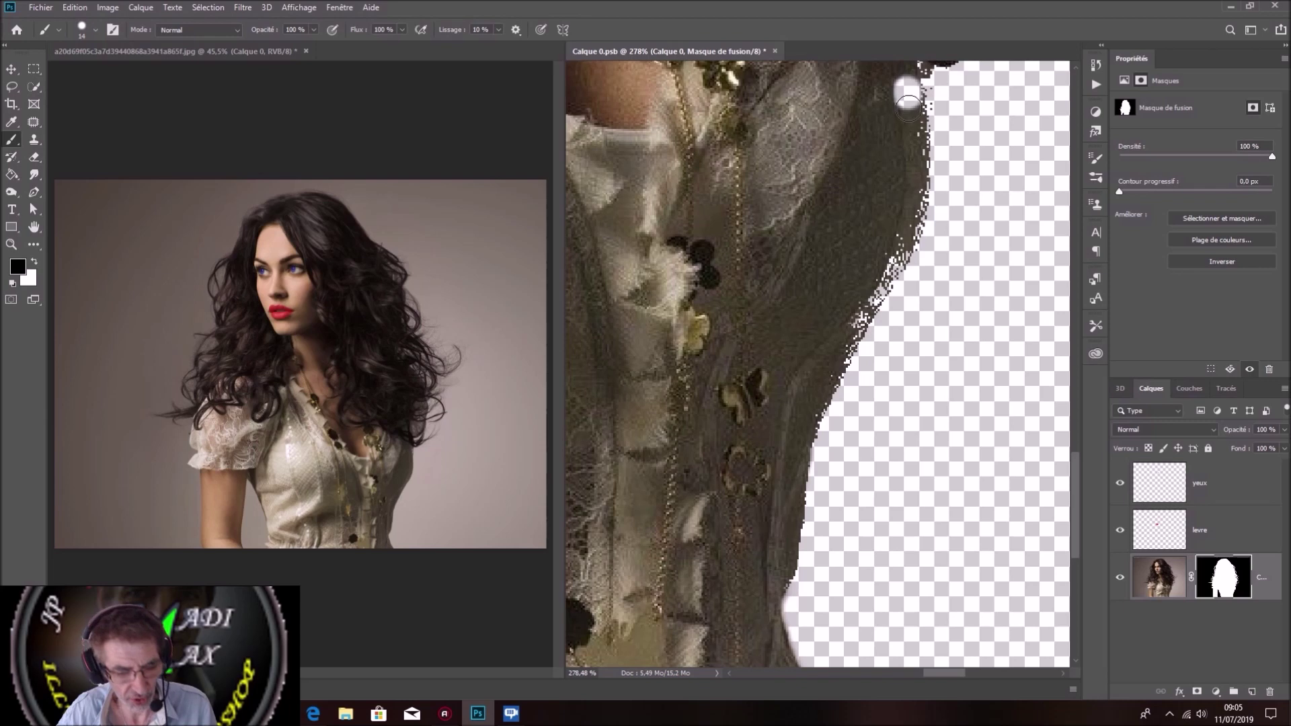
# Paint white to restore the blouse outline from the shoulder top down, moving up toward the head.
pyautogui.press('x')
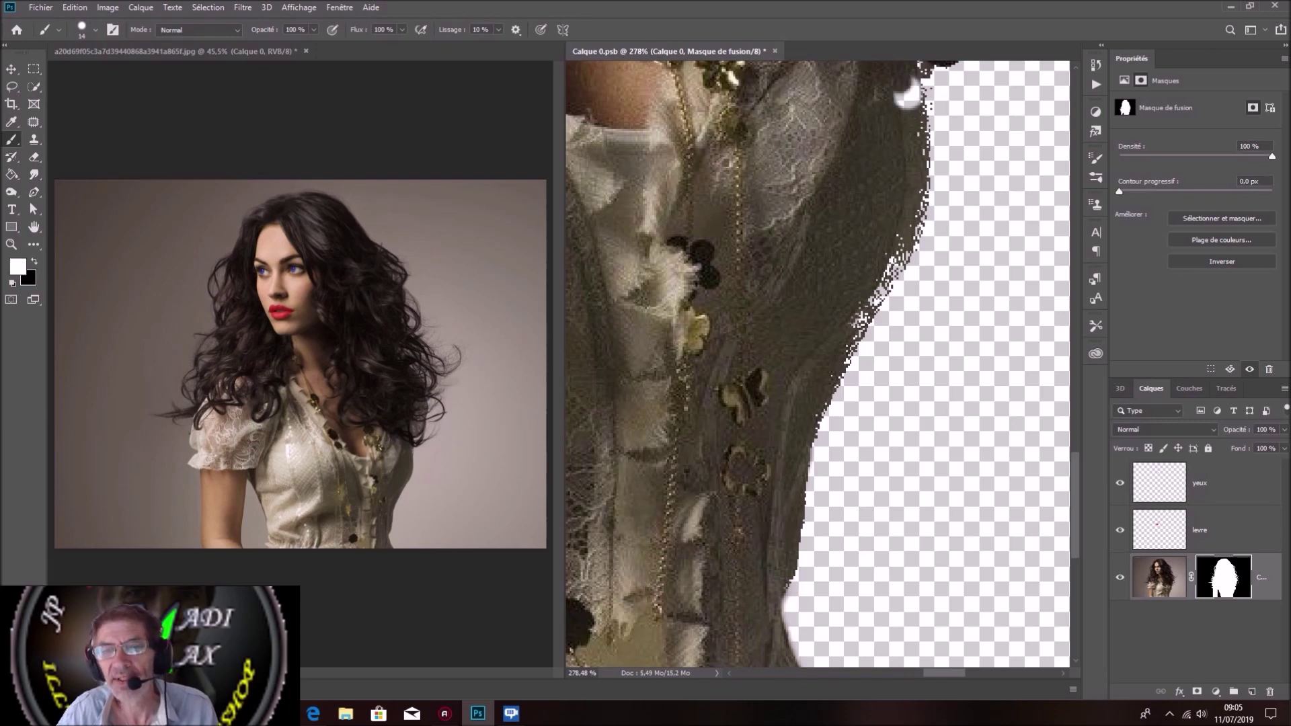
pyautogui.moveTo(916, 79); pyautogui.dragTo(916, 104)
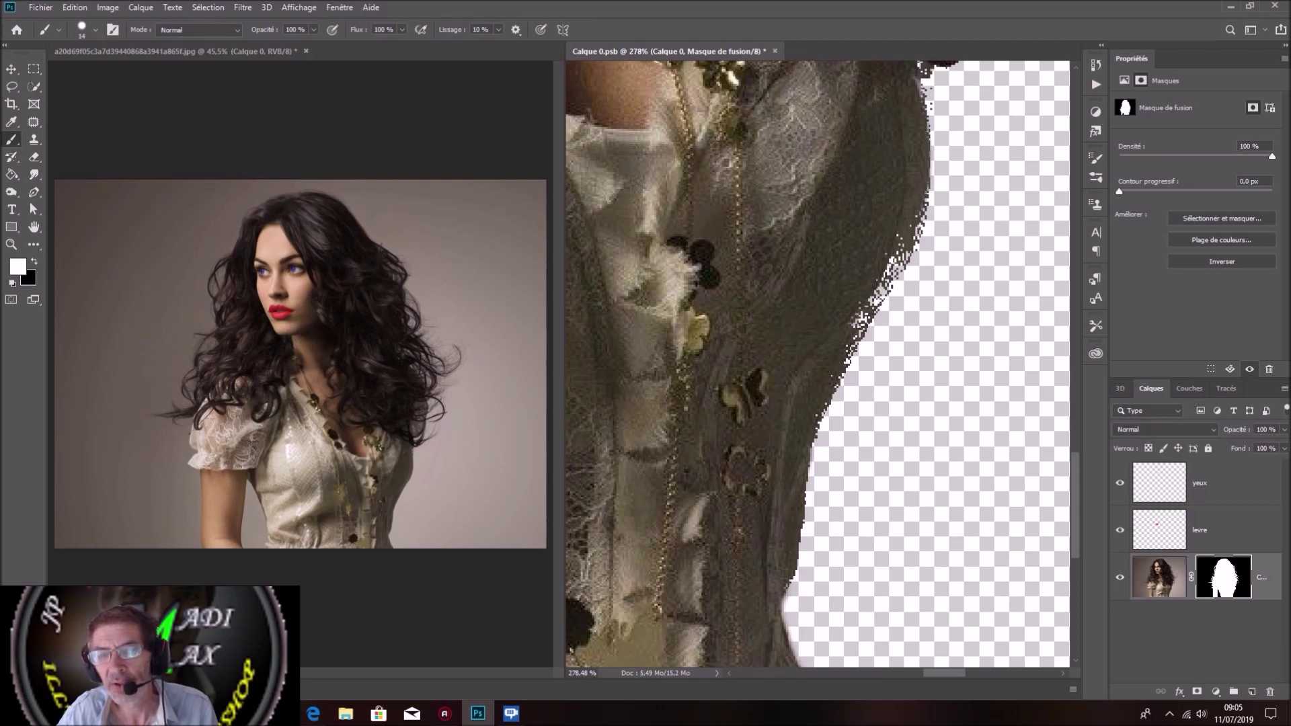
pyautogui.moveTo(901, 245); pyautogui.dragTo(853, 324)
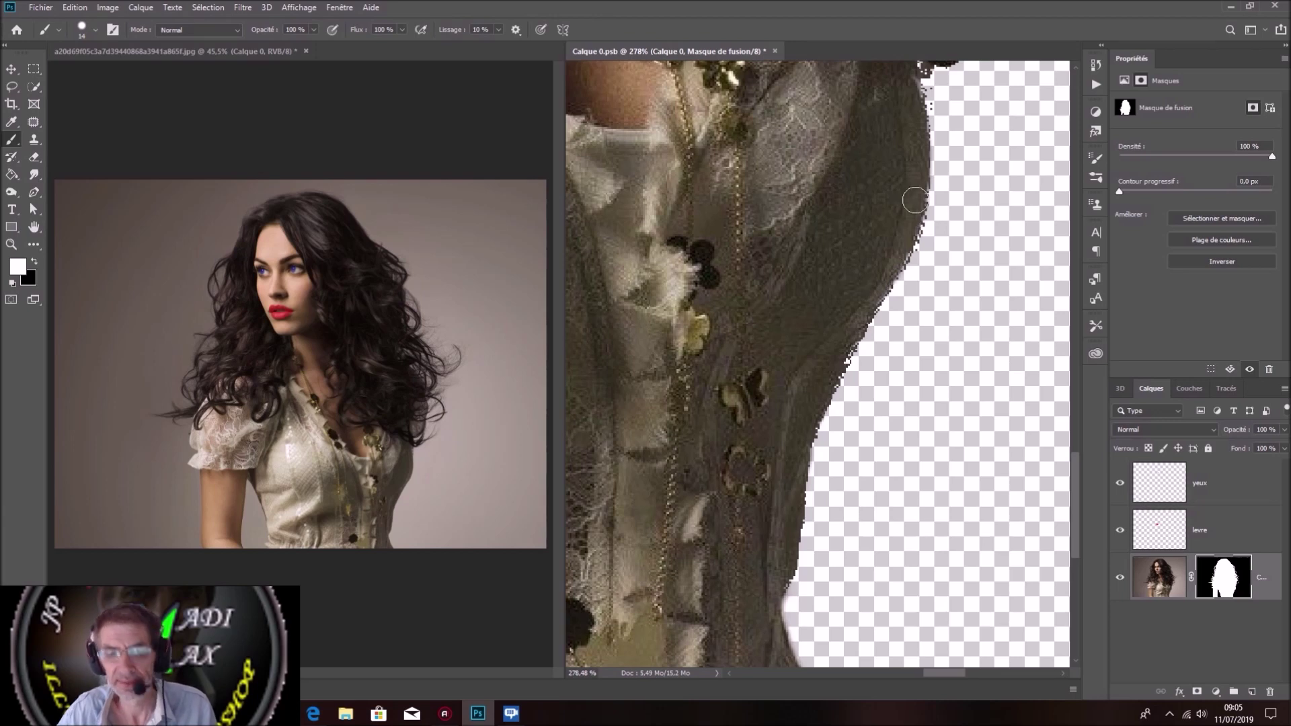
pyautogui.moveTo(928, 173)
pyautogui.mouseDown()
pyautogui.moveTo(915, 406)
pyautogui.moveTo(876, 537)
pyautogui.mouseUp()
pyautogui.moveTo(874, 336); pyautogui.dragTo(790, 550)
pyautogui.moveTo(807, 323); pyautogui.dragTo(840, 457)
pyautogui.moveTo(724, 383); pyautogui.dragTo(739, 437)
pyautogui.moveTo(774, 202); pyautogui.dragTo(787, 255)
pyautogui.moveTo(787, 135); pyautogui.dragTo(793, 175)
pyautogui.moveTo(801, 80)
pyautogui.mouseDown()
pyautogui.moveTo(827, 189)
pyautogui.moveTo(821, 168)
pyautogui.mouseUp()
# Paint white on the mask to restore hair strands along the top of the head.
pyautogui.moveTo(807, 228); pyautogui.dragTo(818, 281)
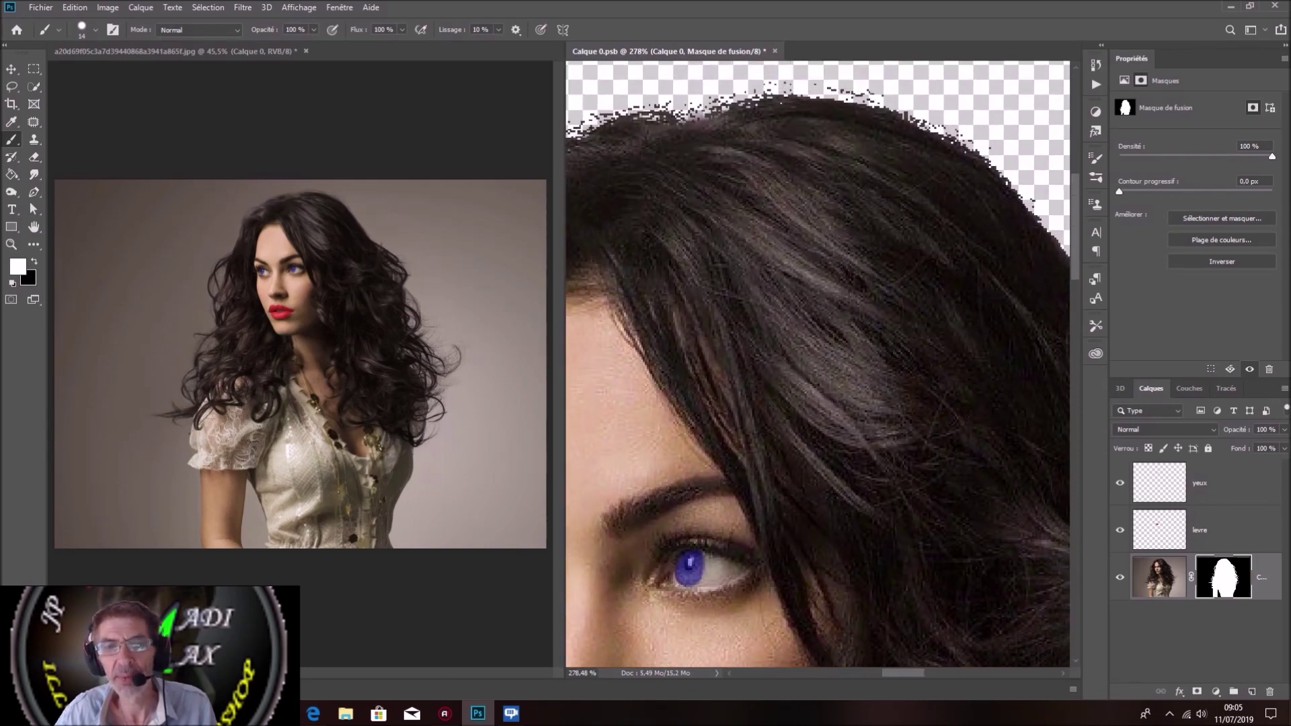
pyautogui.moveTo(780, 111)
pyautogui.mouseDown()
pyautogui.moveTo(615, 115)
pyautogui.moveTo(584, 131)
pyautogui.mouseUp()
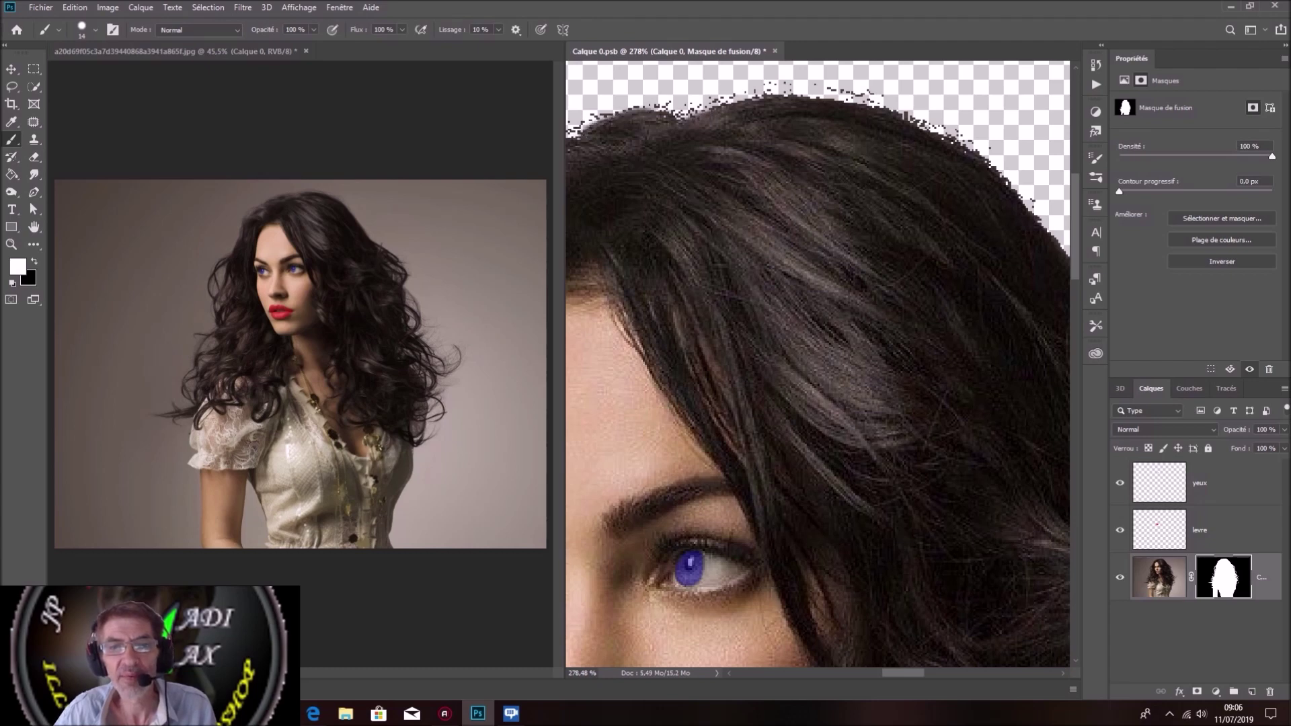
pyautogui.moveTo(638, 187); pyautogui.dragTo(763, 211)
pyautogui.moveTo(717, 165)
pyautogui.mouseDown()
pyautogui.moveTo(601, 225)
pyautogui.moveTo(795, 201)
pyautogui.moveTo(716, 215)
pyautogui.moveTo(672, 252)
pyautogui.mouseUp()
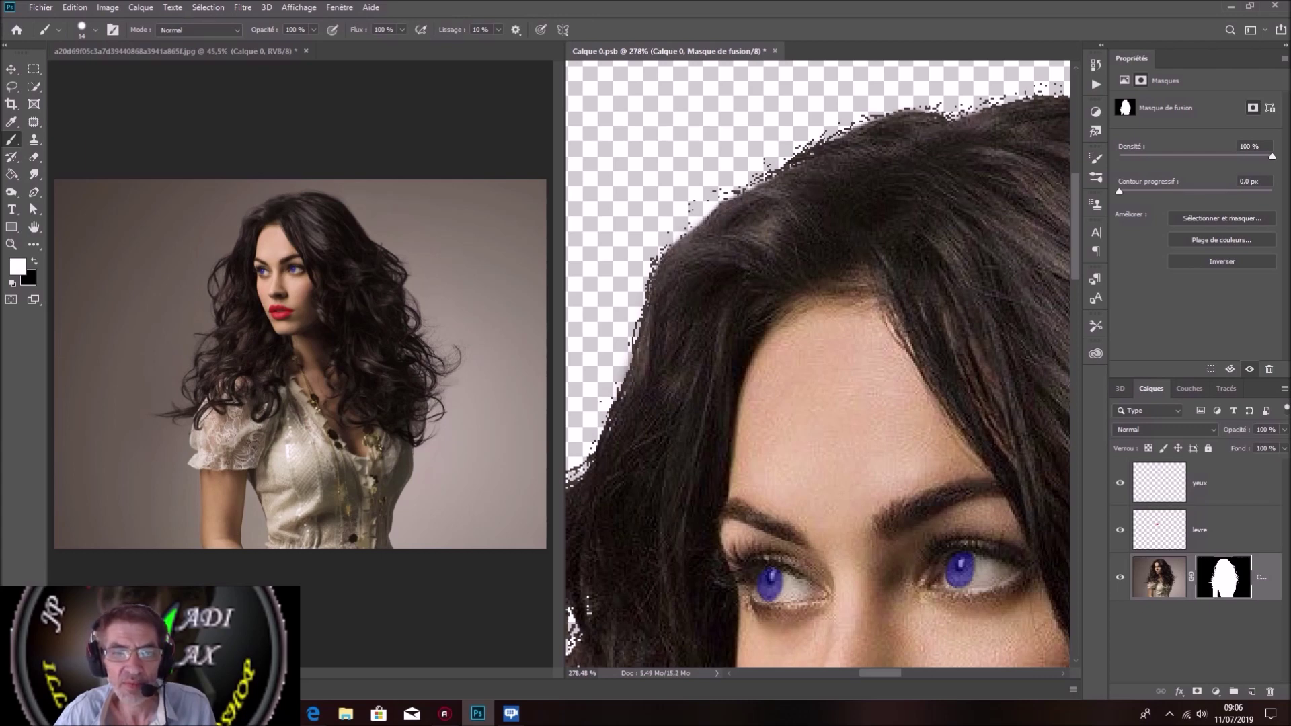
# Review the hair edges, zoom out on the full cut-out, and switch to the portrait document.
pyautogui.moveTo(651, 403)
pyautogui.mouseDown()
pyautogui.moveTo(792, 217)
pyautogui.moveTo(763, 80)
pyautogui.mouseUp()
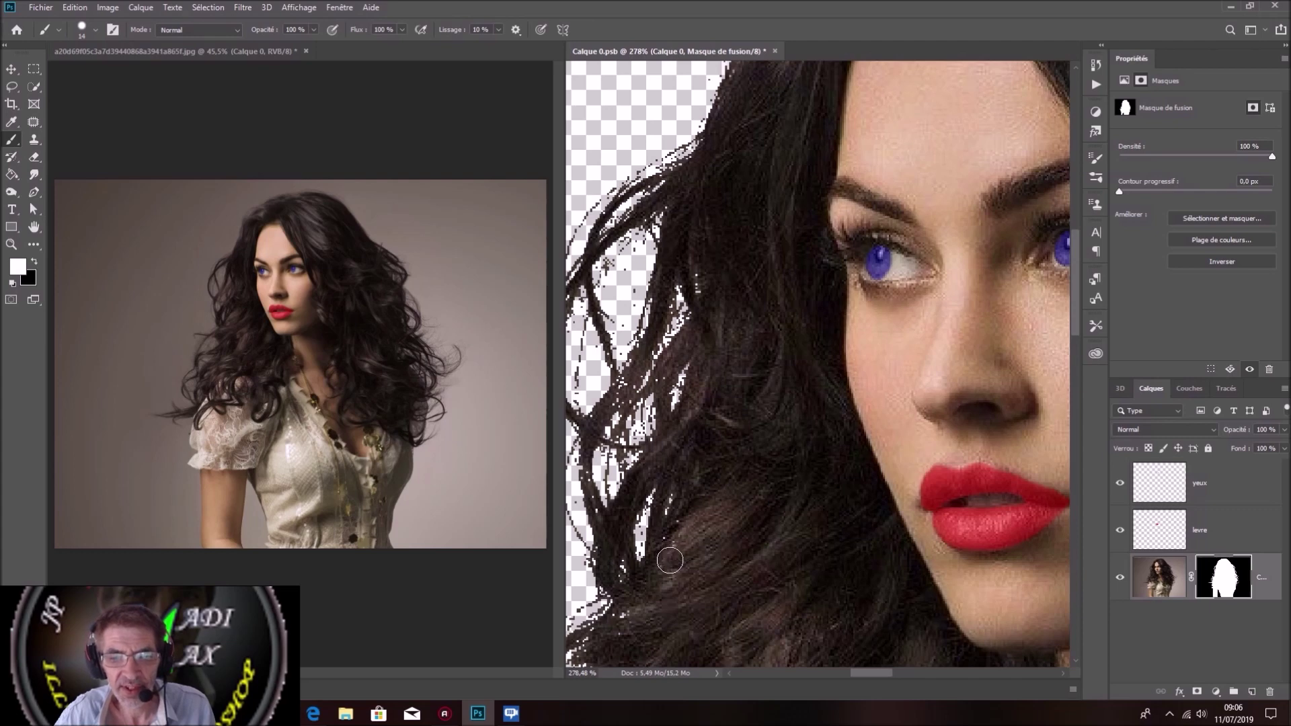
pyautogui.moveTo(712, 525); pyautogui.dragTo(753, 289)
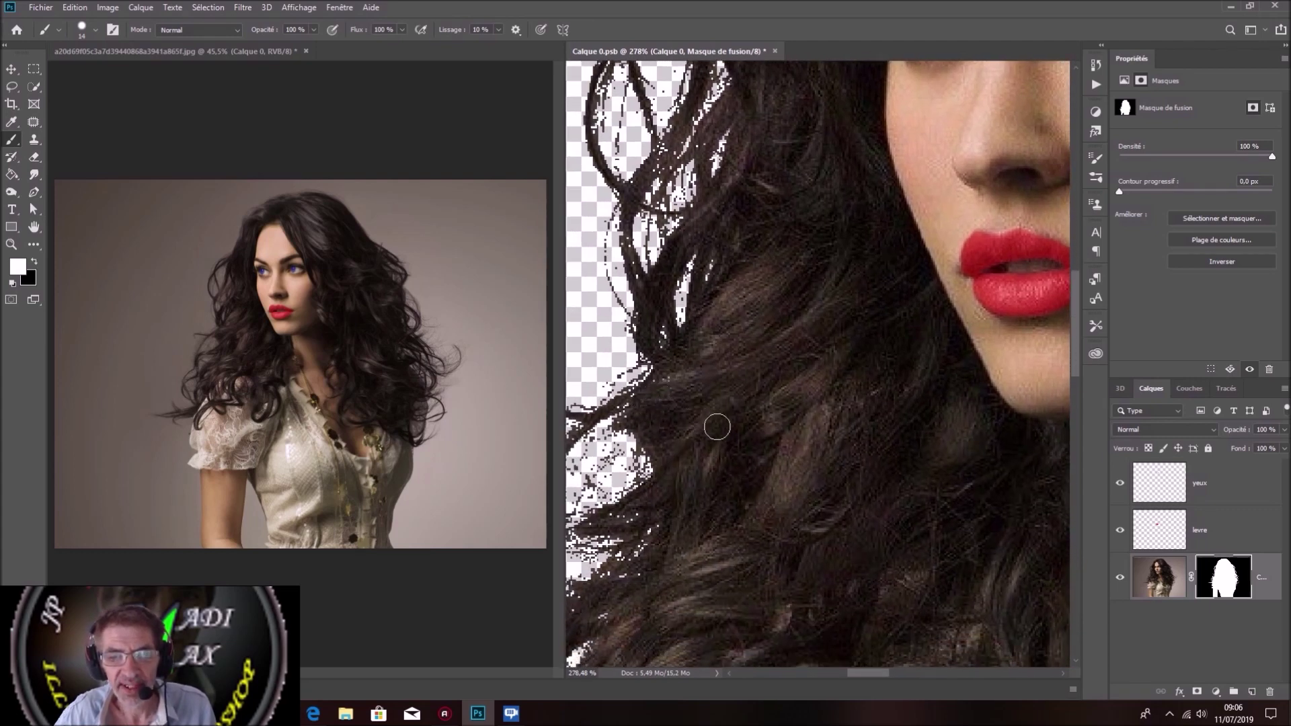
pyautogui.moveTo(824, 470); pyautogui.dragTo(931, 296)
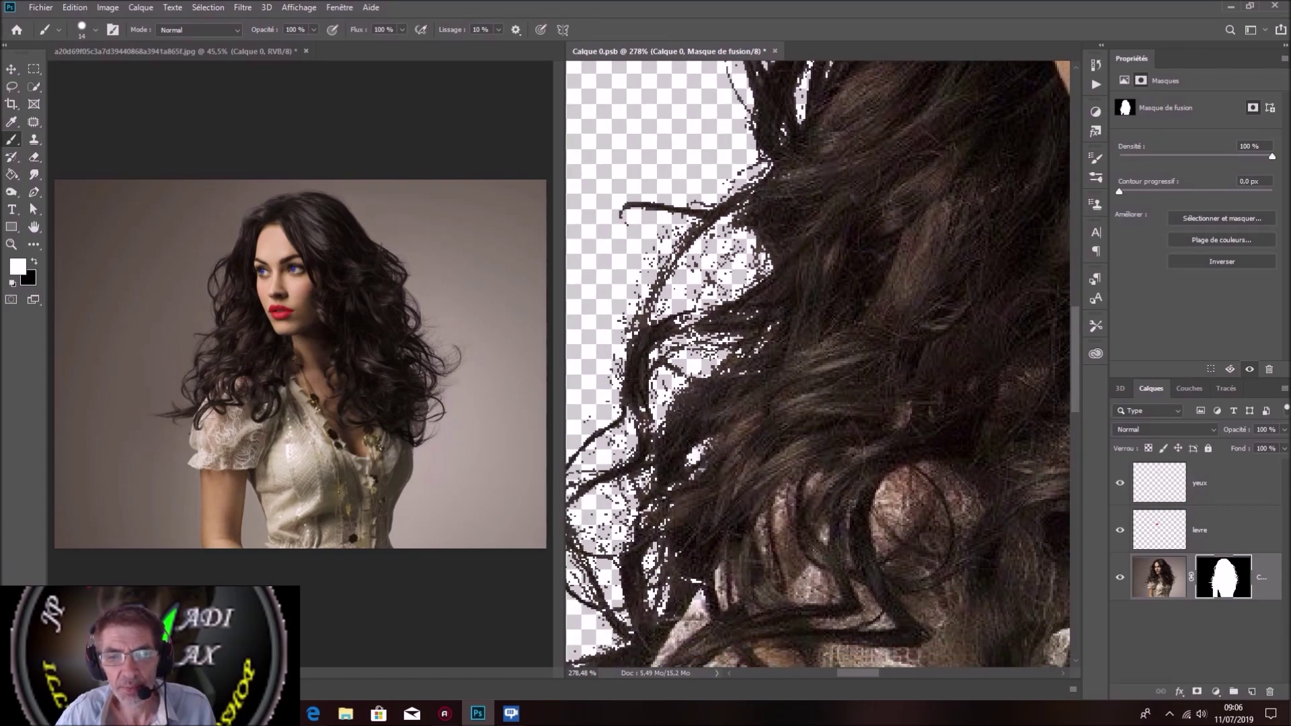
pyautogui.scroll(-3, 847, 296)
pyautogui.scroll(-3, 815, 296)
pyautogui.scroll(-3, 853, 317)
pyautogui.scroll(-3, 853, 316)
pyautogui.moveTo(995, 222); pyautogui.dragTo(874, 383)
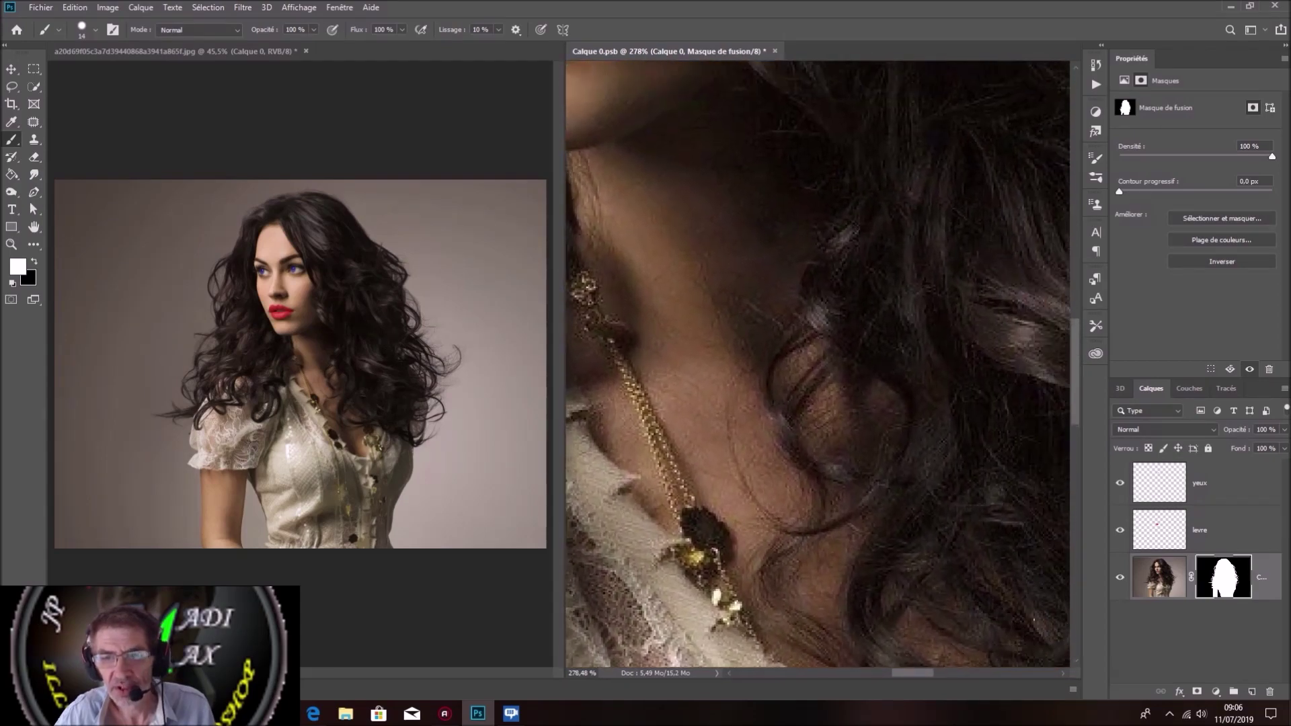
pyautogui.scroll(-2, 914, 365)
pyautogui.scroll(-2, 914, 365)
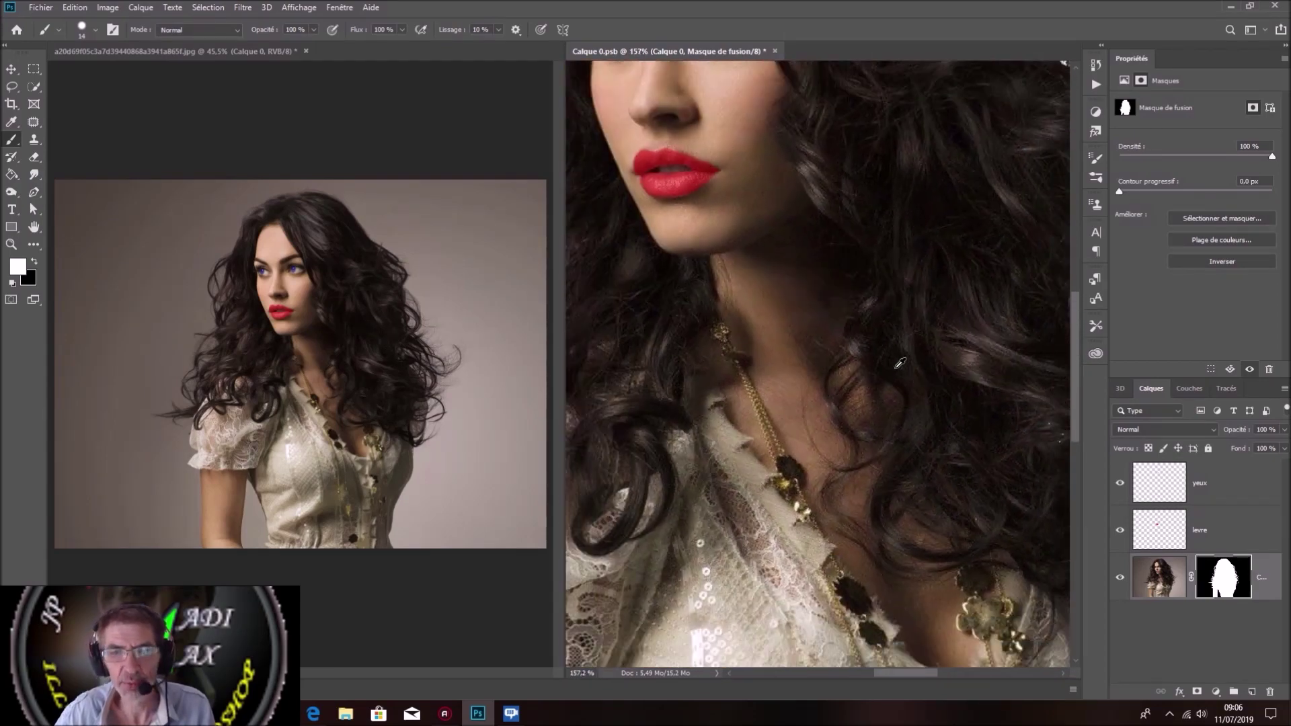
pyautogui.scroll(-1, 914, 365)
pyautogui.scroll(-2, 914, 365)
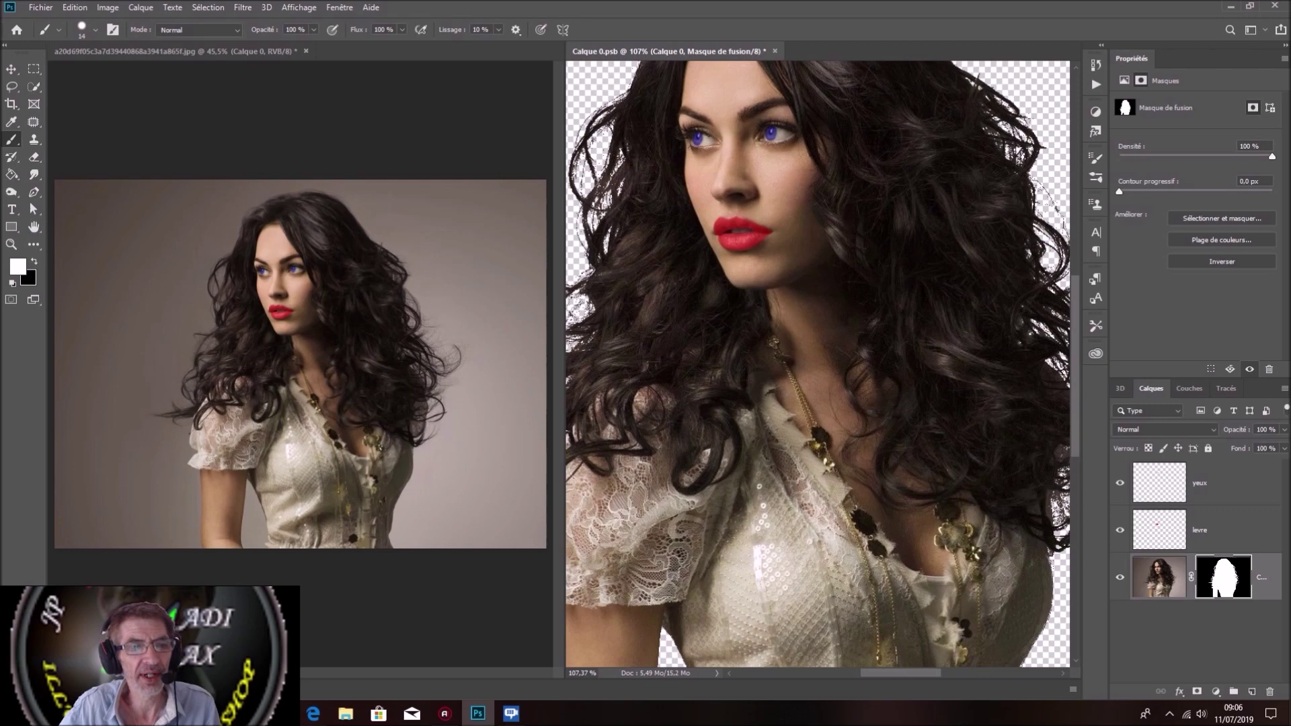
pyautogui.click(289, 111)
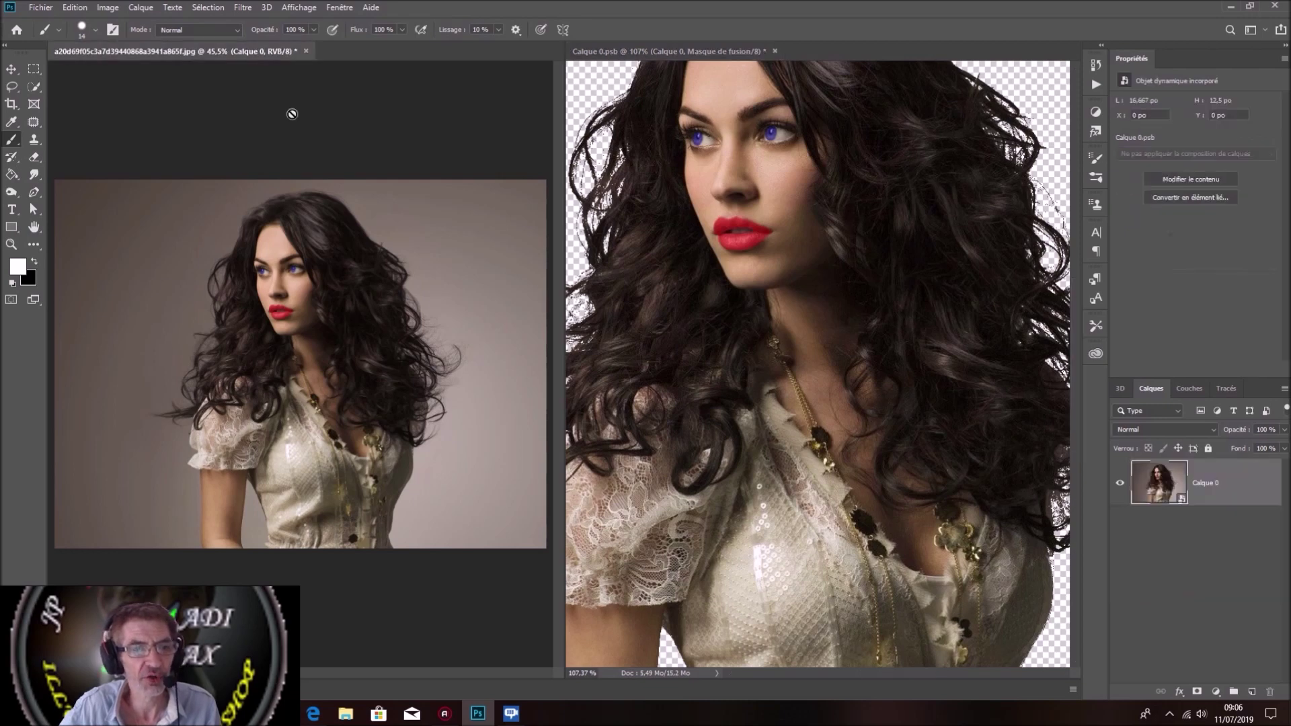
# Embed 800px-Paysage-chabannes-saintpardoux_(4), scale it to about 158% to fill, and move it below Calque 0.
pyautogui.click(38, 11)
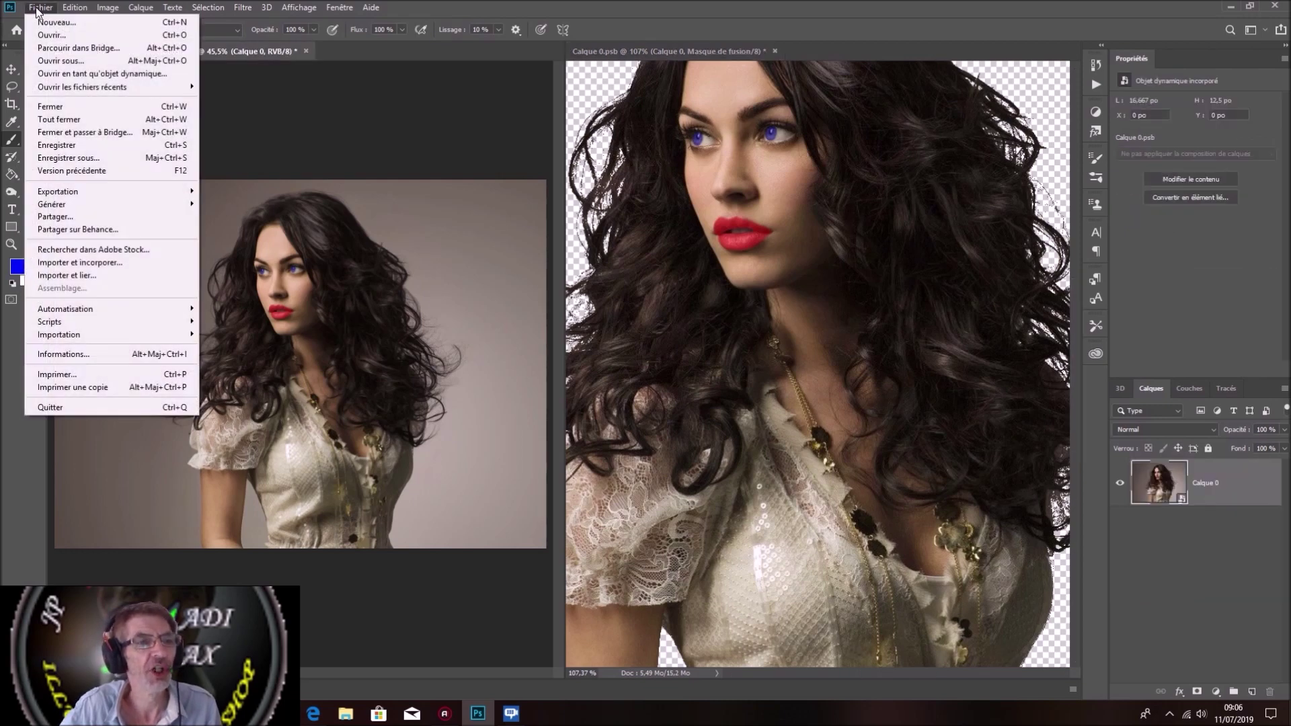
pyautogui.click(80, 262)
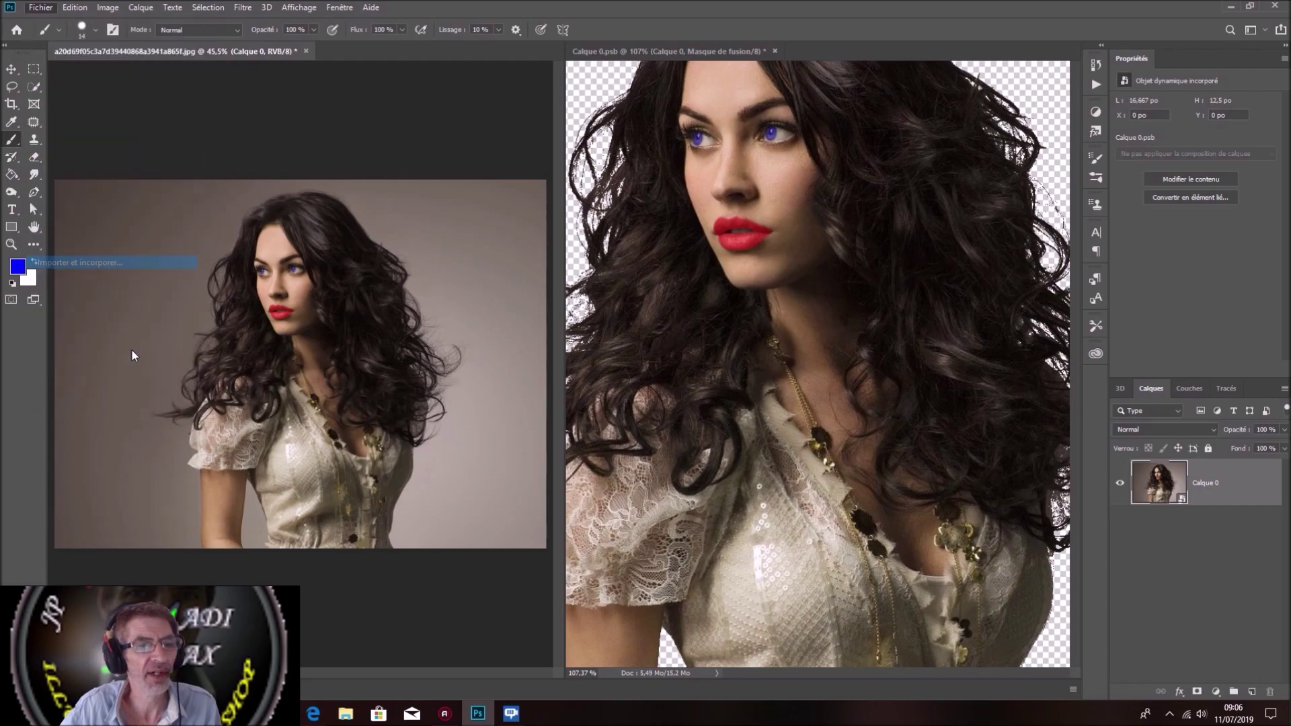
pyautogui.click(228, 111)
pyautogui.click(531, 340)
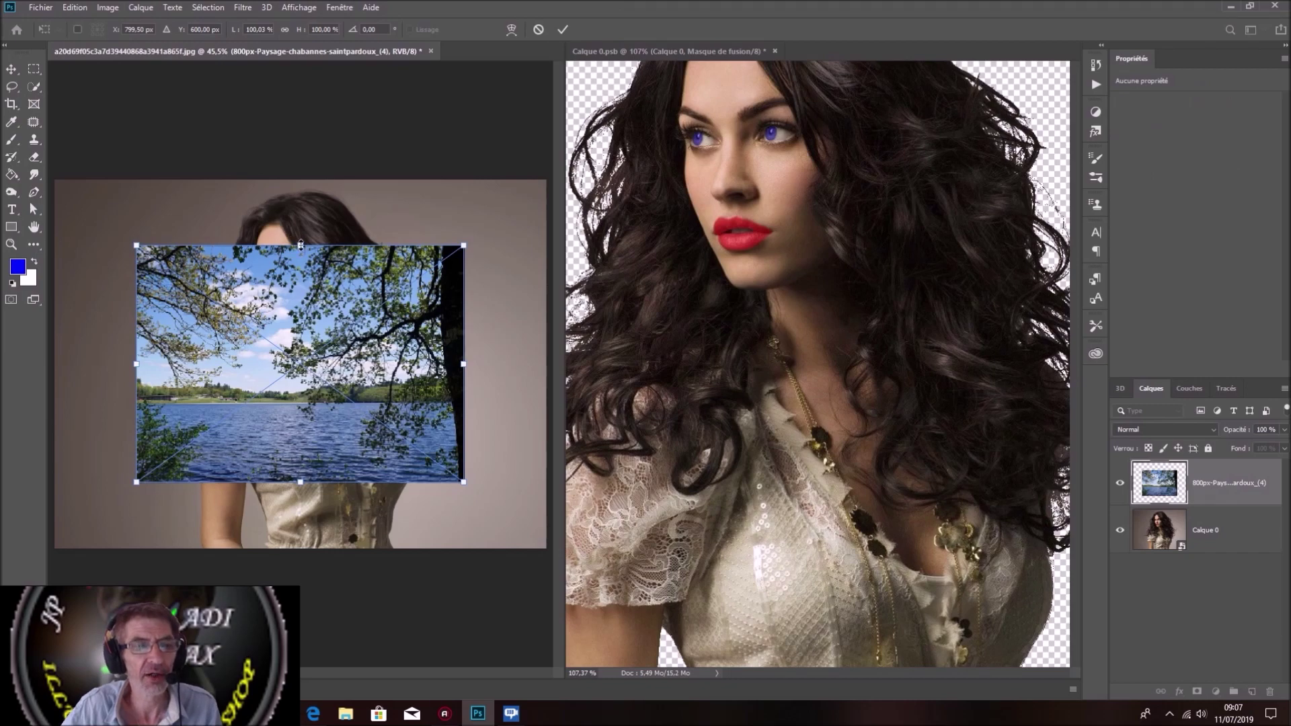
pyautogui.moveTo(300, 245); pyautogui.dragTo(300, 174)
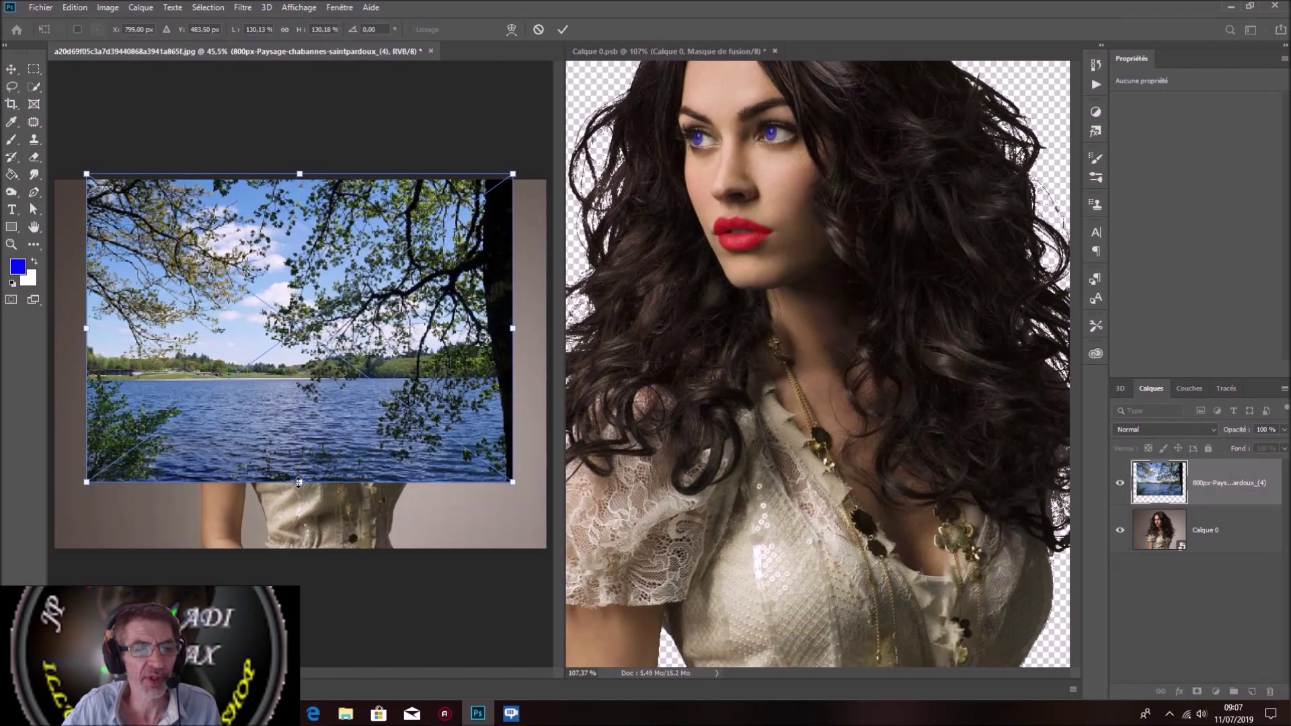
pyautogui.moveTo(298, 483); pyautogui.dragTo(300, 548)
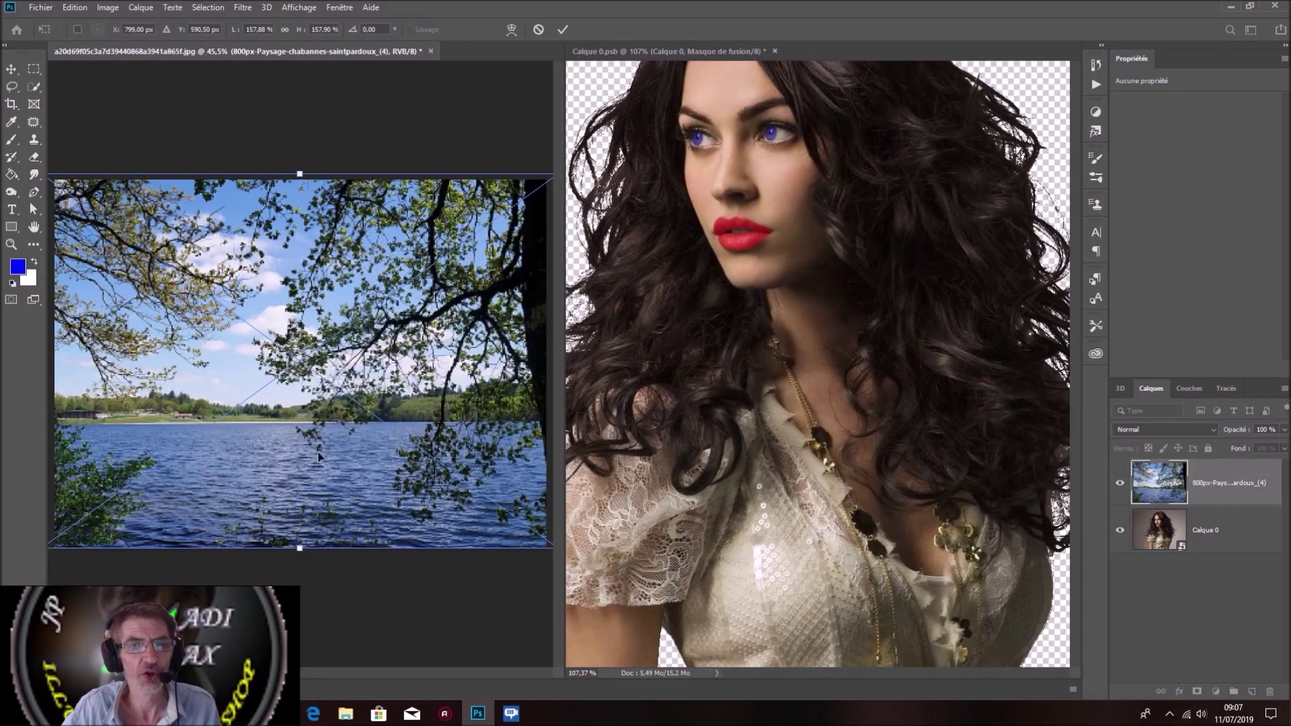
pyautogui.click(562, 31)
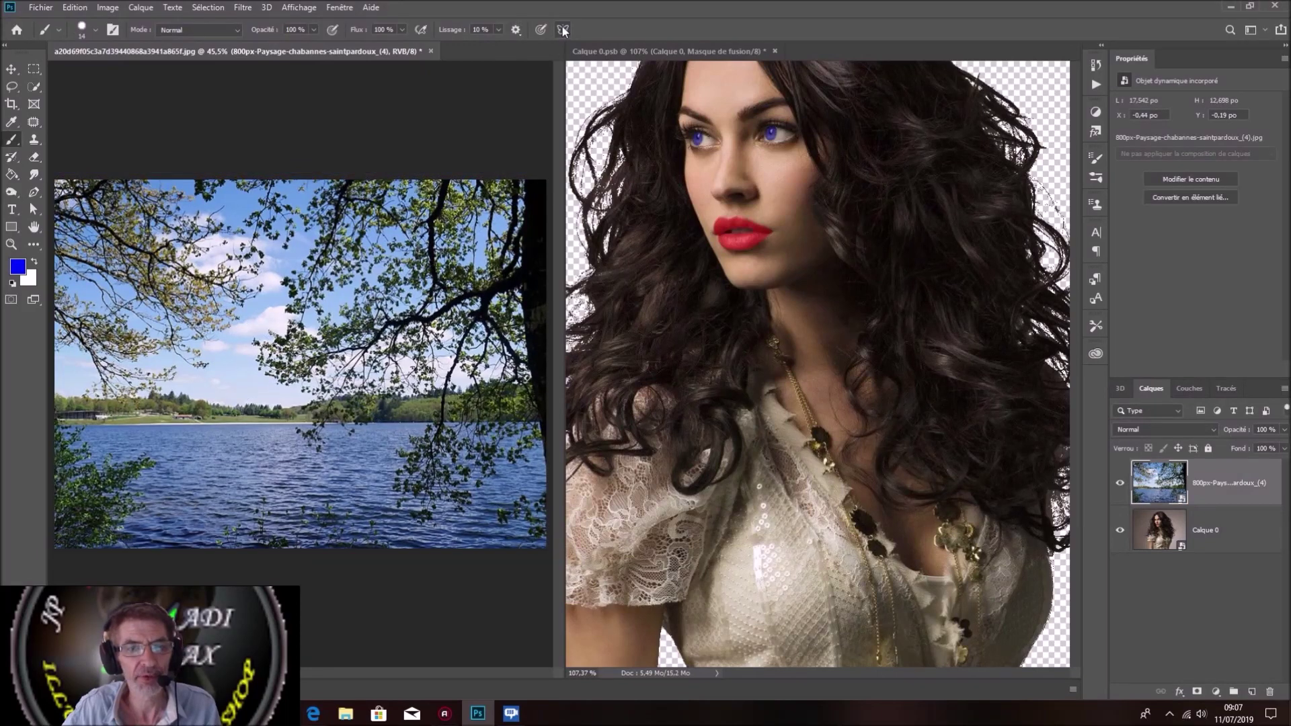
pyautogui.moveTo(1207, 479); pyautogui.dragTo(1236, 479)
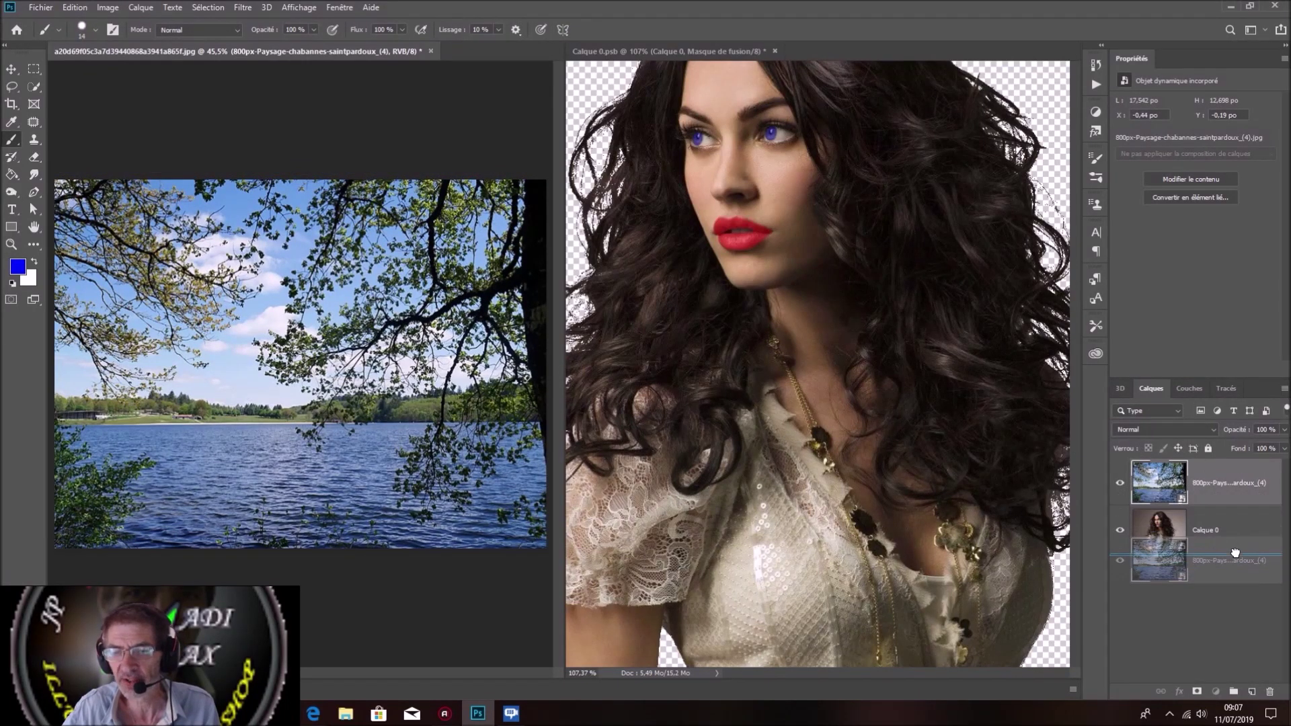
pyautogui.moveTo(1237, 519); pyautogui.dragTo(1235, 555)
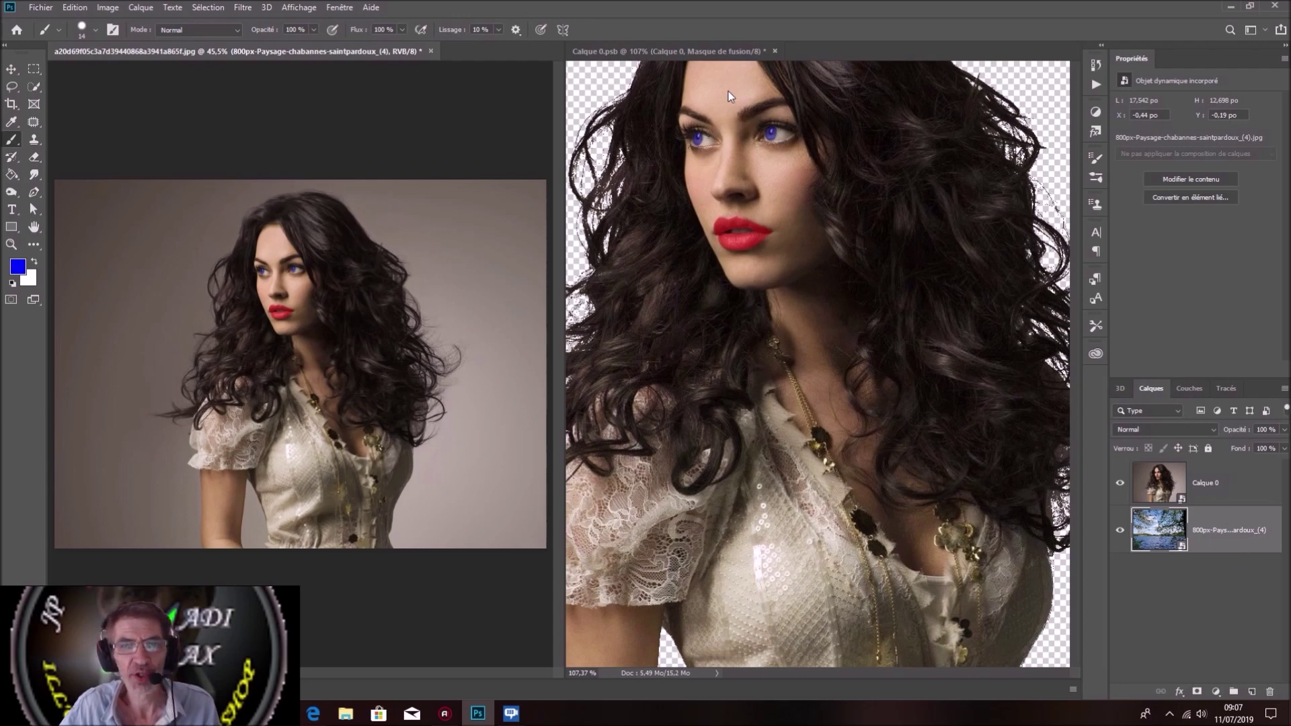
# Save the Calque 0.psb cut-out document so the composite updates.
pyautogui.click(706, 54)
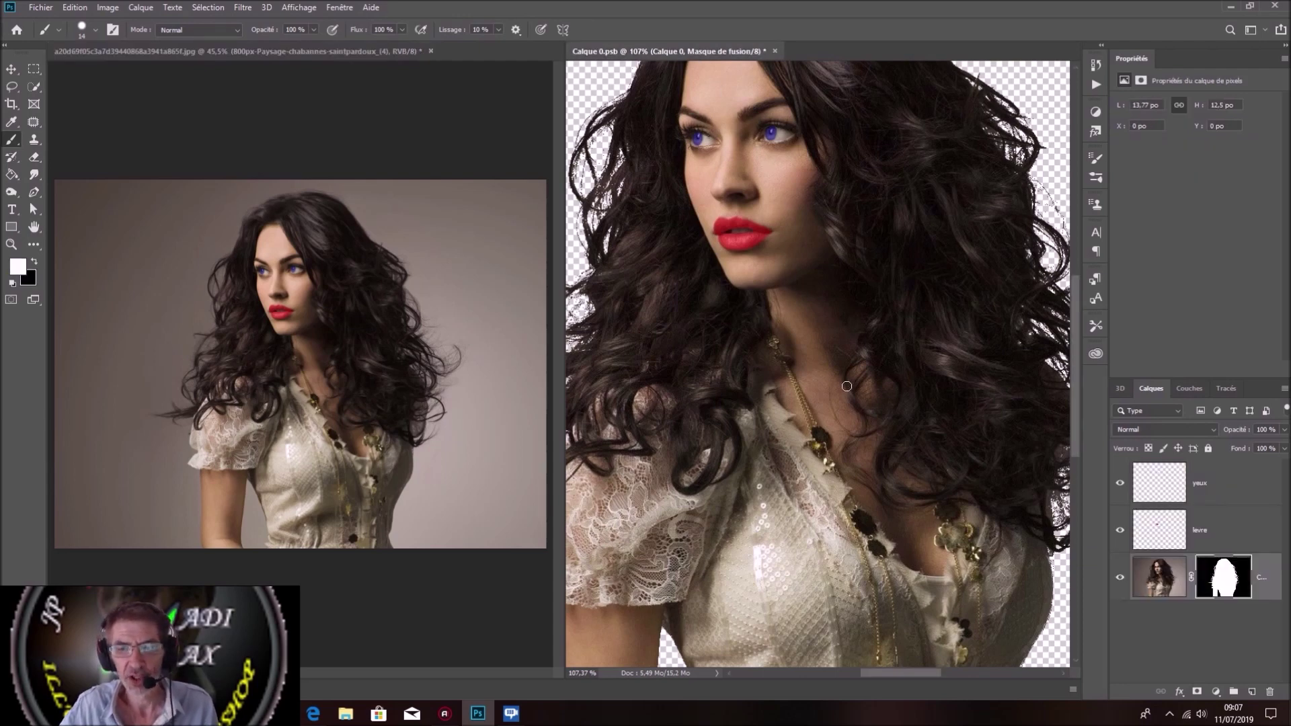
pyautogui.scroll(-2, 845, 386)
pyautogui.scroll(-2, 853, 377)
pyautogui.scroll(-1, 865, 368)
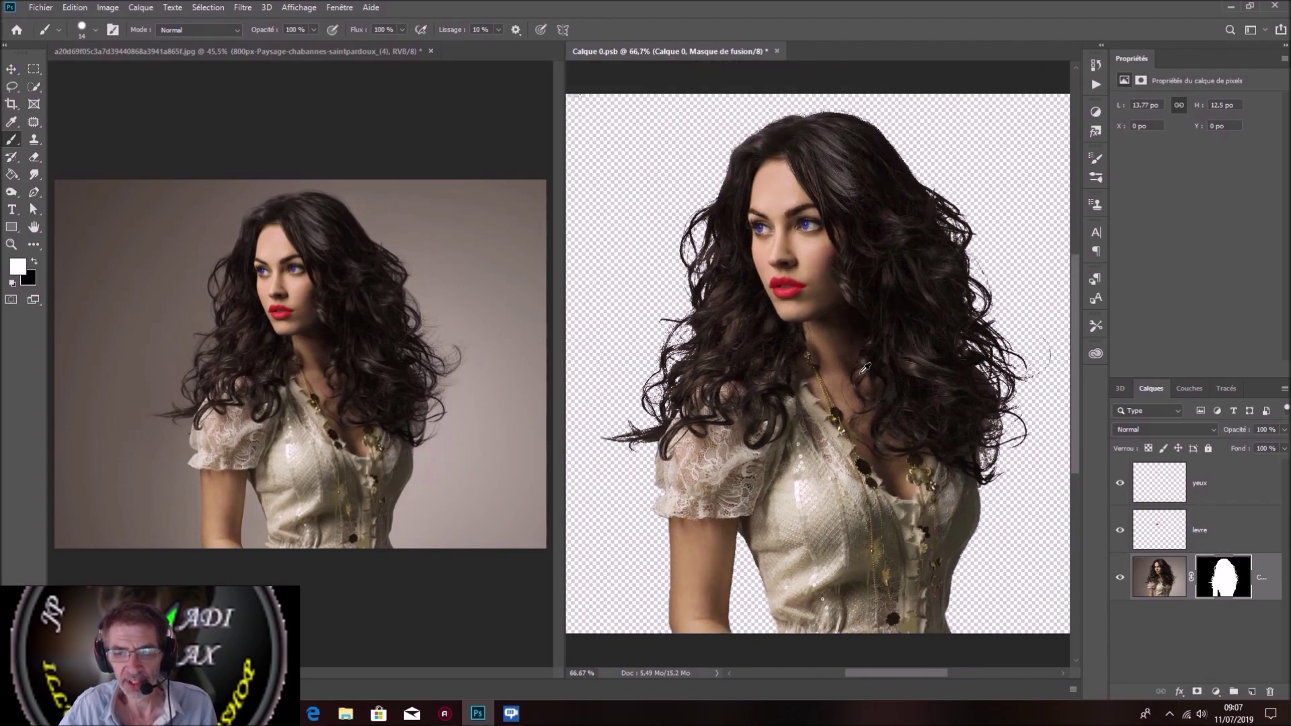
pyautogui.scroll(-1, 865, 368)
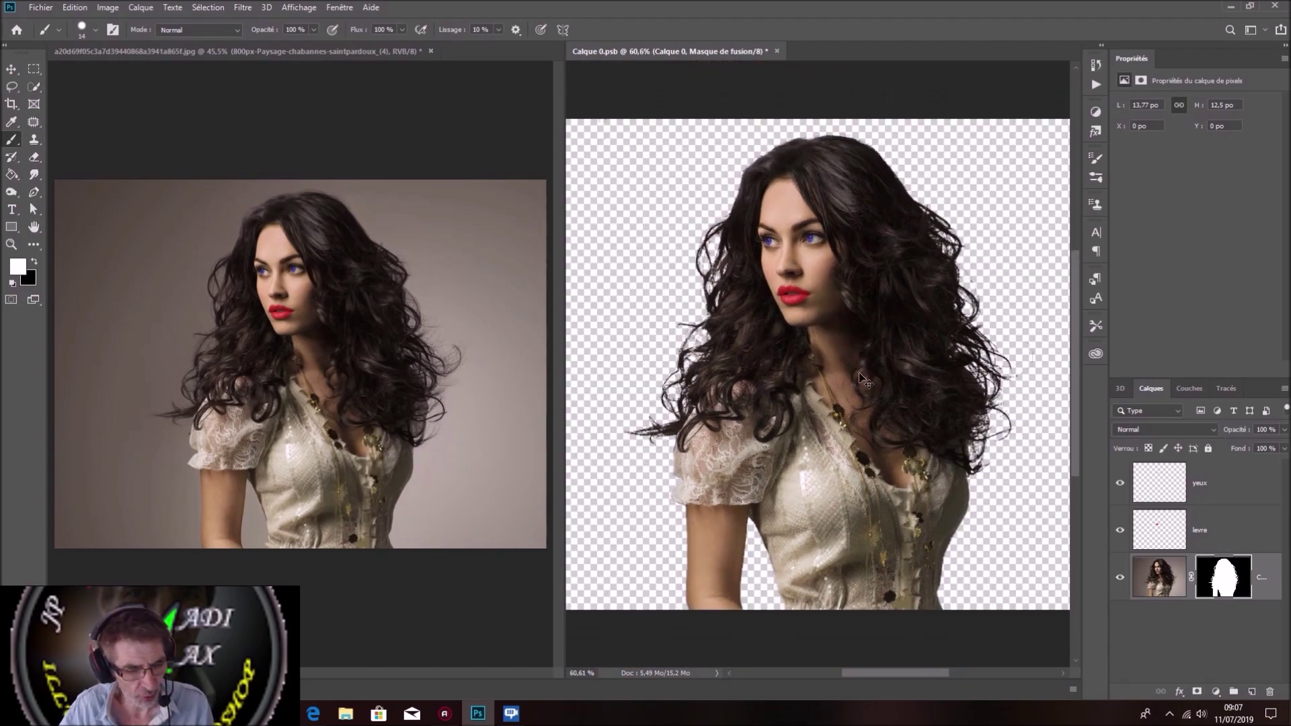
pyautogui.hotkey('ctrl', 's')
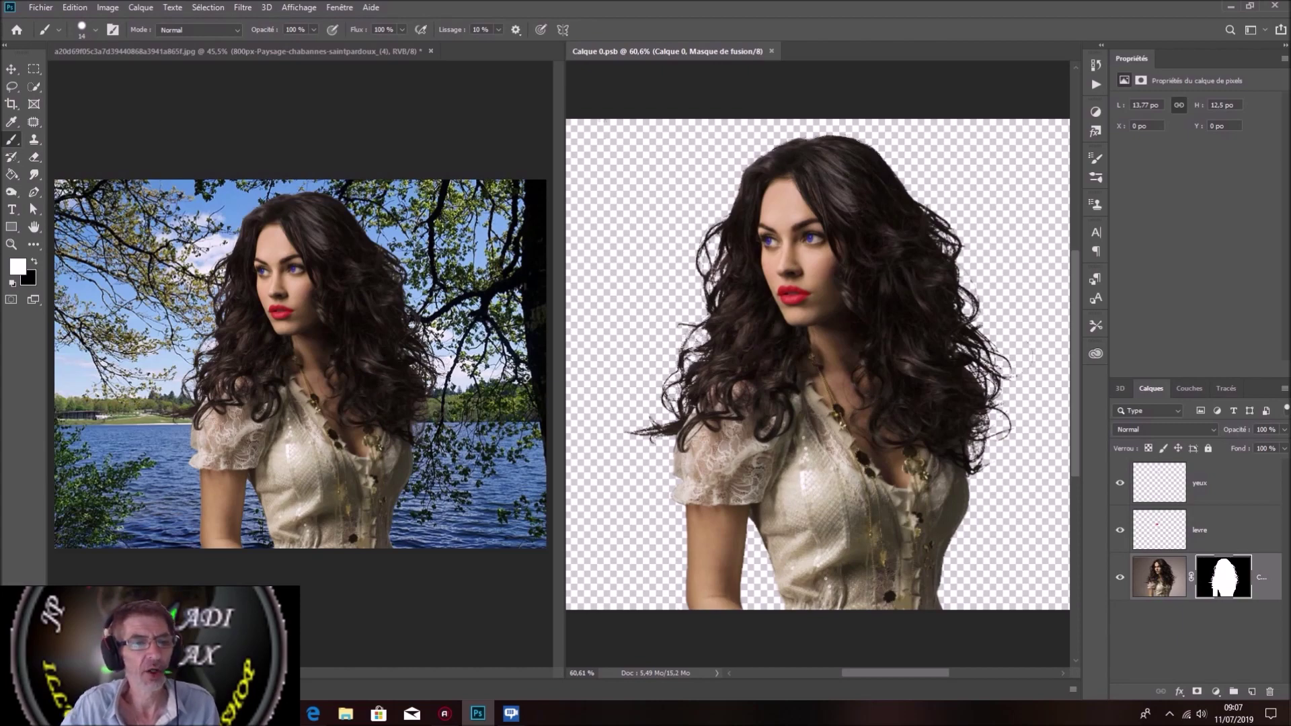
pyautogui.scroll(2, 800, 339)
pyautogui.scroll(-1, 800, 340)
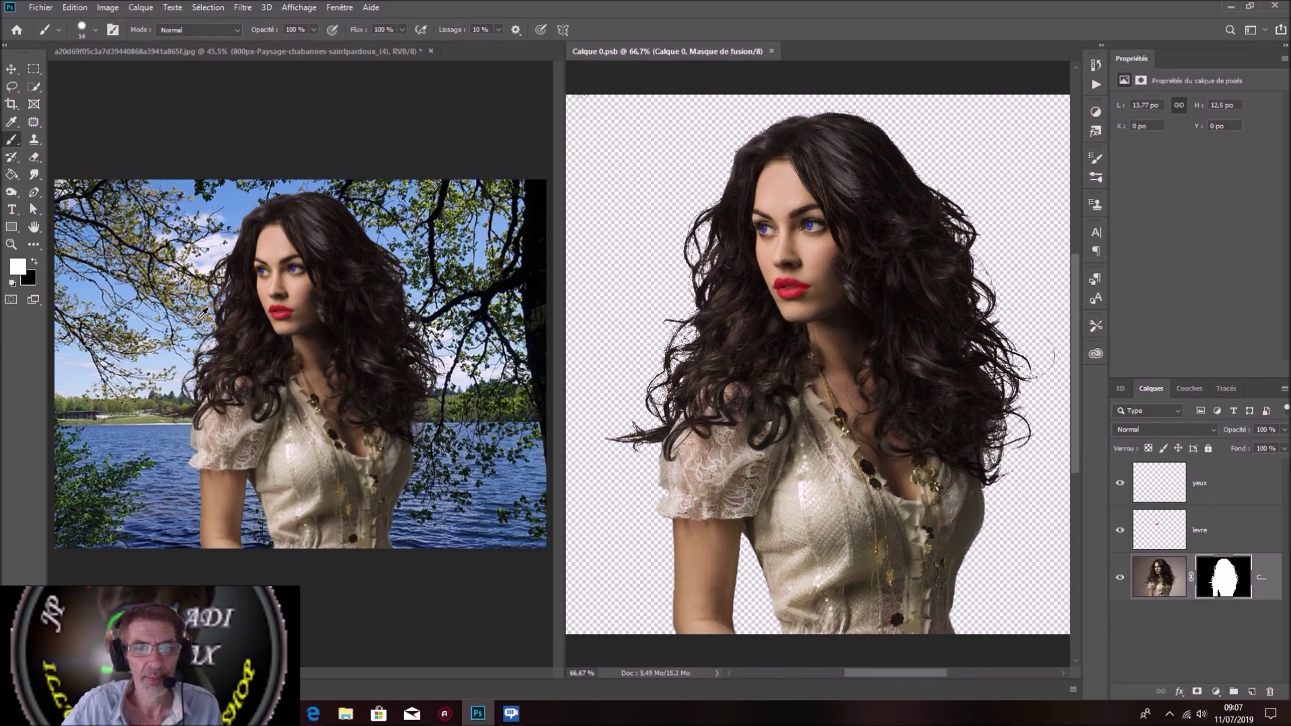
# Inspect the updated lakeside composite document, zooming in and out.
pyautogui.click(174, 54)
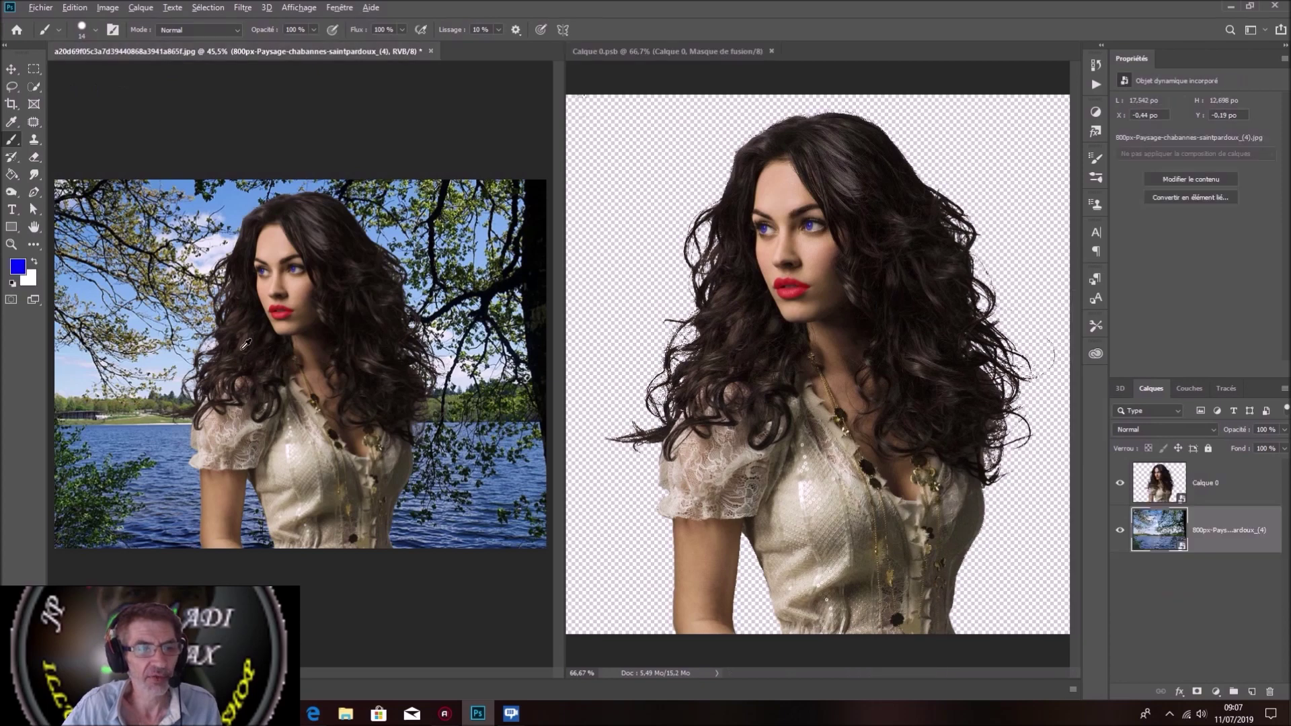
pyautogui.scroll(3, 237, 333)
pyautogui.scroll(1, 236, 333)
pyautogui.scroll(1, 237, 333)
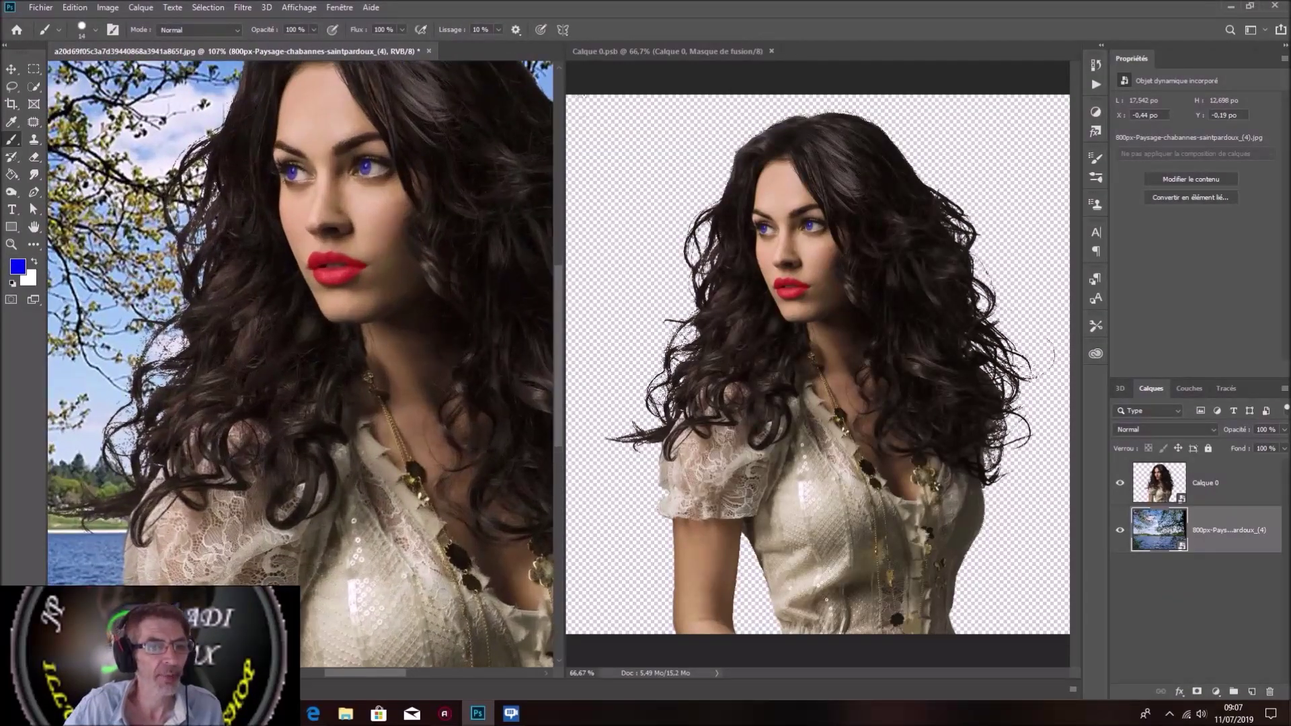
pyautogui.scroll(1, 236, 333)
pyautogui.scroll(-2, 404, 201)
pyautogui.scroll(-1, 403, 222)
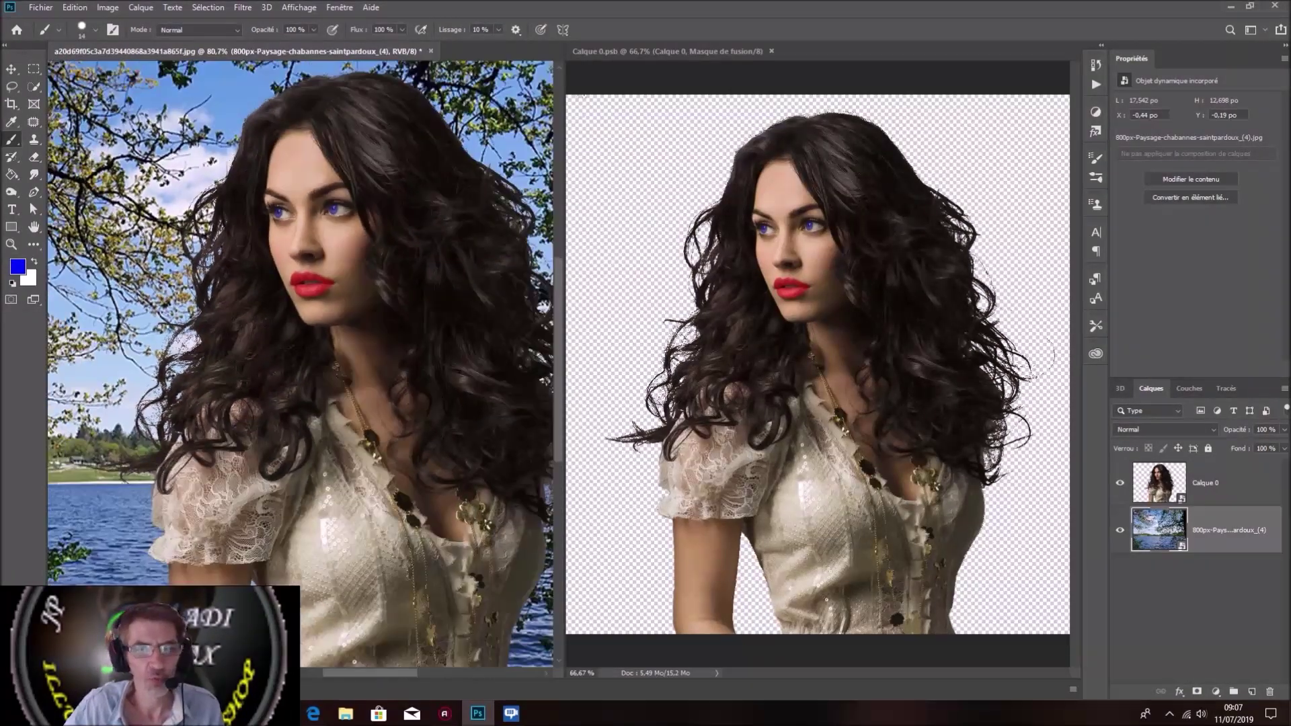
pyautogui.scroll(-1, 390, 242)
pyautogui.scroll(-1, 378, 246)
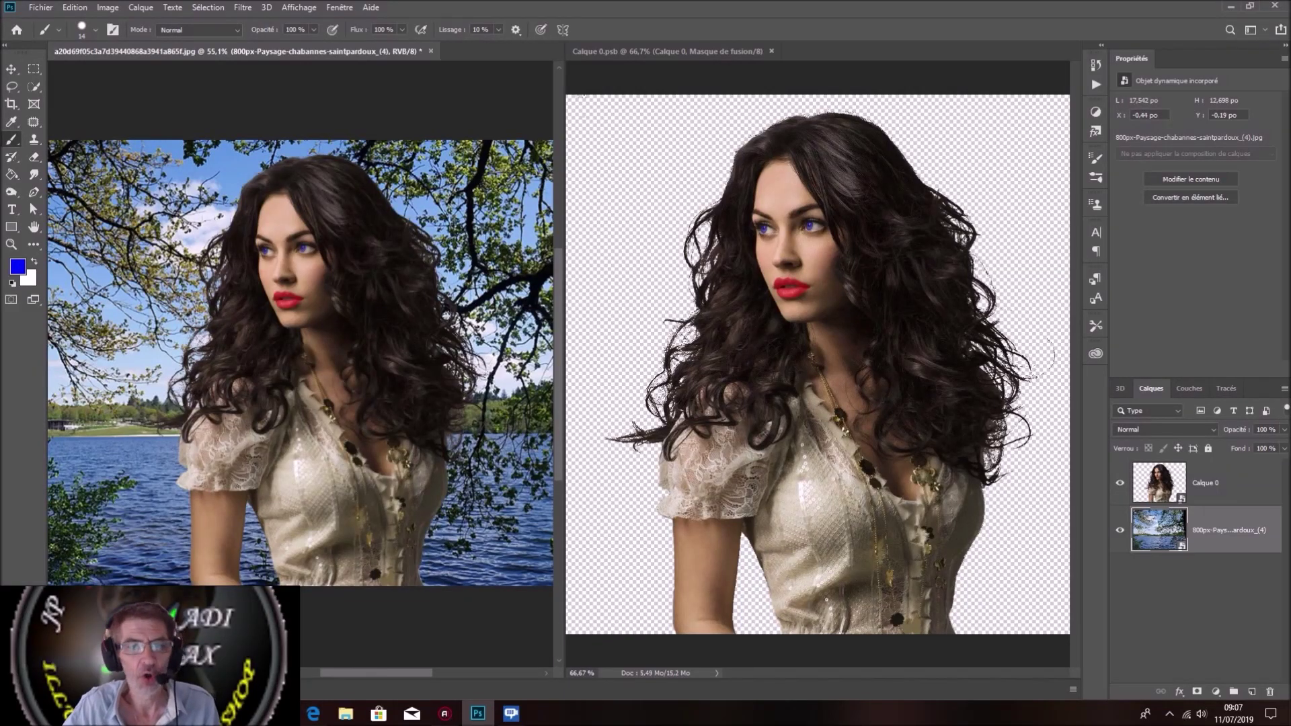
pyautogui.scroll(-1, 398, 373)
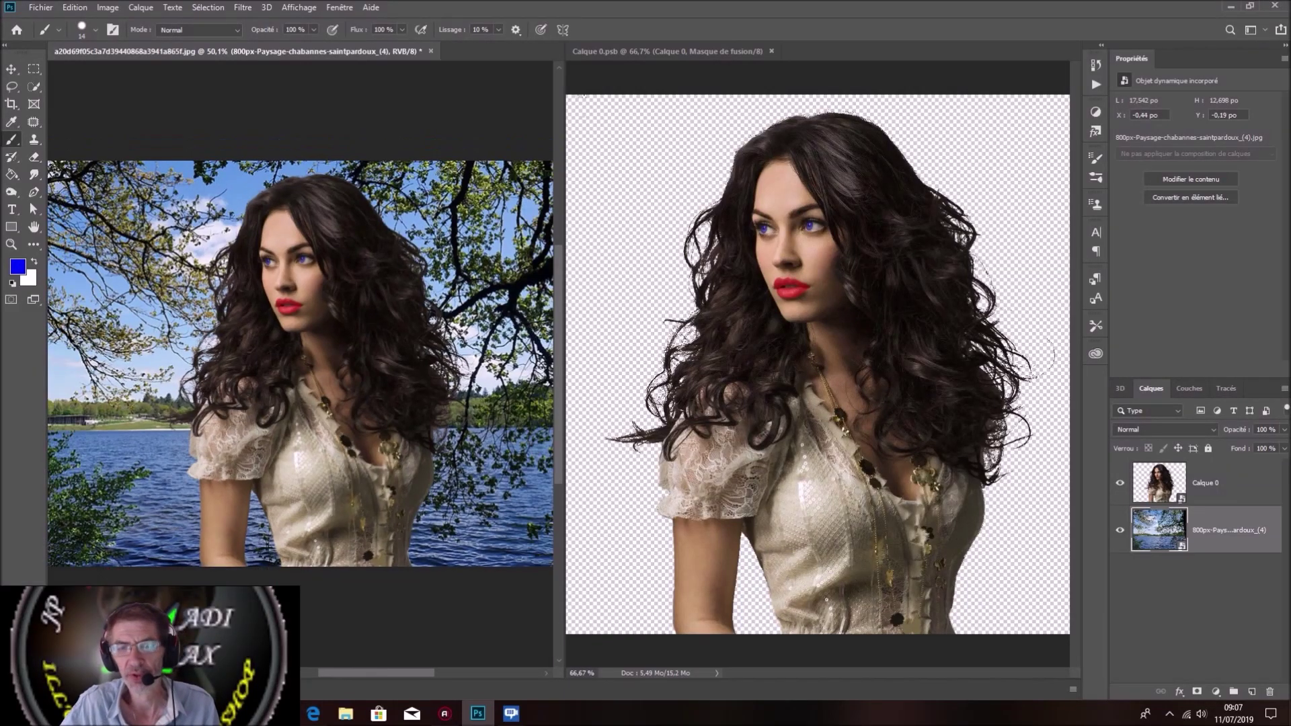
# Close the Calque 0.psb smart-object document.
pyautogui.click(704, 51)
pyautogui.scroll(-1, 844, 339)
pyautogui.scroll(1, 849, 347)
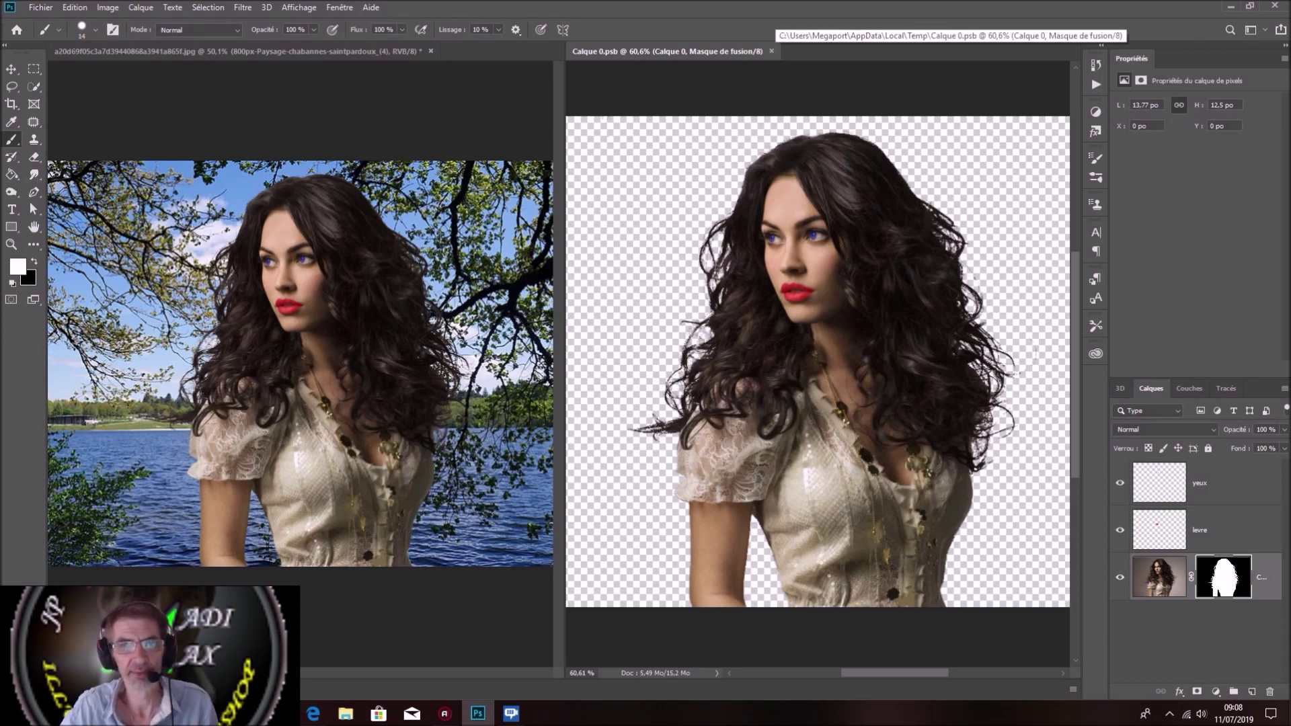
pyautogui.click(771, 51)
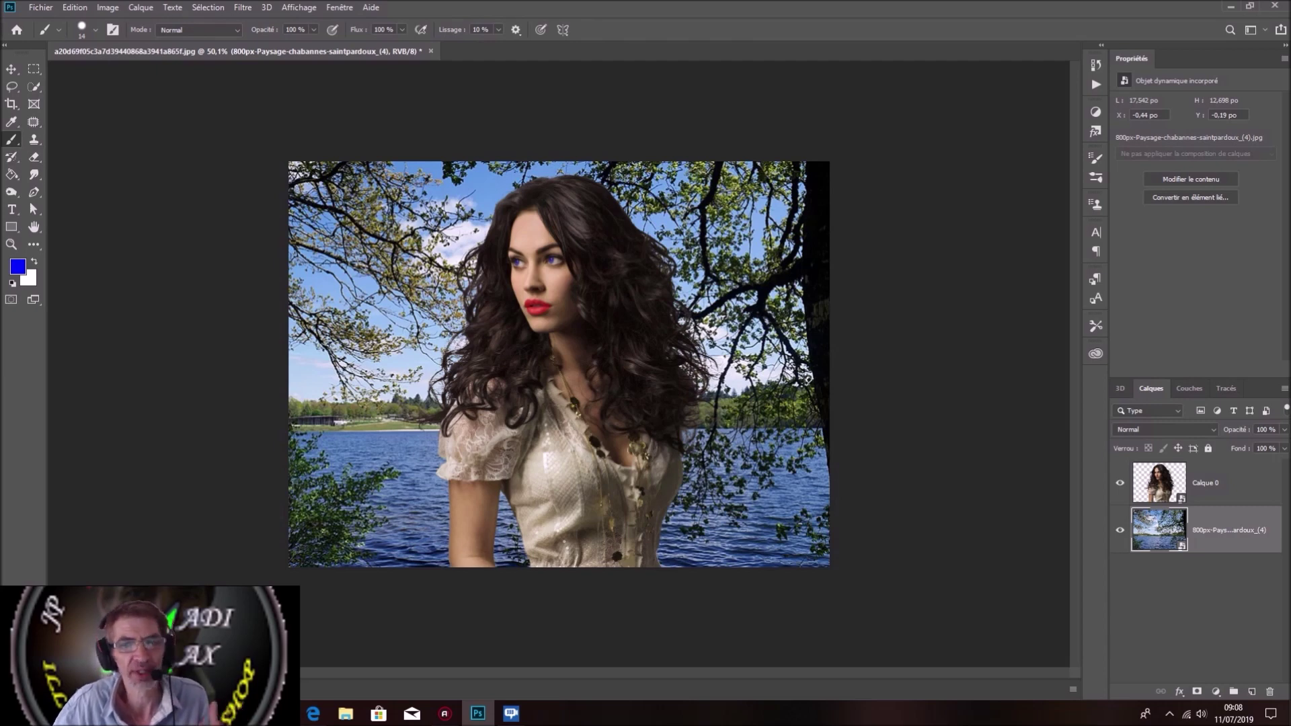
# Select Calque 0 and open the new fill or adjustment layer menu.
pyautogui.click(1252, 498)
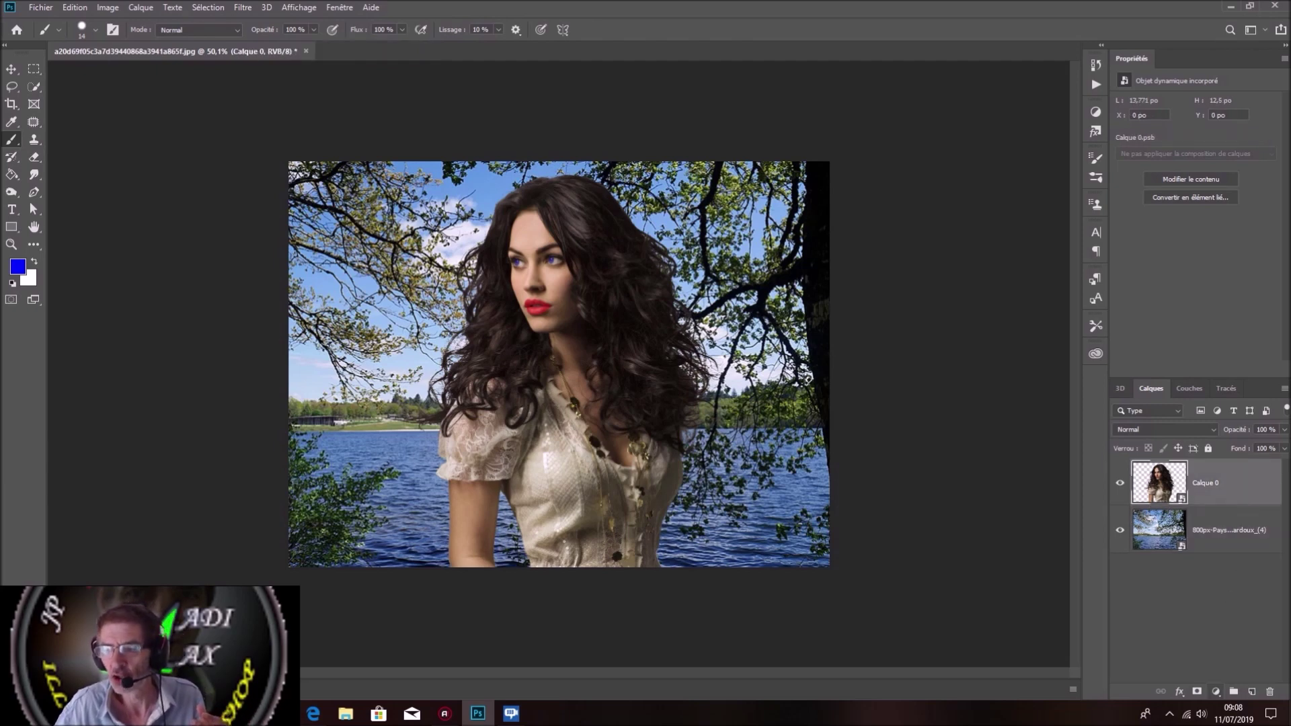
pyautogui.click(1216, 691)
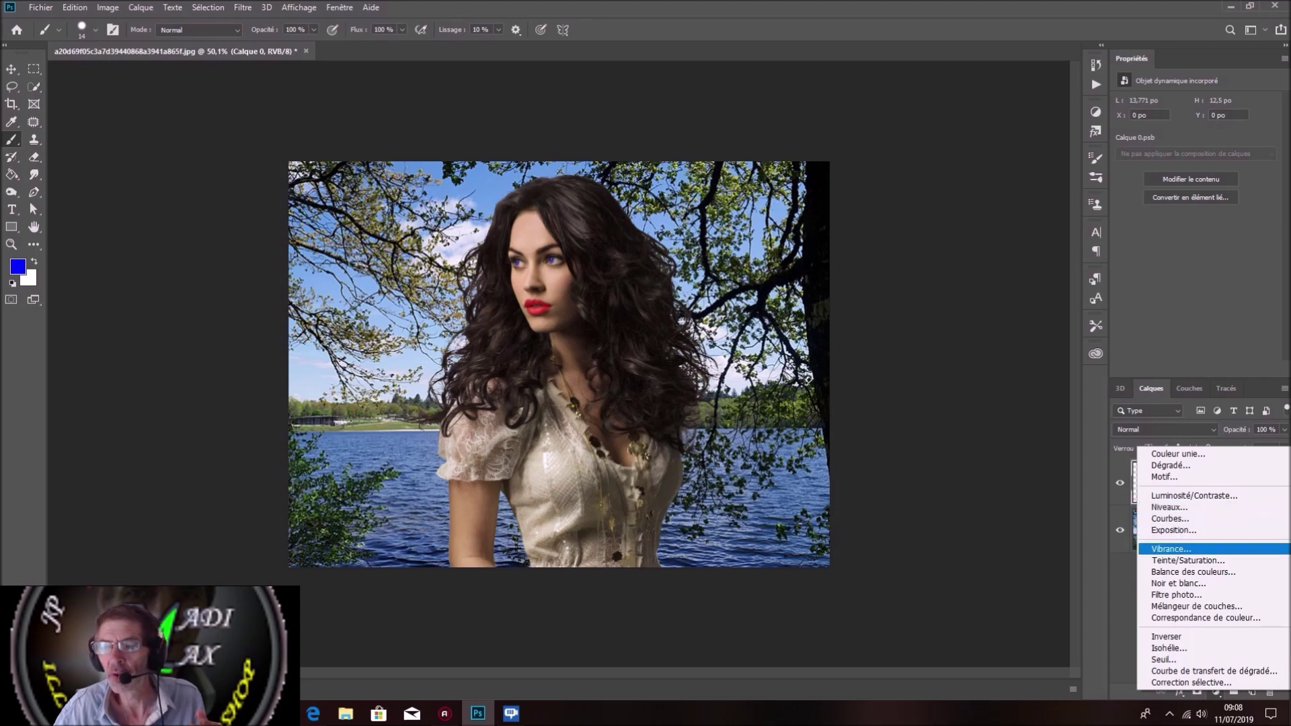
# Add a Vibrance 1 layer above Calque 0 with Vibrance +20 and Saturation +11.
pyautogui.click(1171, 548)
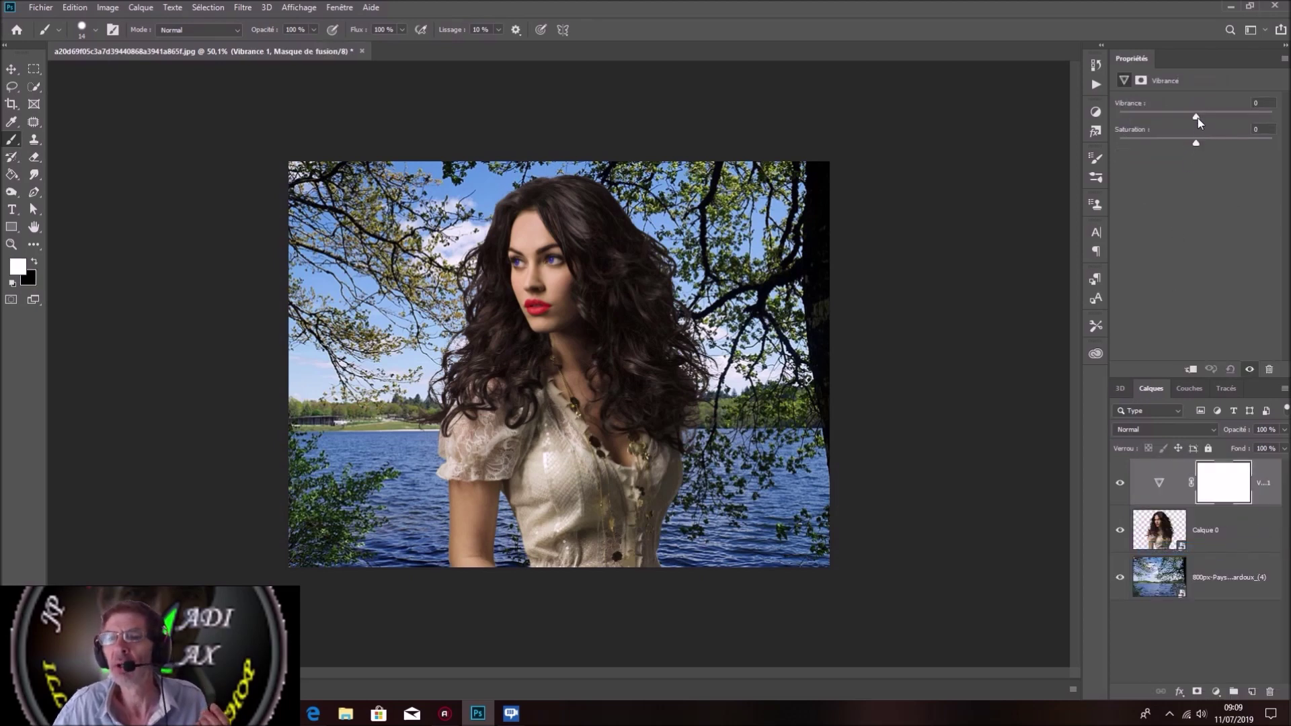
pyautogui.moveTo(1195, 116); pyautogui.dragTo(1207, 117)
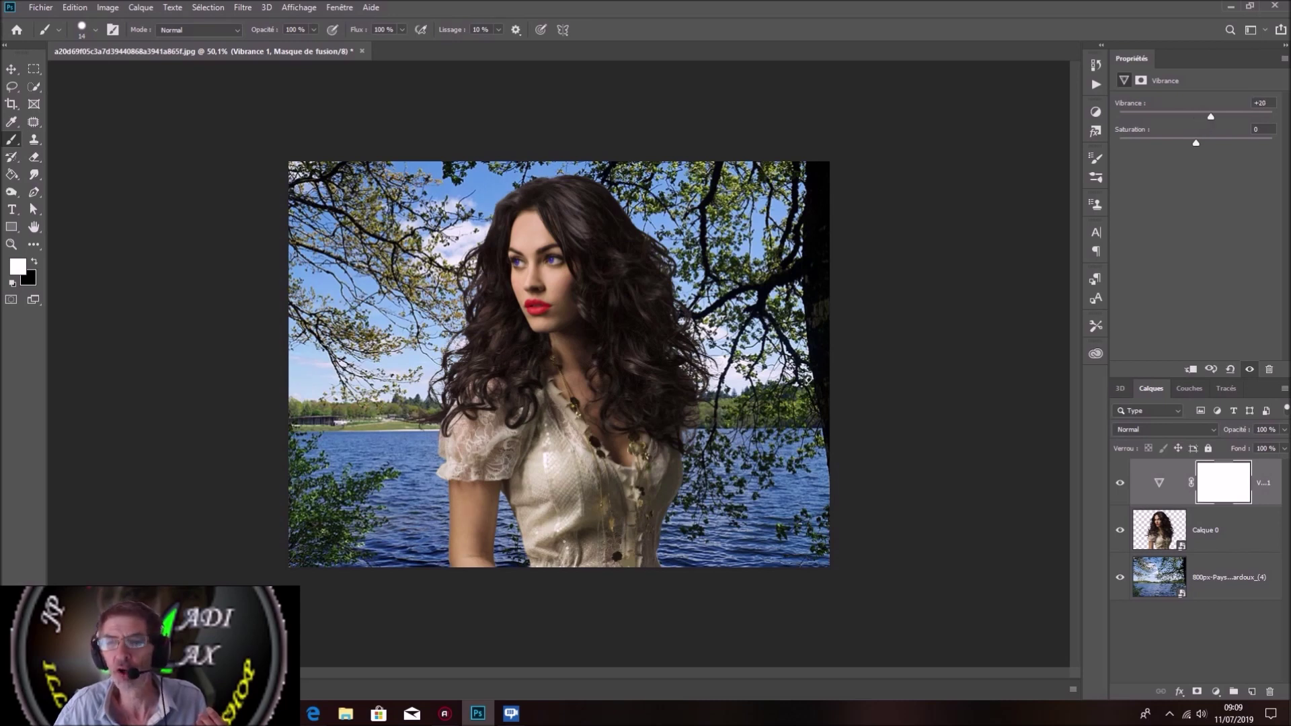
pyautogui.moveTo(1195, 143); pyautogui.dragTo(1198, 142)
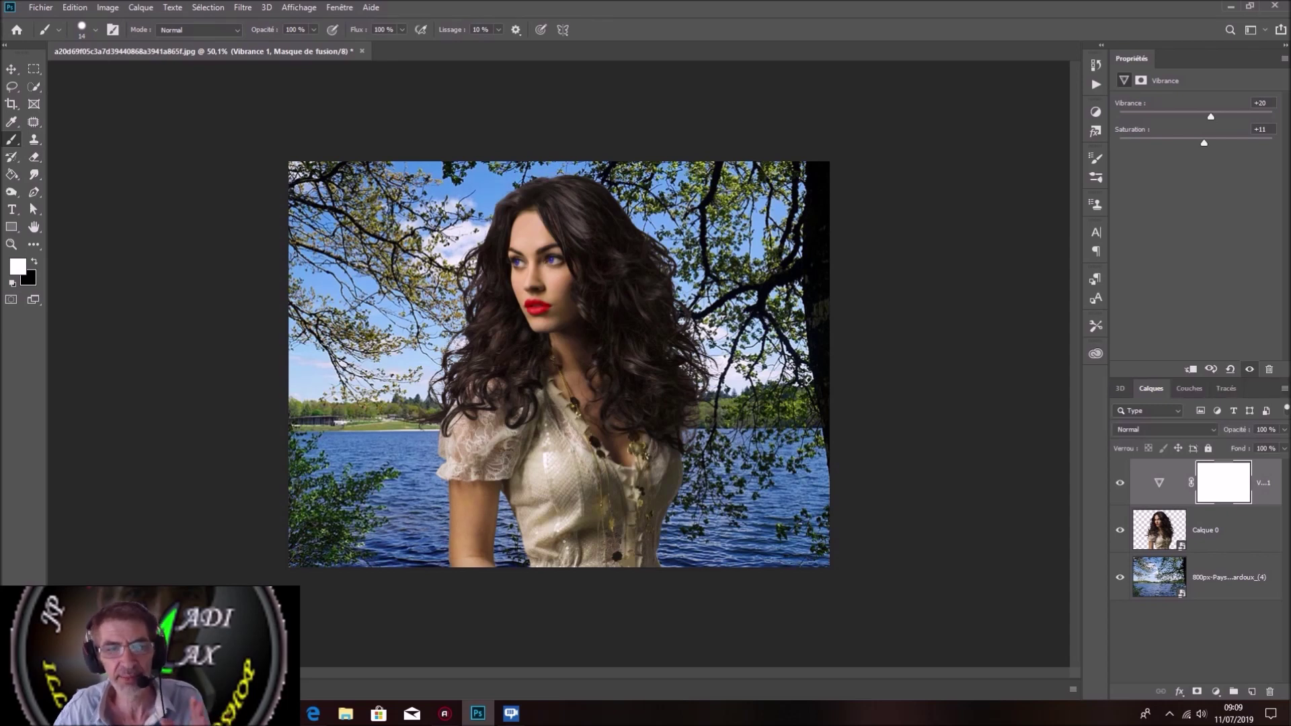
pyautogui.click(1225, 594)
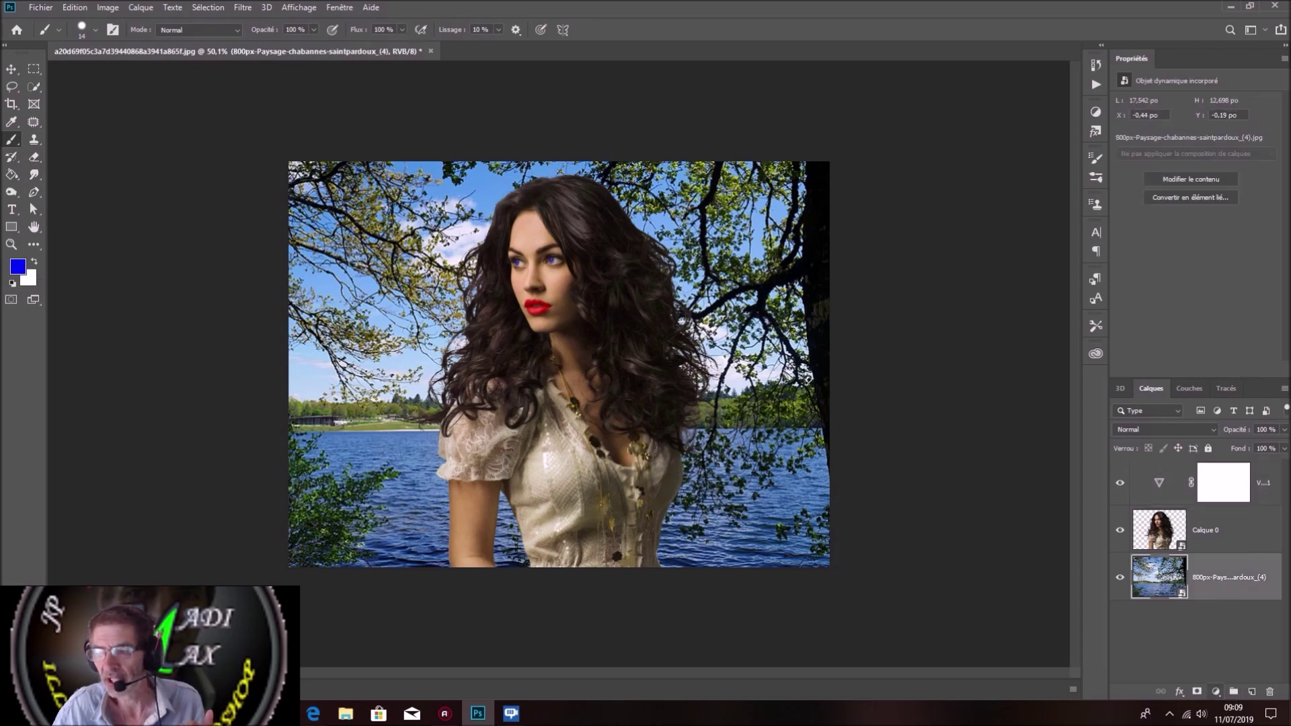
# Add a Courbes 1 layer above the landscape, lowering shadows and lifting highlights into an S-curve.
pyautogui.click(1215, 691)
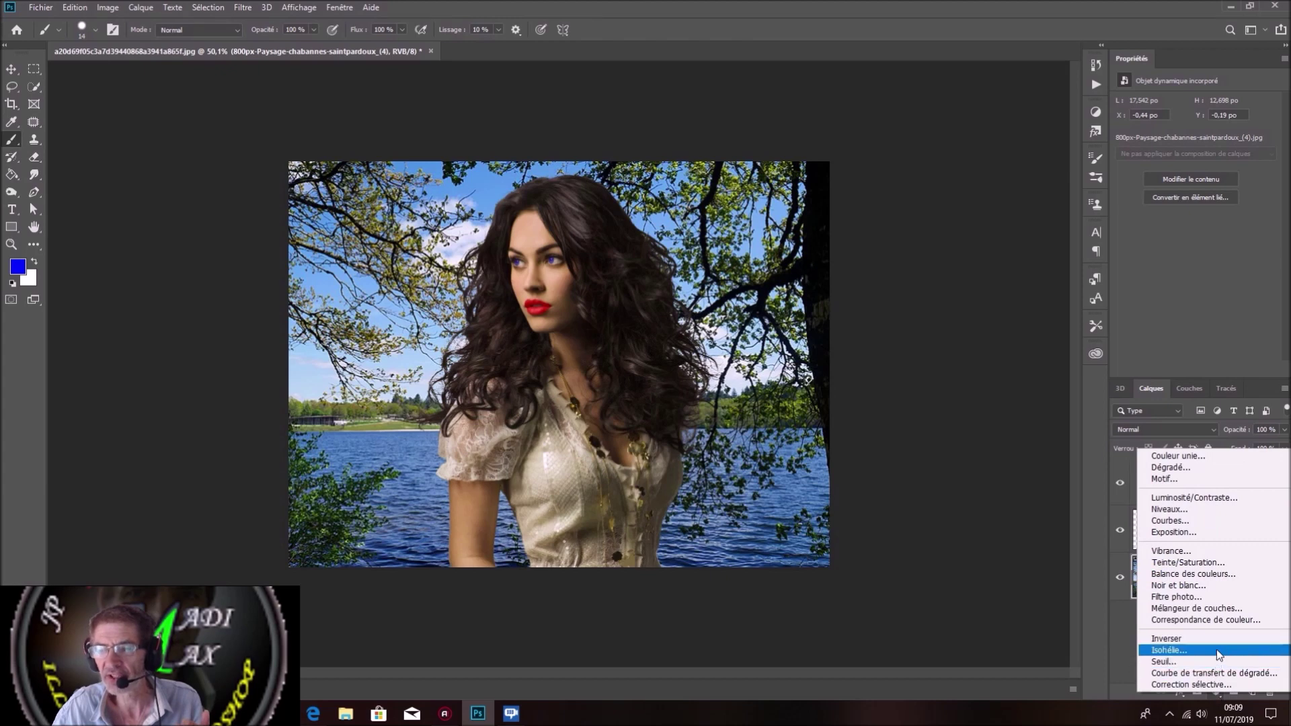
pyautogui.click(1212, 523)
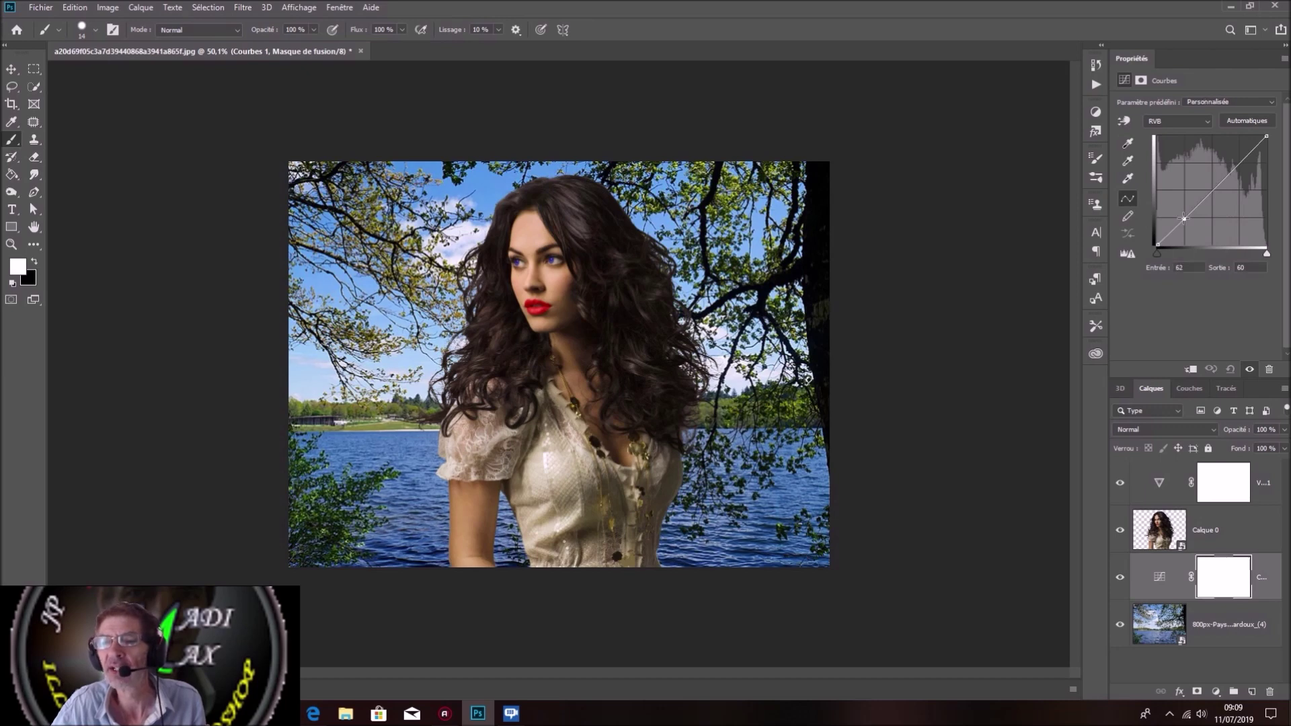
pyautogui.moveTo(1183, 220); pyautogui.dragTo(1187, 226)
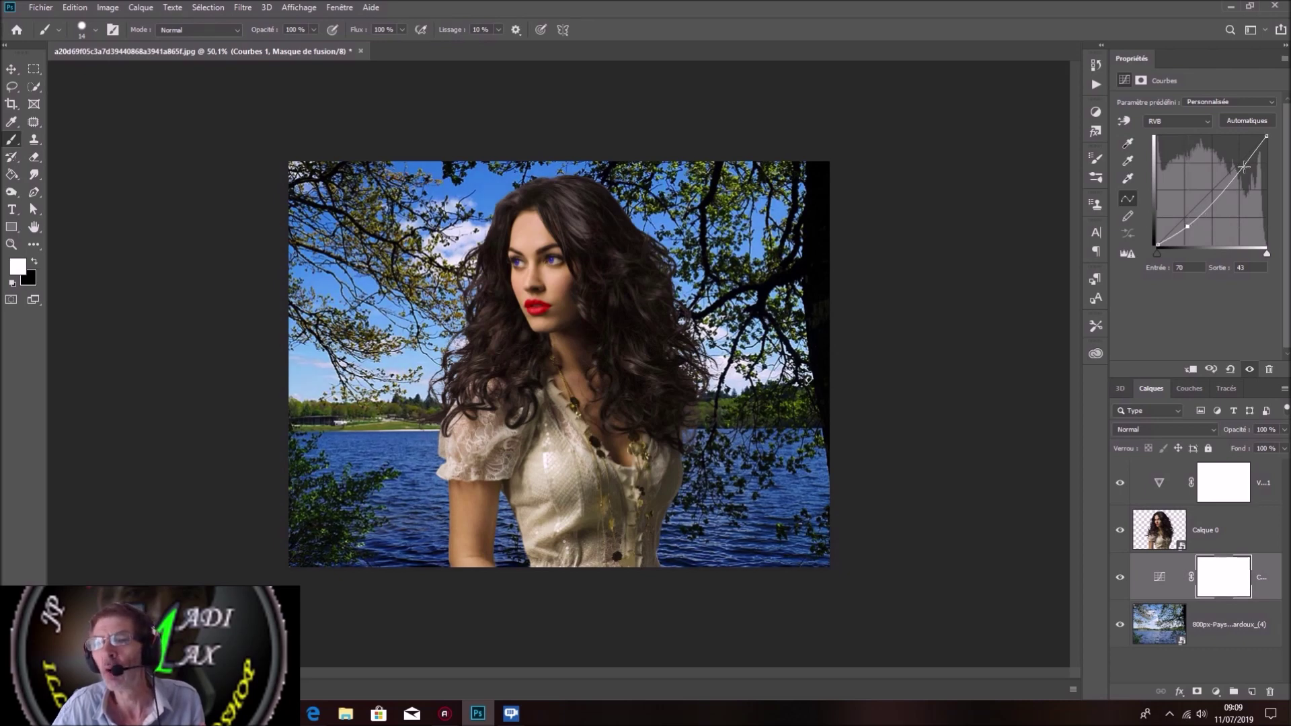
pyautogui.moveTo(1234, 173); pyautogui.dragTo(1227, 167)
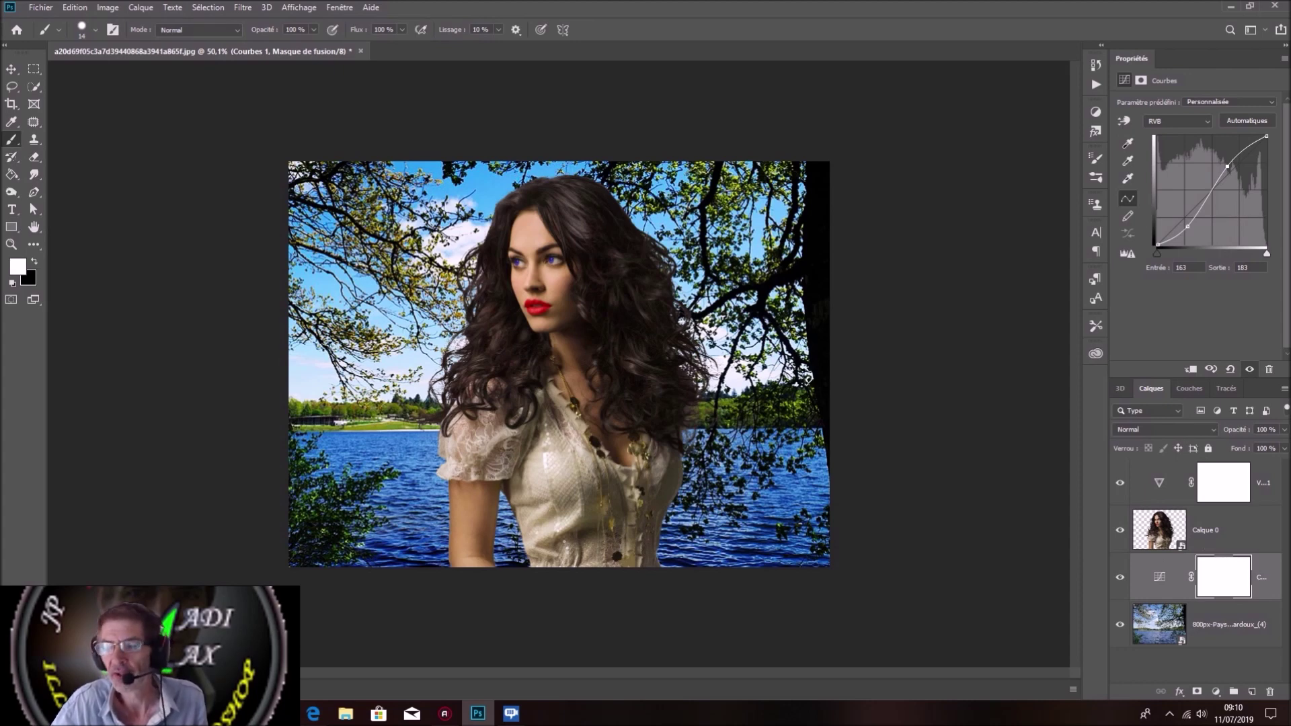
pyautogui.rightClick(1248, 528)
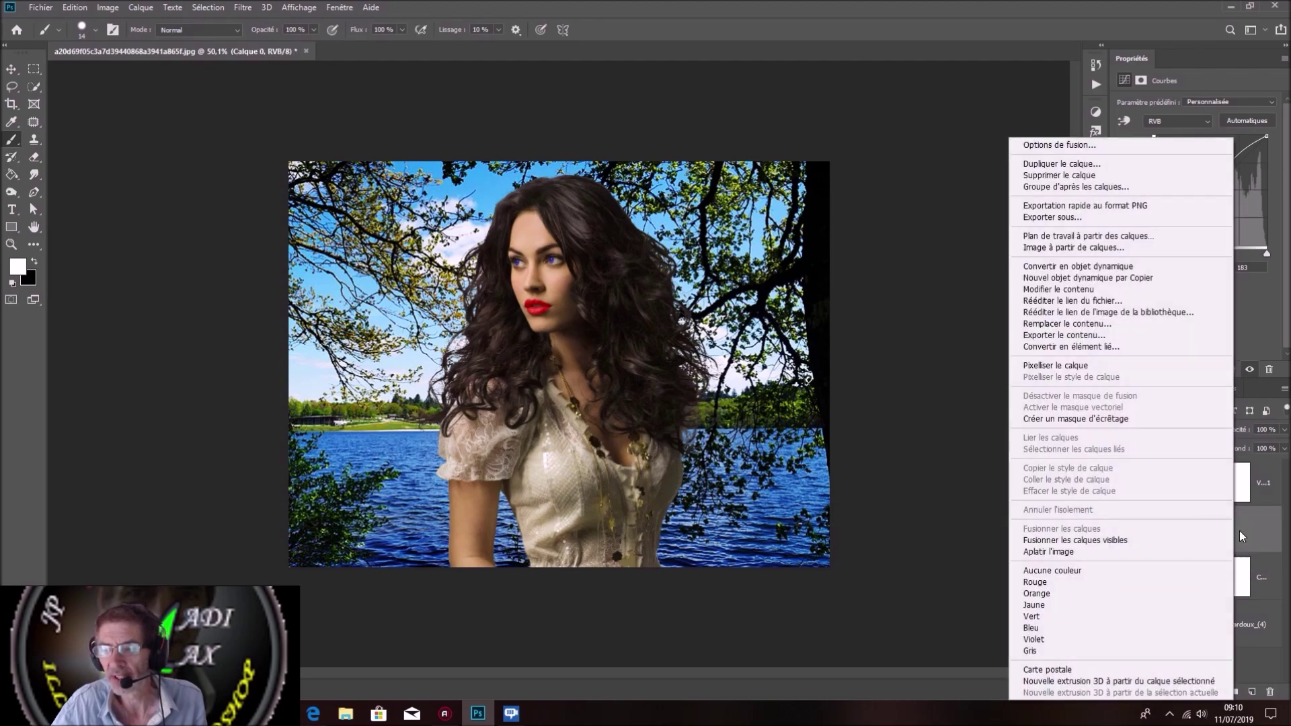
# Rasterize the woman's Calque 0 with Pixelliser le calque, then view the history list.
pyautogui.click(1252, 532)
pyautogui.rightClick(1251, 531)
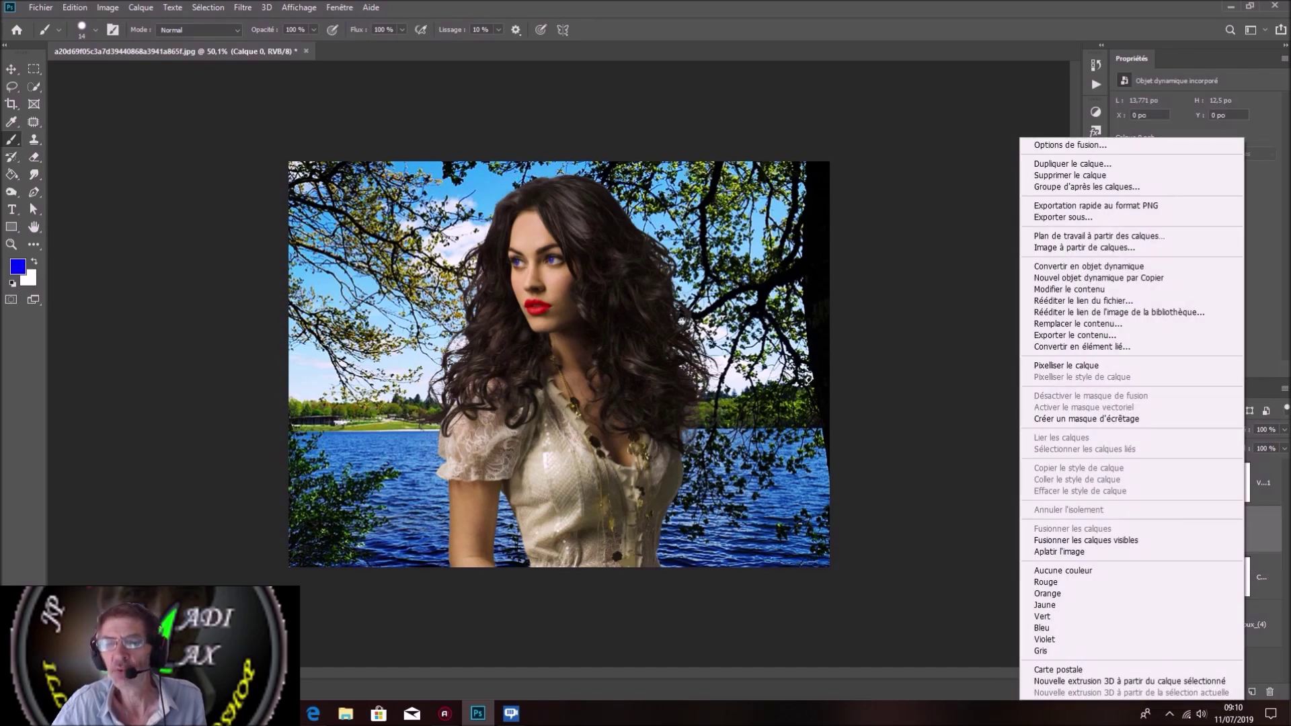
pyautogui.click(1075, 365)
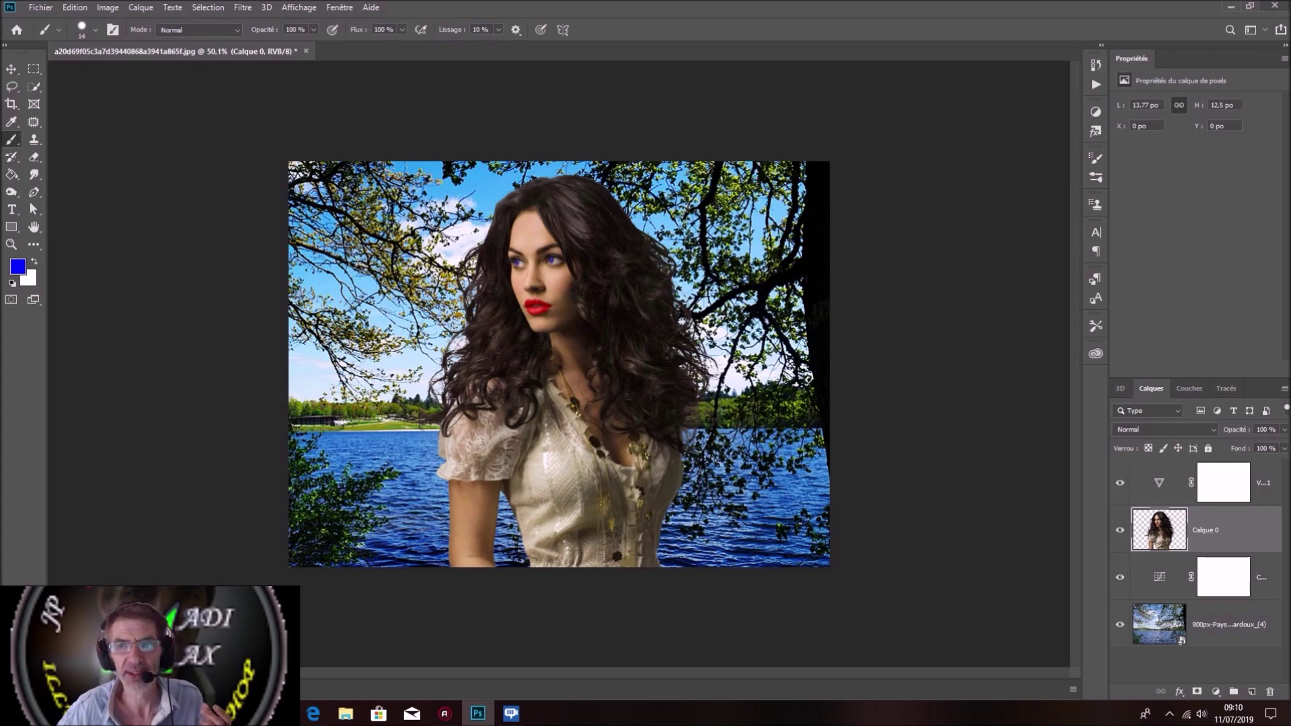
pyautogui.click(1095, 65)
# Create a new History snapshot, Instantané 3, of the current lakeside composite.
pyautogui.scroll(2, 1029, 96)
pyautogui.scroll(-2, 1001, 101)
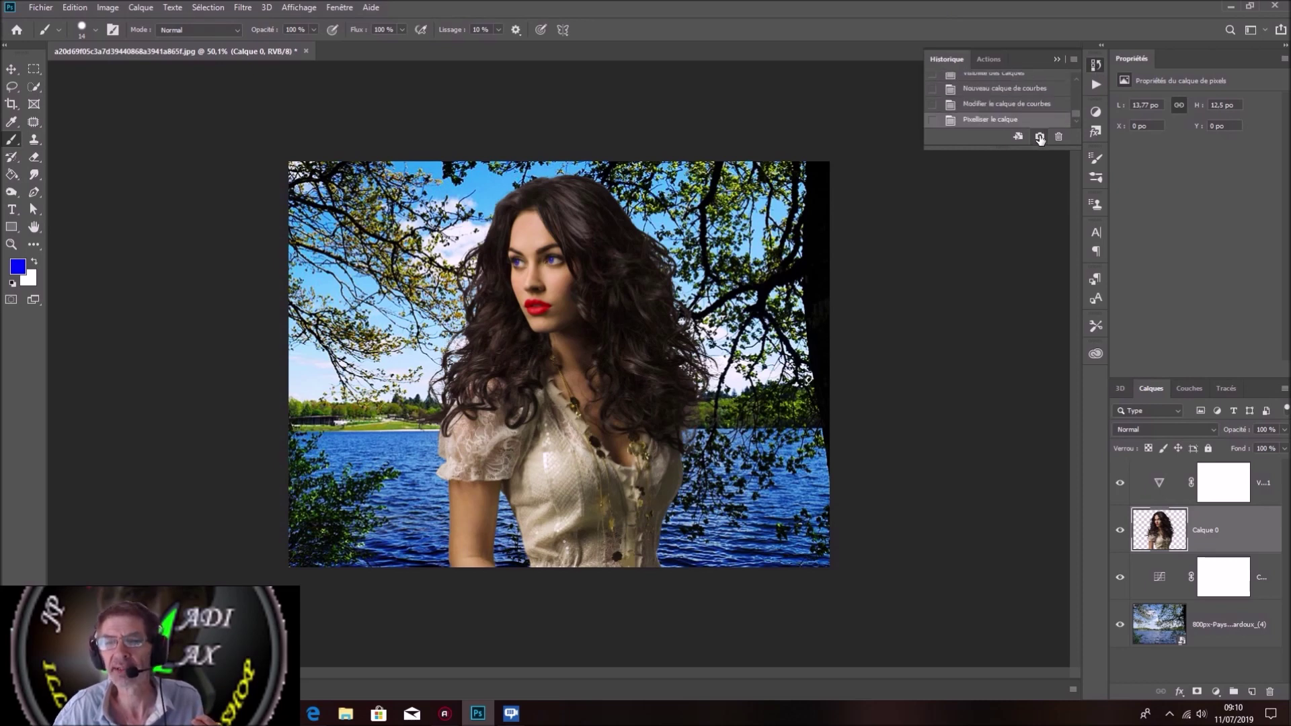
pyautogui.scroll(2, 1001, 100)
pyautogui.scroll(3, 1001, 101)
pyautogui.scroll(3, 1001, 101)
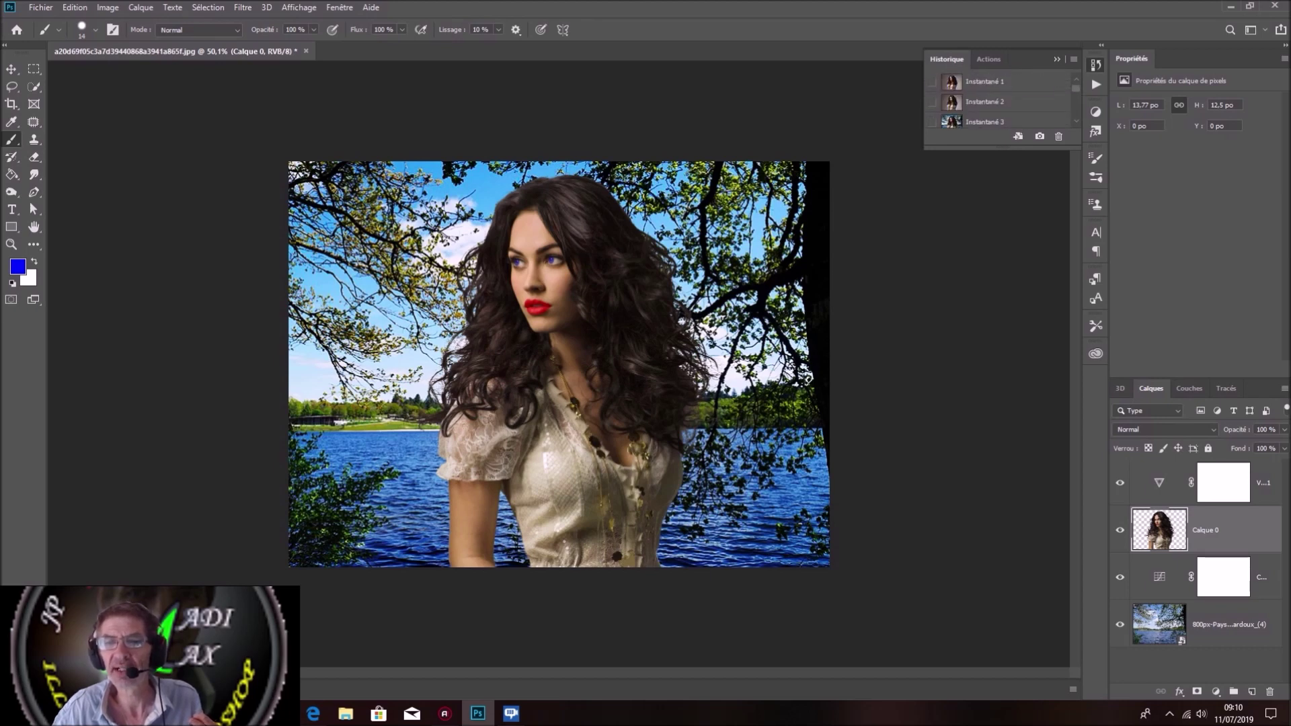
pyautogui.click(1039, 136)
# Compare the original portrait and Instantané 2 states, then return to Instantané 3.
pyautogui.scroll(2, 1001, 101)
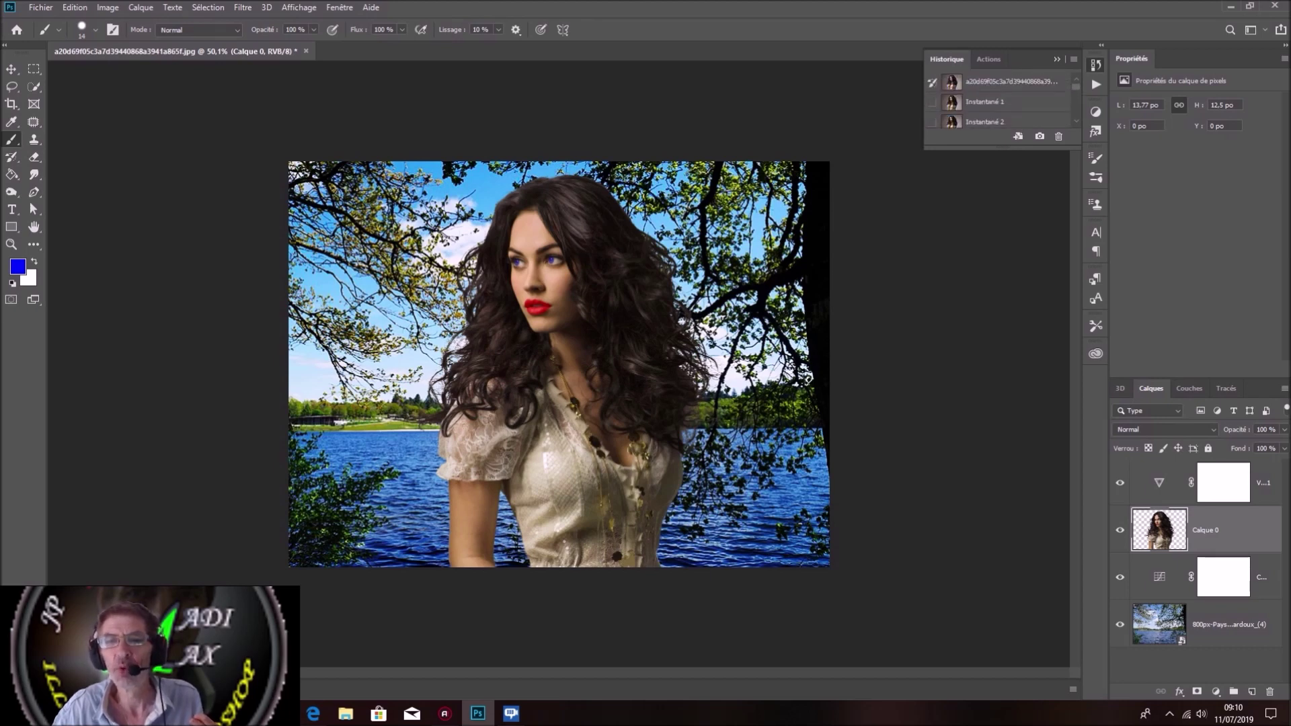
pyautogui.click(1008, 81)
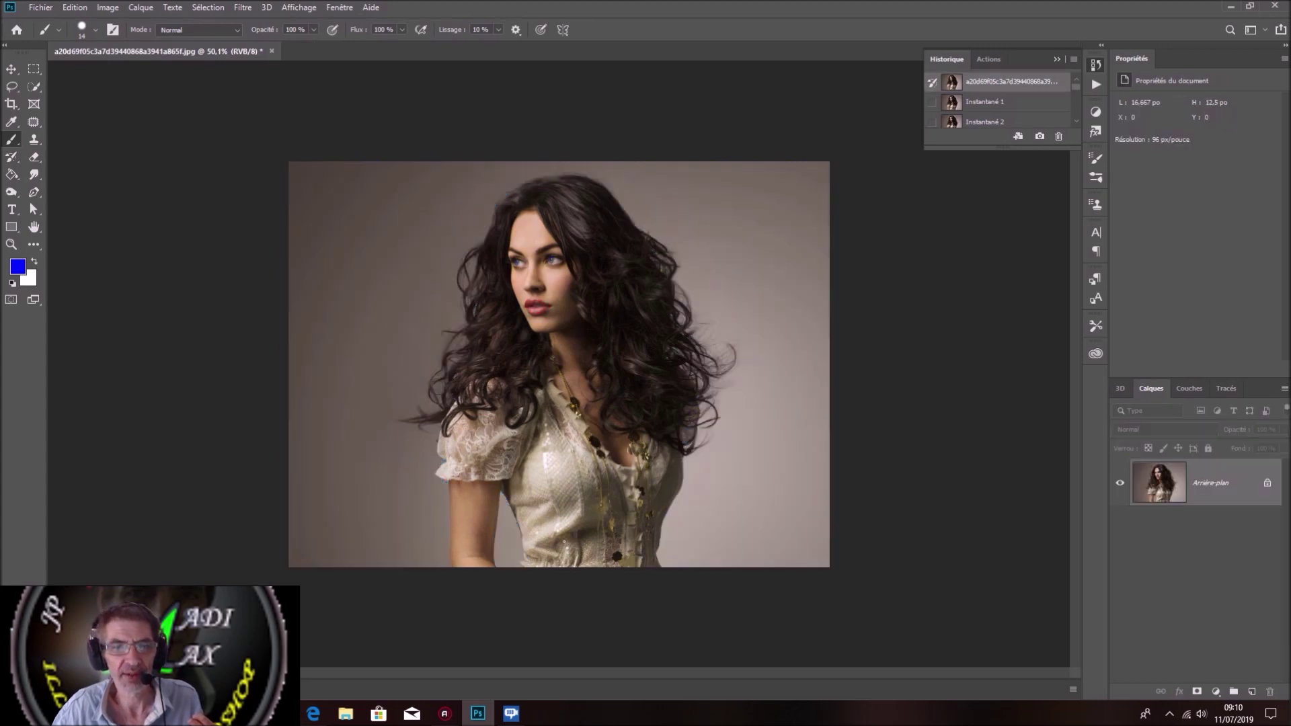
pyautogui.scroll(-1, 1002, 101)
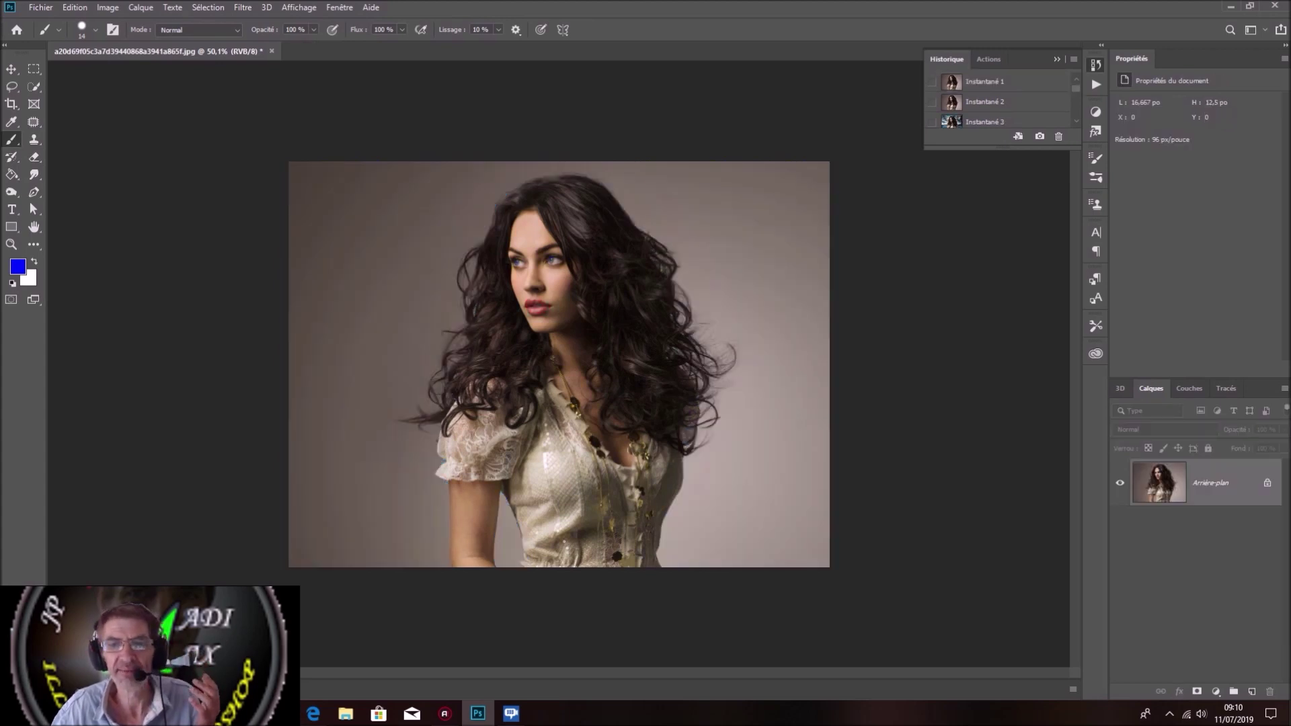
pyautogui.click(985, 122)
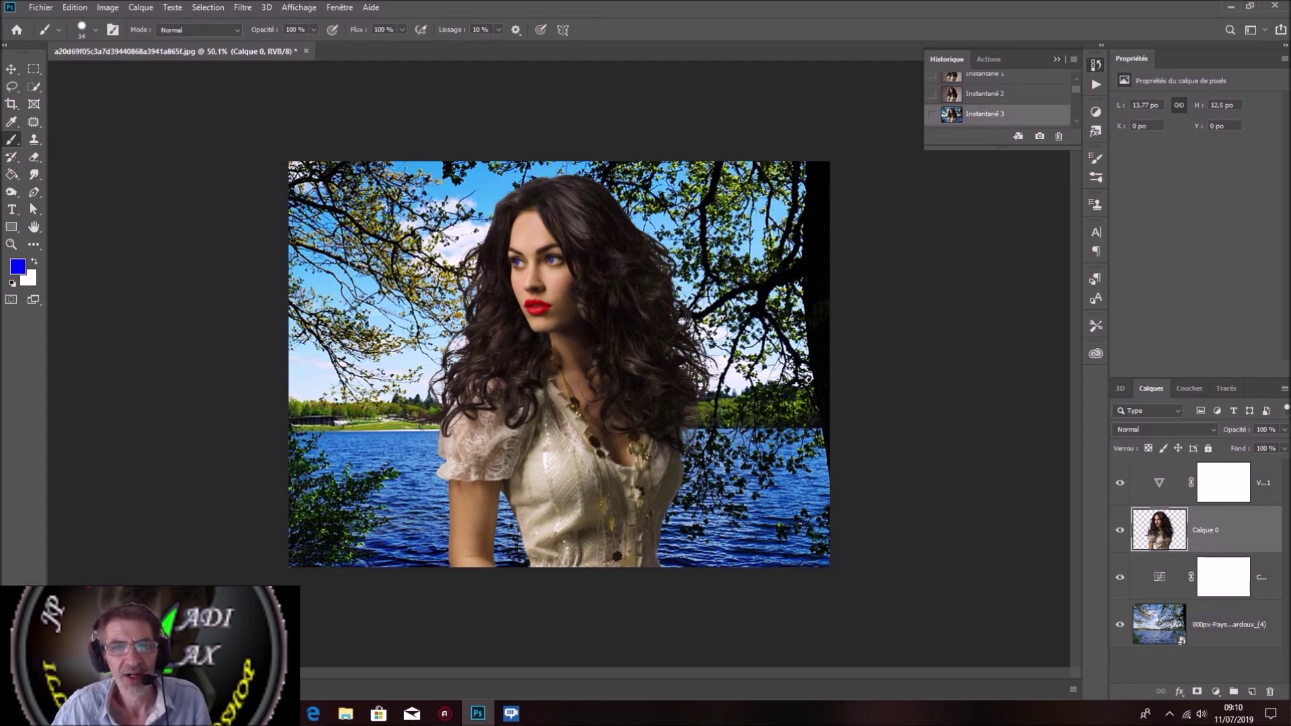
pyautogui.click(985, 93)
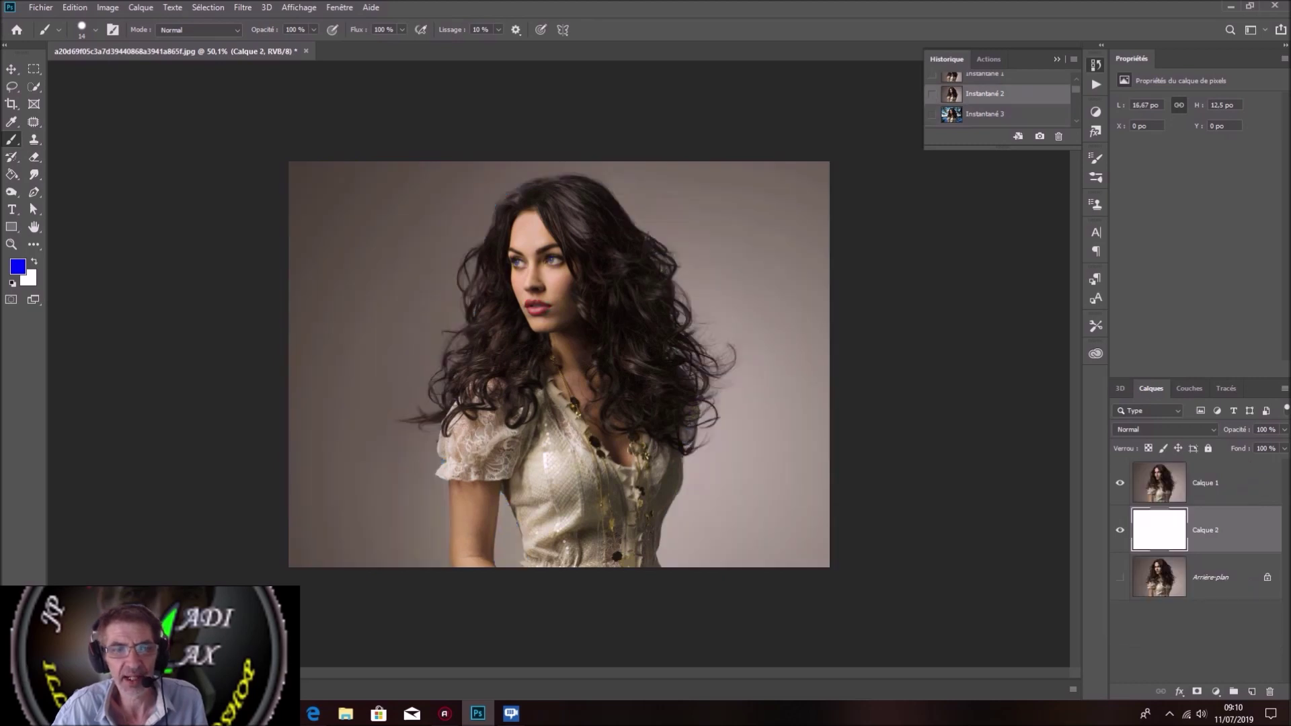
pyautogui.click(985, 114)
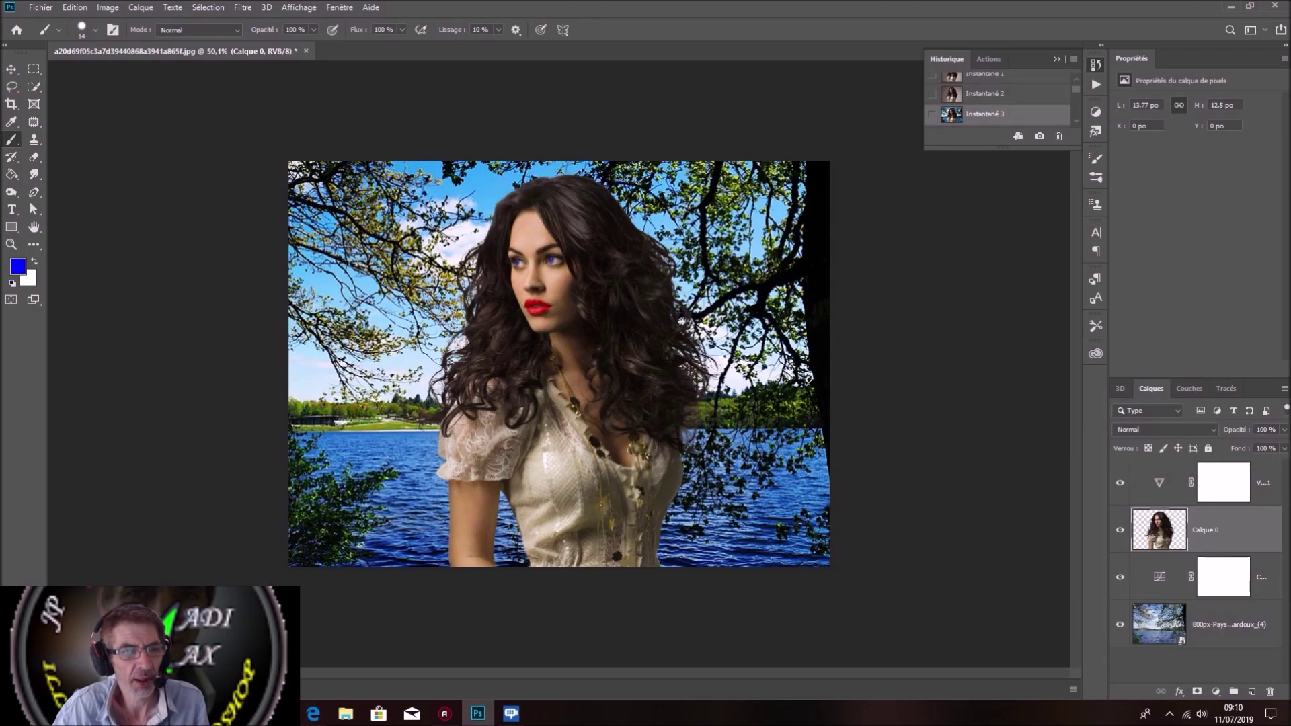
pyautogui.click(12, 161)
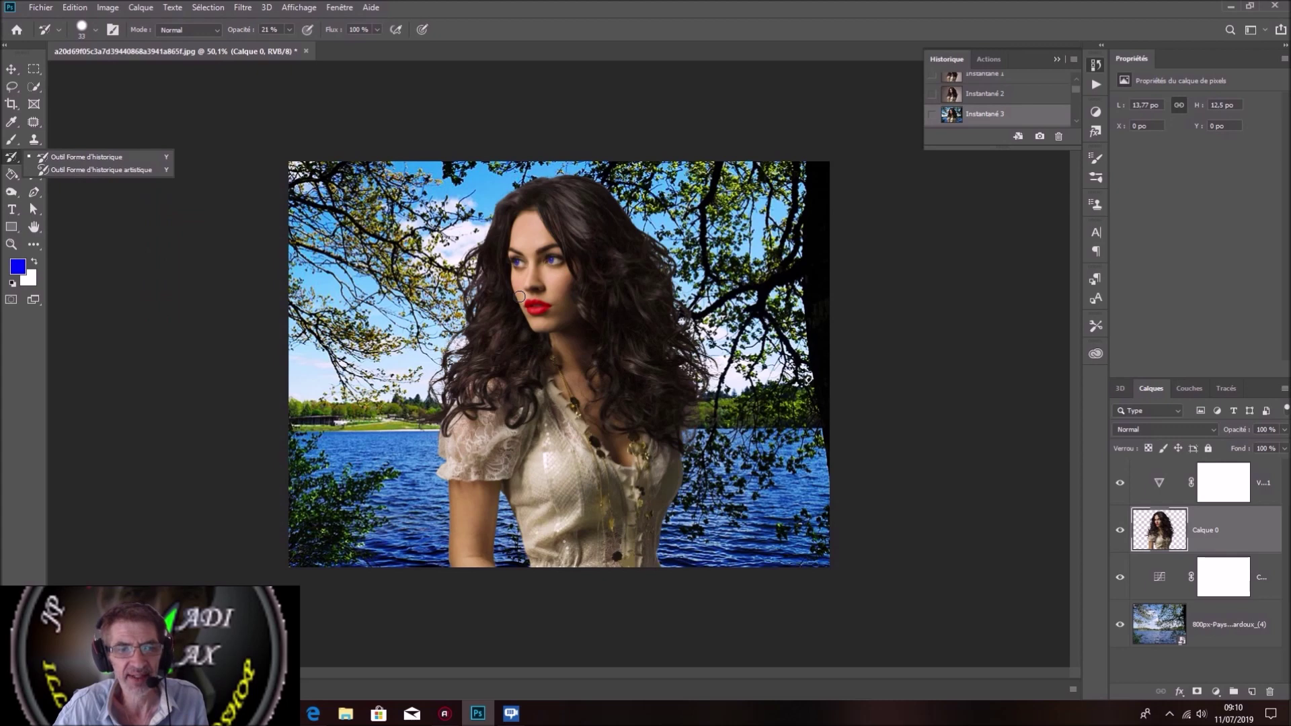
pyautogui.click(290, 32)
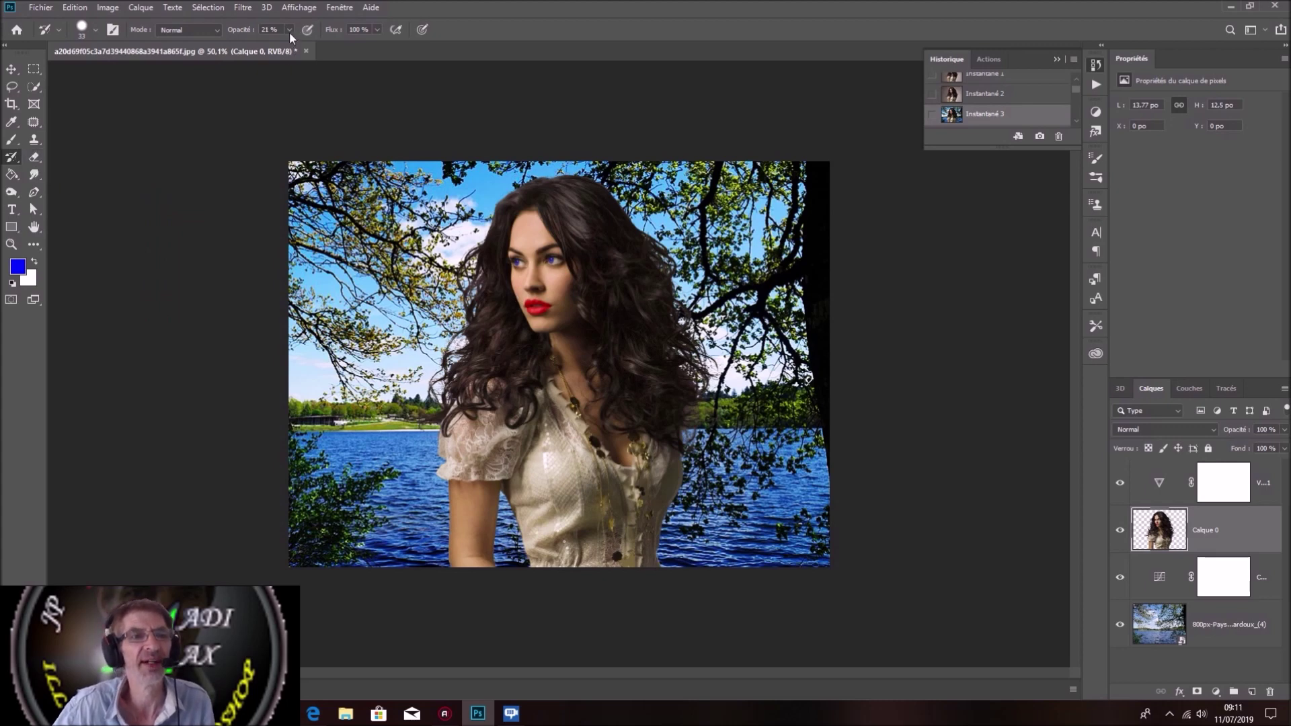
pyautogui.moveTo(300, 47); pyautogui.dragTo(339, 45)
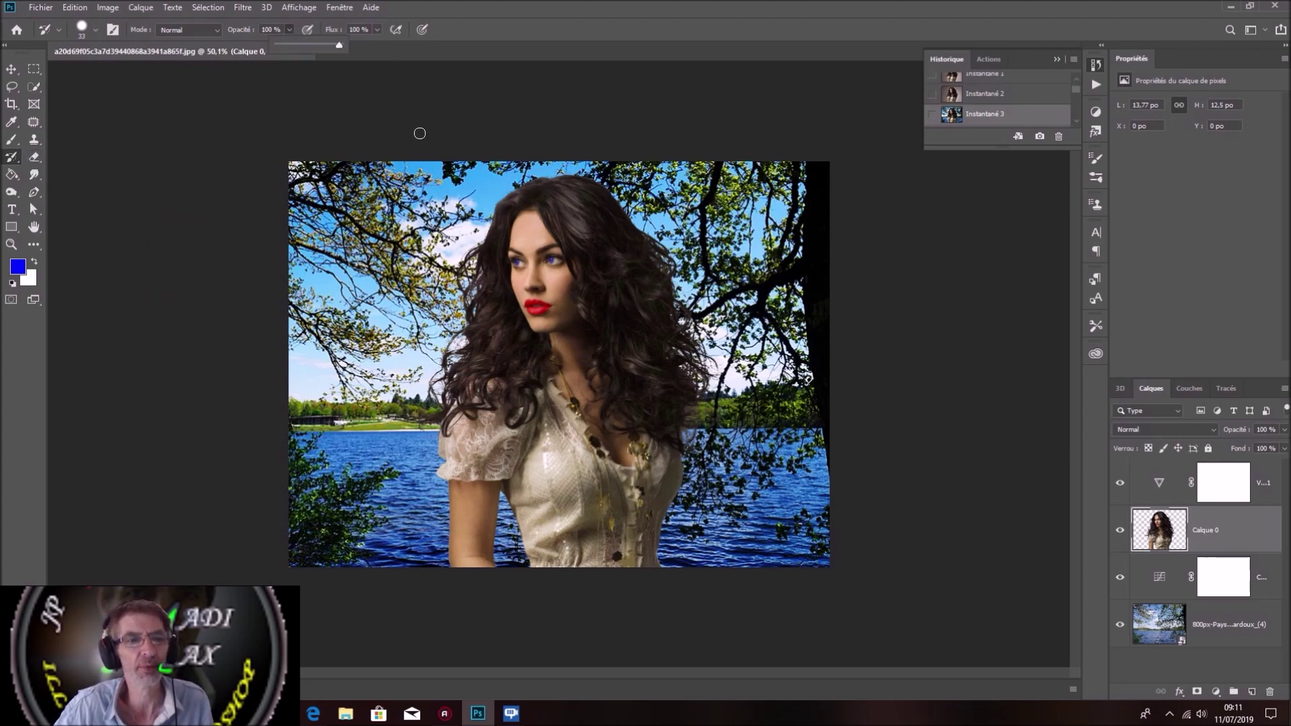
pyautogui.moveTo(441, 297)
pyautogui.mouseDown()
pyautogui.moveTo(478, 288)
pyautogui.moveTo(464, 228)
pyautogui.moveTo(403, 403)
pyautogui.mouseUp()
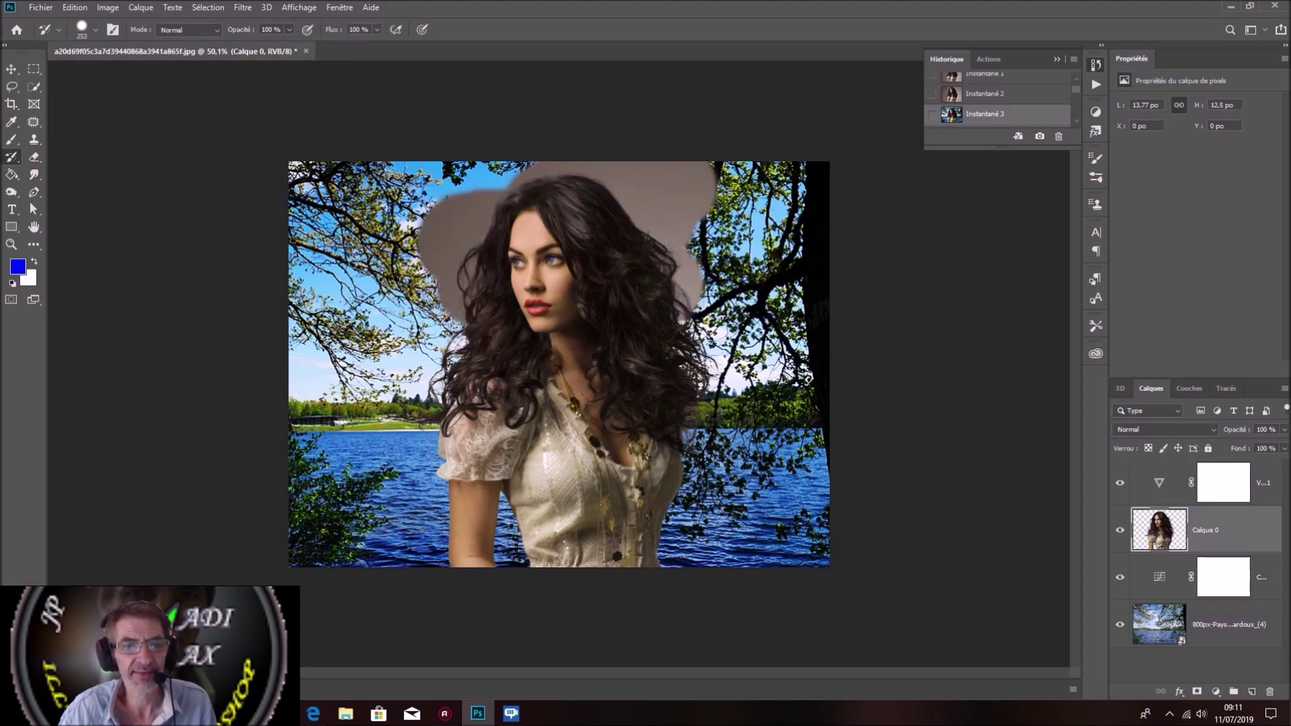
pyautogui.moveTo(434, 464)
pyautogui.mouseDown()
pyautogui.moveTo(504, 511)
pyautogui.moveTo(337, 524)
pyautogui.moveTo(773, 521)
pyautogui.mouseUp()
pyautogui.moveTo(417, 484); pyautogui.dragTo(316, 430)
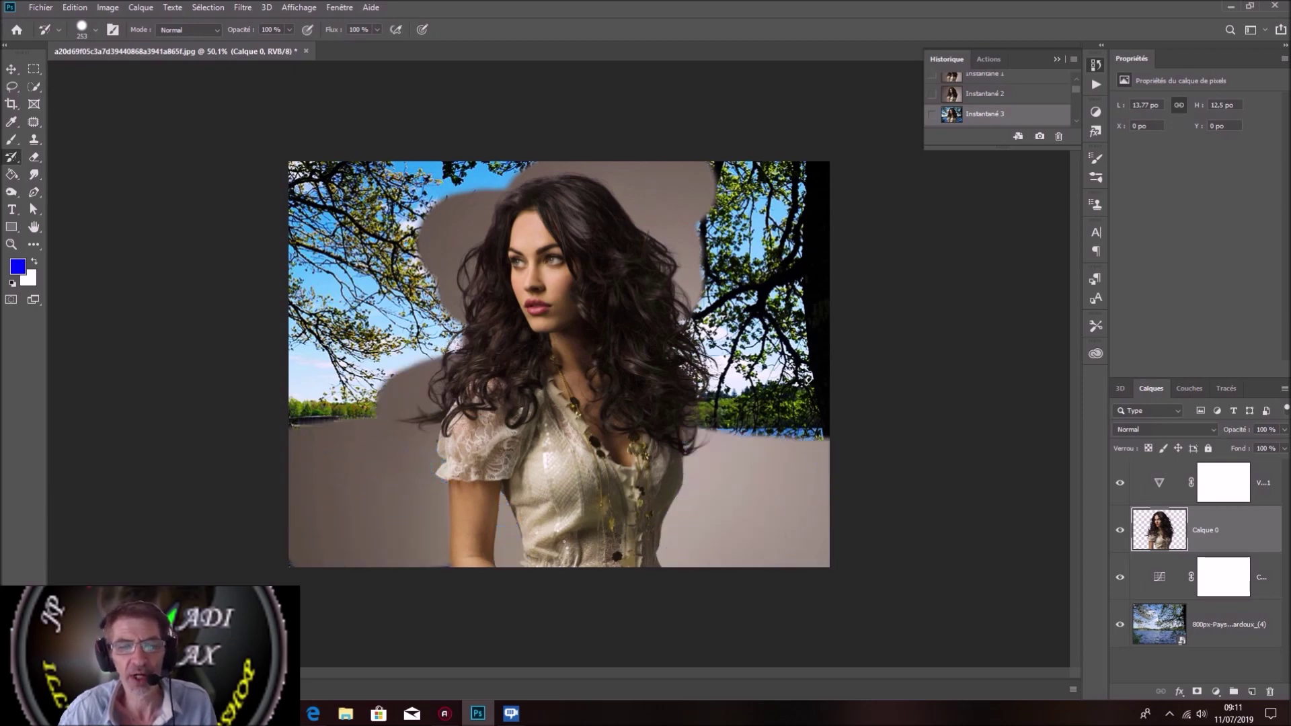
pyautogui.moveTo(693, 464); pyautogui.dragTo(821, 427)
pyautogui.moveTo(403, 404); pyautogui.dragTo(303, 369)
pyautogui.moveTo(377, 356)
pyautogui.mouseDown()
pyautogui.moveTo(753, 363)
pyautogui.moveTo(794, 403)
pyautogui.moveTo(376, 336)
pyautogui.moveTo(780, 302)
pyautogui.mouseUp()
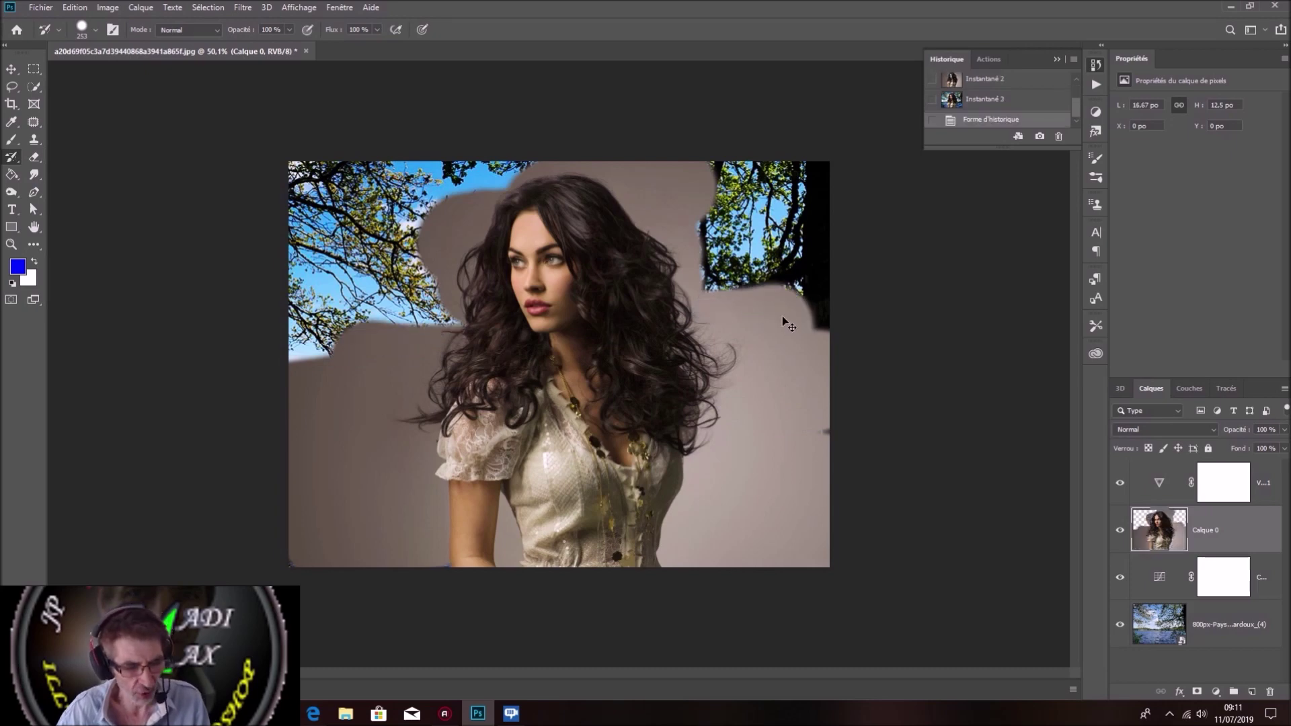
pyautogui.click(985, 99)
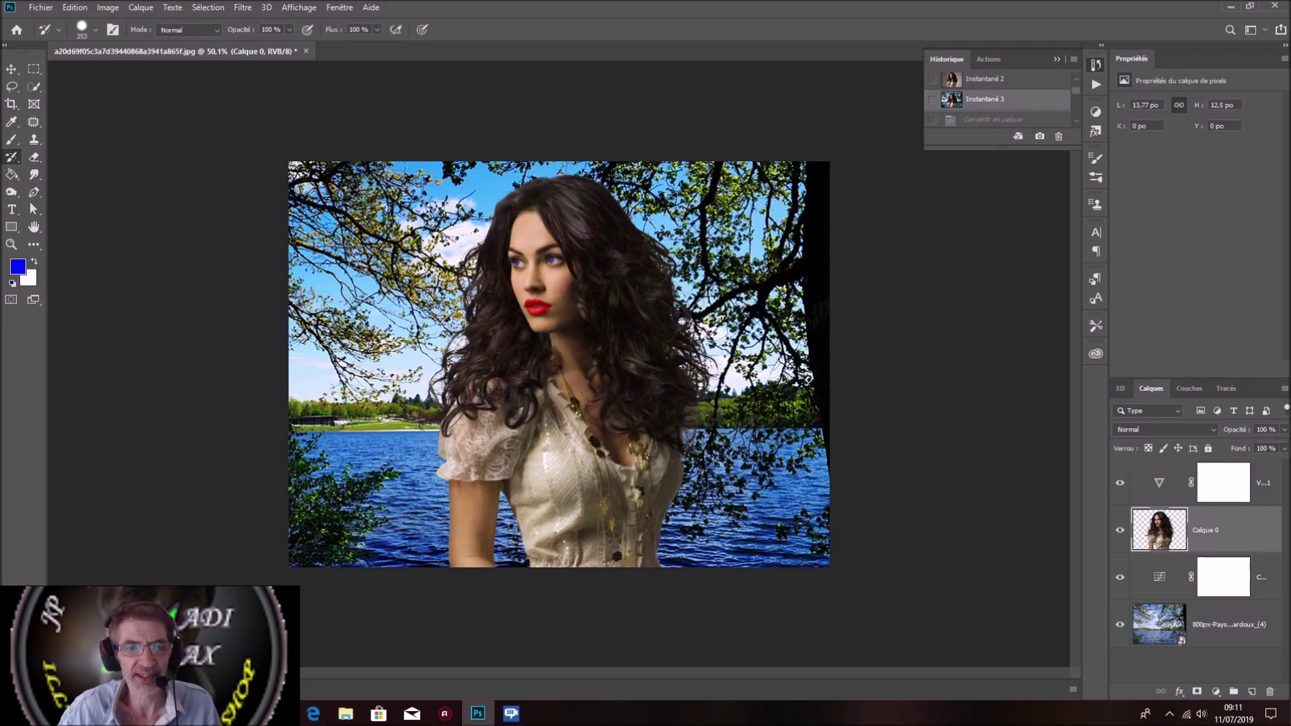
pyautogui.scroll(2, 534, 306)
# Zoom on the face and set the History Brush to 36 px, undoing a full-strength lip stroke.
pyautogui.scroll(5, 535, 306)
pyautogui.scroll(3, 535, 306)
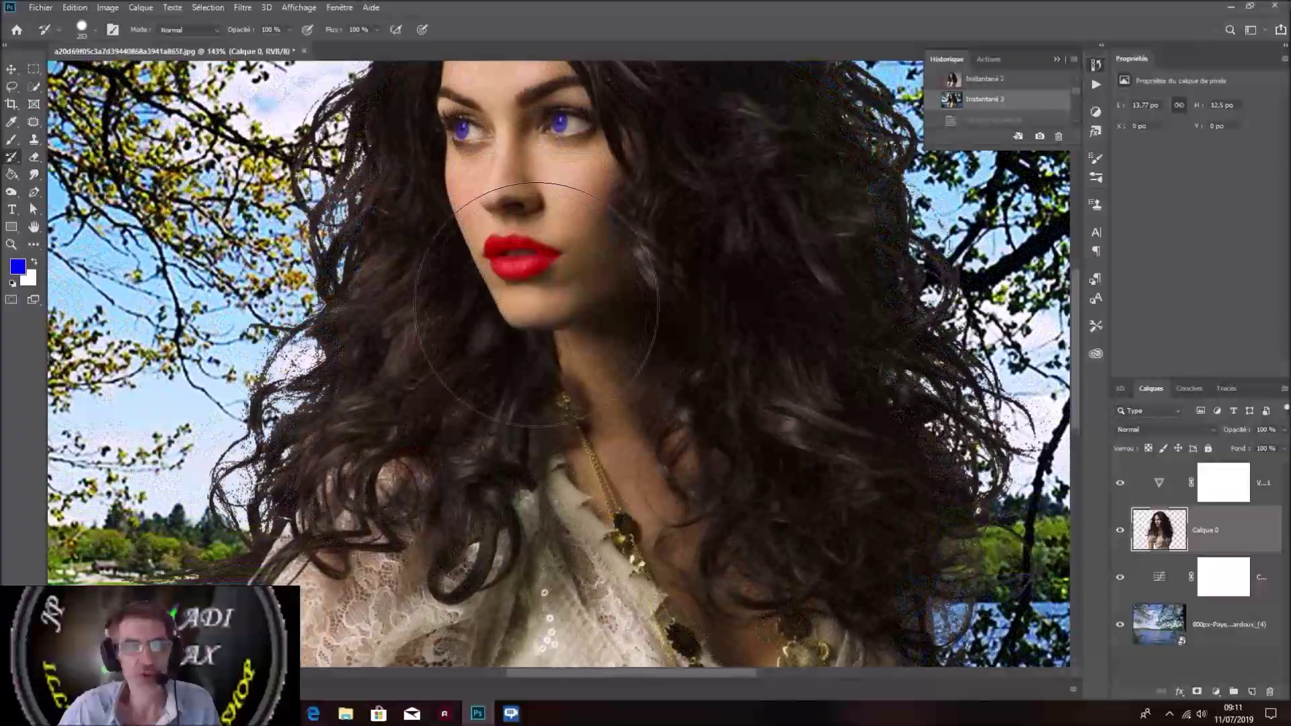
pyautogui.keyDown('alt'); pyautogui.rightClick(593, 284); pyautogui.keyUp('alt')
pyautogui.moveTo(593, 278); pyautogui.dragTo(499, 271)
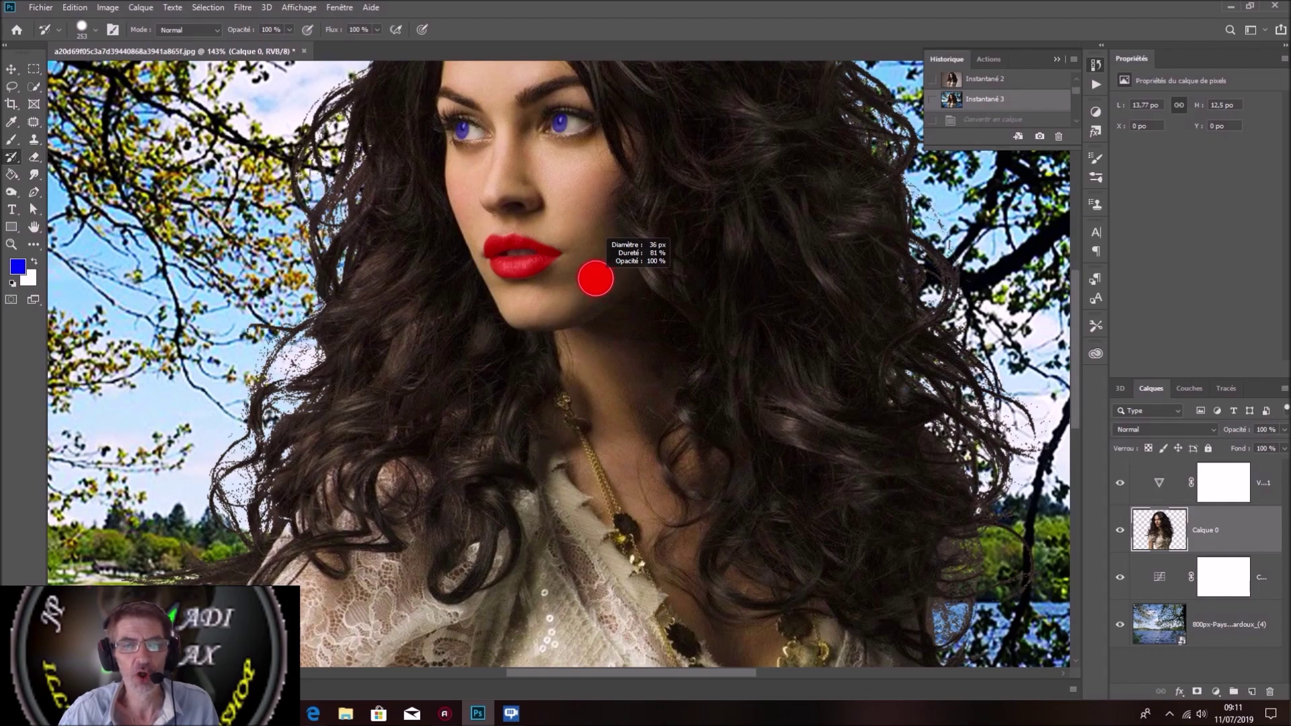
pyautogui.moveTo(596, 279); pyautogui.dragTo(589, 278)
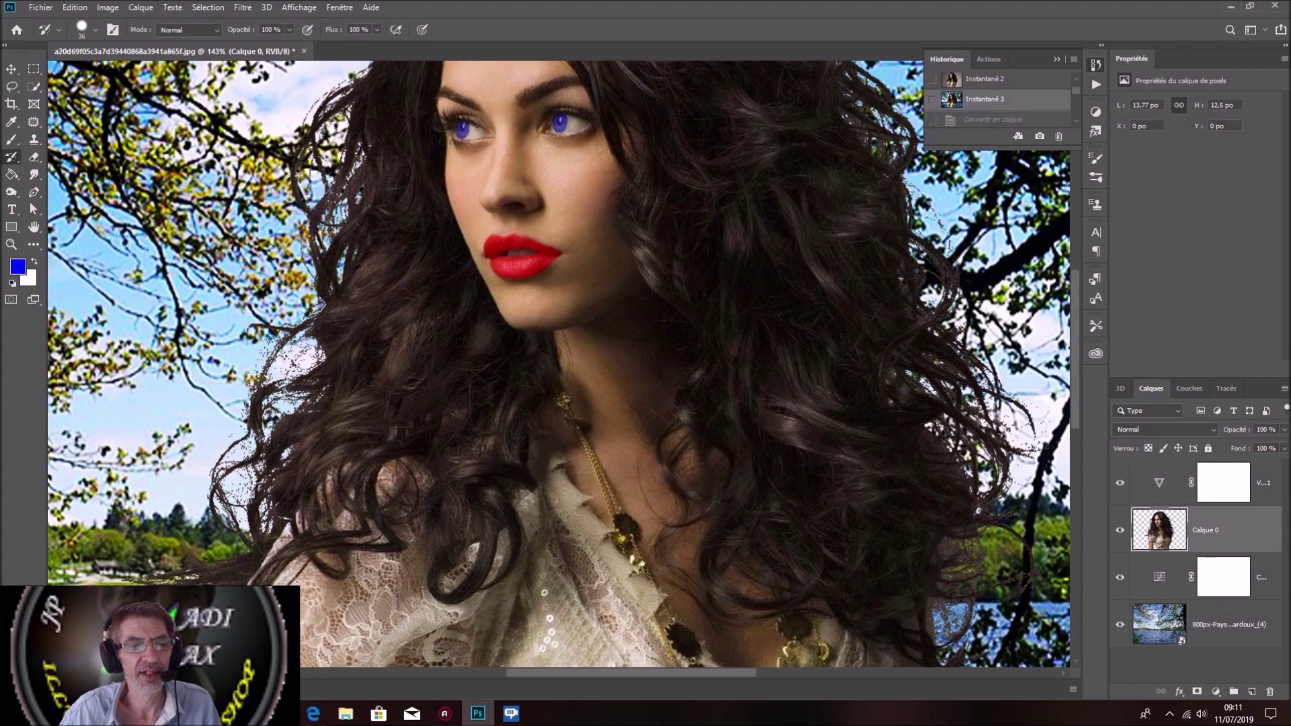
pyautogui.moveTo(485, 252)
pyautogui.mouseDown()
pyautogui.moveTo(521, 241)
pyautogui.moveTo(548, 259)
pyautogui.mouseUp()
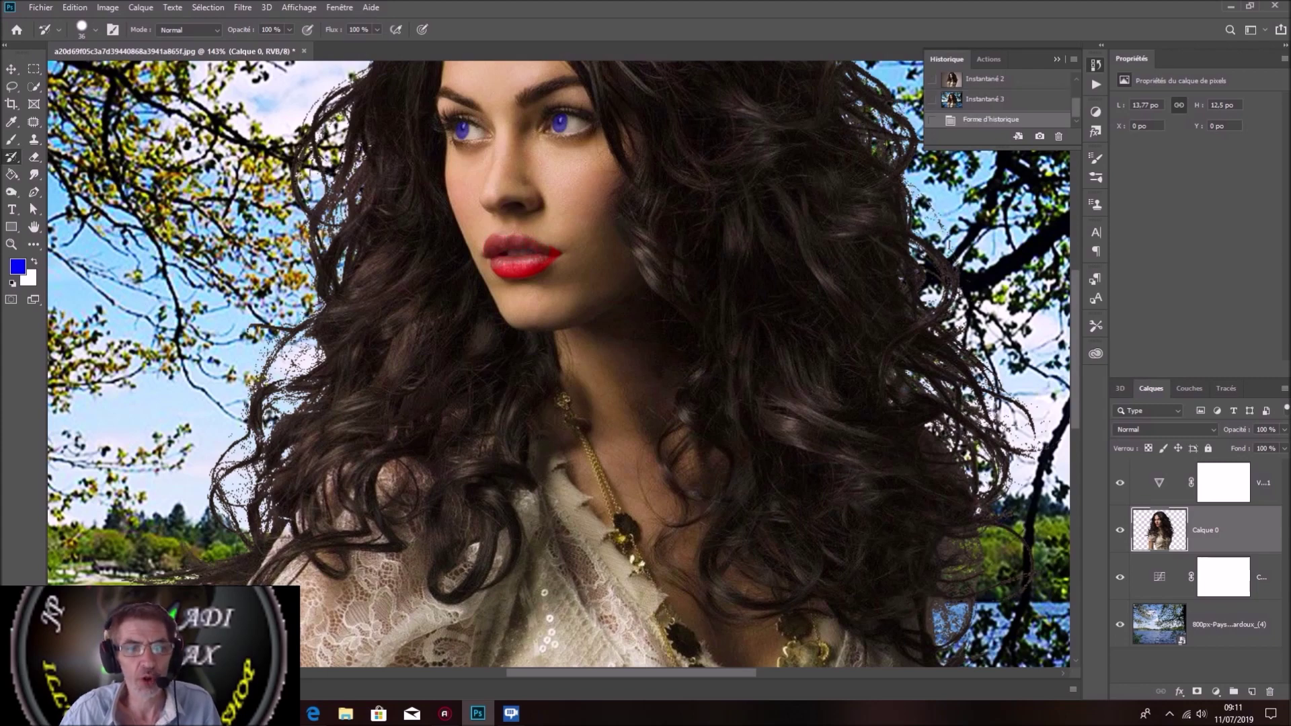
pyautogui.hotkey('ctrl', 'z')
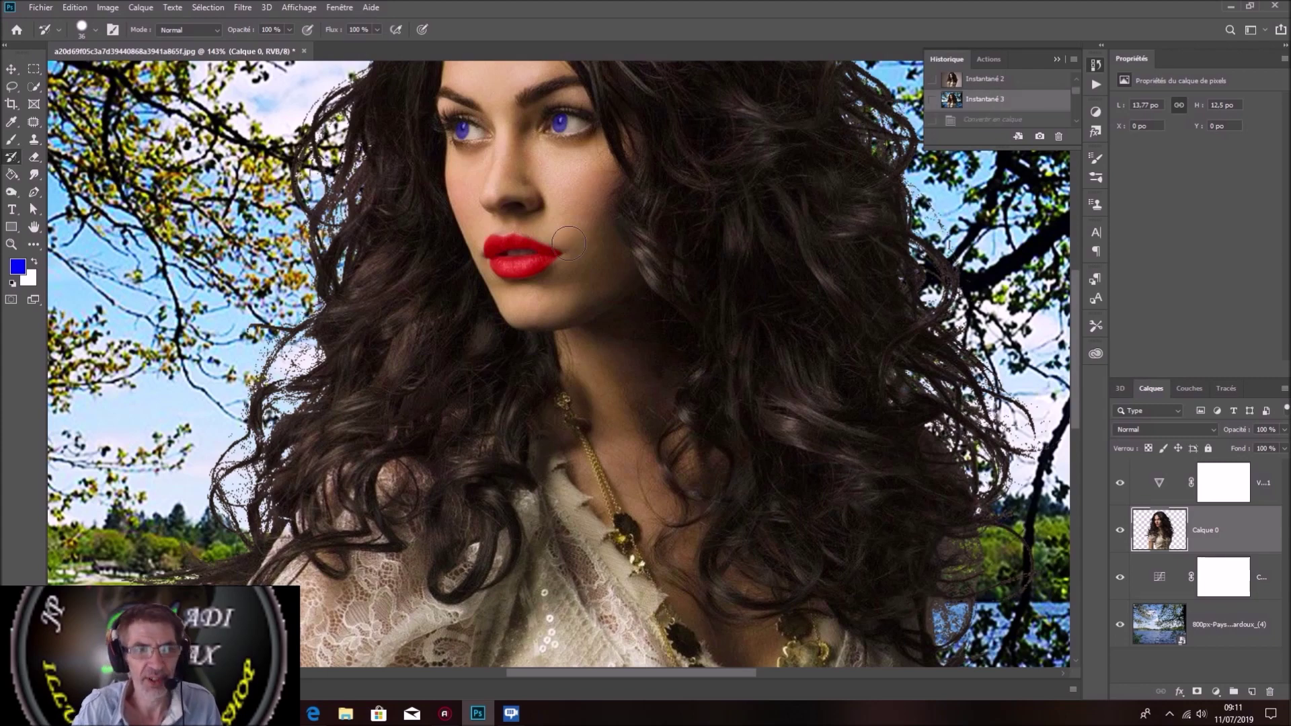
# Lower the History Brush opacity to 25% and paint over the lips to soften their red.
pyautogui.click(288, 29)
pyautogui.moveTo(290, 45); pyautogui.dragTo(245, 44)
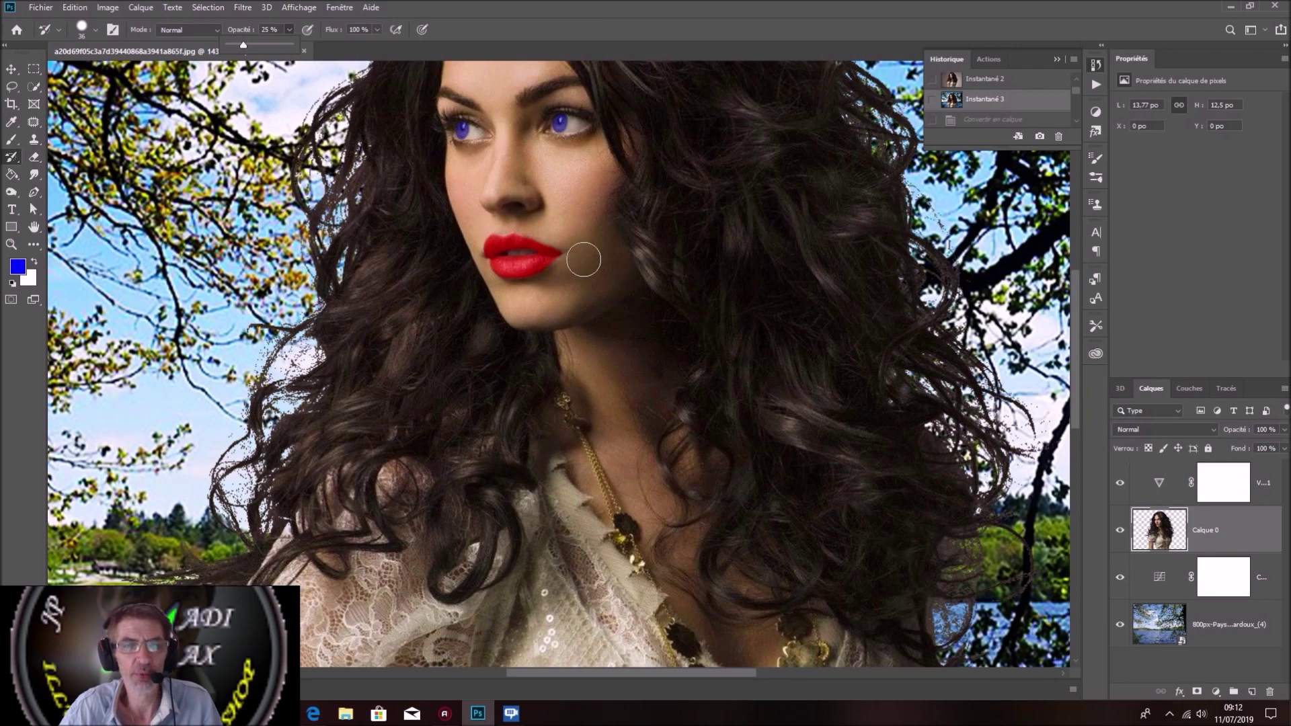
pyautogui.press('Return')
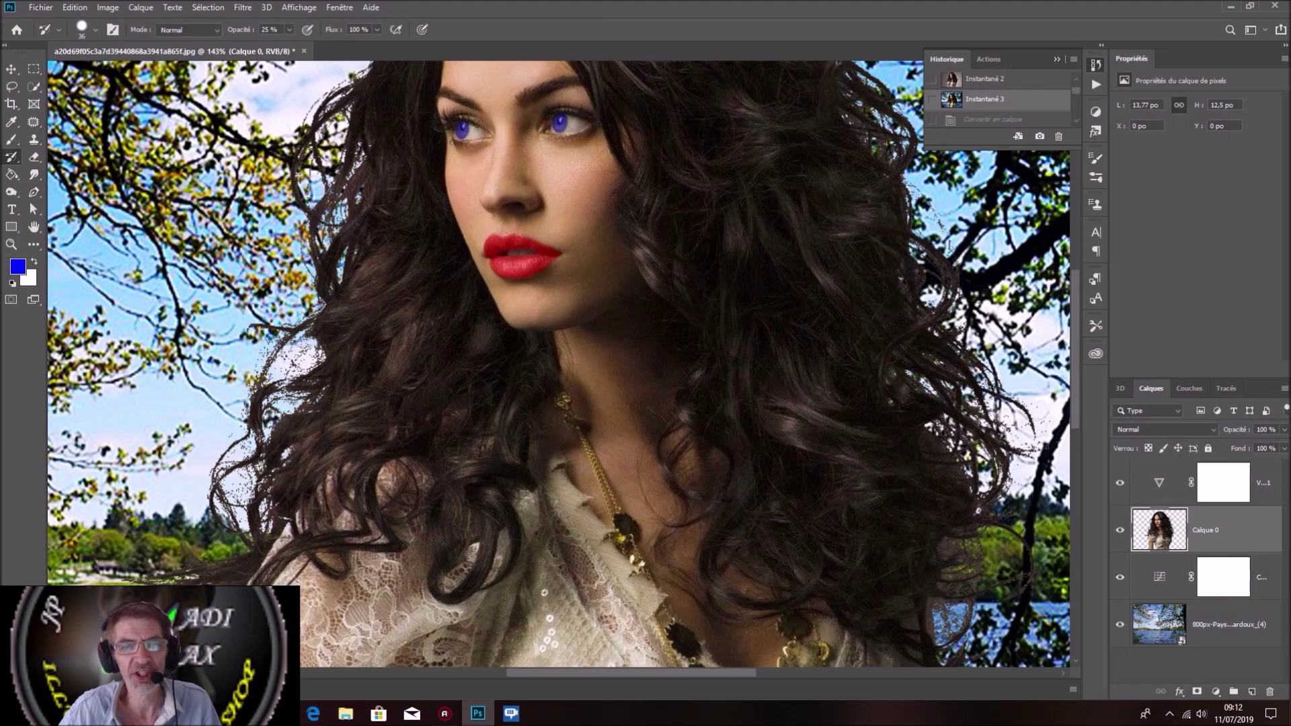
pyautogui.click(673, 336)
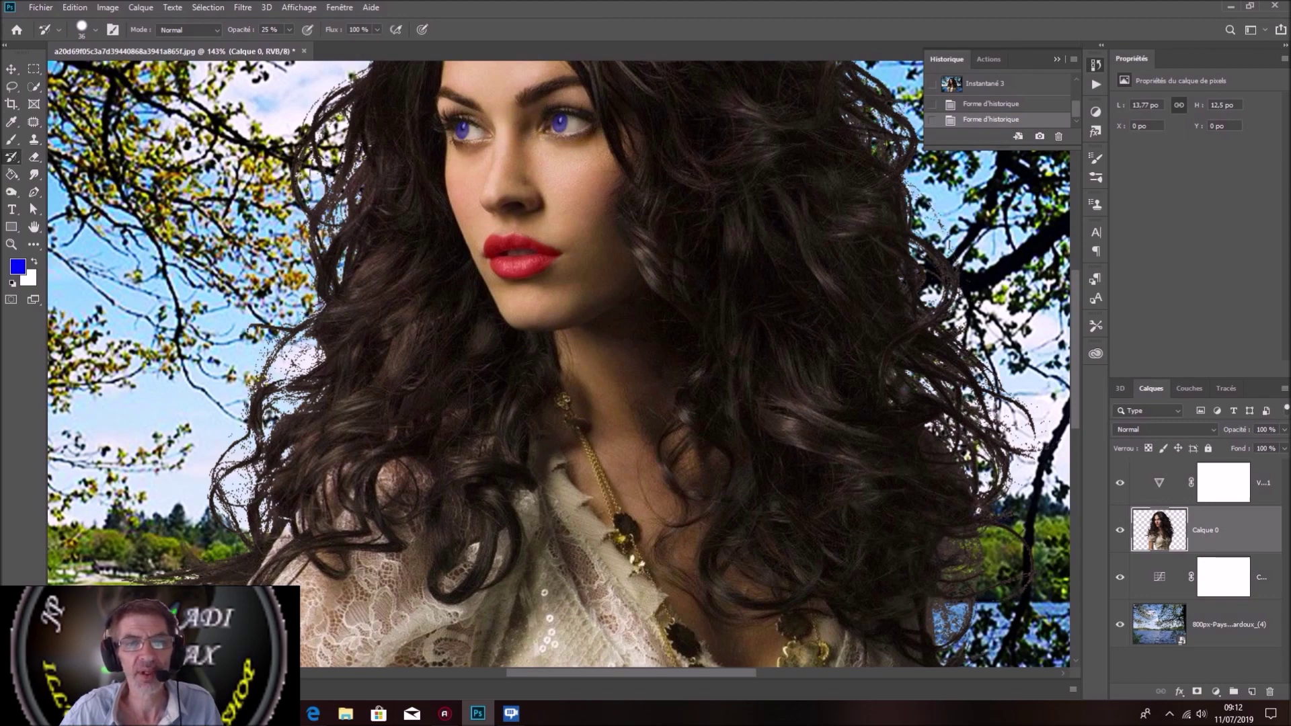
pyautogui.scroll(-5, 597, 218)
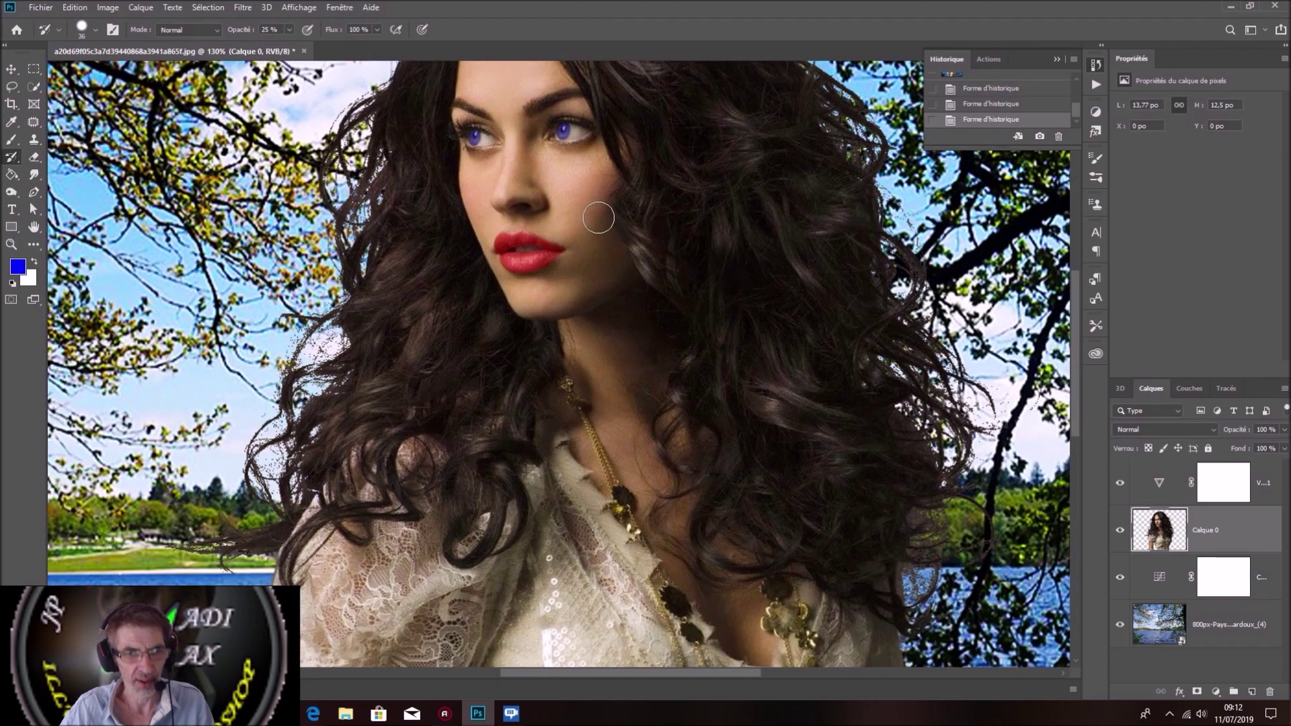
pyautogui.scroll(-1, 598, 218)
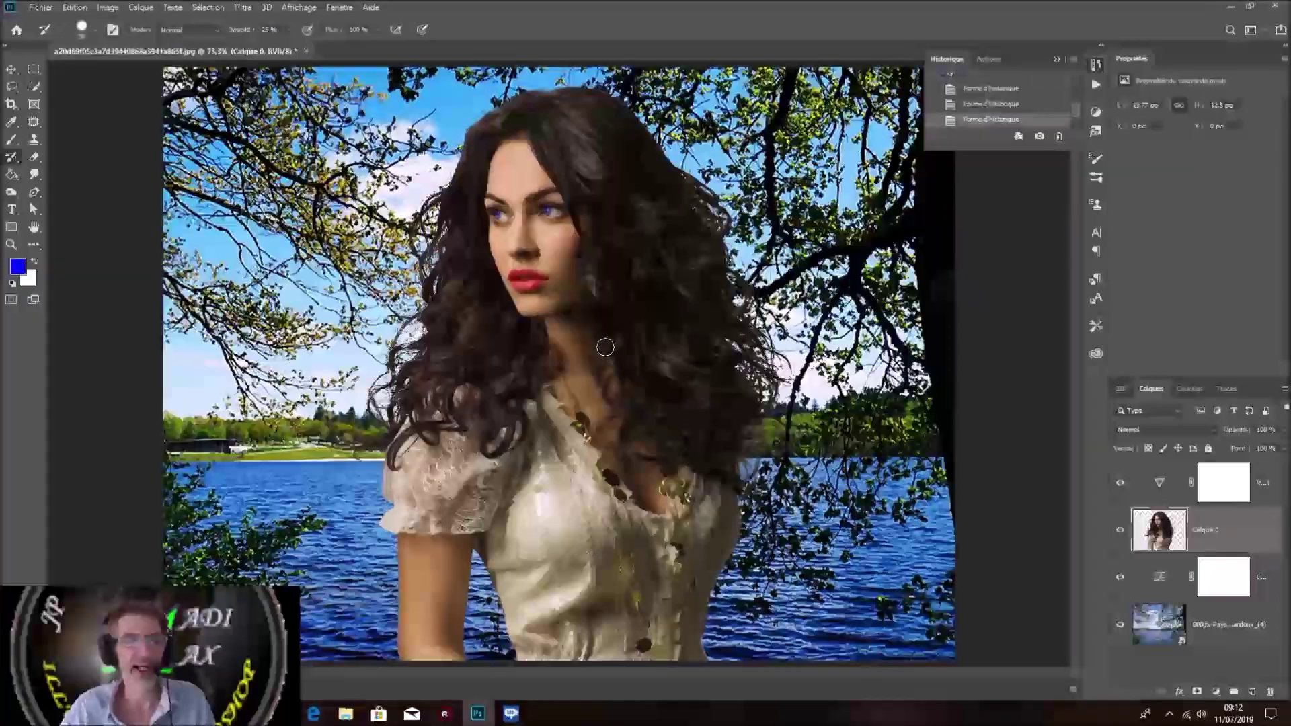
pyautogui.scroll(3, 605, 338)
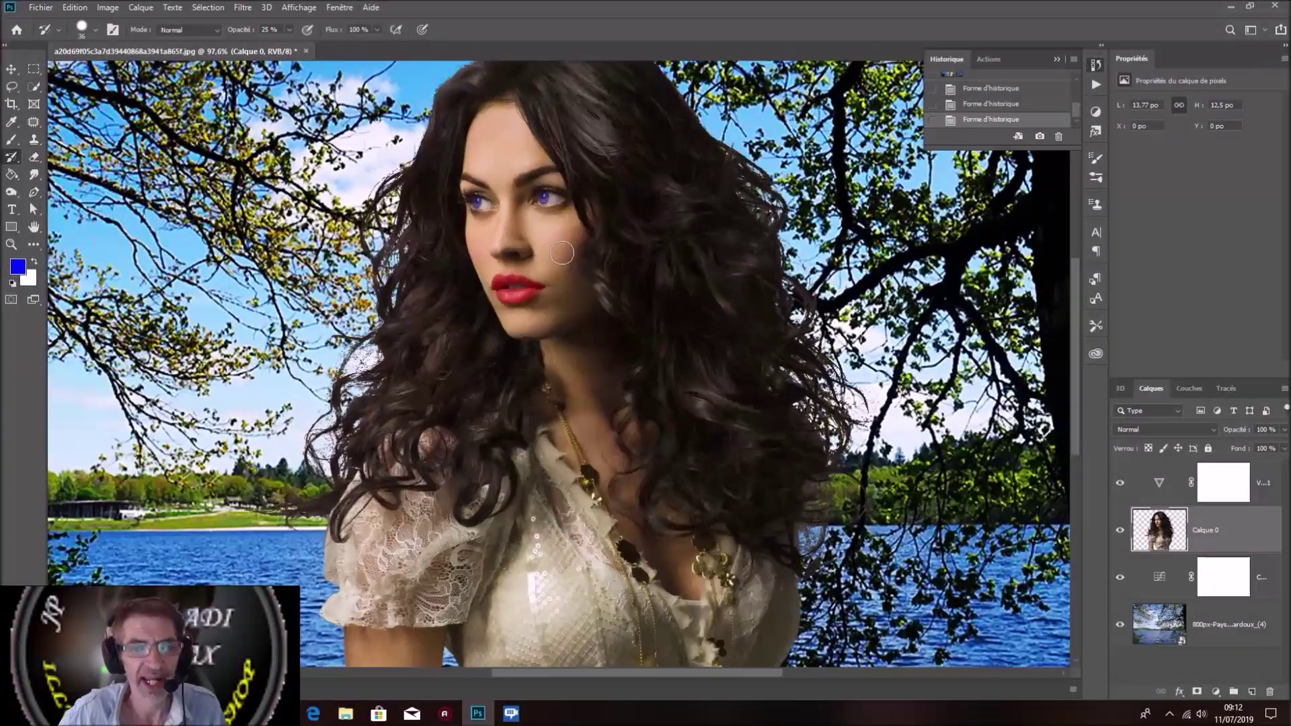
pyautogui.scroll(3, 509, 296)
pyautogui.scroll(2, 509, 296)
pyautogui.scroll(1, 518, 289)
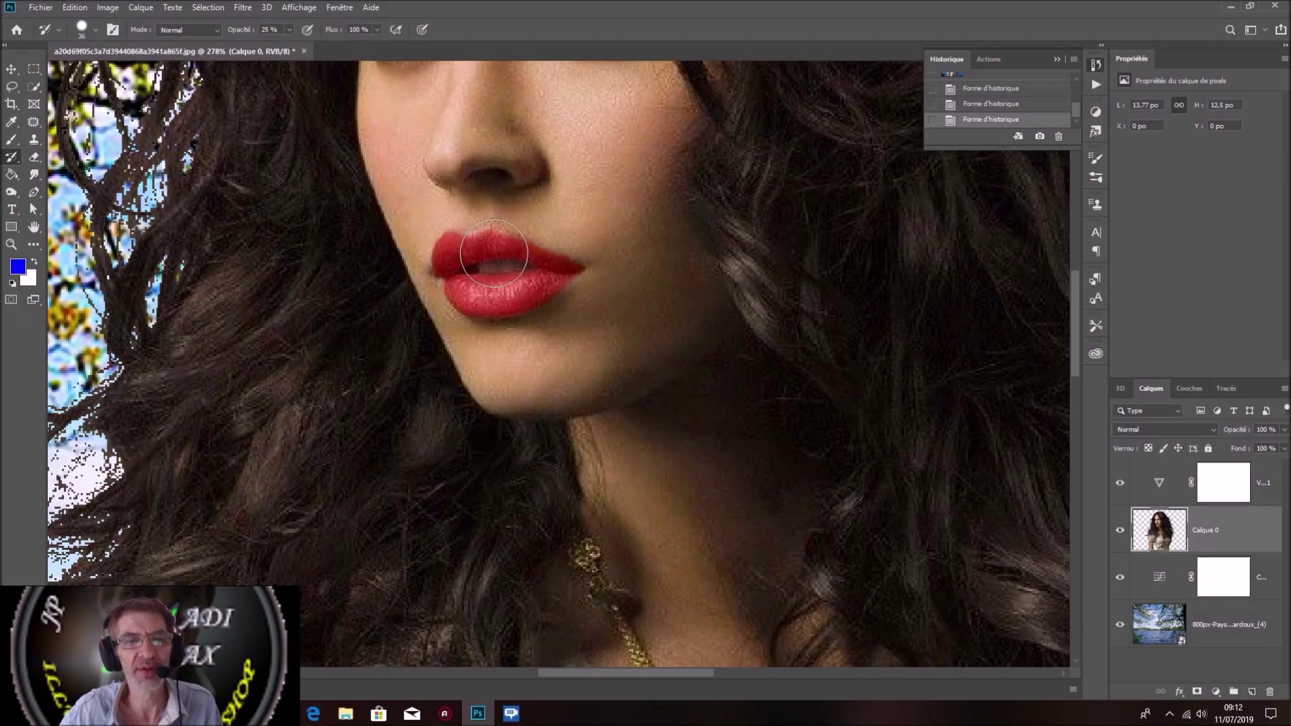
pyautogui.moveTo(606, 196); pyautogui.dragTo(594, 385)
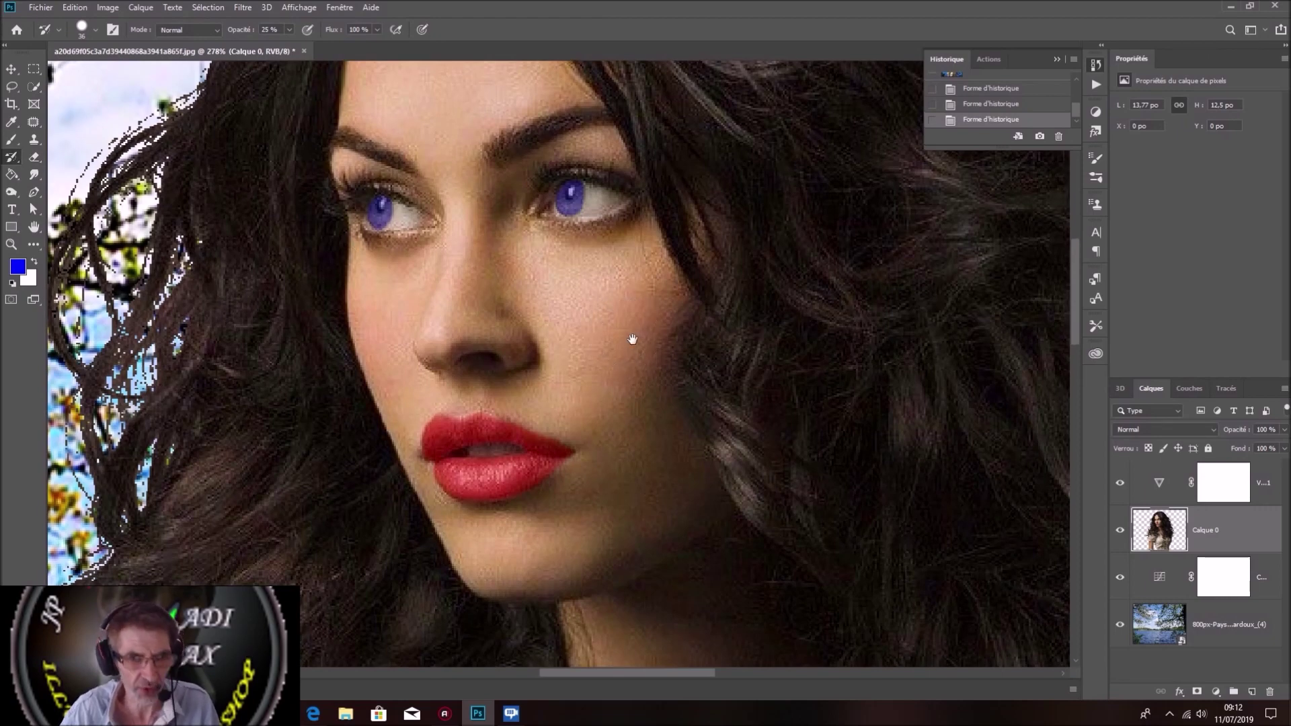
pyautogui.moveTo(619, 330); pyautogui.dragTo(609, 216)
pyautogui.scroll(-3, 622, 232)
pyautogui.scroll(-3, 629, 238)
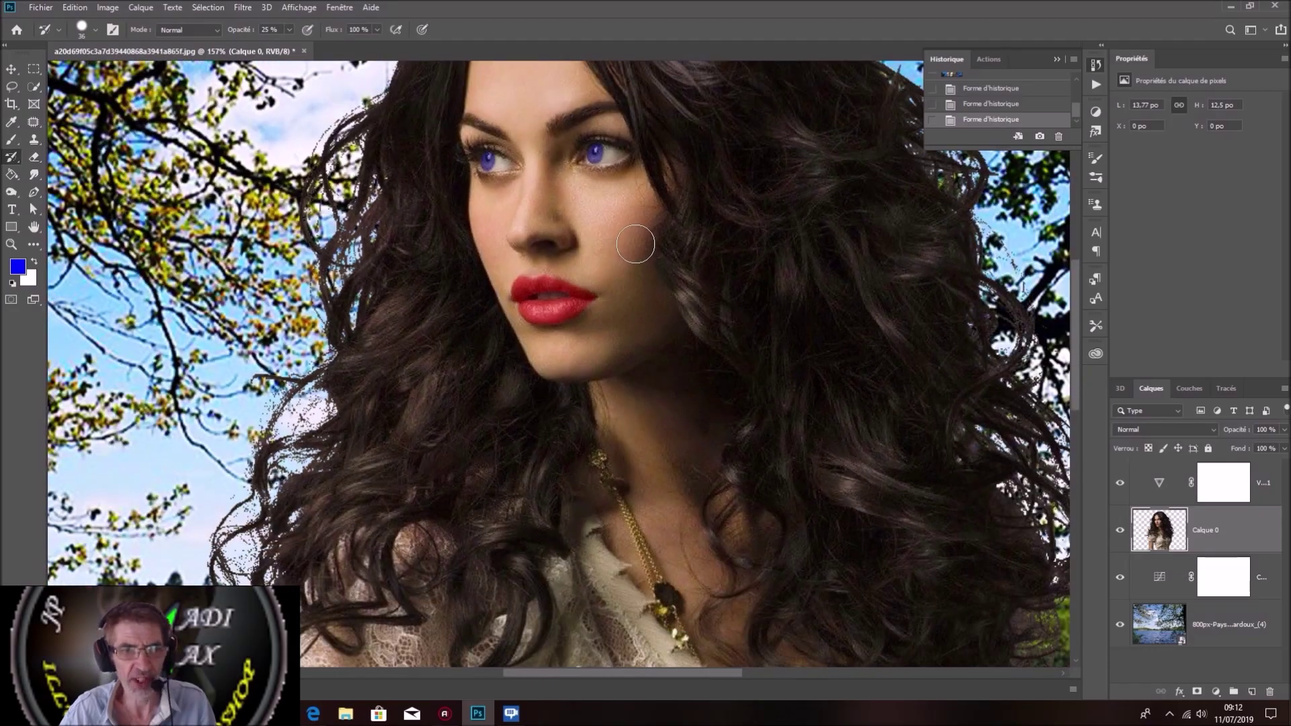
pyautogui.scroll(-3, 635, 245)
pyautogui.scroll(-2, 640, 253)
pyautogui.scroll(-2, 640, 253)
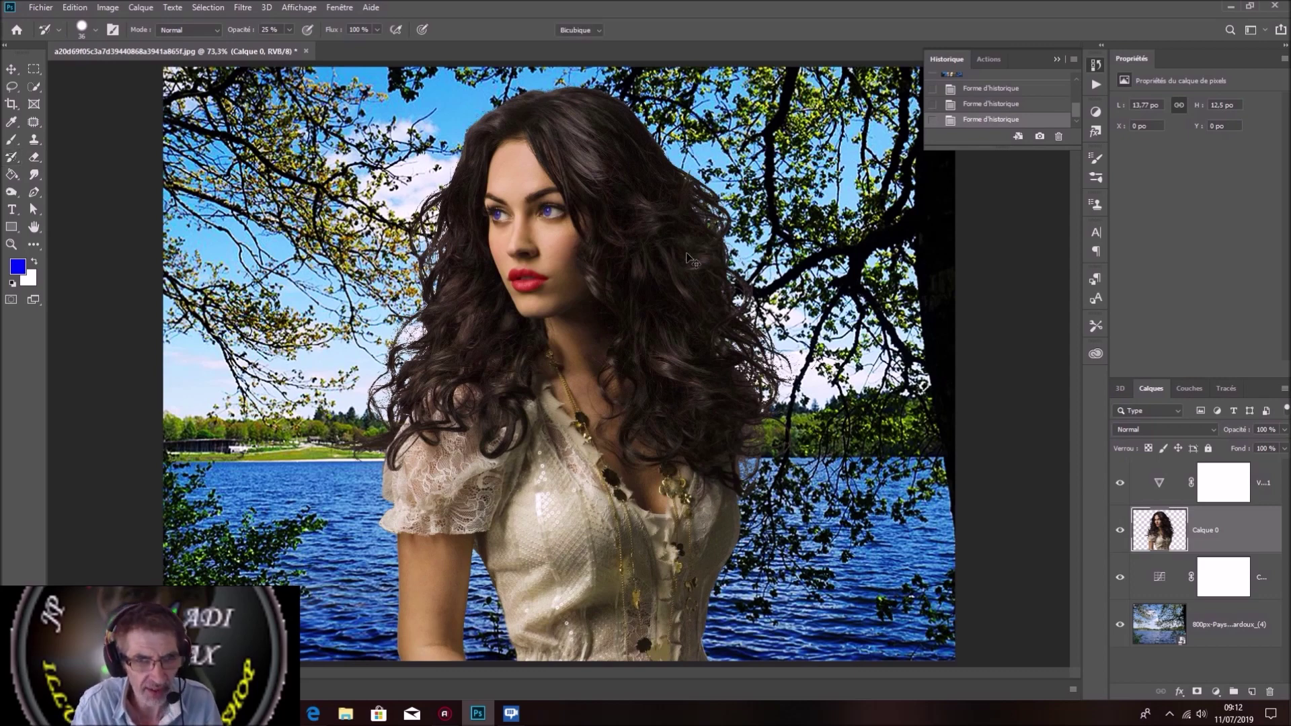
# Free-transform Calque 0 down to 89.8% and commit the resize.
pyautogui.hotkey('ctrl', 't')
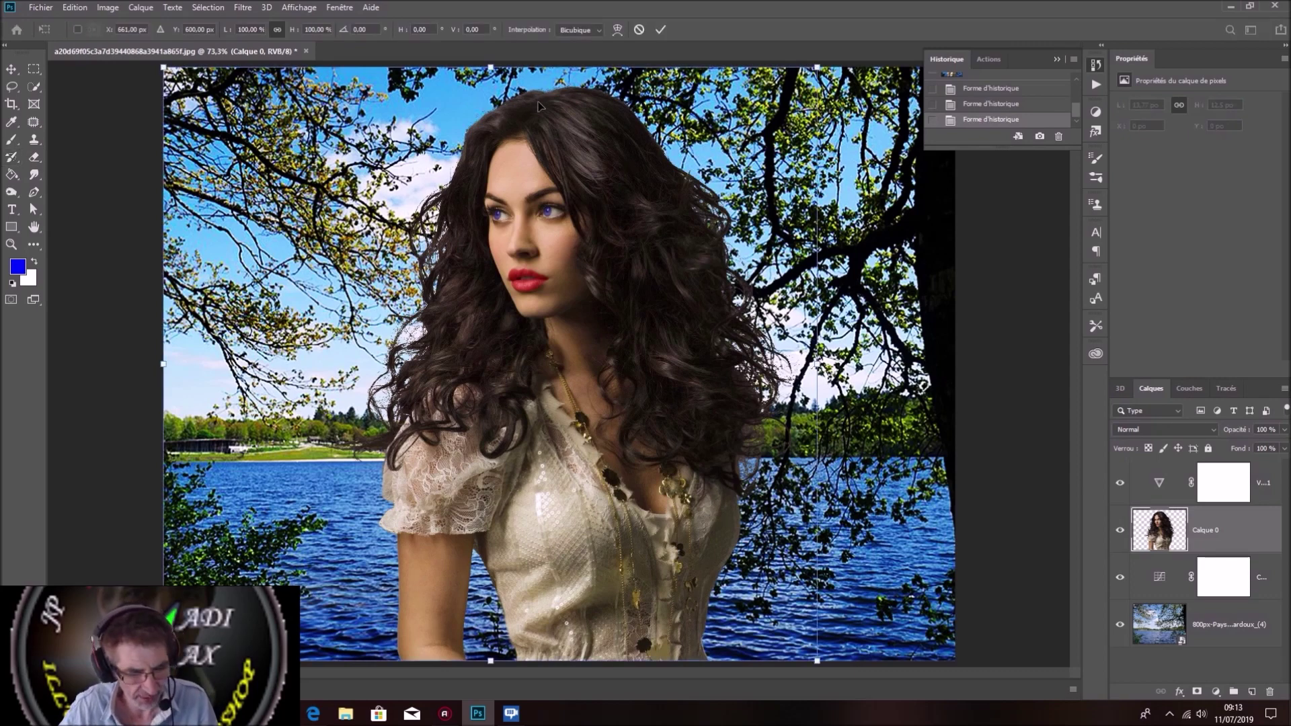
pyautogui.hotkey('ctrl', '-')
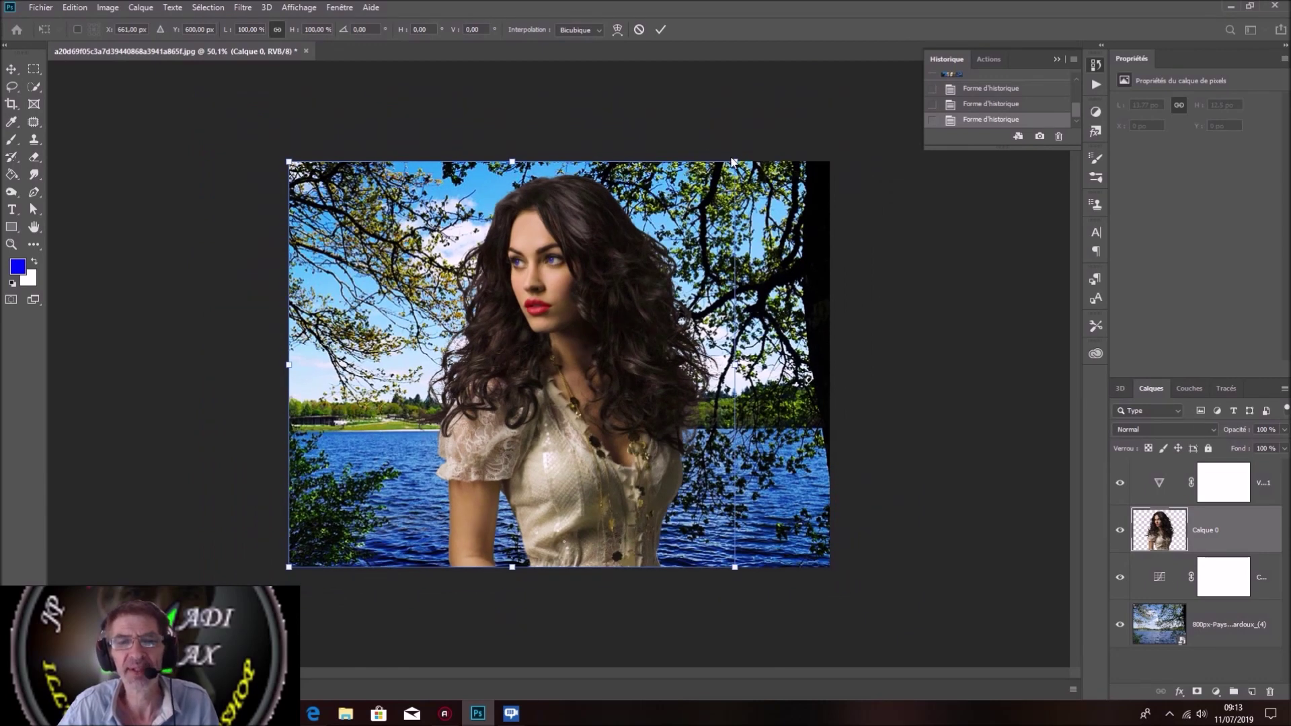
pyautogui.moveTo(735, 162); pyautogui.dragTo(690, 202)
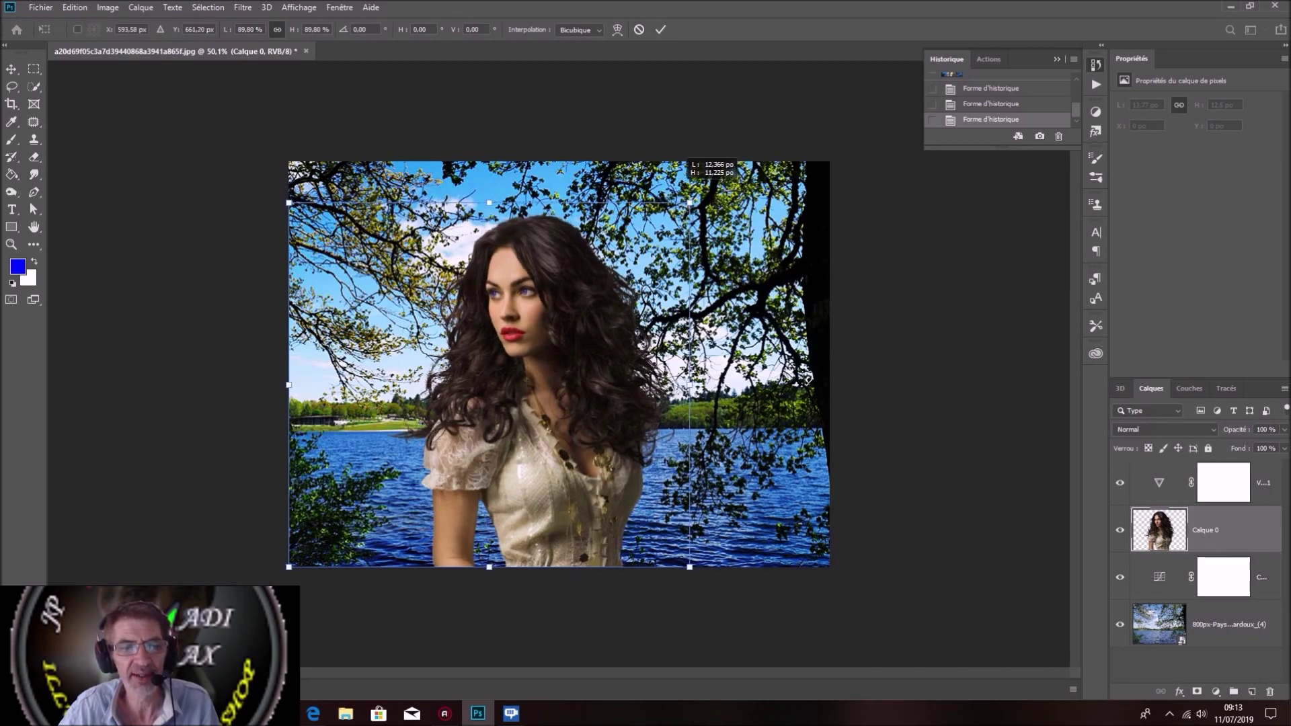
pyautogui.moveTo(690, 203); pyautogui.dragTo(690, 202)
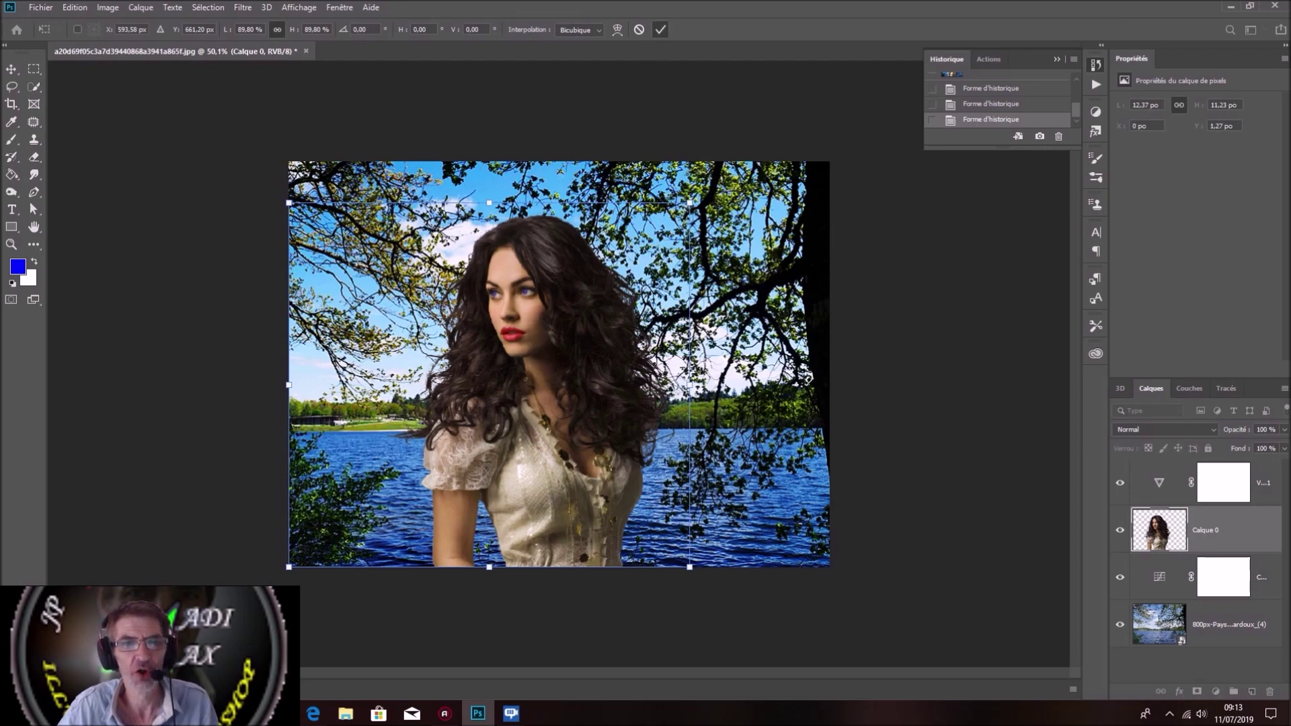
pyautogui.click(661, 29)
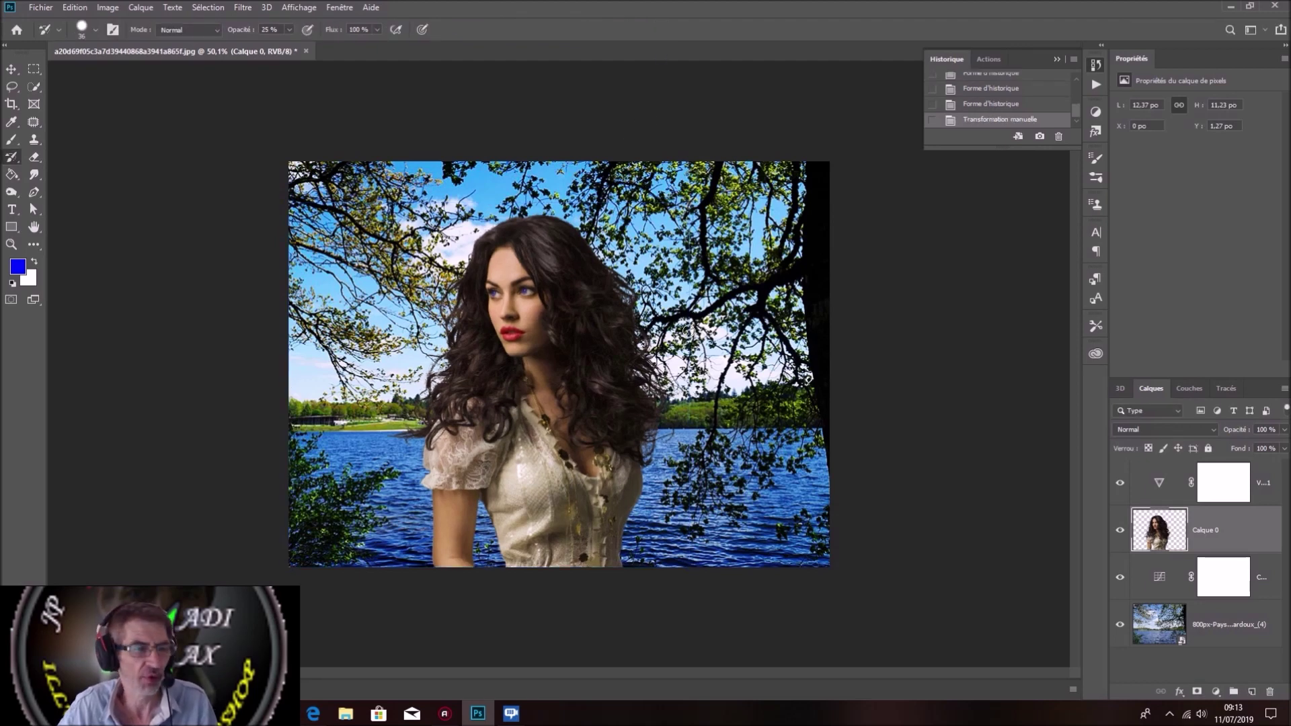